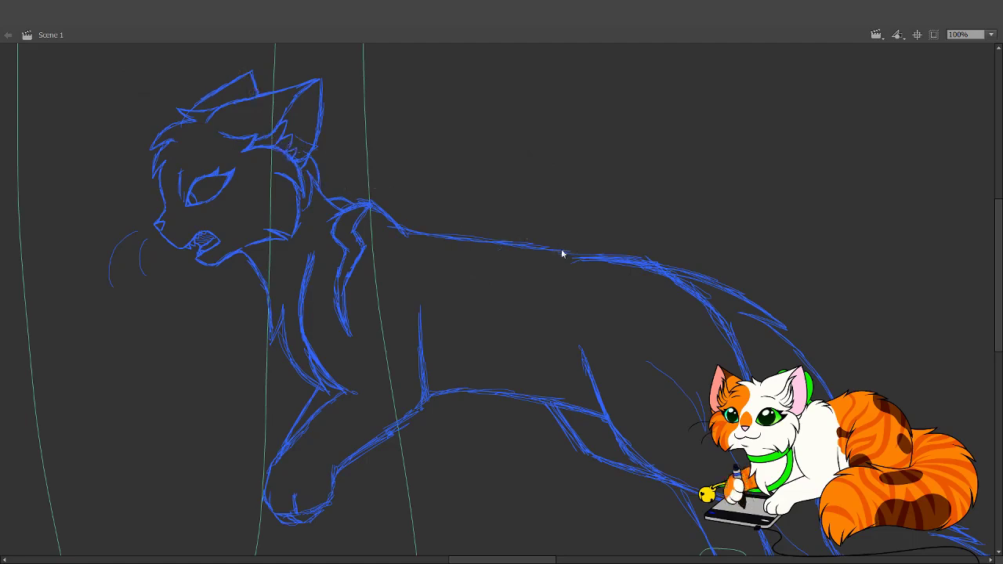
- Sketch a faint wavy line across the middle of the snarling cat's torso
mouse_move(484, 325)
mouse_down()
mouse_move(533, 291)
mouse_move(615, 311)
mouse_up()
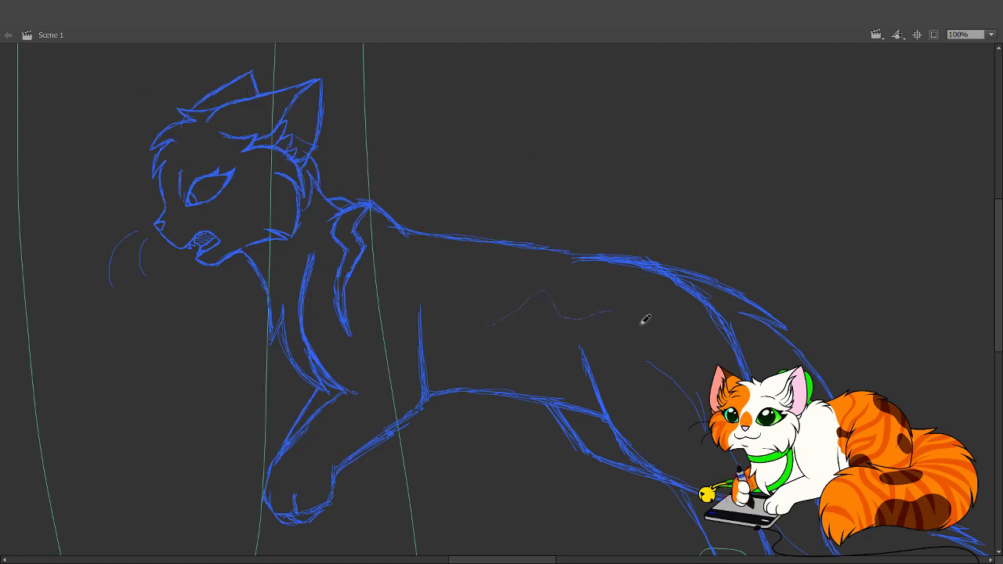
- Go to the frame with the curved arrow between the tree trunks and turn on onion skinning for the neighbouring sketches
key(.)
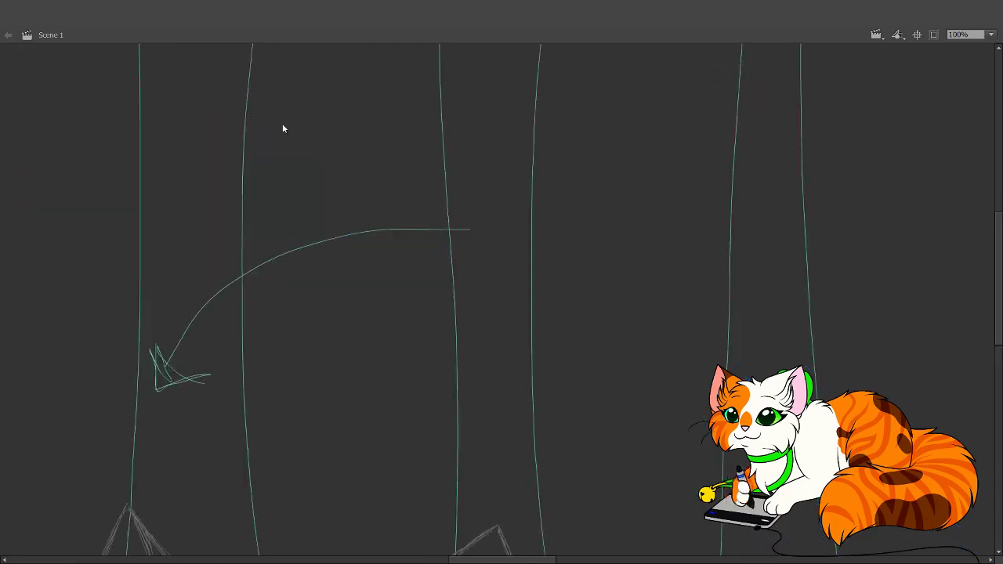
key(alt+shift+o)
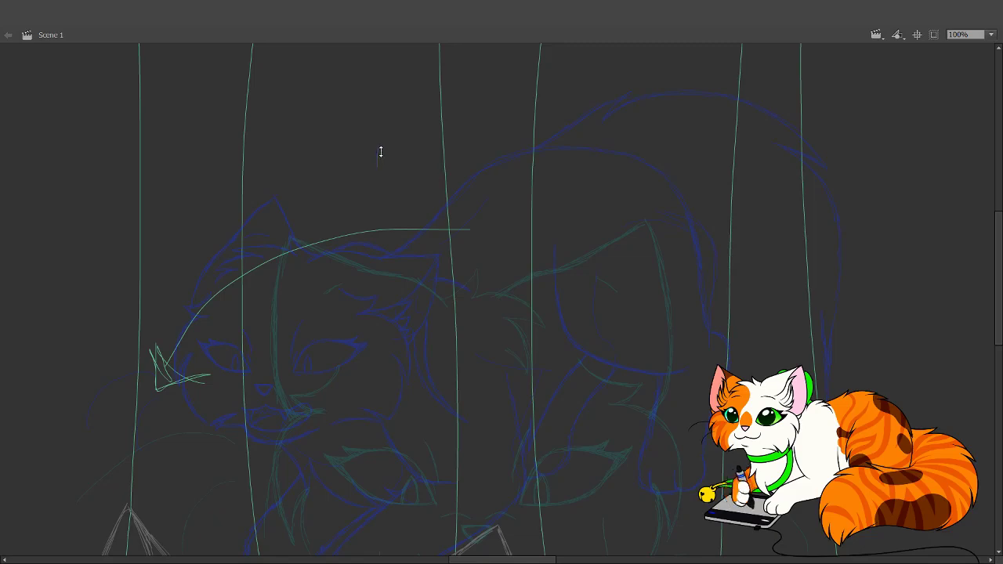
mouse_move(461, 223)
mouse_down()
mouse_move(497, 201)
mouse_move(552, 227)
mouse_up()
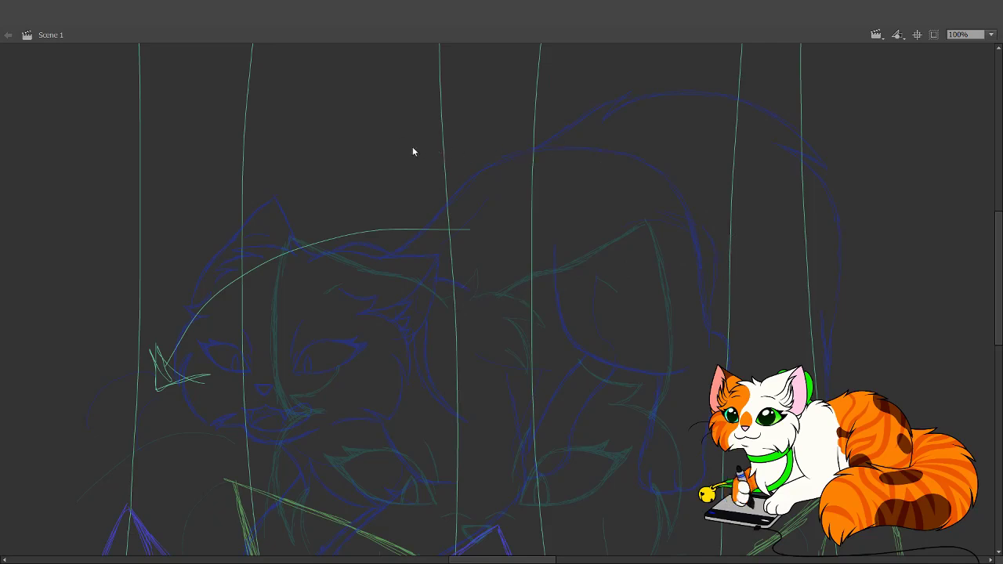
- Sketch a rough head circle over the onion-skinned cats, with curved centre and eye guide lines and two muzzle circles
key(ctrl+minus)
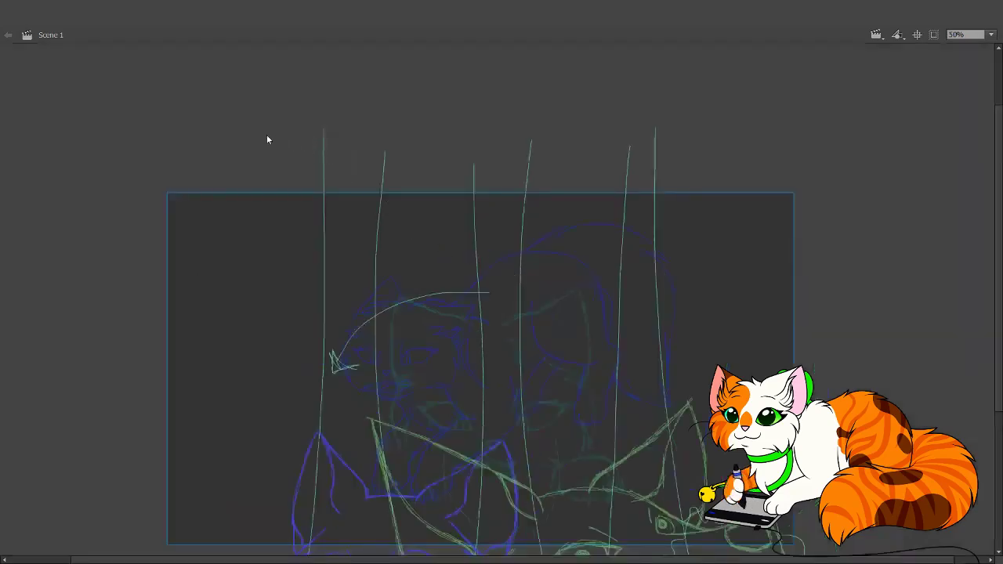
drag(499, 384, 471, 274)
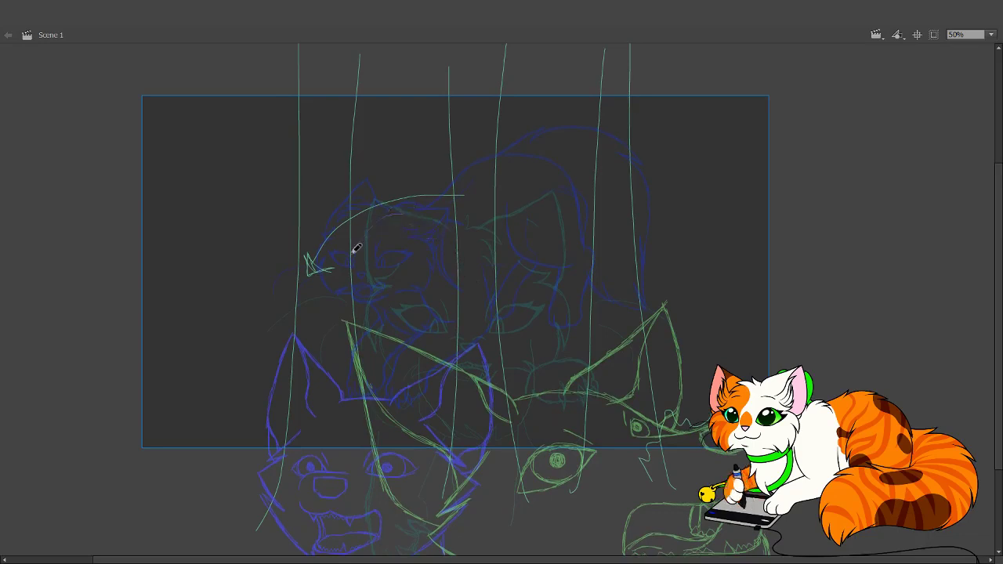
mouse_move(356, 247)
mouse_down()
mouse_move(339, 288)
mouse_move(401, 348)
mouse_move(347, 302)
mouse_move(444, 340)
mouse_move(384, 333)
mouse_move(417, 337)
mouse_move(483, 308)
mouse_move(443, 337)
mouse_move(462, 336)
mouse_move(481, 287)
mouse_move(466, 220)
mouse_move(455, 216)
mouse_move(478, 244)
mouse_move(443, 221)
mouse_move(376, 218)
mouse_move(384, 213)
mouse_move(358, 247)
mouse_move(374, 323)
mouse_move(346, 280)
mouse_move(432, 333)
mouse_up()
key(ctrl+a)
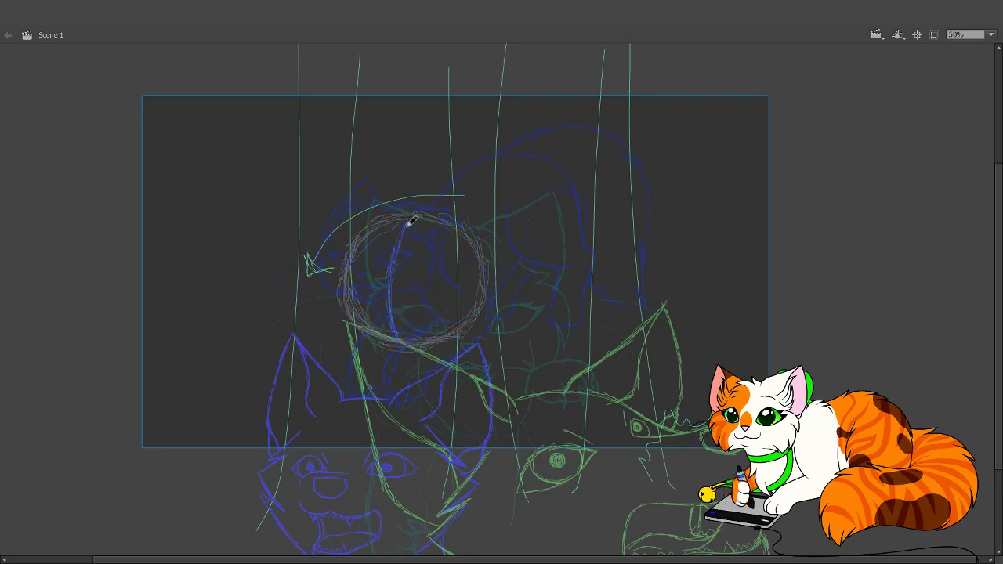
mouse_move(412, 314)
mouse_down()
mouse_move(408, 224)
mouse_move(395, 335)
mouse_move(420, 212)
mouse_move(400, 271)
mouse_move(350, 286)
mouse_move(426, 308)
mouse_move(348, 290)
mouse_move(461, 311)
mouse_move(428, 311)
mouse_move(481, 298)
mouse_up()
key(ctrl+a)
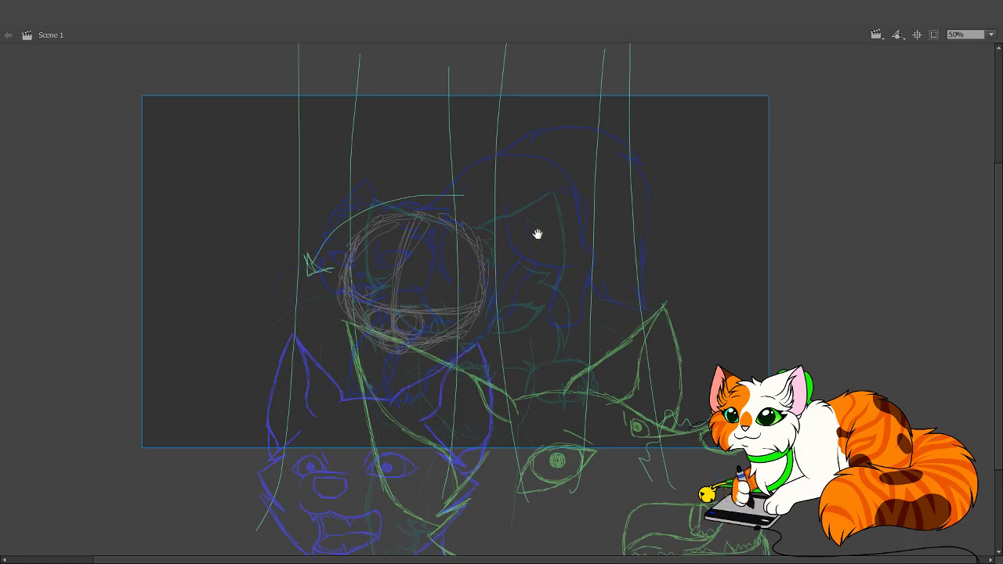
- Sketch a pointed ear on the right side of the head circle, with its outer edge curving down to the cheek
drag(503, 248, 506, 253)
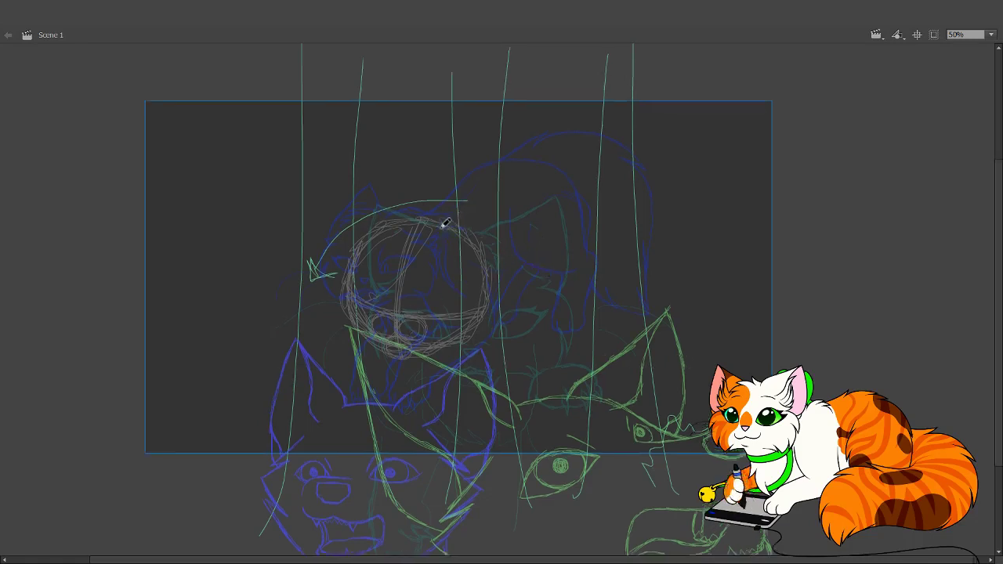
drag(441, 218, 512, 197)
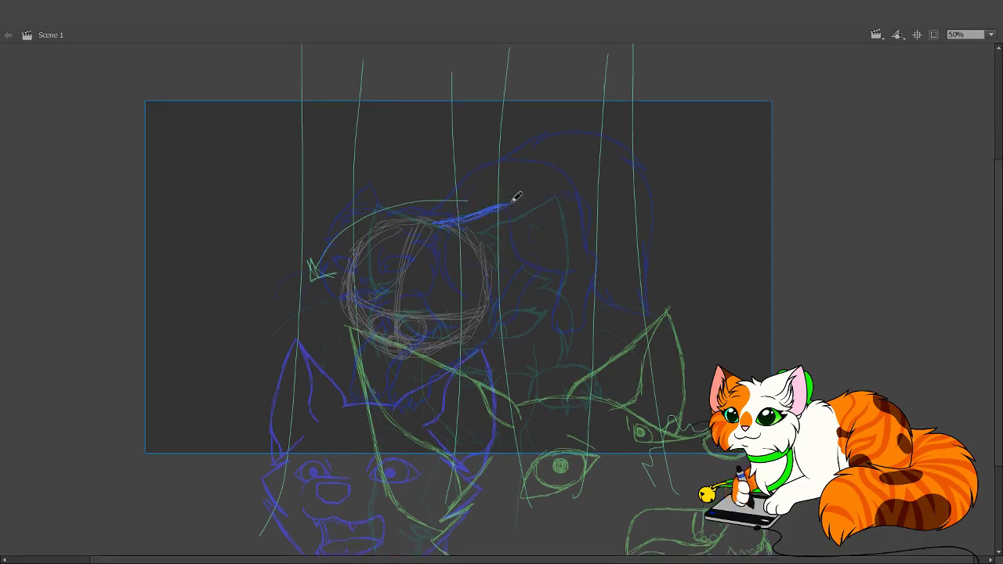
mouse_move(514, 251)
mouse_down()
mouse_move(515, 202)
mouse_move(510, 290)
mouse_up()
drag(514, 214, 510, 264)
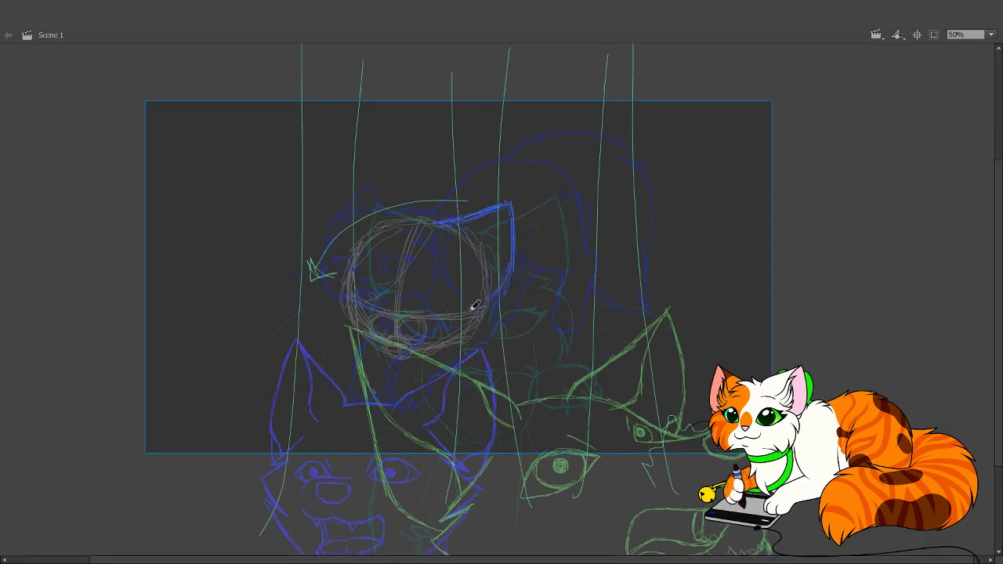
key(ctrl+z)
key(ctrl+z)
key(ctrl+z)
key(ctrl+z)
key(ctrl+z)
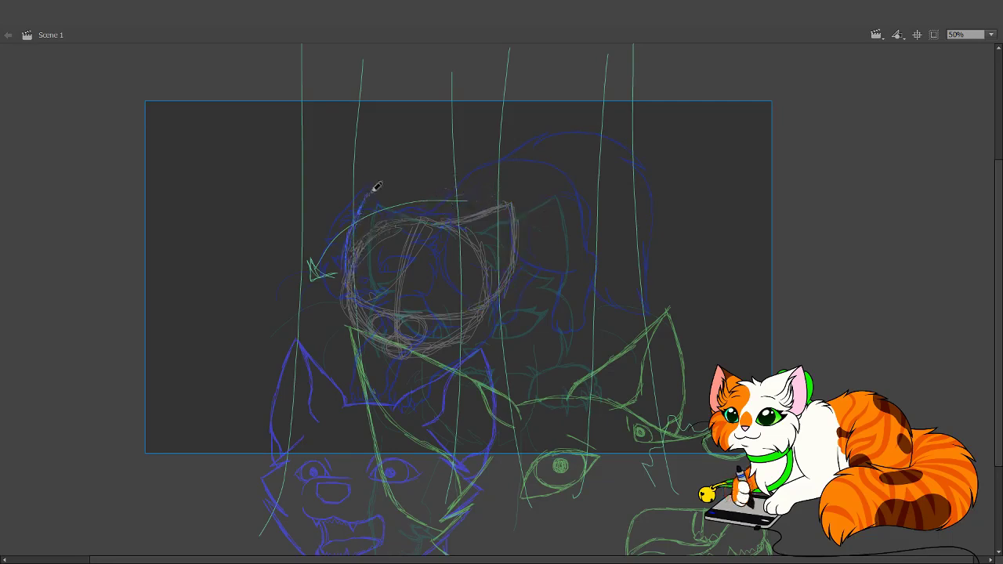
- Sketch a pointed ear on the left side of the head circle
drag(379, 187, 412, 221)
drag(381, 187, 354, 253)
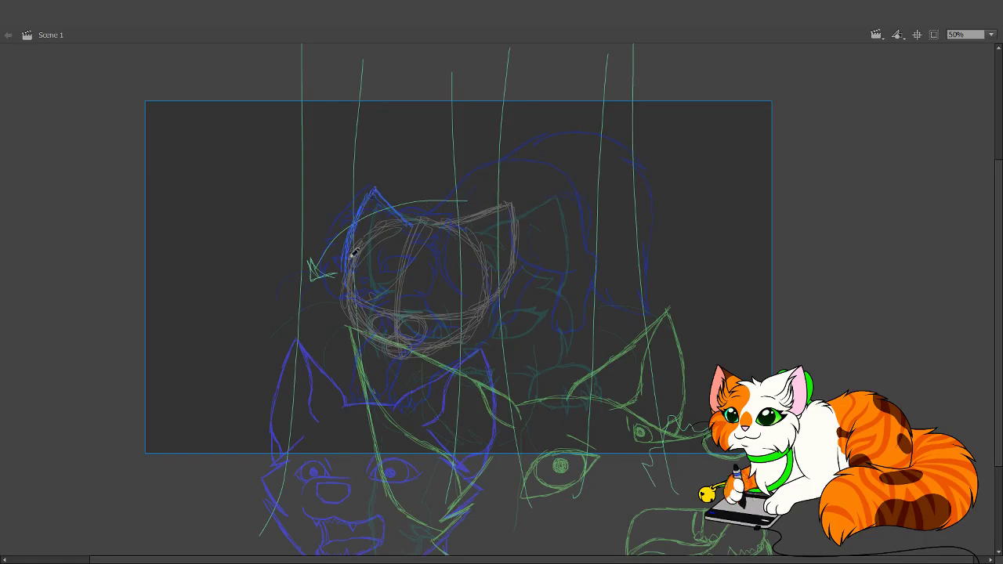
key(ctrl+z)
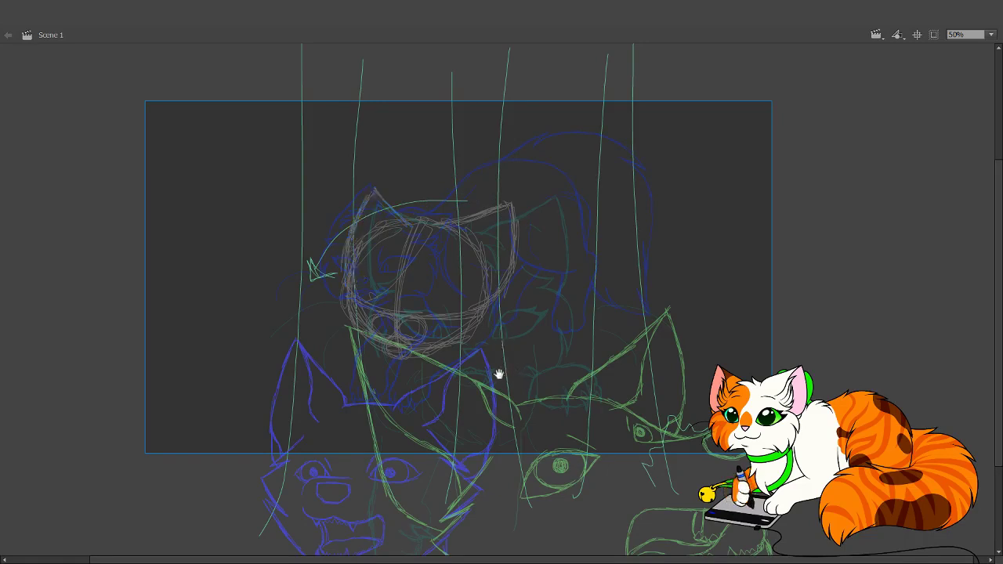
- Sketch a larger head circle below the first one, overlapping the open-mouthed face, with vertical and horizontal face guide lines
drag(468, 357, 497, 345)
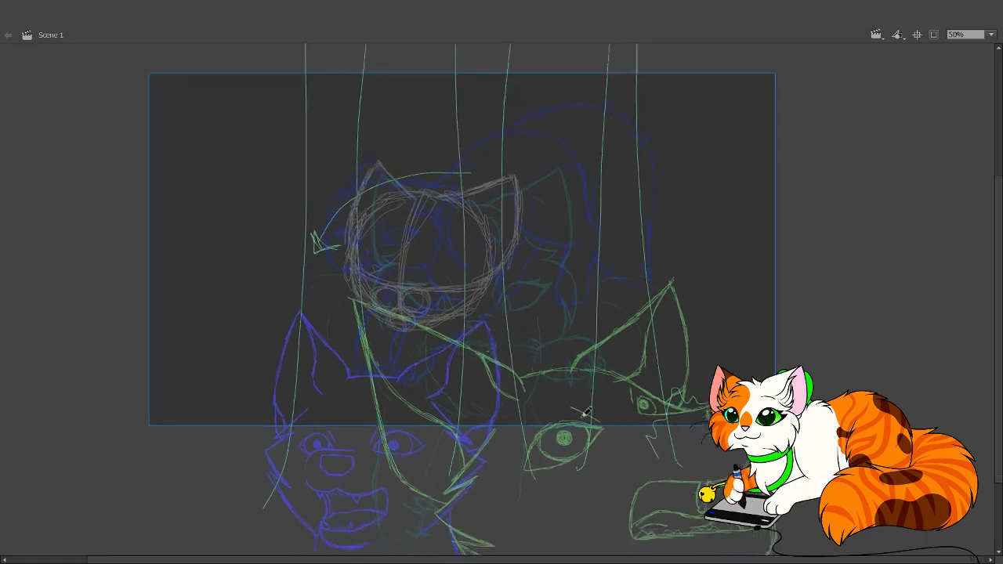
key(.)
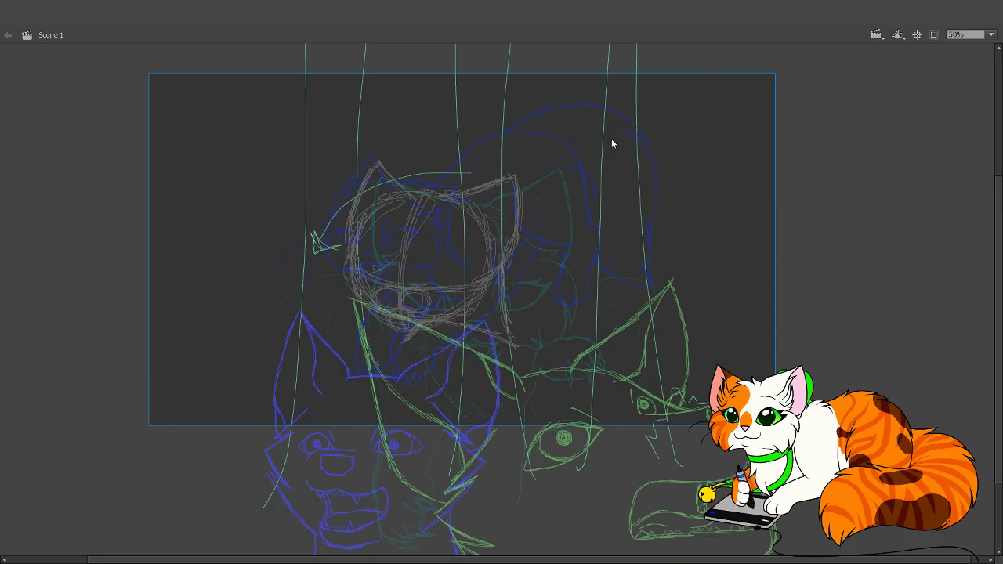
scroll(611, 144, down, 3)
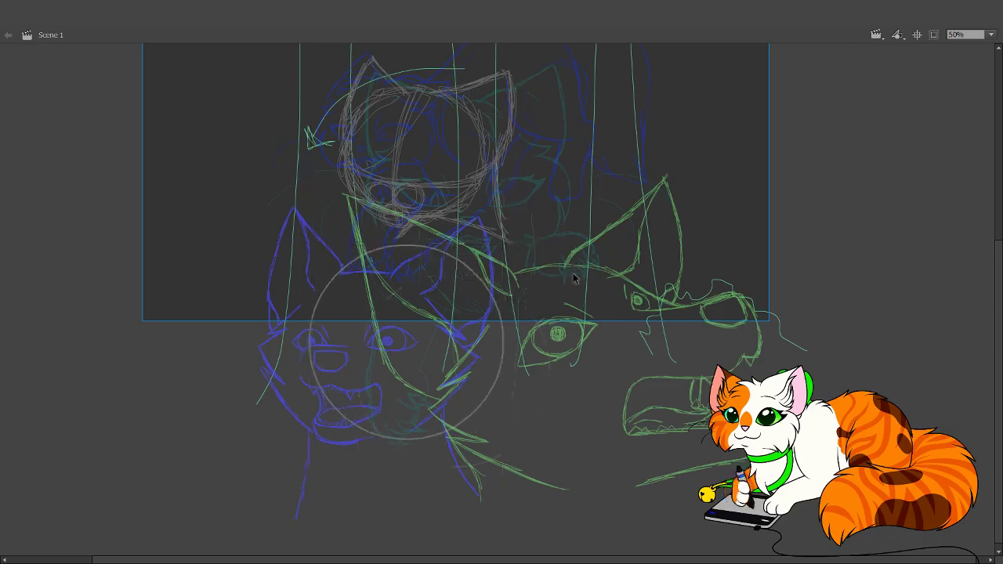
drag(578, 333, 580, 368)
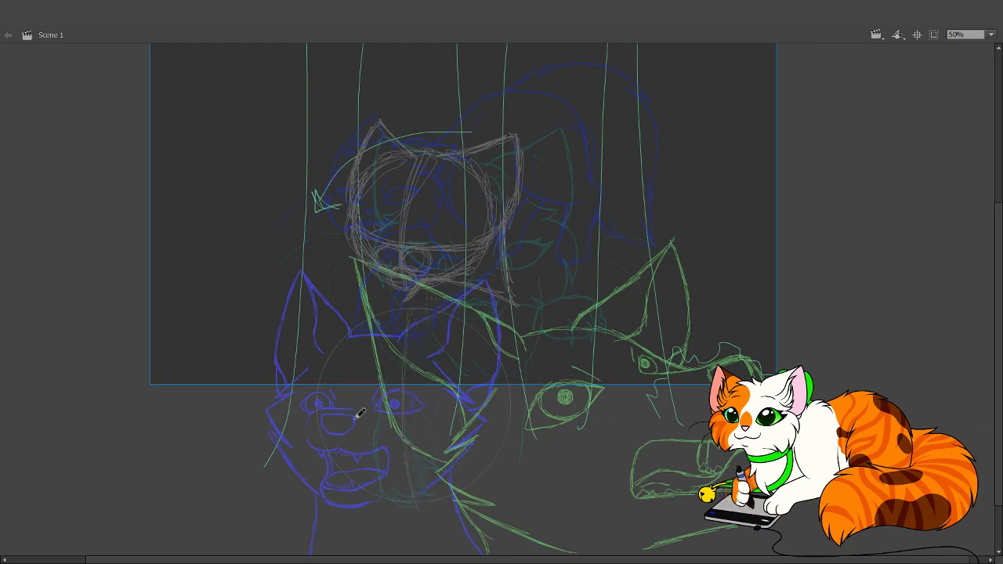
mouse_move(349, 395)
mouse_down()
mouse_move(431, 394)
mouse_move(509, 408)
mouse_move(400, 395)
mouse_move(329, 402)
mouse_move(349, 402)
mouse_up()
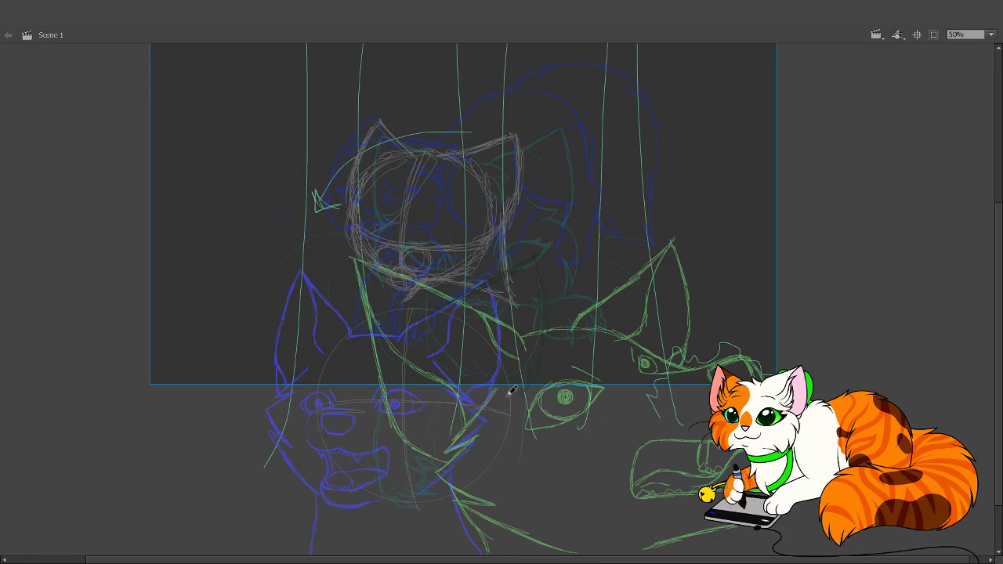
- Add two tall pointed ears and a pair of muzzle circles to the larger lower head
drag(512, 390, 442, 258)
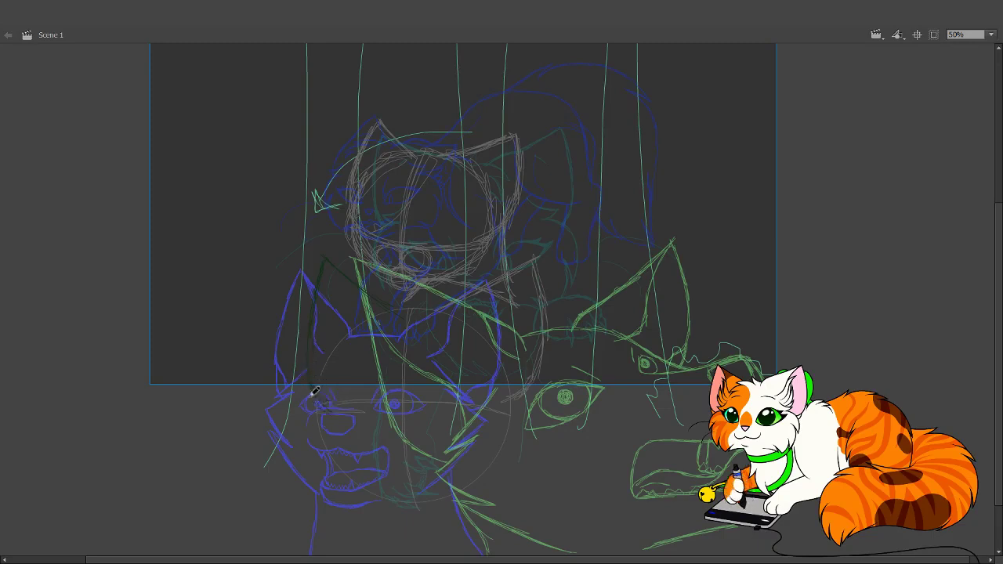
drag(310, 374, 327, 282)
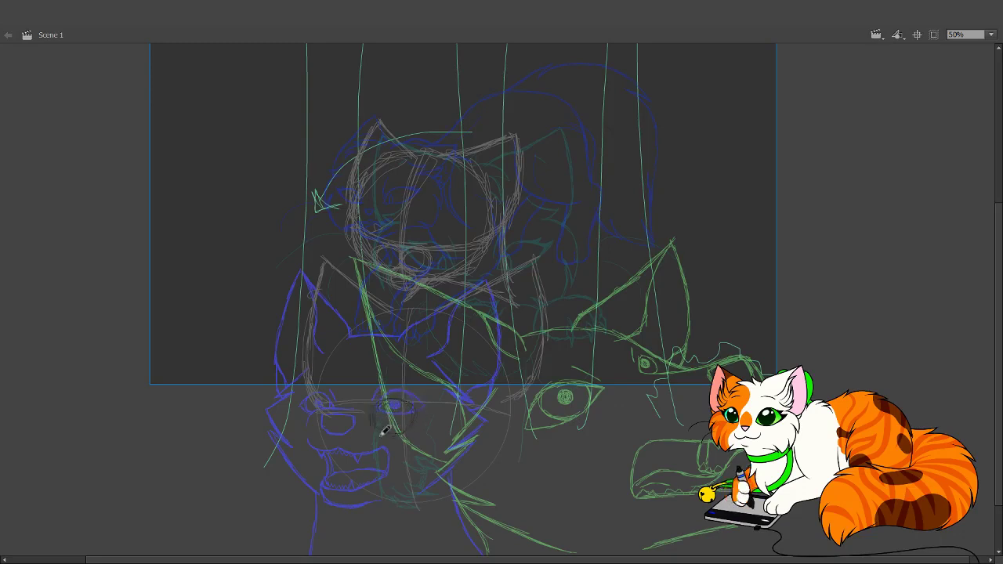
drag(392, 429, 427, 415)
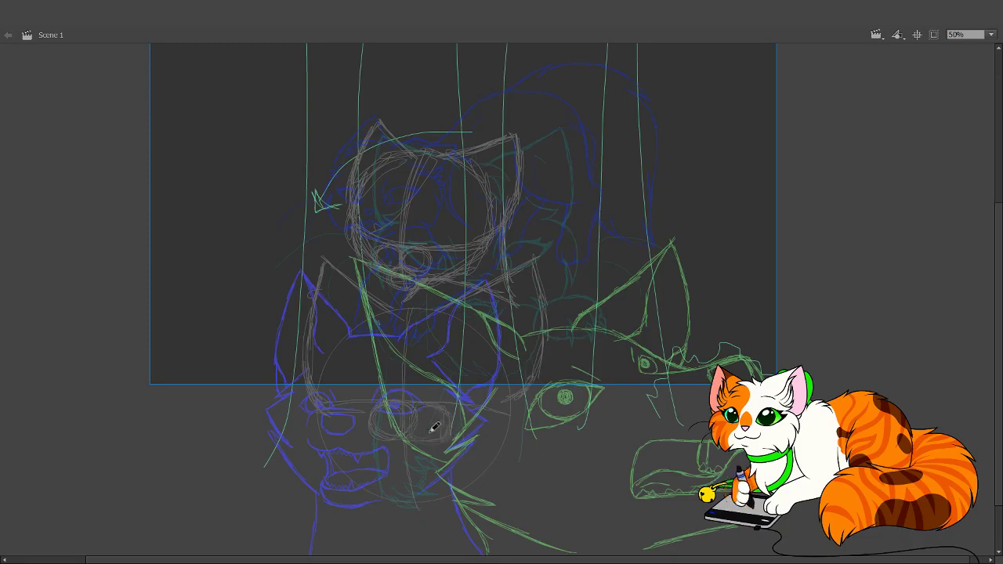
drag(493, 393, 477, 445)
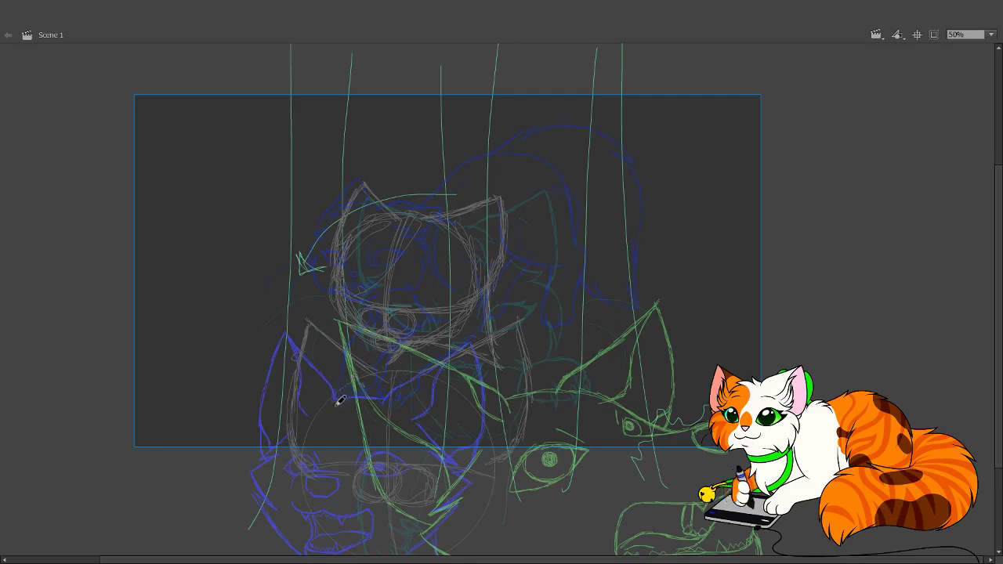
drag(406, 436, 420, 389)
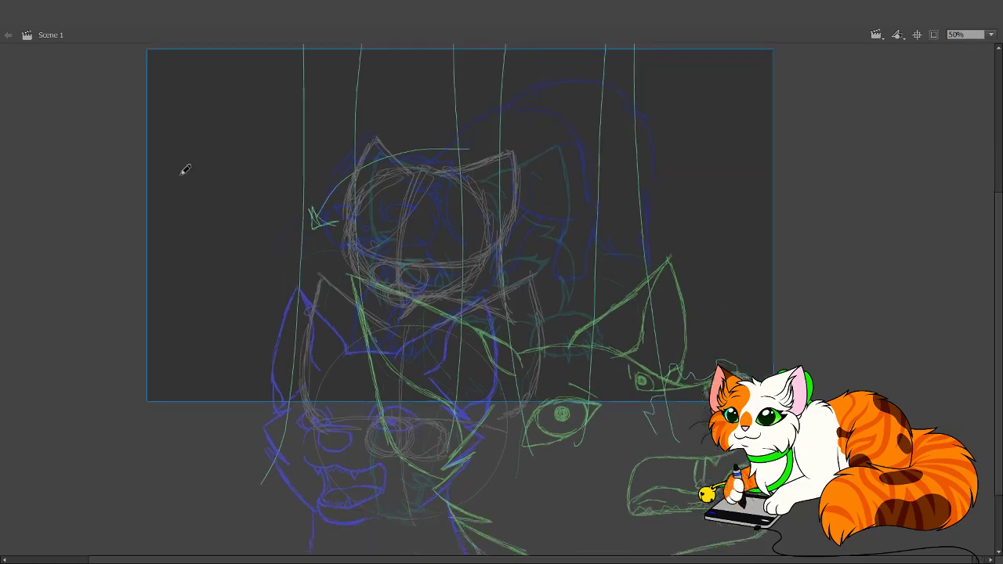
- Compare the neighbouring frames and sketch the body and foreleg lines running down from the smaller upper head
click(186, 108)
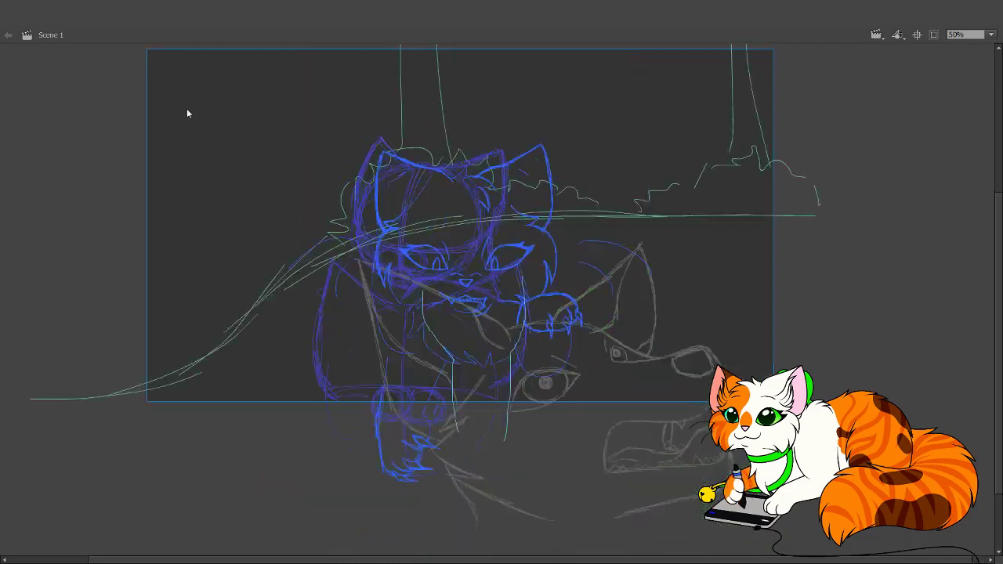
key(period)
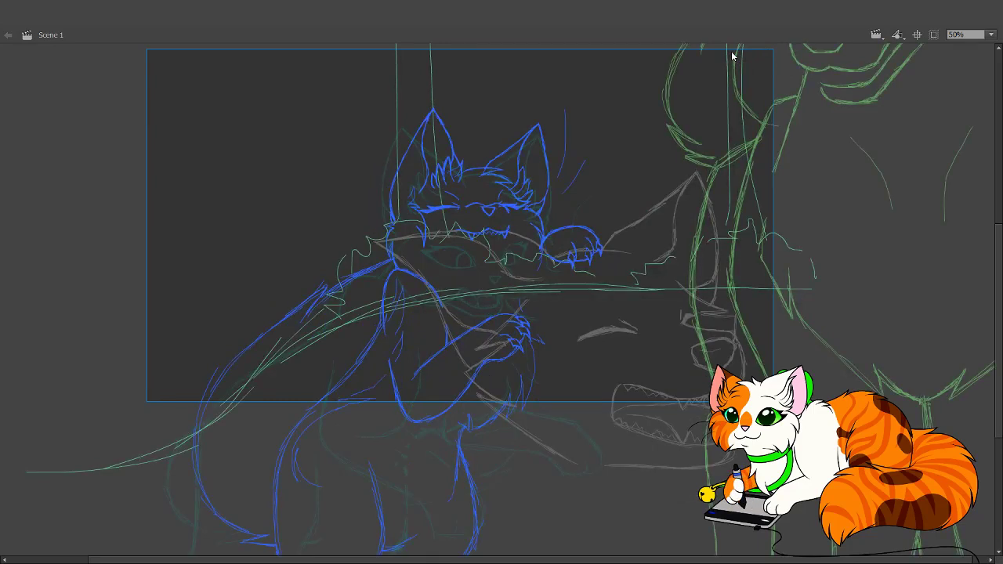
key(period)
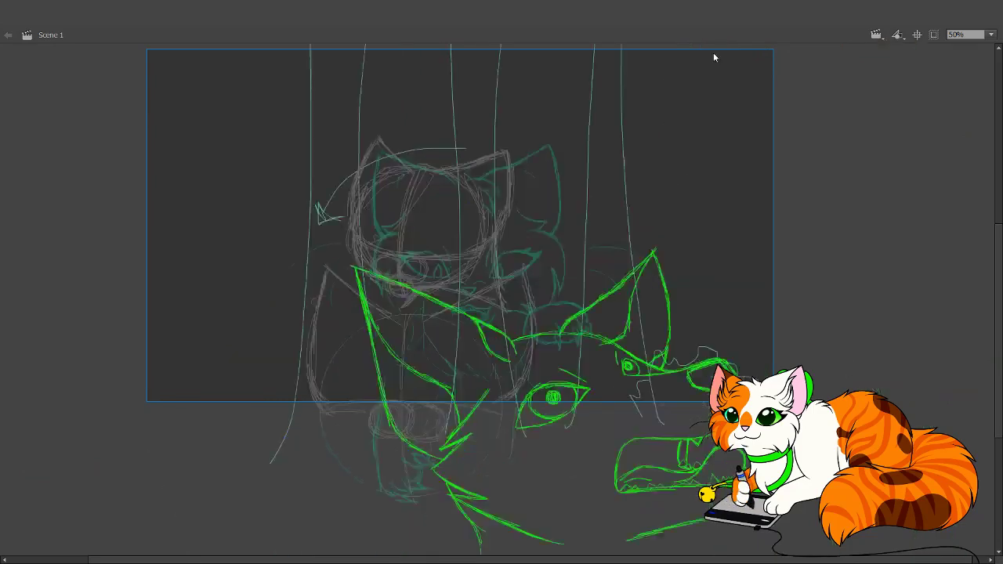
key(period)
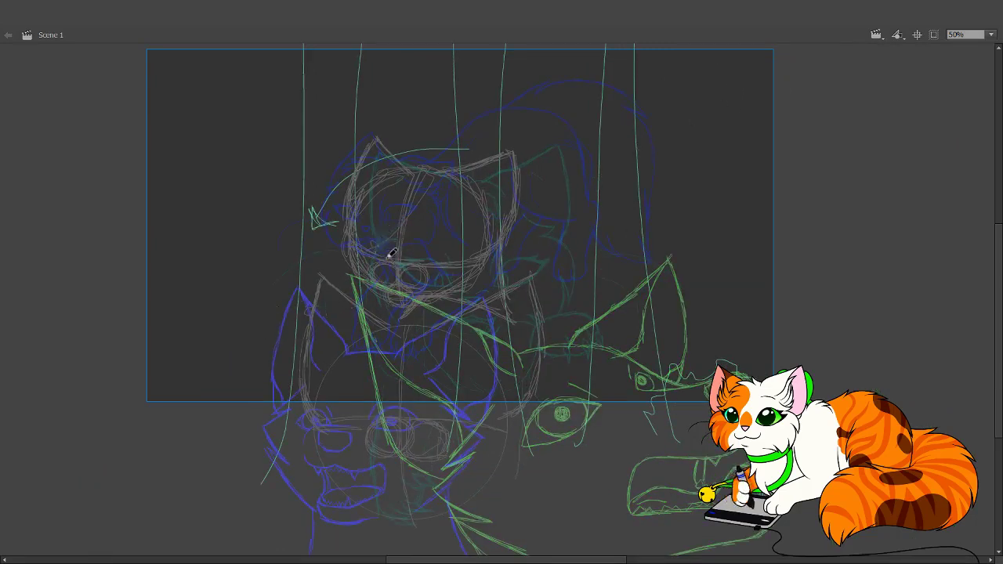
scroll(388, 258, up, 2)
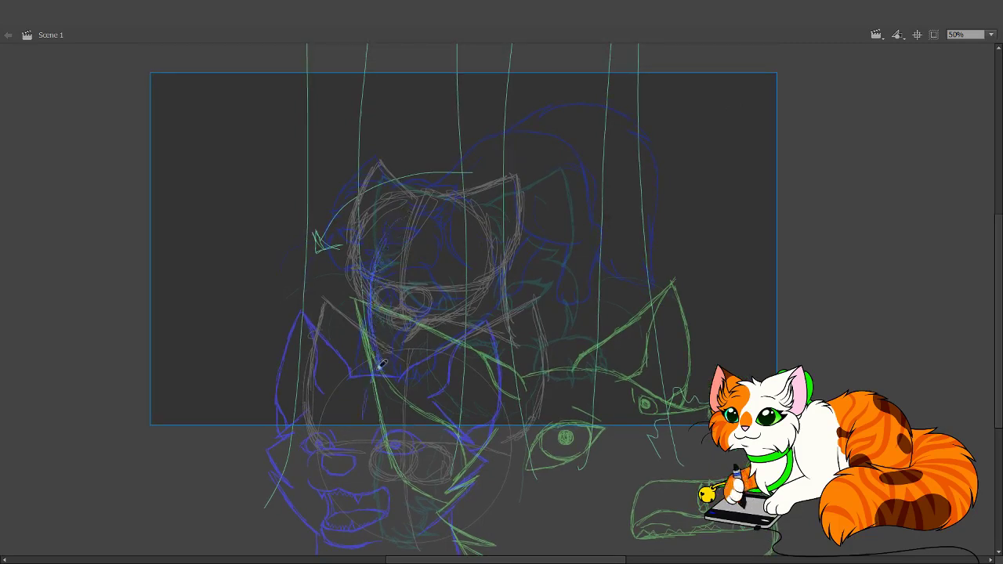
drag(373, 389, 357, 431)
key(ctrl+z)
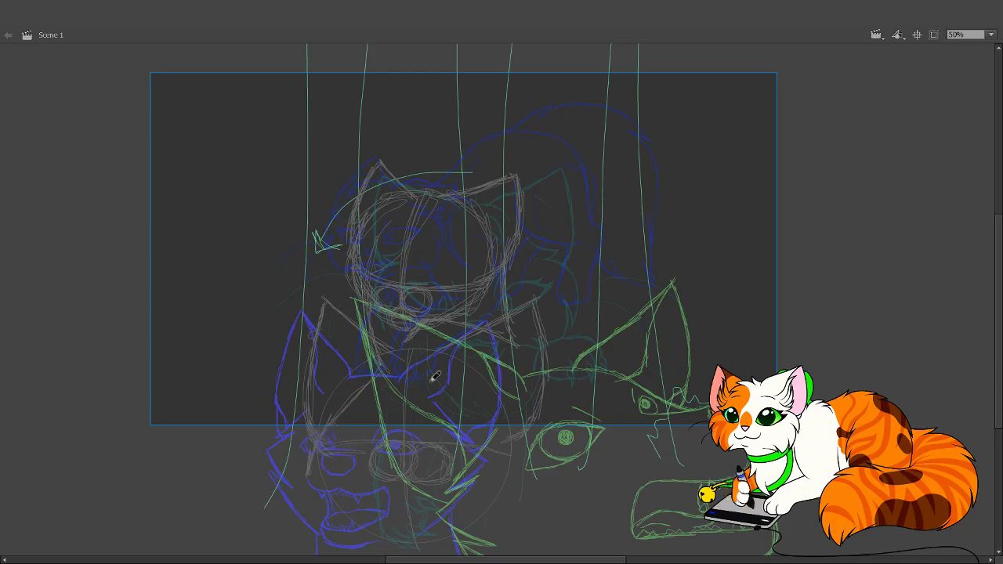
- Sketch the curved back line extending behind the upper head and sloping down to the right
drag(531, 341, 442, 373)
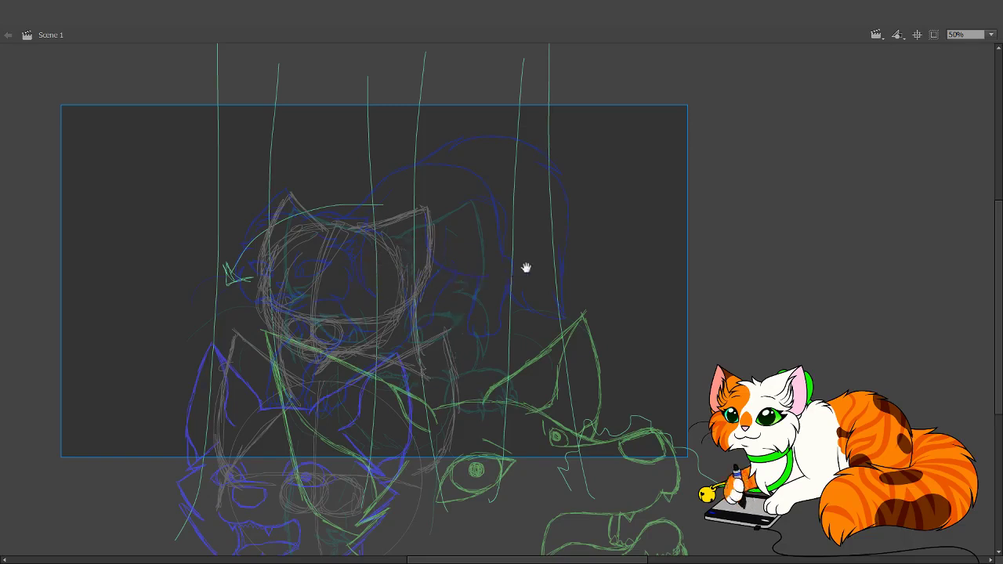
scroll(525, 269, left, 3)
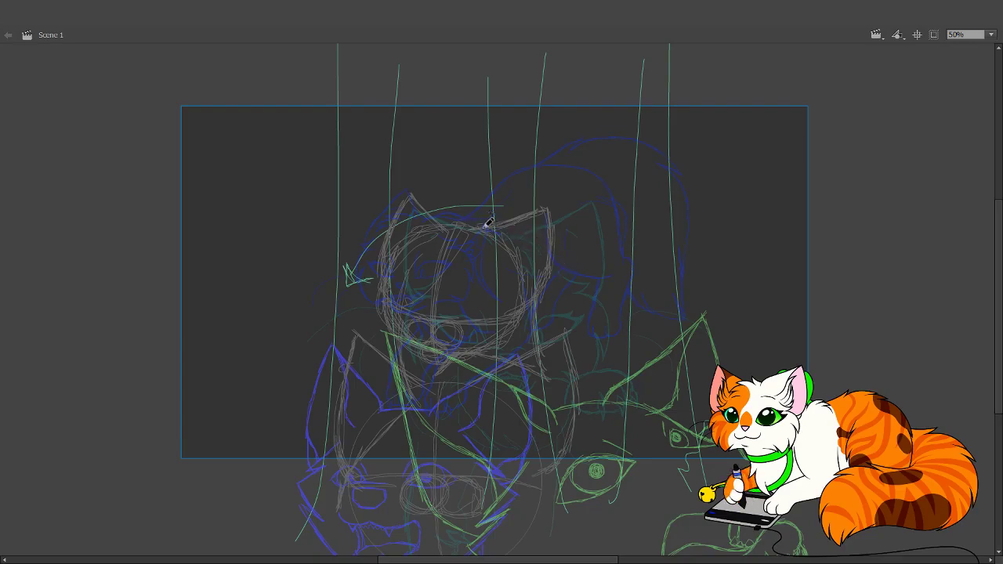
mouse_move(539, 253)
mouse_down()
mouse_move(600, 284)
mouse_move(587, 274)
mouse_move(627, 331)
mouse_up()
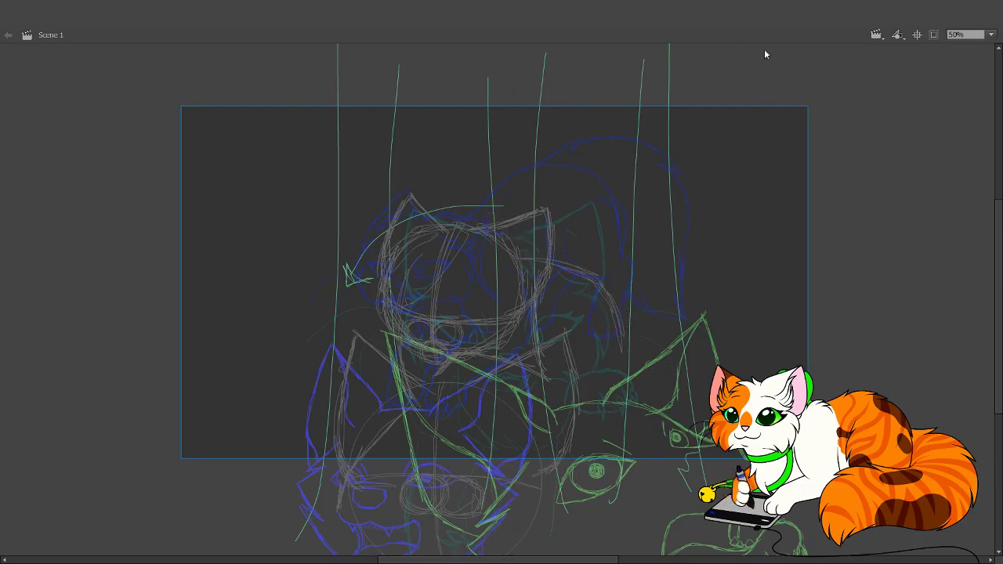
- Go to the frame with the forward-facing cat raising a paw in front of the hill
key(.)
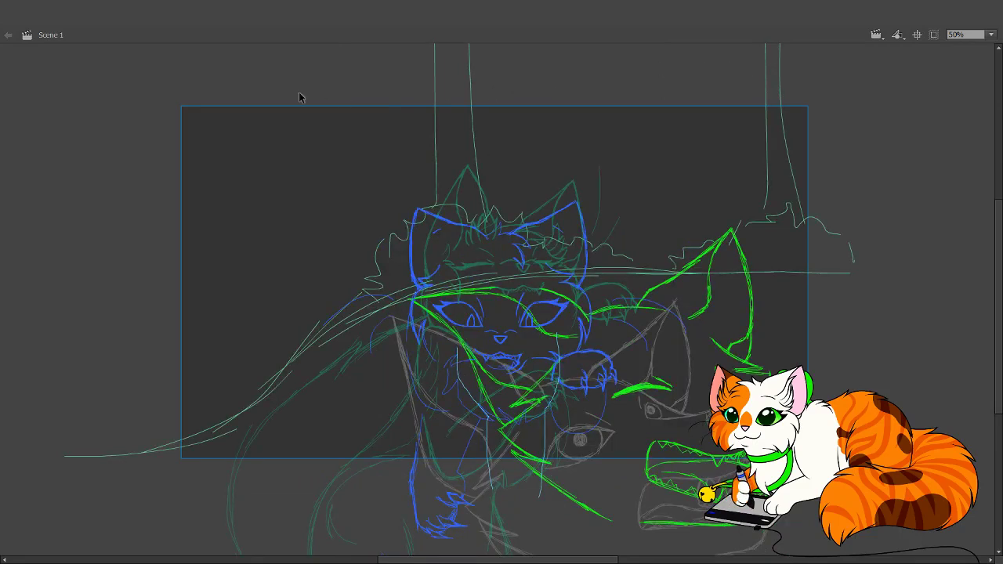
key(.)
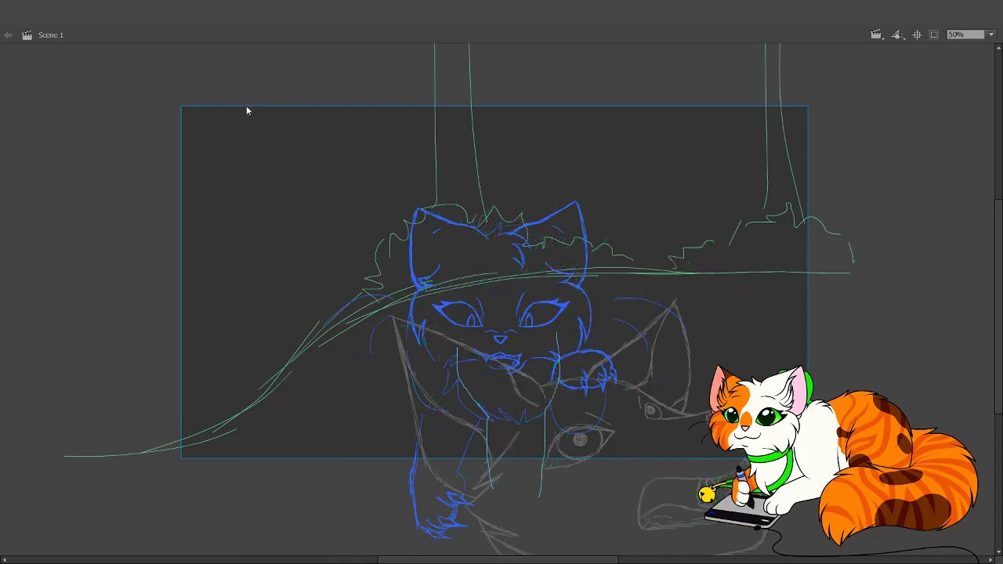
- Return to the frame with the two grey rough heads and sketch the neck and body lines running down behind the larger lower head
key(.)
key(.)
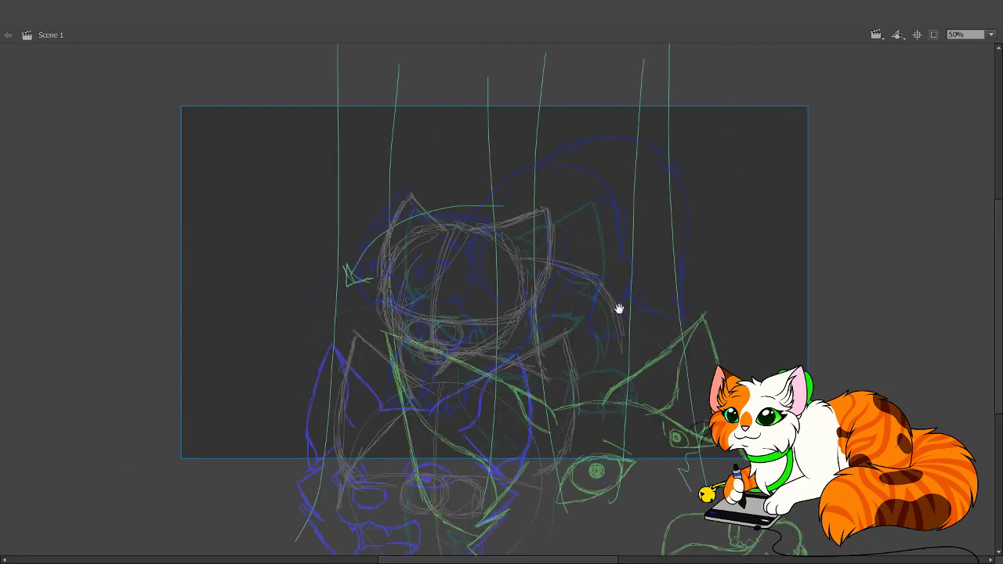
scroll(608, 308, down, 3)
mouse_move(581, 260)
mouse_down()
mouse_move(580, 297)
mouse_move(623, 336)
mouse_move(595, 411)
mouse_up()
drag(609, 344, 605, 376)
key(ctrl+z)
key(ctrl+z)
key(ctrl+z)
key(ctrl+z)
key(ctrl+z)
key(ctrl+z)
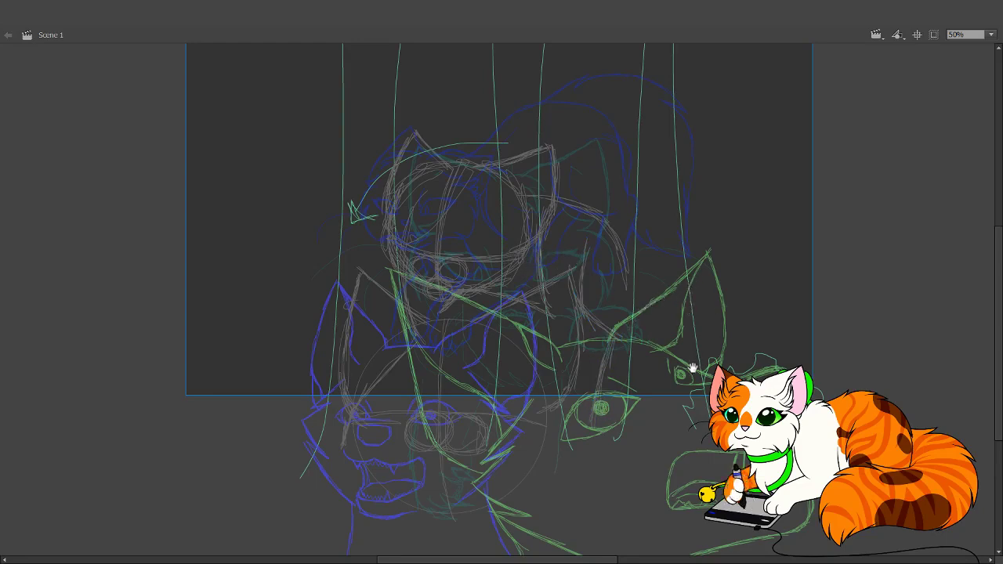
scroll(694, 369, up, 3)
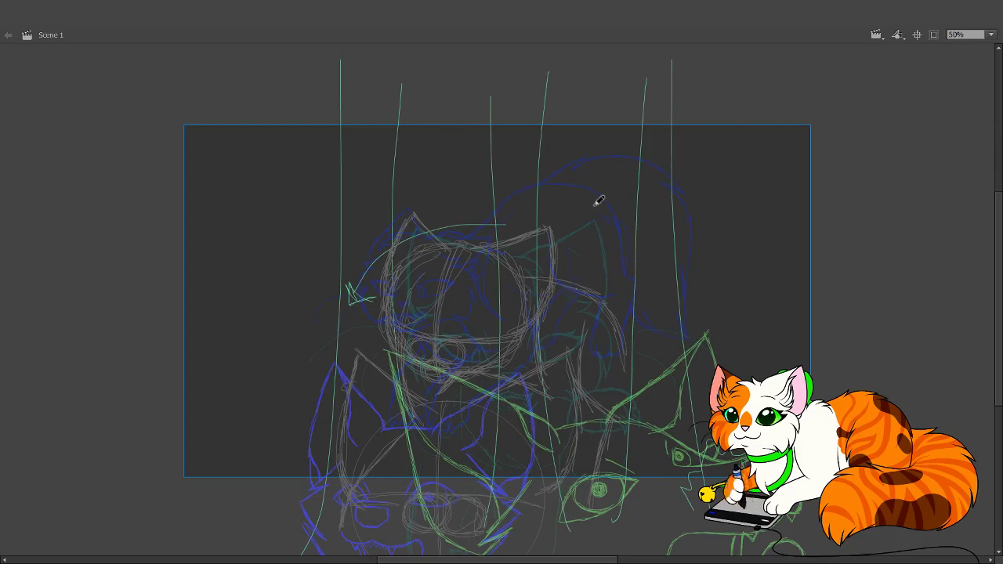
- Check the neighbouring frame and sketch an S-curved tail rising behind the smaller upper head, redoing the first stroke
key(.)
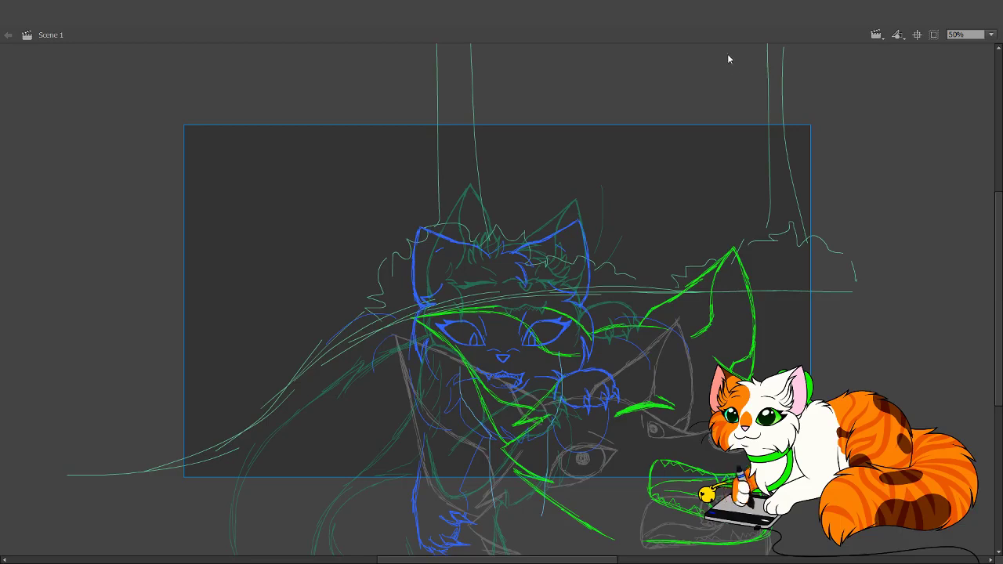
key(.)
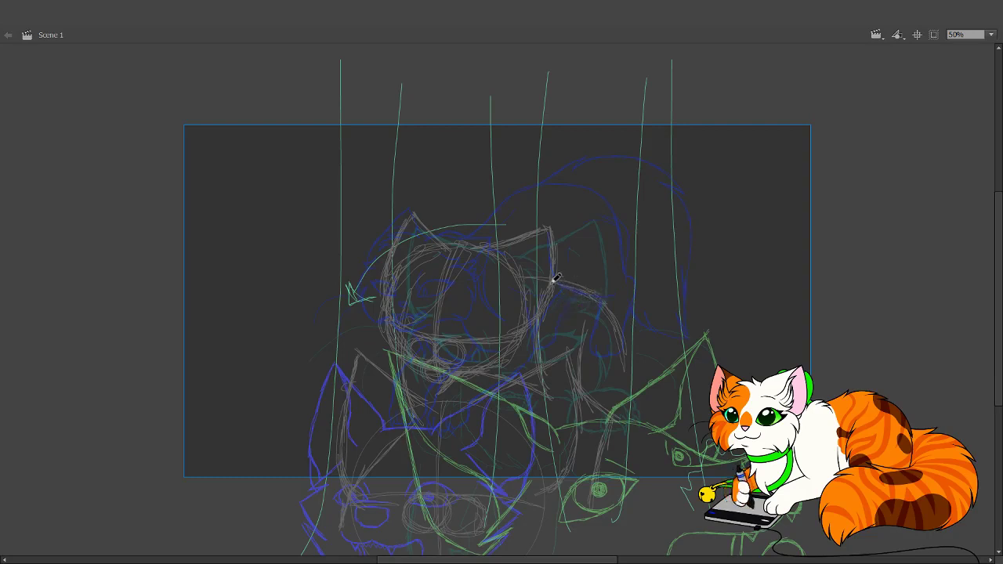
drag(563, 266, 662, 228)
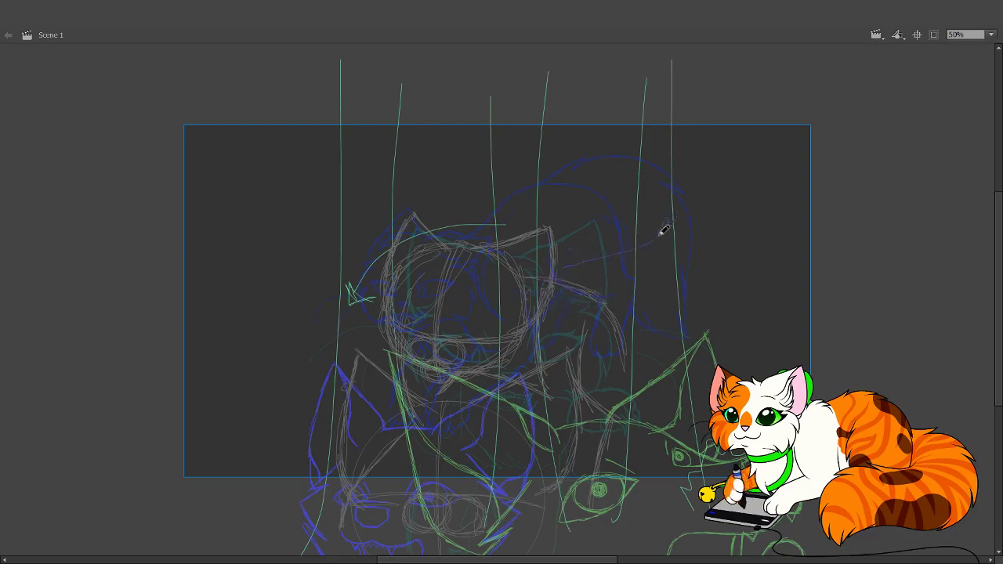
key(ctrl+z)
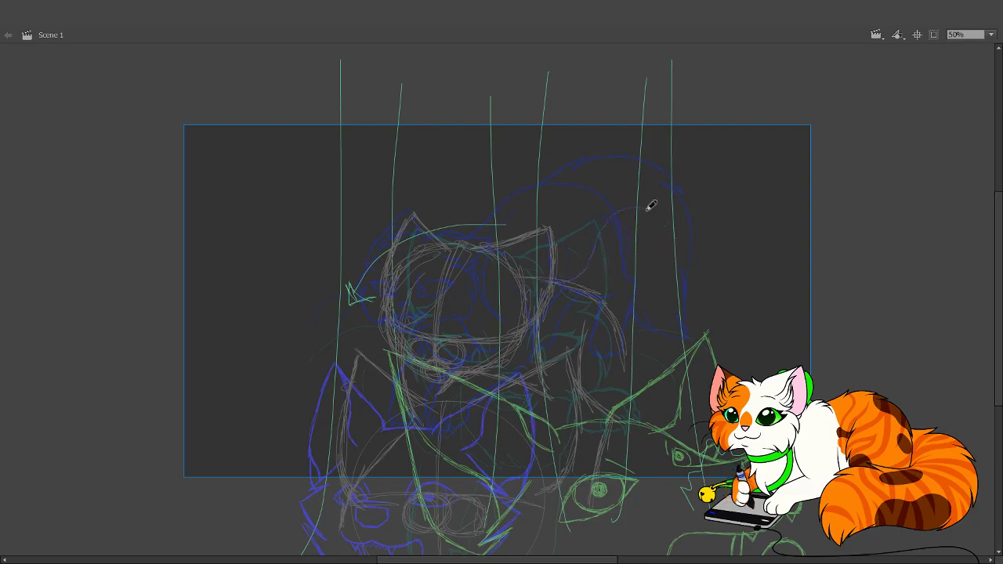
mouse_move(557, 285)
mouse_down()
mouse_move(580, 280)
mouse_move(619, 209)
mouse_move(650, 210)
mouse_up()
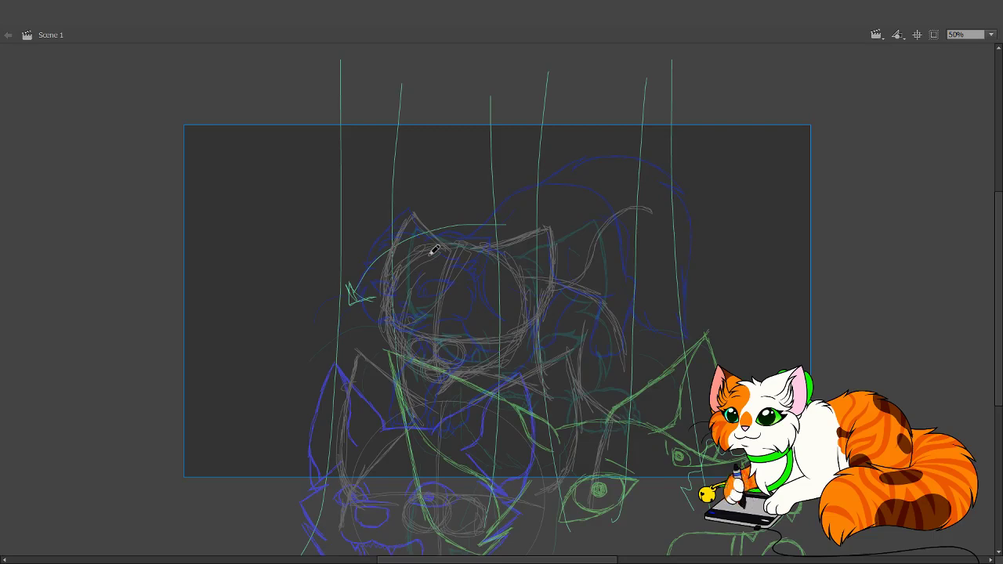
- Draw a small triangular nose and the curved upper lip line in blue over the upper head's muzzle circles
drag(549, 334, 478, 273)
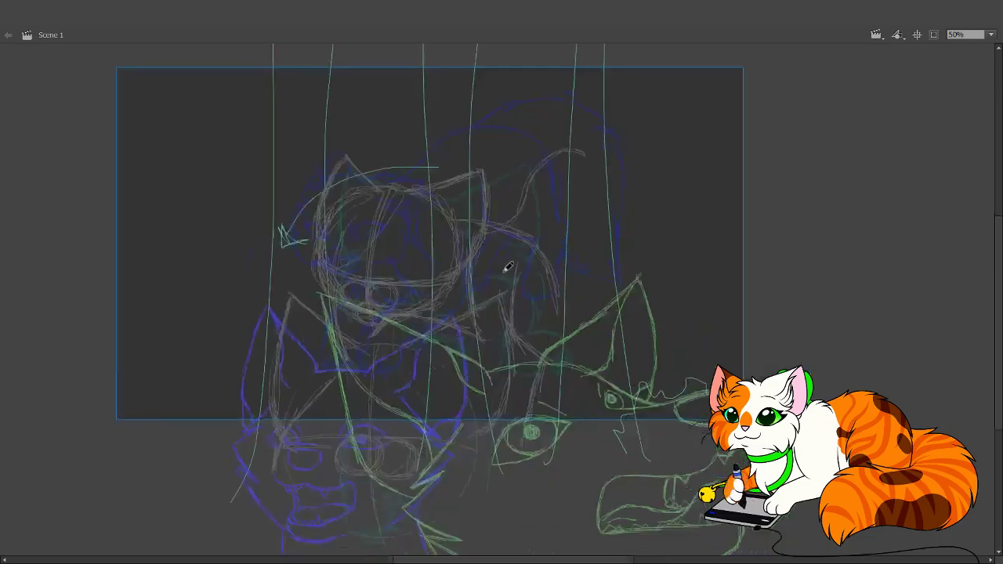
scroll(507, 267, up, 3)
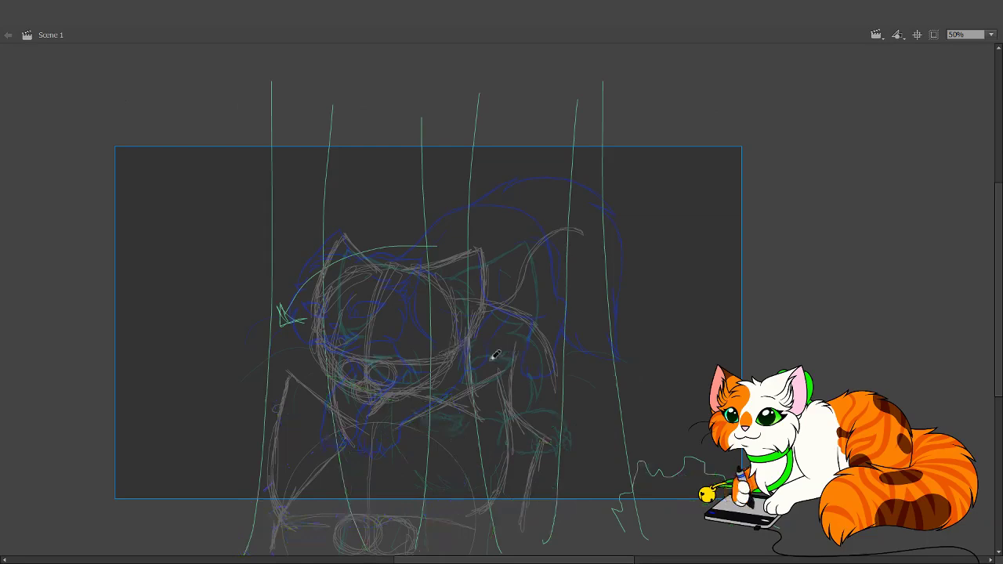
scroll(500, 352, down, 1)
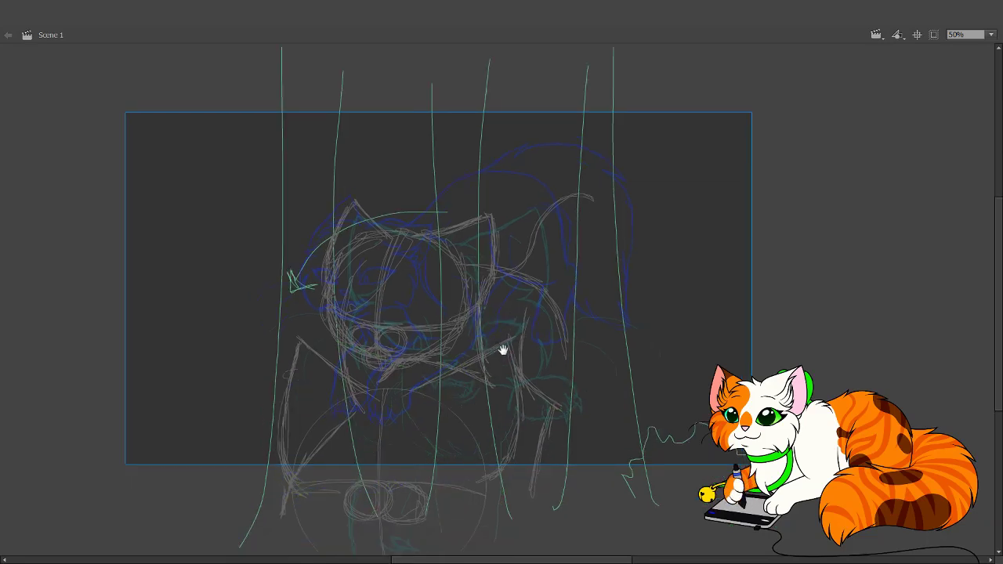
scroll(502, 350, down, 1)
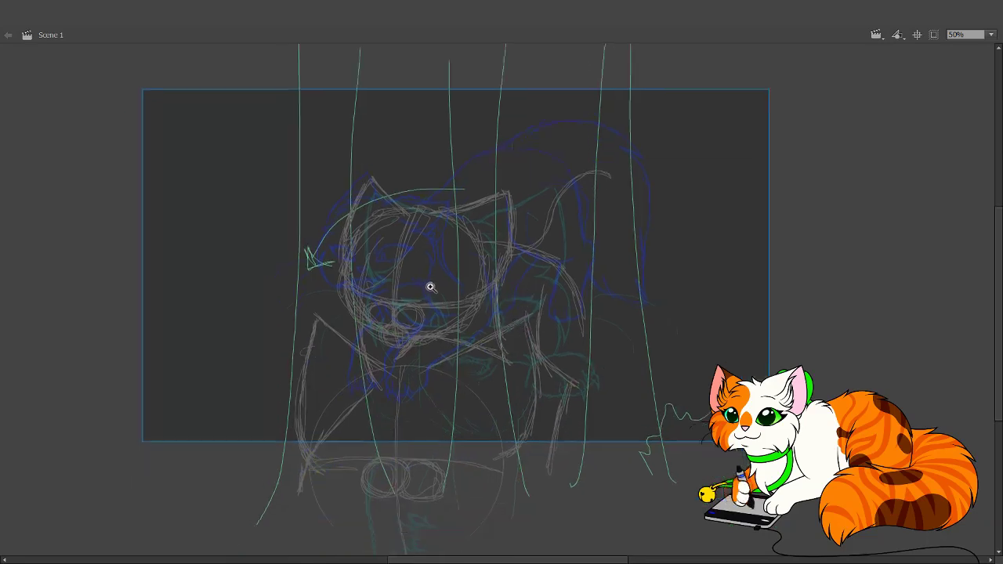
drag(300, 210, 558, 407)
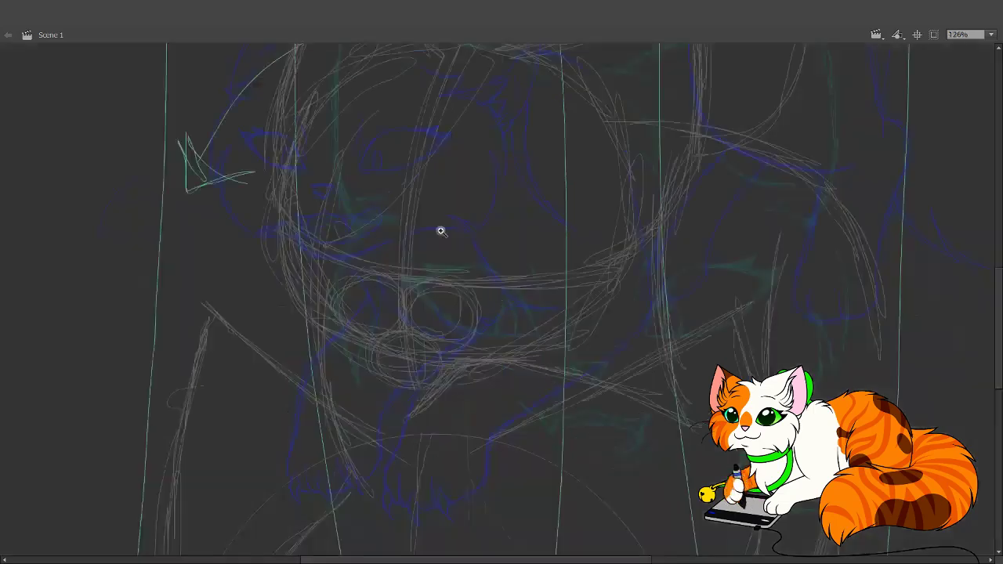
key(b)
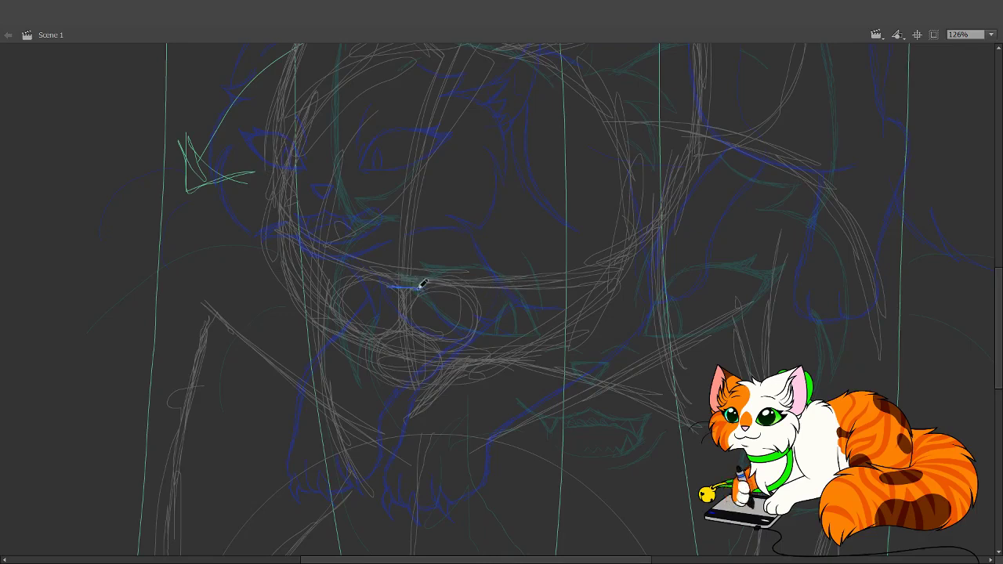
mouse_move(421, 283)
mouse_down()
mouse_move(391, 286)
mouse_move(406, 303)
mouse_move(422, 289)
mouse_move(407, 303)
mouse_move(426, 286)
mouse_move(412, 297)
mouse_move(377, 288)
mouse_move(419, 329)
mouse_up()
key(e)
drag(357, 327, 401, 334)
mouse_move(405, 331)
mouse_down()
mouse_move(440, 339)
mouse_move(476, 324)
mouse_up()
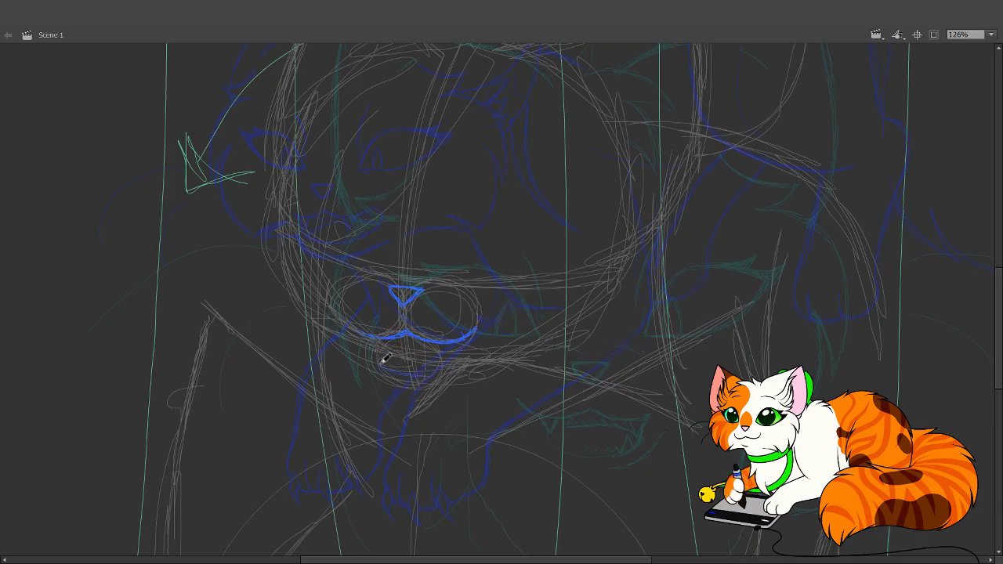
- Draw the open lower jaw under the lip line and fill in the teeth and inner mouth
mouse_move(381, 362)
mouse_down()
mouse_move(439, 371)
mouse_move(420, 374)
mouse_move(453, 360)
mouse_move(476, 326)
mouse_up()
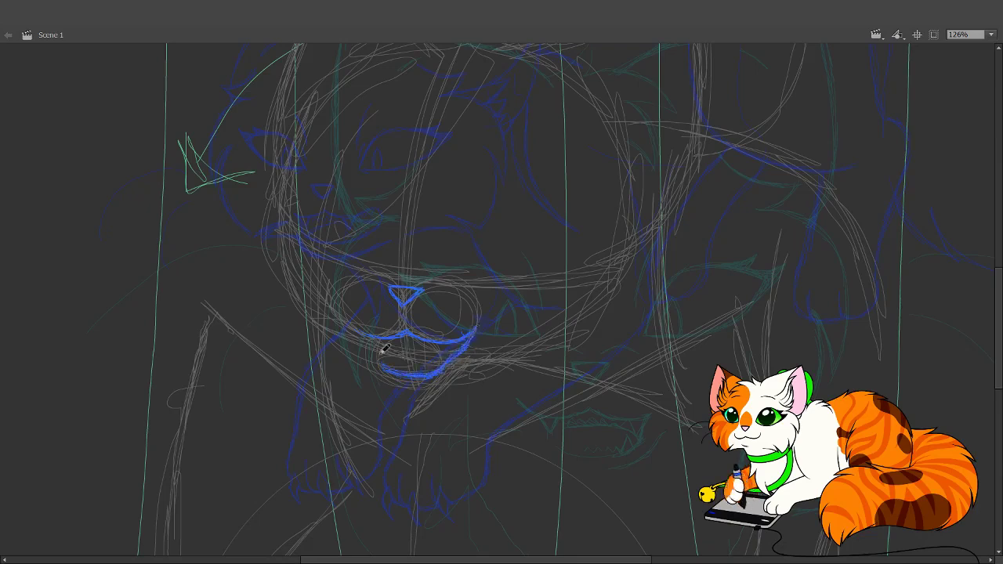
drag(386, 360, 402, 368)
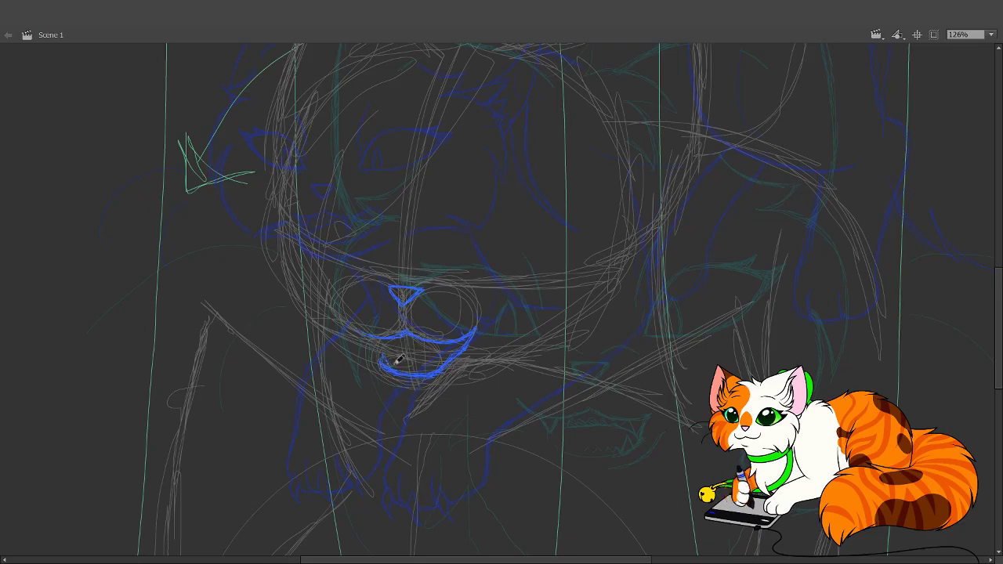
drag(398, 360, 438, 359)
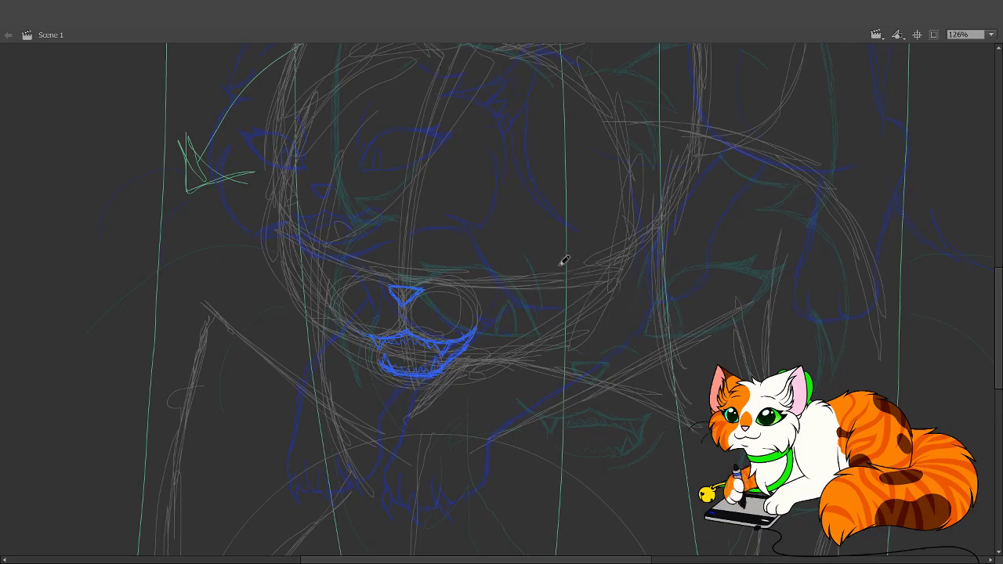
- Outline the right cheek in blue with pointed fur tufts, running from below the ear down around to the jaw
drag(477, 246, 450, 284)
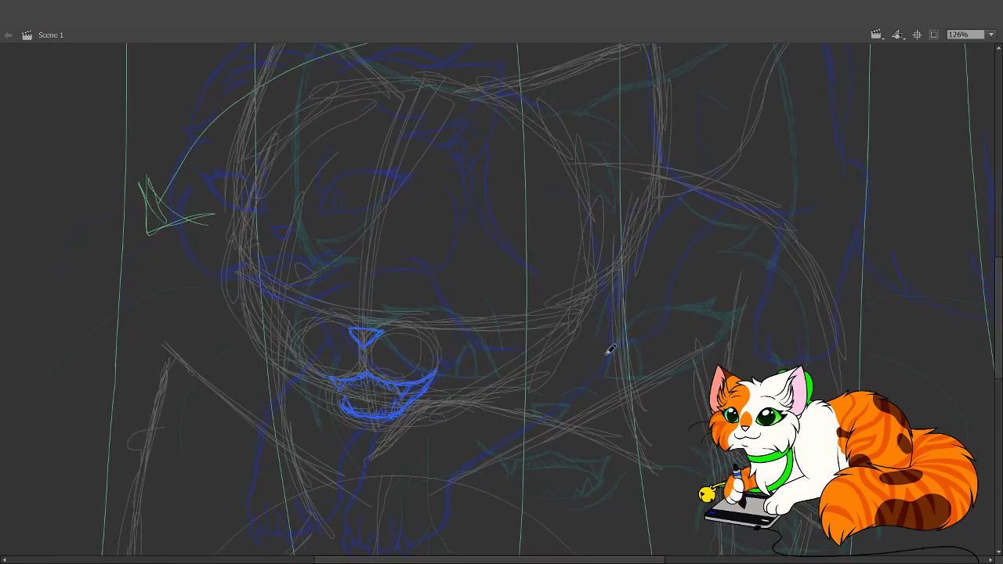
drag(530, 334, 409, 423)
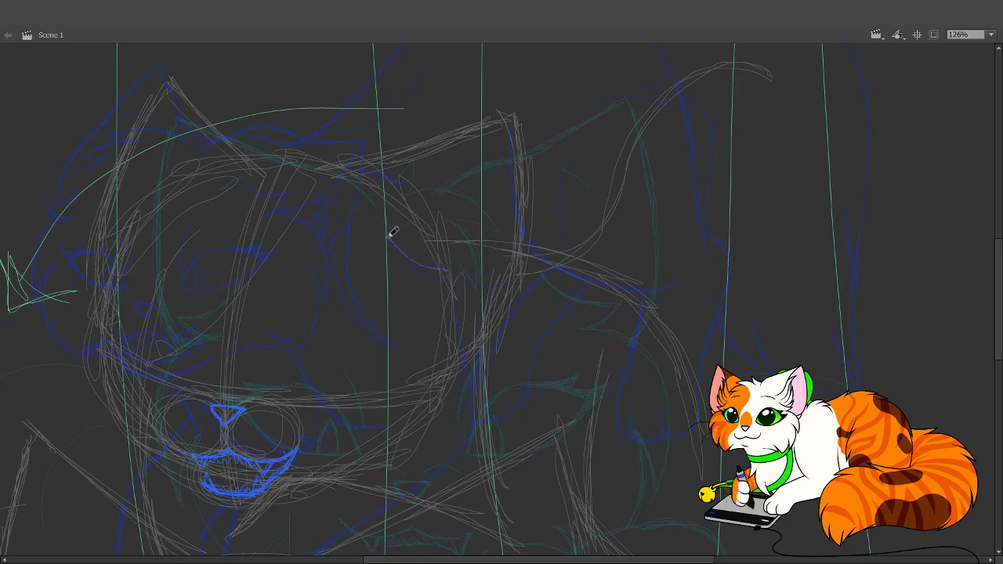
mouse_move(390, 231)
mouse_down()
mouse_move(430, 262)
mouse_move(466, 265)
mouse_move(427, 287)
mouse_up()
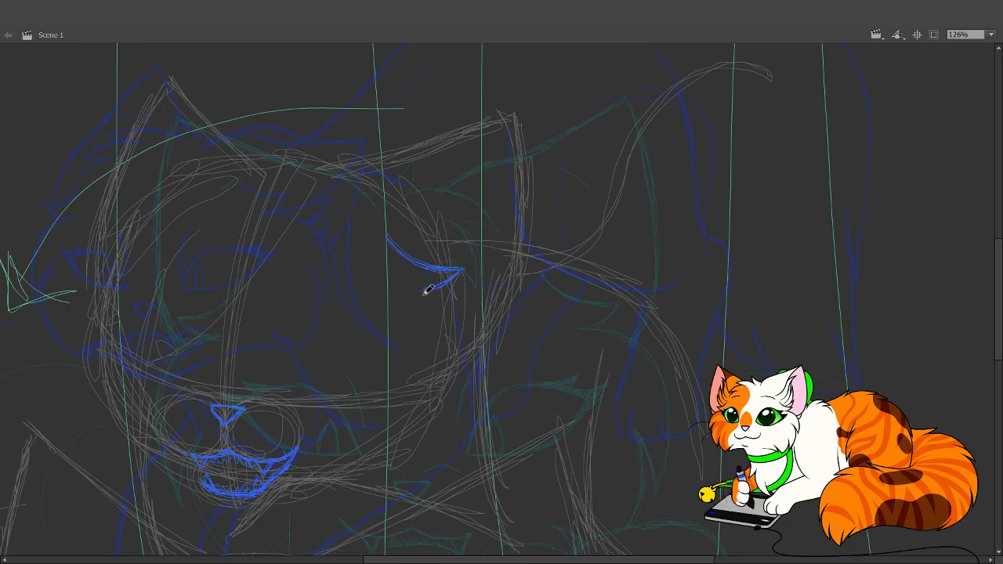
drag(479, 443, 495, 337)
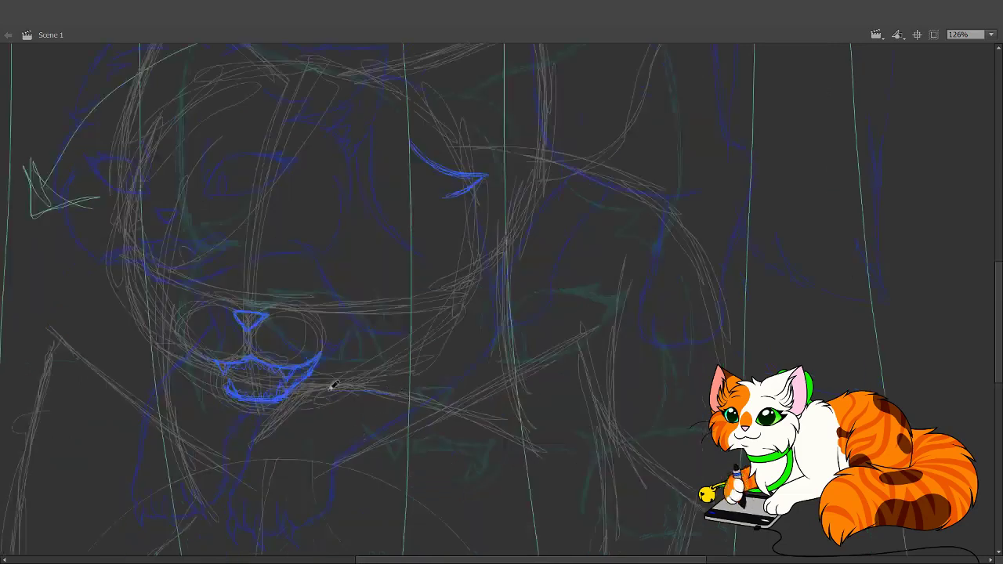
mouse_move(333, 384)
mouse_down()
mouse_move(428, 413)
mouse_move(408, 378)
mouse_up()
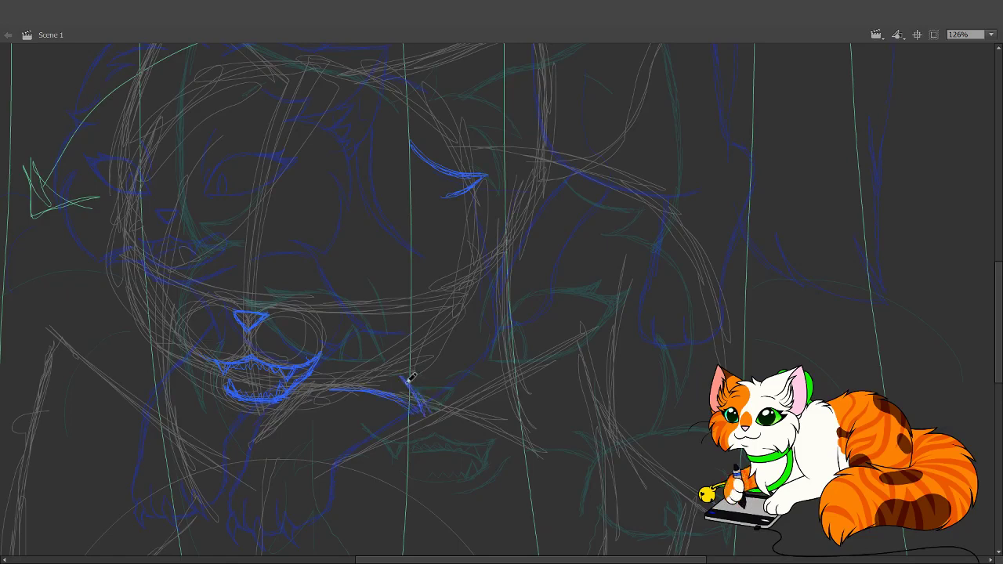
mouse_move(428, 416)
mouse_down()
mouse_move(468, 398)
mouse_move(506, 301)
mouse_move(496, 365)
mouse_up()
drag(332, 390, 408, 412)
mouse_move(458, 182)
mouse_down()
mouse_move(526, 285)
mouse_move(518, 339)
mouse_move(522, 250)
mouse_move(496, 209)
mouse_move(448, 195)
mouse_up()
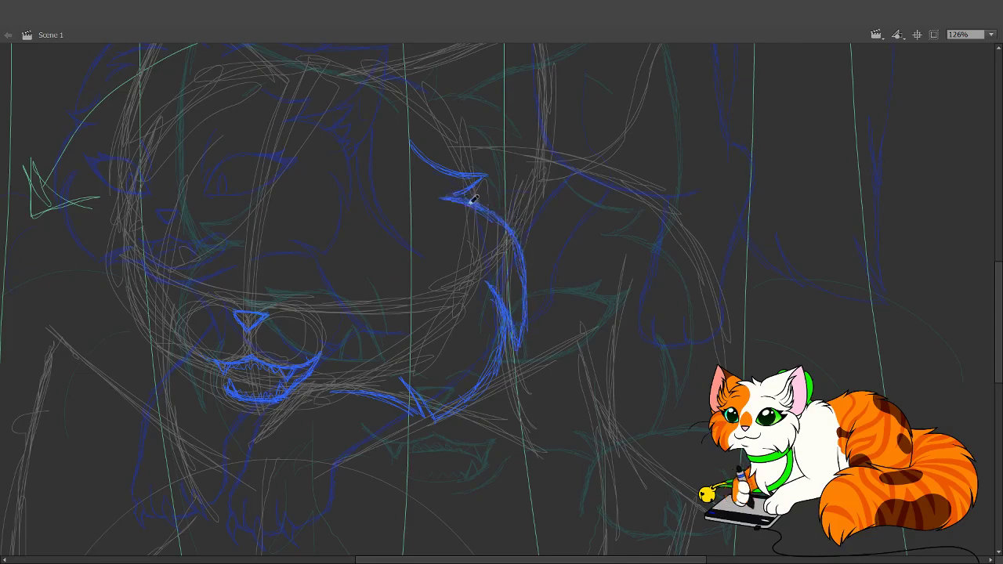
- Outline the left cheek in blue with matching fur tufts, curving down to meet the jaw beside the mouth
scroll(472, 441, up, 5)
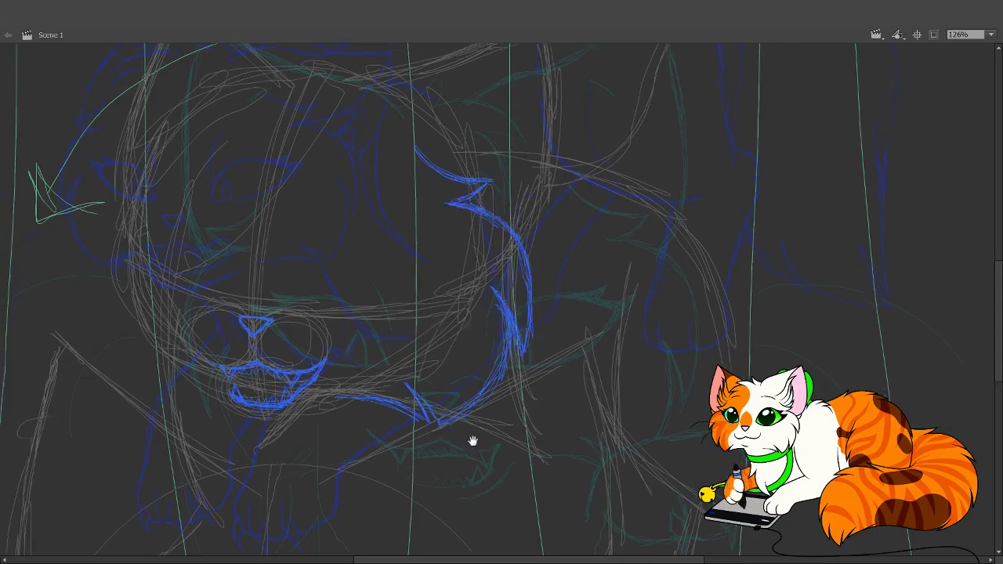
scroll(447, 405, left, 5)
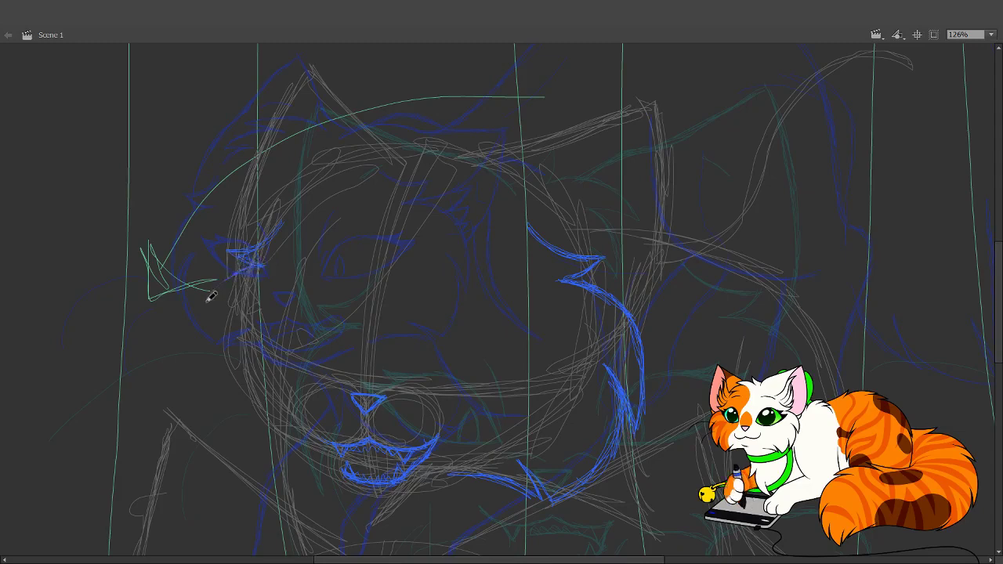
drag(218, 282, 199, 381)
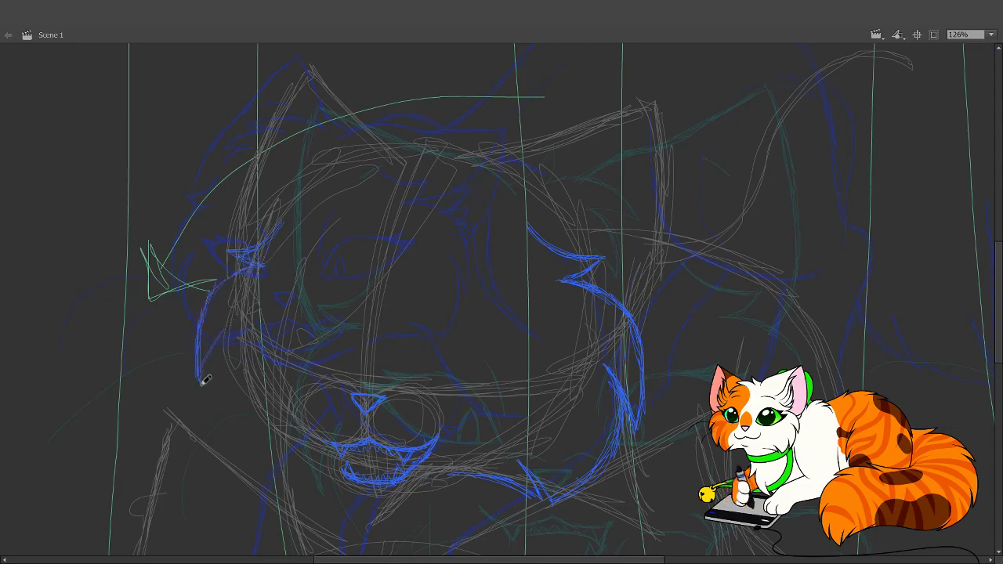
mouse_move(243, 324)
mouse_down()
mouse_move(212, 385)
mouse_move(233, 335)
mouse_move(217, 410)
mouse_up()
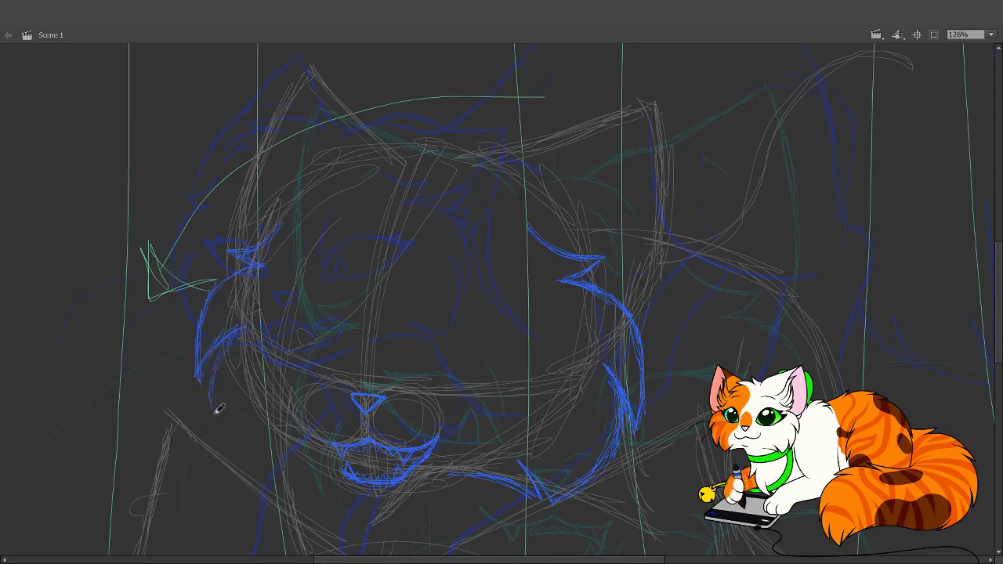
drag(222, 345, 246, 459)
drag(224, 419, 281, 479)
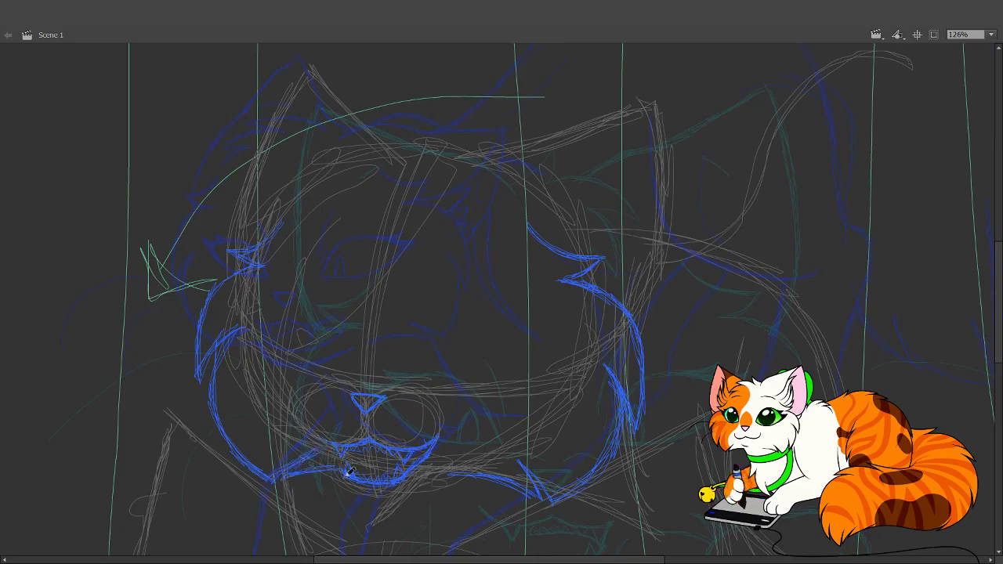
- Select the fur tuft in the middle of the left cheek and nudge it slightly right and down
key(ctrl+y)
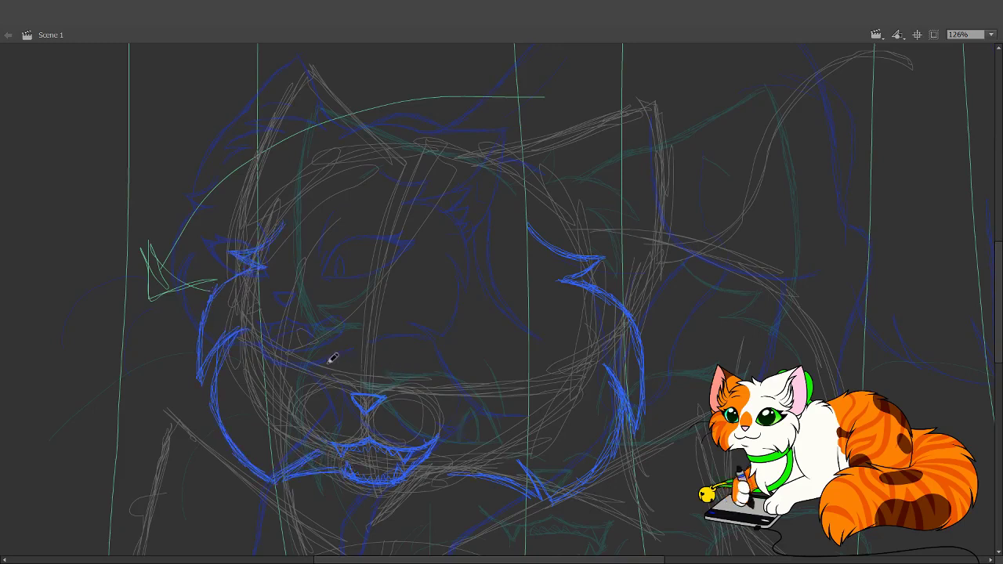
drag(175, 329, 291, 420)
drag(231, 312, 288, 358)
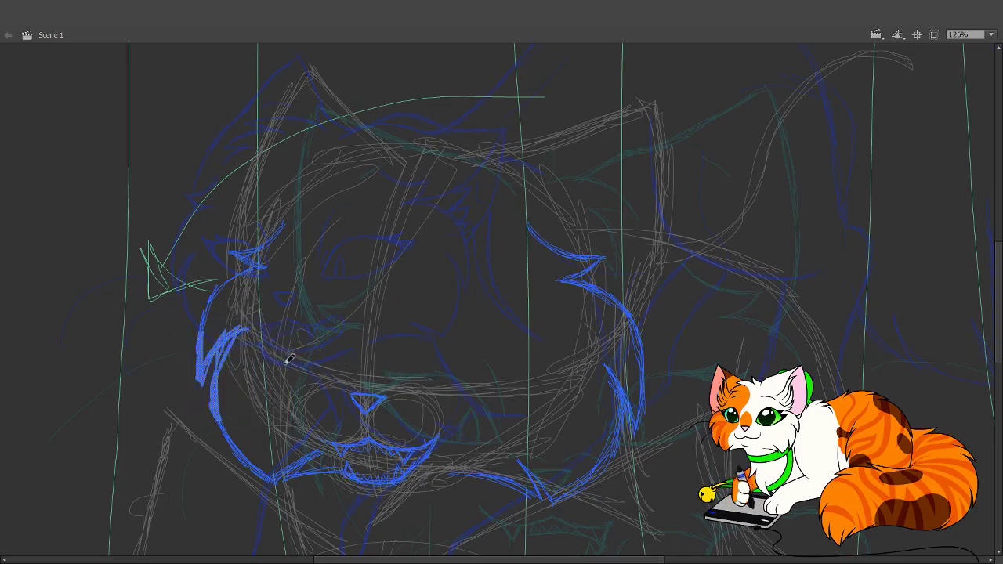
key(Right)
key(Right)
key(Down)
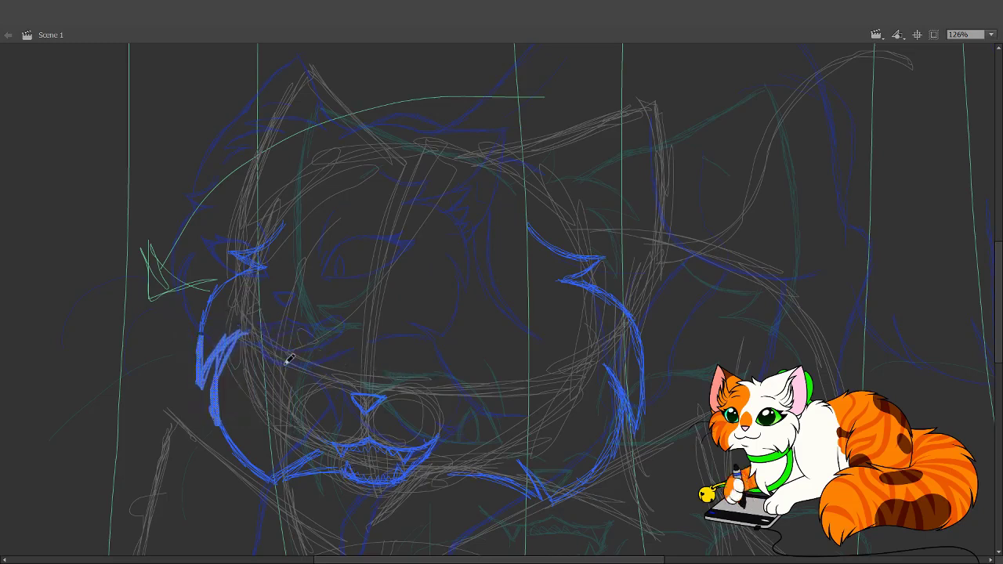
drag(318, 311, 351, 347)
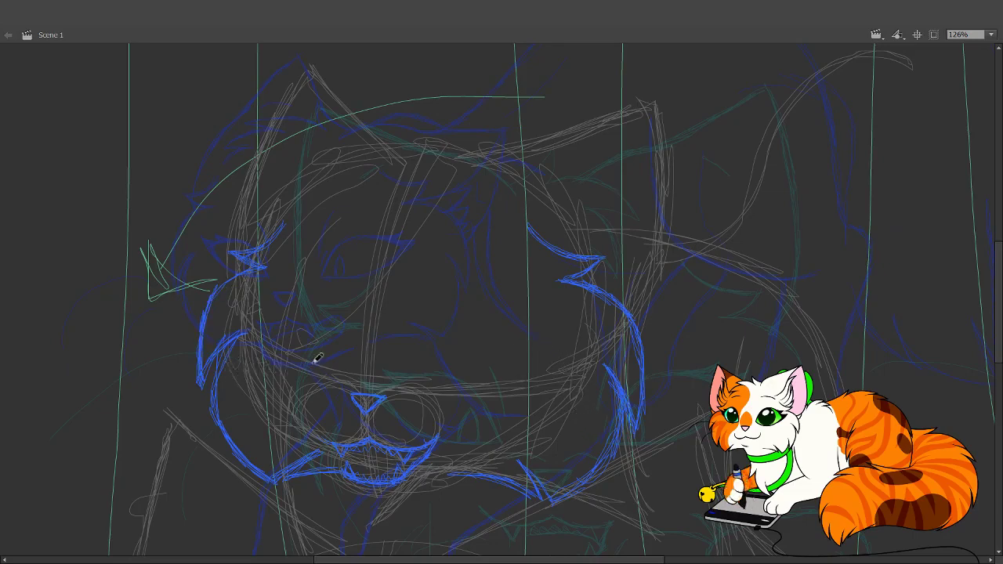
- Add short muzzle contour lines above both sides of the nose and outline the chin beneath the open mouth
drag(545, 420, 525, 315)
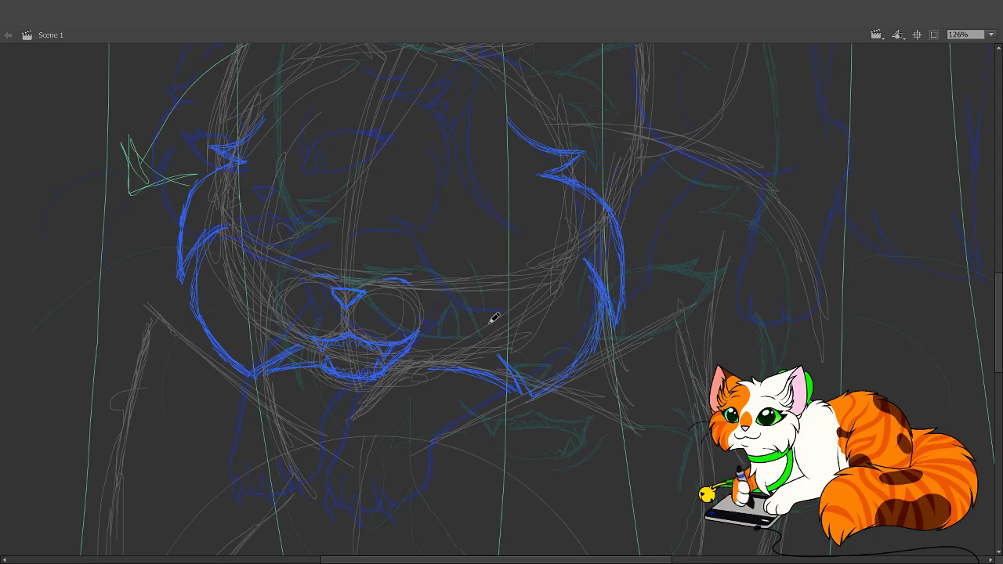
scroll(427, 372, down, 2)
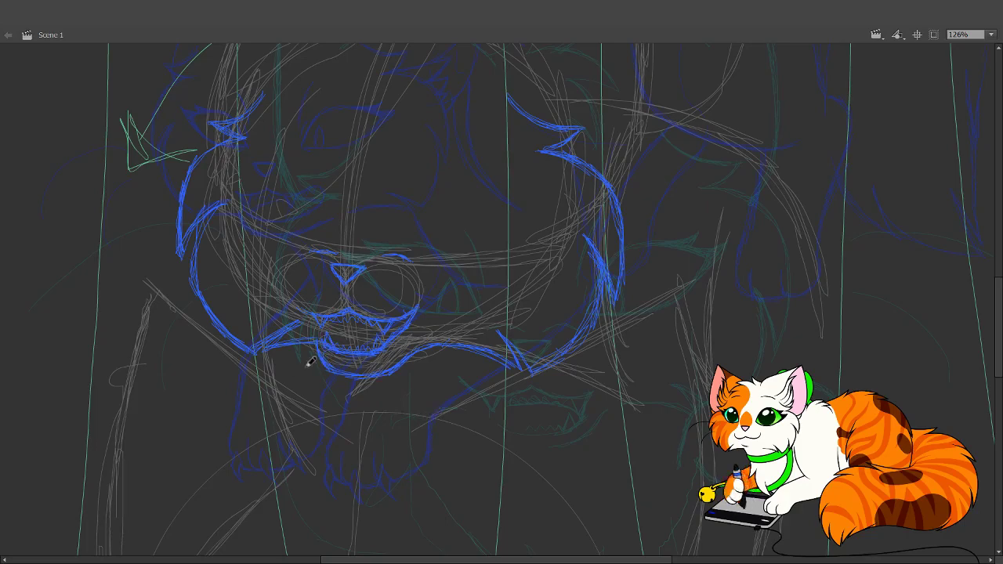
- Sketch the raised front paw in blue just below the chin, with a rounded outline and short toe dividing lines
mouse_move(499, 499)
mouse_down()
mouse_move(474, 480)
mouse_move(457, 439)
mouse_up()
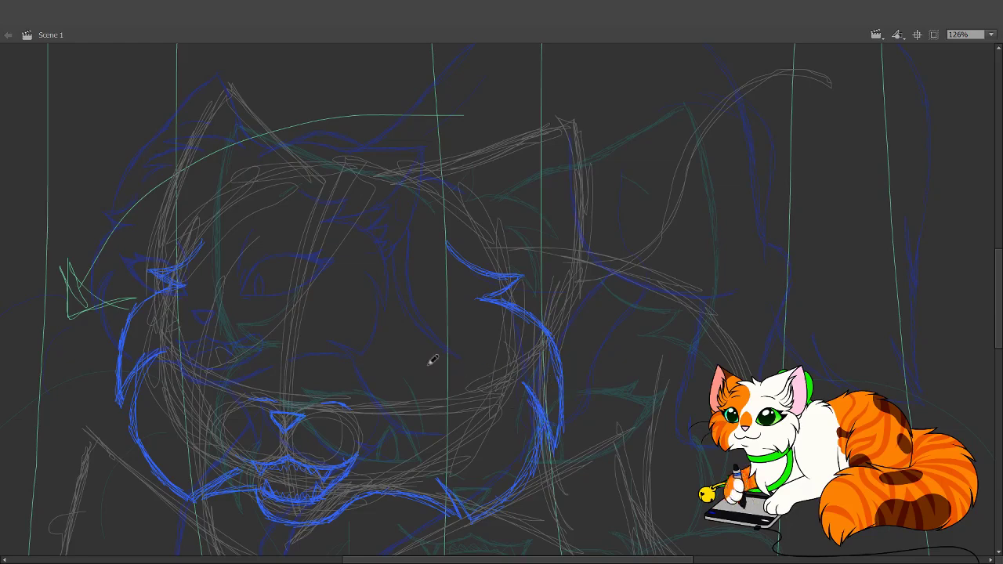
scroll(447, 282, down, 5)
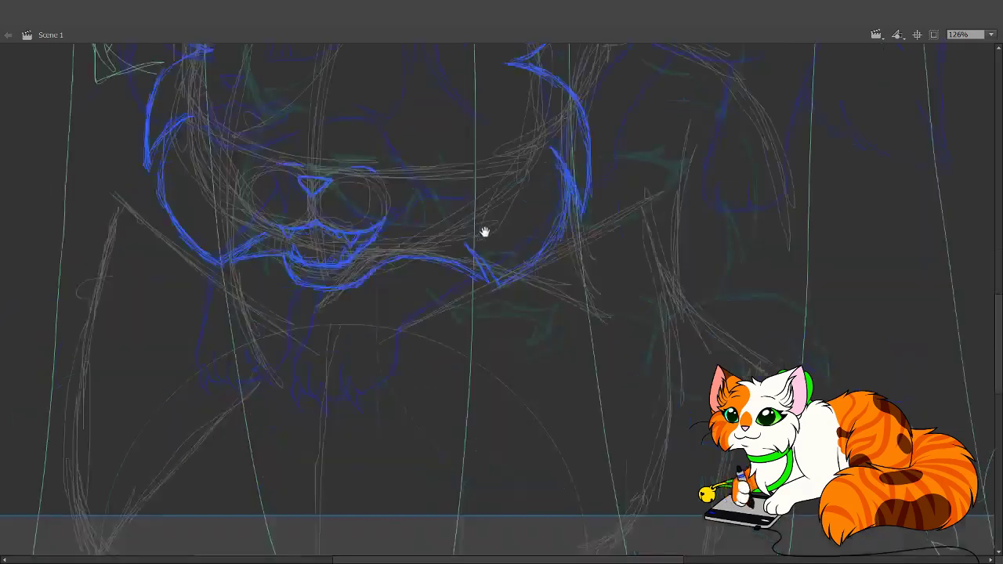
drag(488, 358, 399, 446)
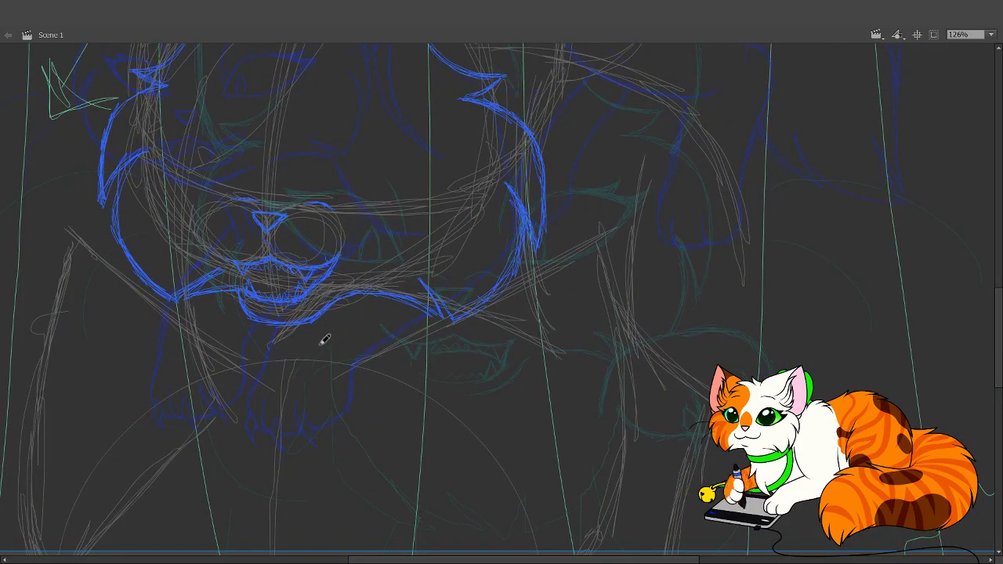
mouse_move(325, 329)
mouse_down()
mouse_move(329, 355)
mouse_move(361, 361)
mouse_move(333, 359)
mouse_move(393, 338)
mouse_up()
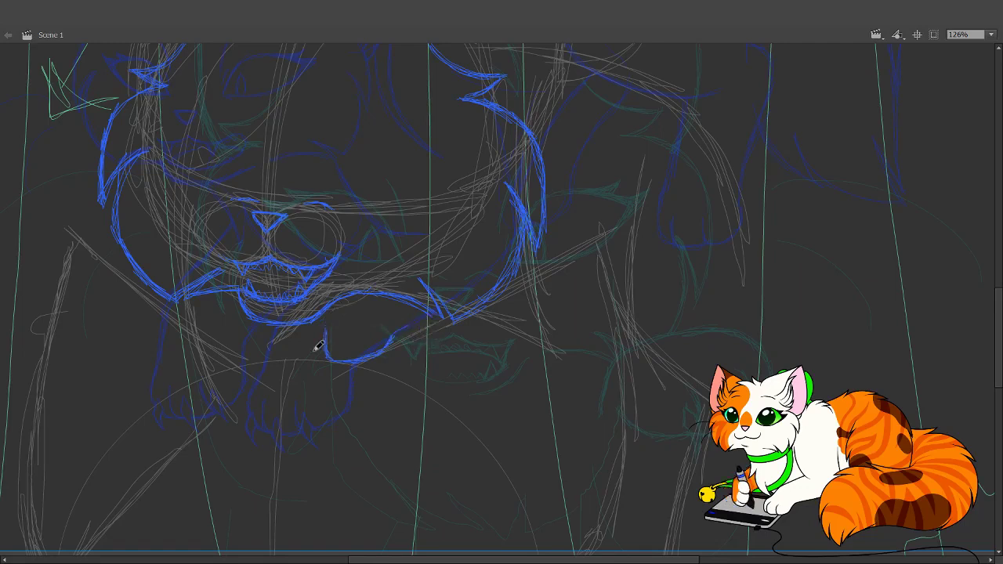
mouse_move(288, 331)
mouse_down()
mouse_move(291, 357)
mouse_move(315, 358)
mouse_up()
drag(282, 361, 273, 337)
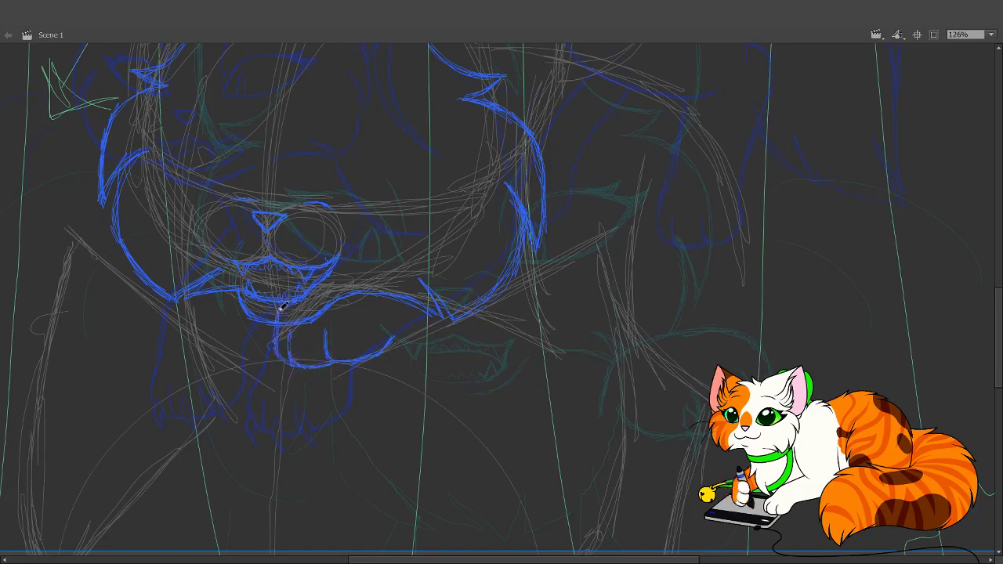
- Outline the raised foreleg from the chin to the elbow, erasing the chin and jaw lines that cross it
mouse_move(329, 271)
mouse_down()
mouse_move(410, 268)
mouse_move(539, 322)
mouse_up()
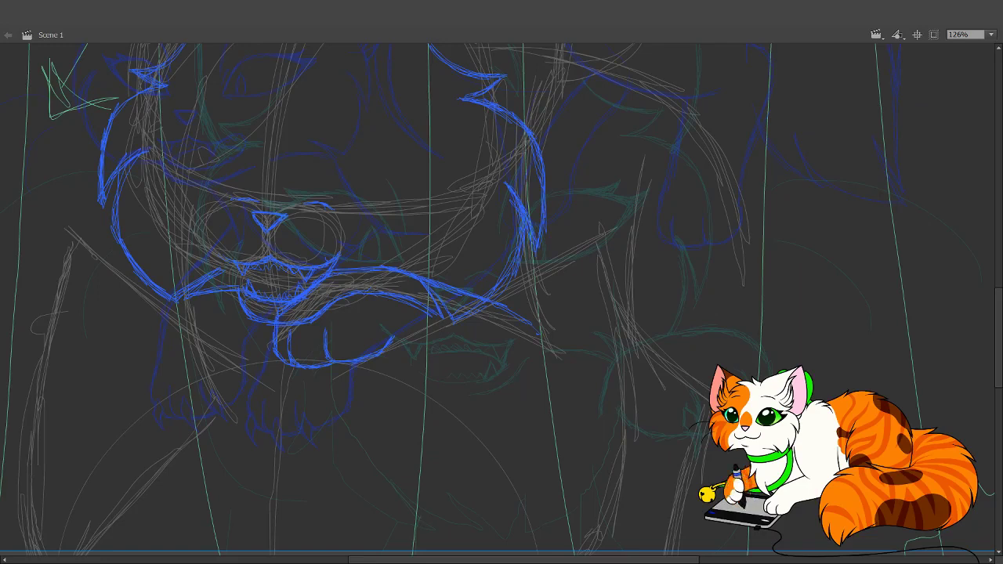
mouse_move(278, 324)
mouse_down()
mouse_move(380, 291)
mouse_move(465, 327)
mouse_move(420, 285)
mouse_move(487, 308)
mouse_move(494, 322)
mouse_up()
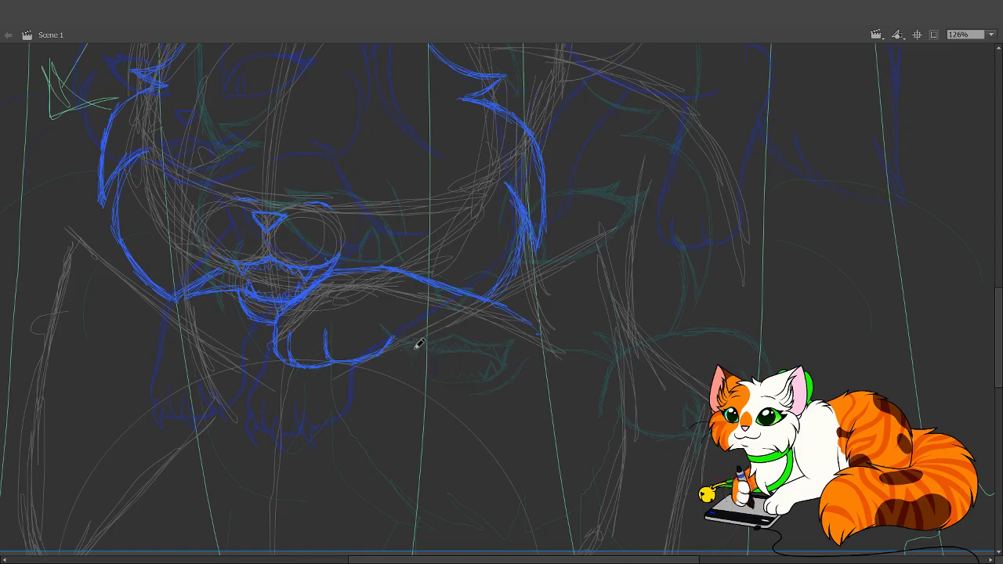
mouse_move(394, 342)
mouse_down()
mouse_move(523, 410)
mouse_move(470, 393)
mouse_move(590, 408)
mouse_move(582, 408)
mouse_move(596, 391)
mouse_move(613, 248)
mouse_up()
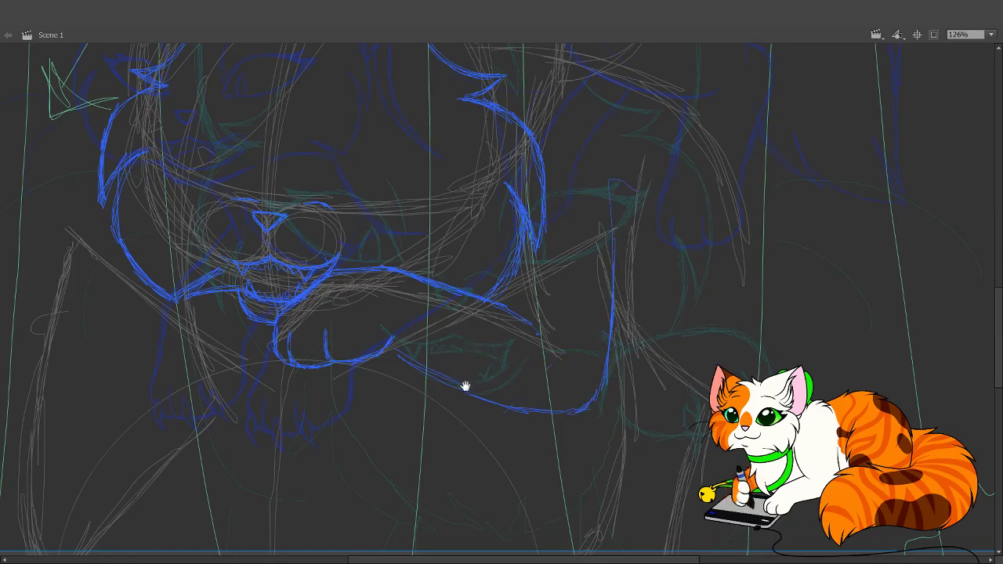
- Lasso the raised paw's toes, enlarge them slightly and nudge them into place, and clear the selection
drag(466, 386, 495, 428)
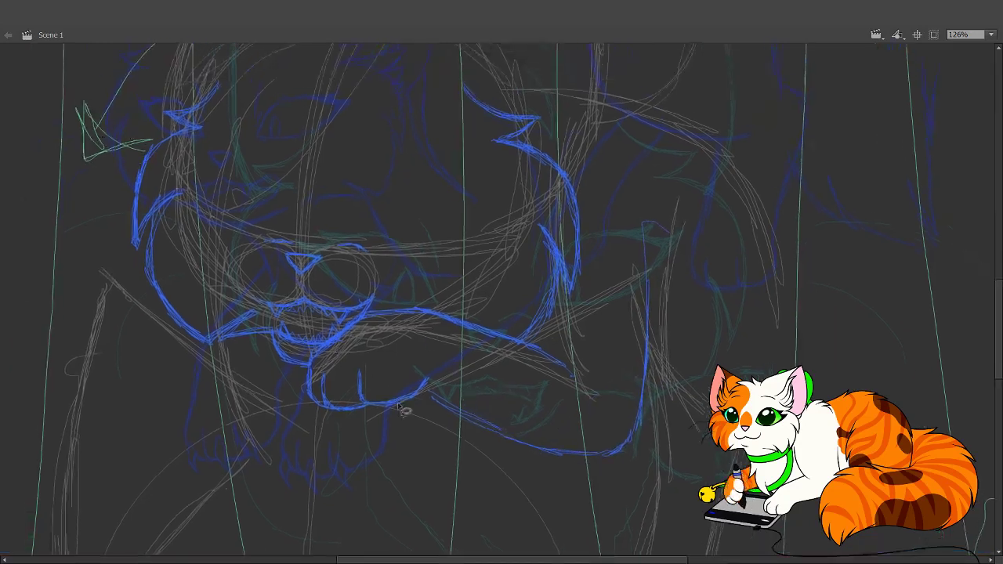
mouse_move(318, 380)
mouse_down()
mouse_move(324, 431)
mouse_move(409, 428)
mouse_move(425, 392)
mouse_move(464, 360)
mouse_up()
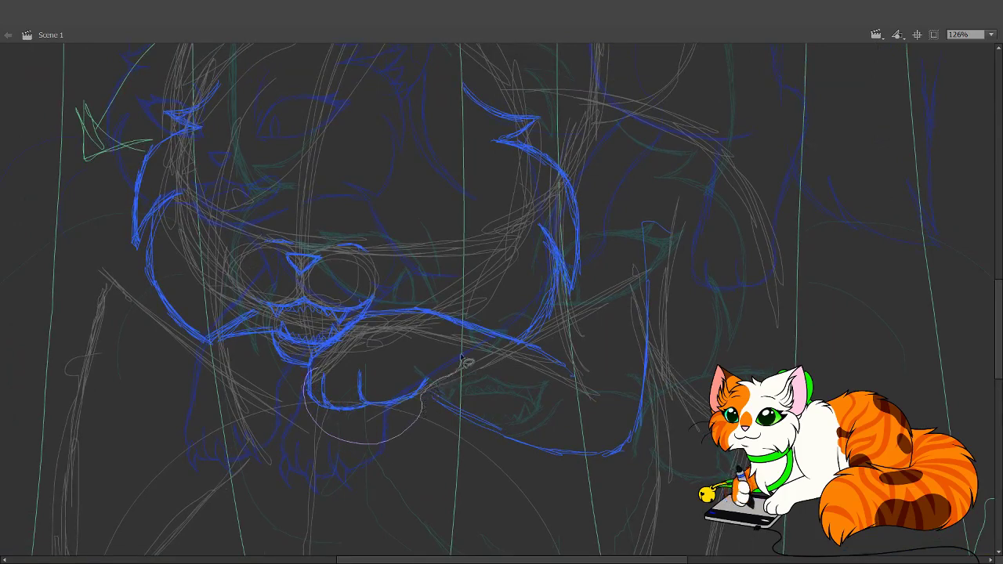
click(425, 462)
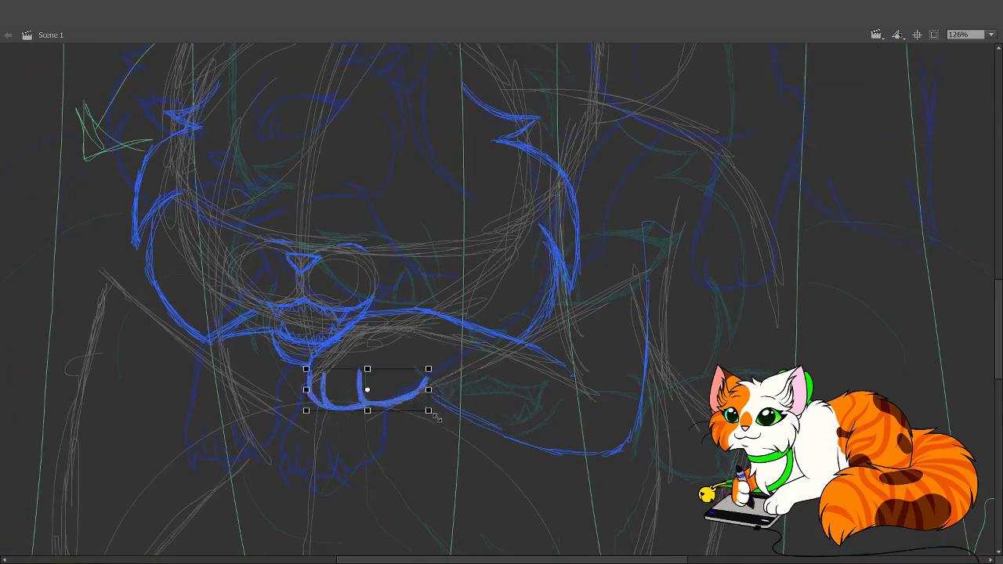
drag(431, 414, 435, 423)
key(Right)
key(Right)
key(Right)
key(Right)
key(Down)
key(Down)
key(Down)
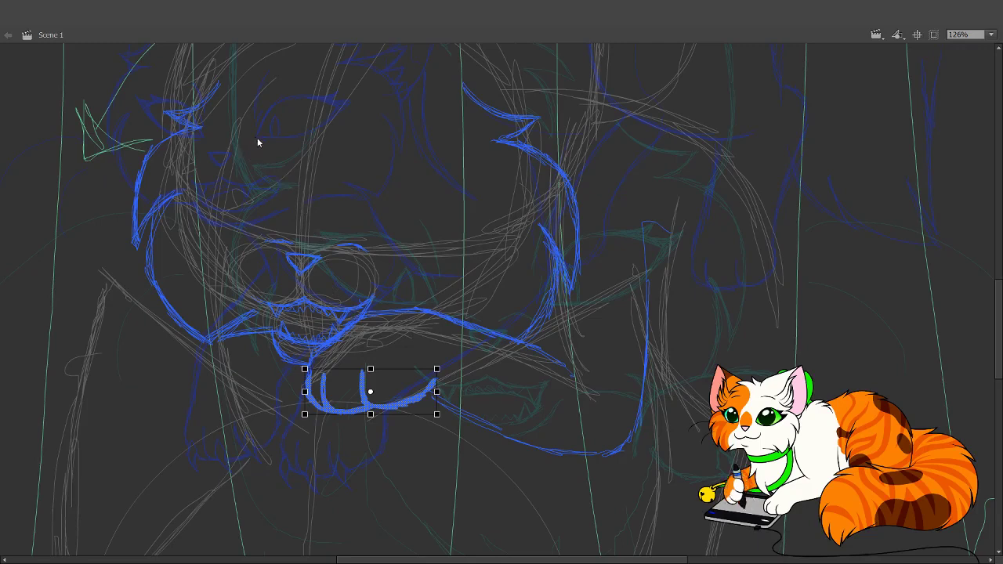
key(b)
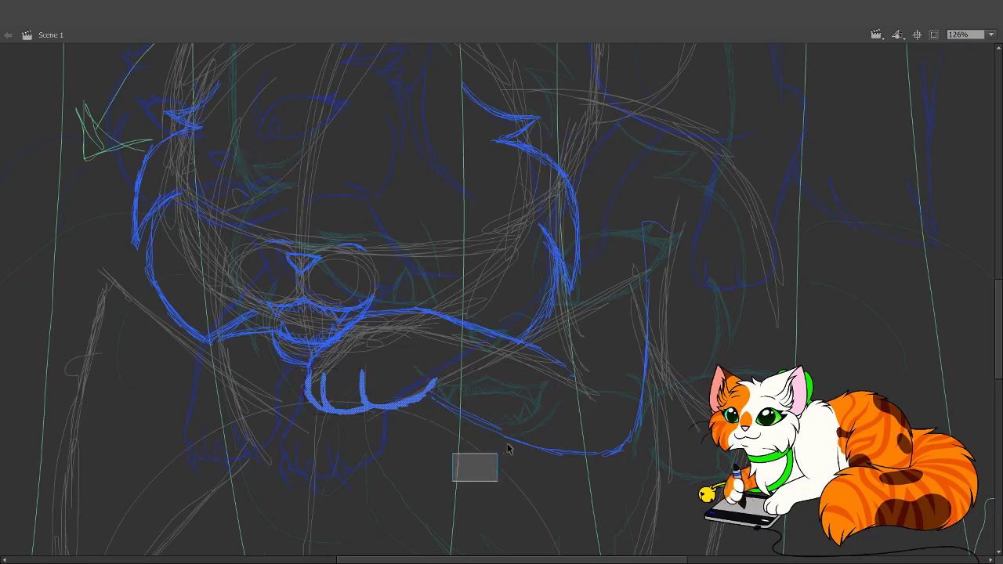
key(ctrl+shift+a)
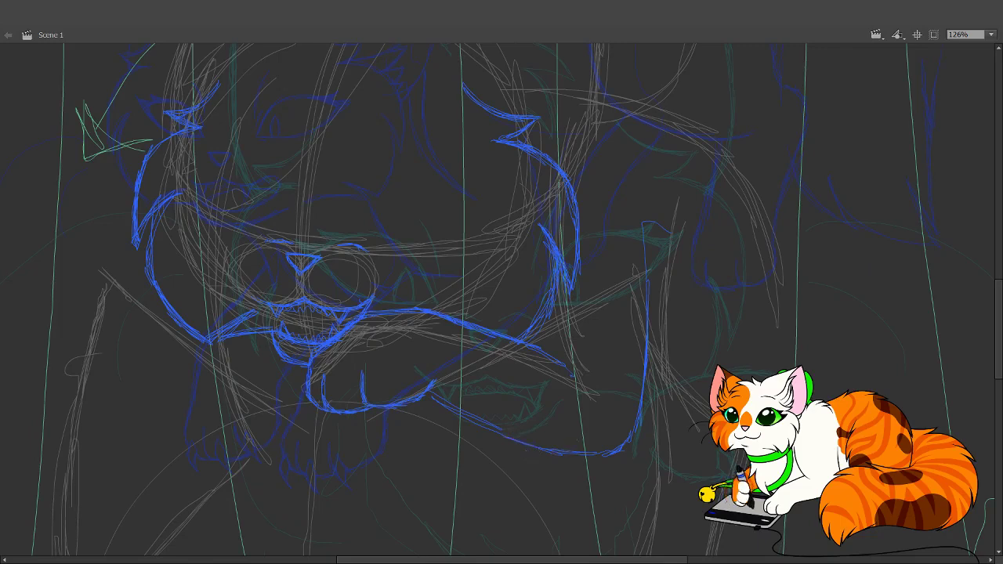
- Erase and redraw the foreleg's underside from the paw to the elbow, and remove the stray hook at the upper end of the elbow line
key(e)
drag(517, 453, 622, 456)
drag(548, 458, 630, 452)
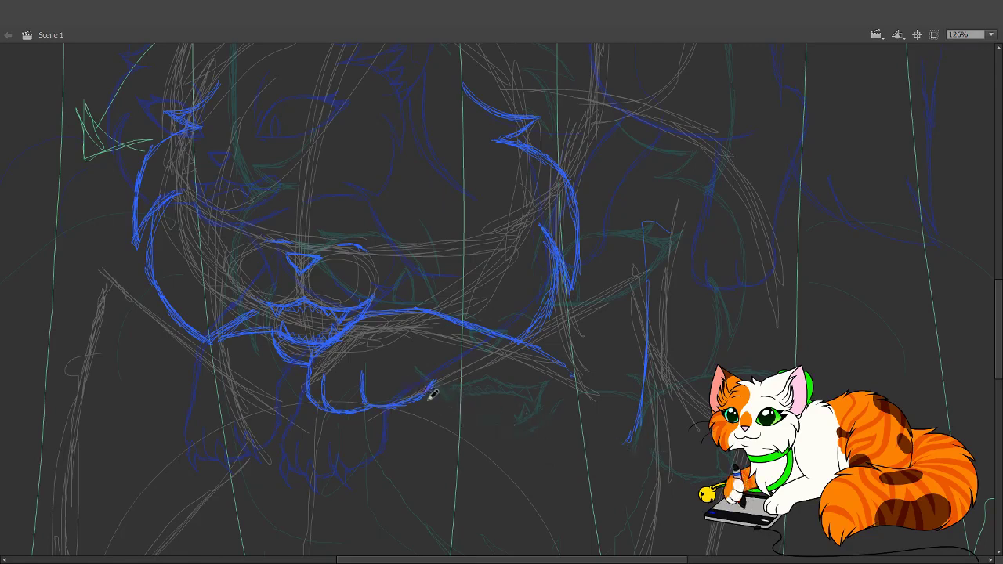
mouse_move(432, 394)
mouse_down()
mouse_move(569, 456)
mouse_move(529, 452)
mouse_move(621, 454)
mouse_move(601, 457)
mouse_move(623, 451)
mouse_move(642, 416)
mouse_move(650, 346)
mouse_up()
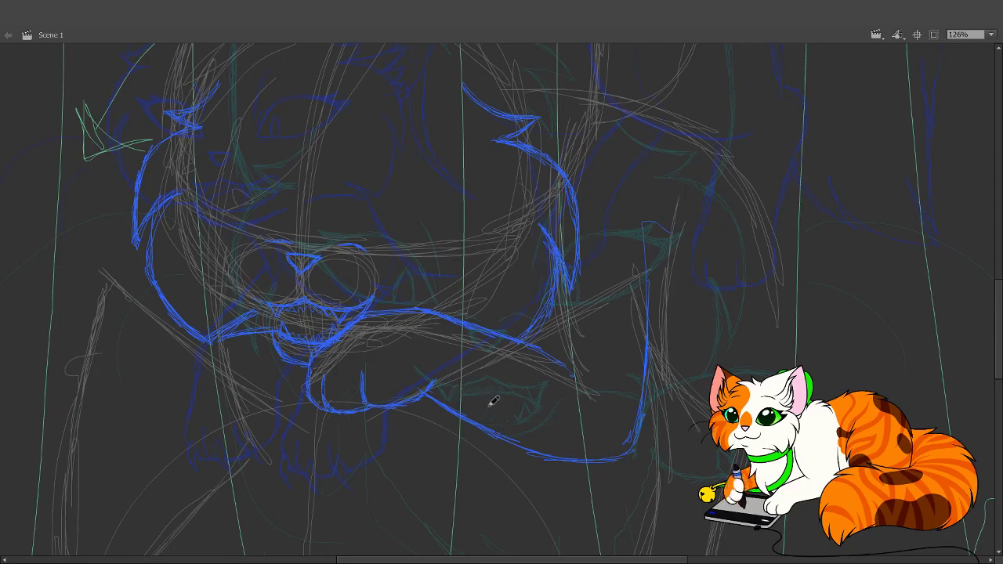
drag(410, 476, 423, 419)
drag(561, 284, 499, 240)
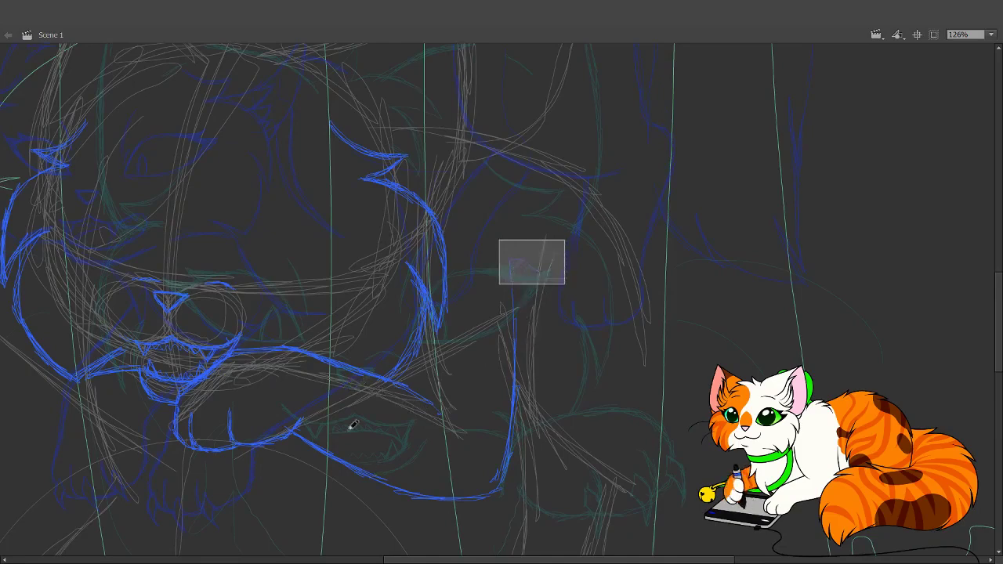
- Add pointed claws to the toes of the raised paw and reshape the toe lines around them
drag(318, 465, 474, 365)
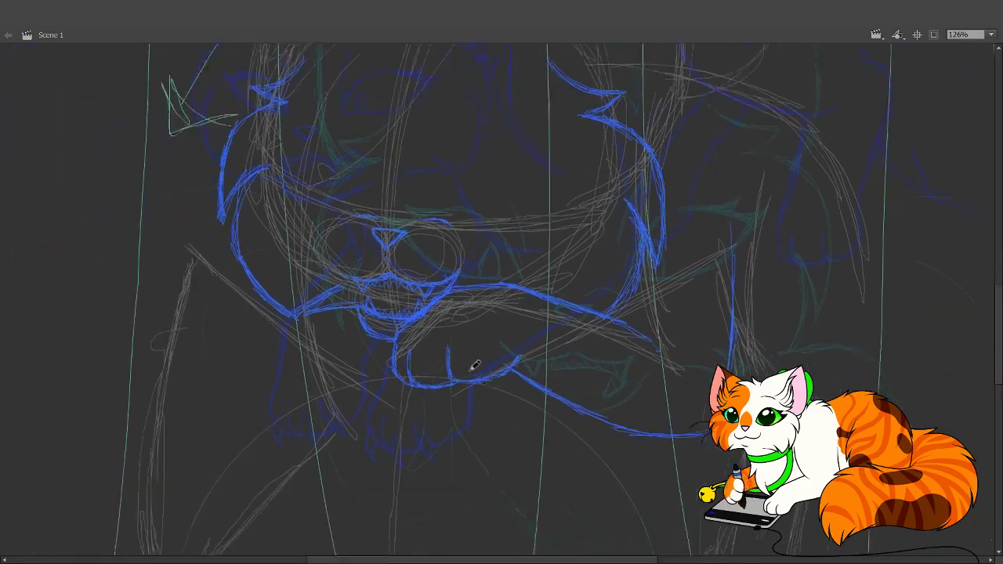
drag(531, 383, 445, 342)
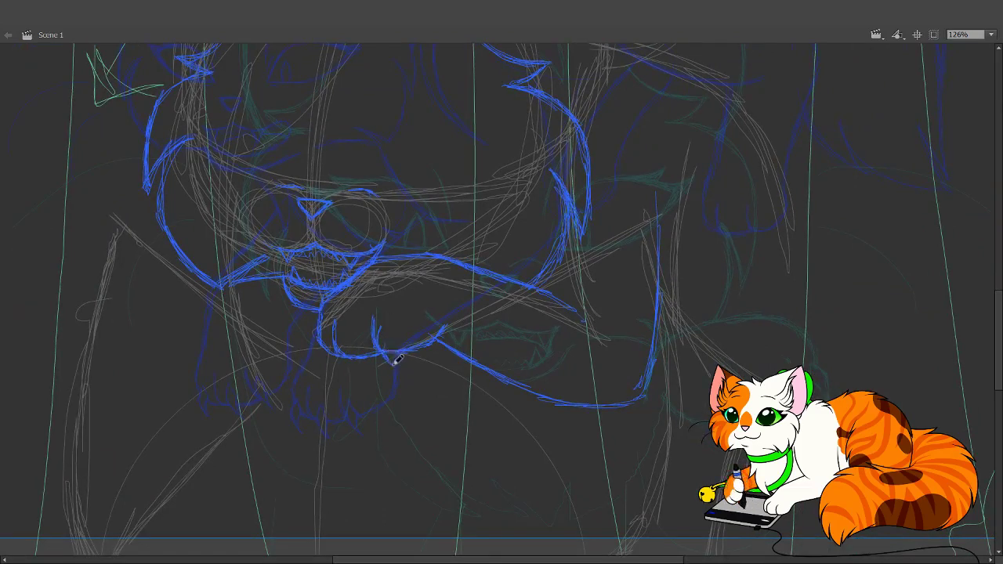
mouse_move(380, 324)
mouse_down()
mouse_move(362, 355)
mouse_move(337, 348)
mouse_move(347, 330)
mouse_move(356, 362)
mouse_move(356, 335)
mouse_up()
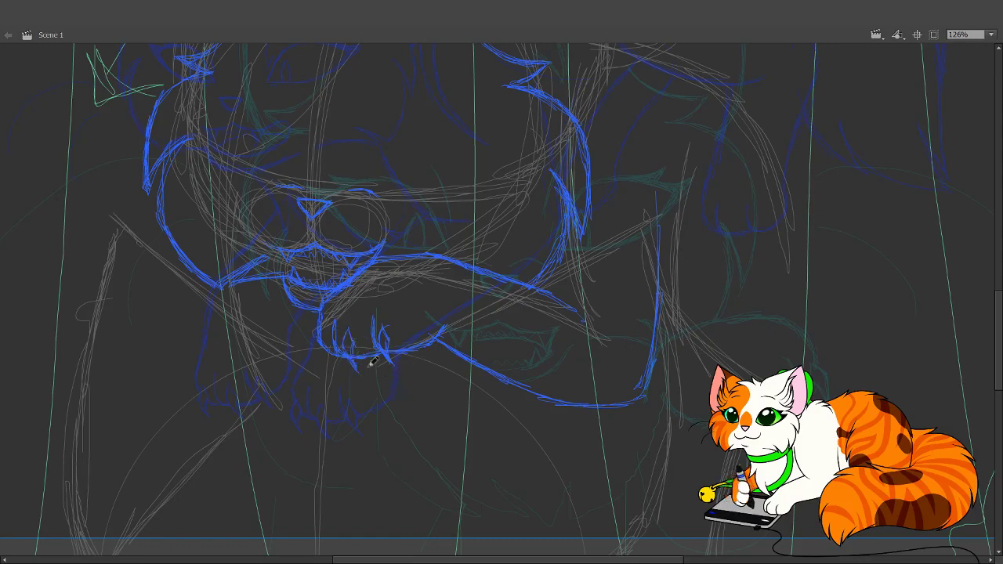
mouse_move(319, 329)
mouse_down()
mouse_move(313, 352)
mouse_move(322, 339)
mouse_up()
key(ctrl+z)
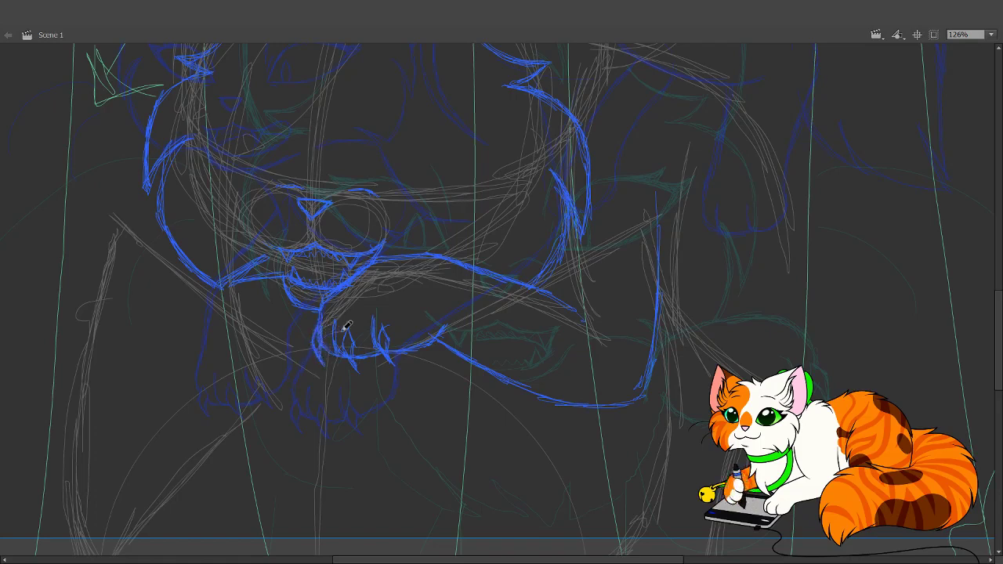
mouse_move(346, 323)
mouse_down()
mouse_move(329, 349)
mouse_move(345, 349)
mouse_up()
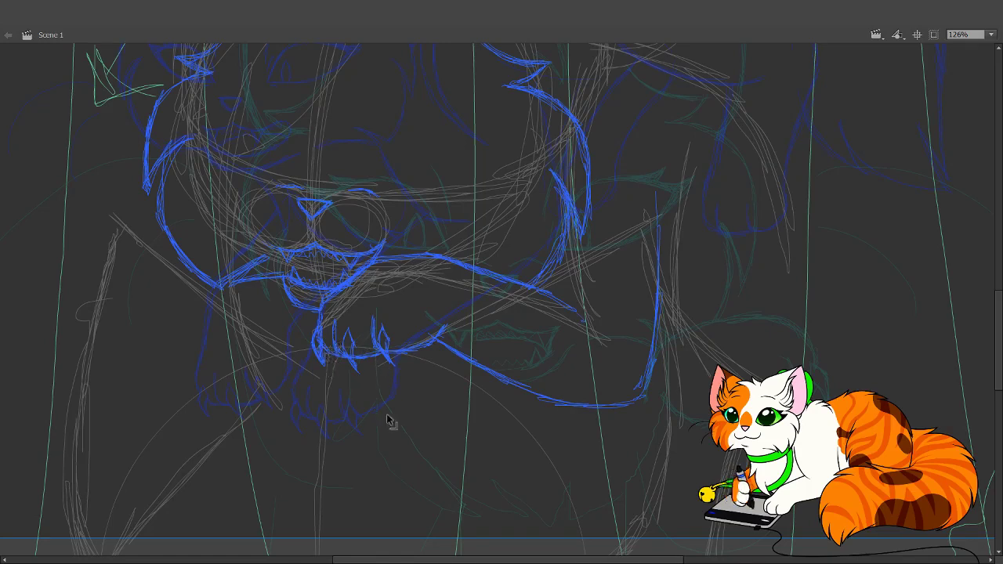
- Outline both narrowed eyes in blue above the muzzle, with pointed outer corners and lash spikes on the upper lids
drag(446, 452, 475, 458)
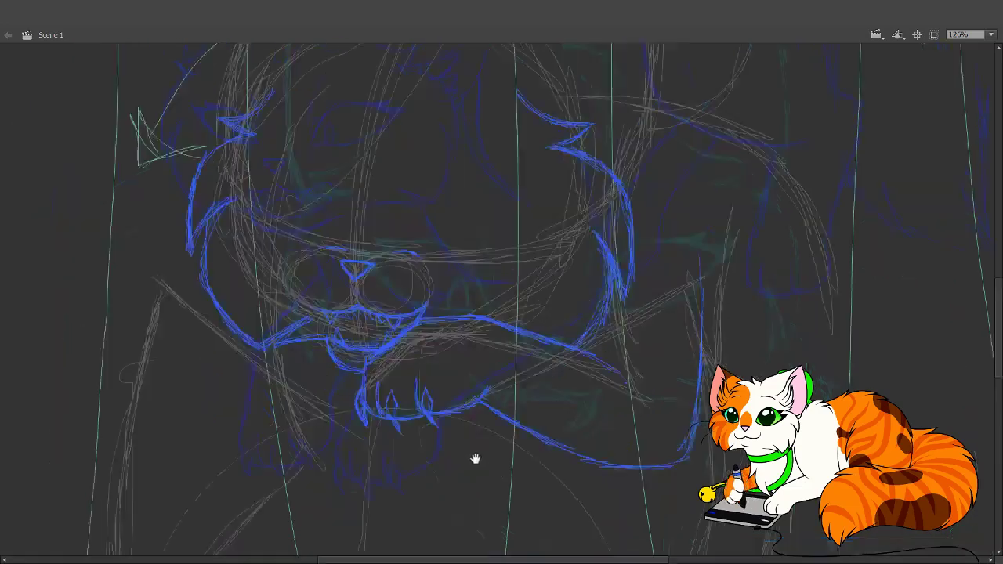
scroll(475, 459, down, 3)
scroll(402, 447, left, 3)
scroll(403, 447, up, 3)
scroll(374, 465, right, 5)
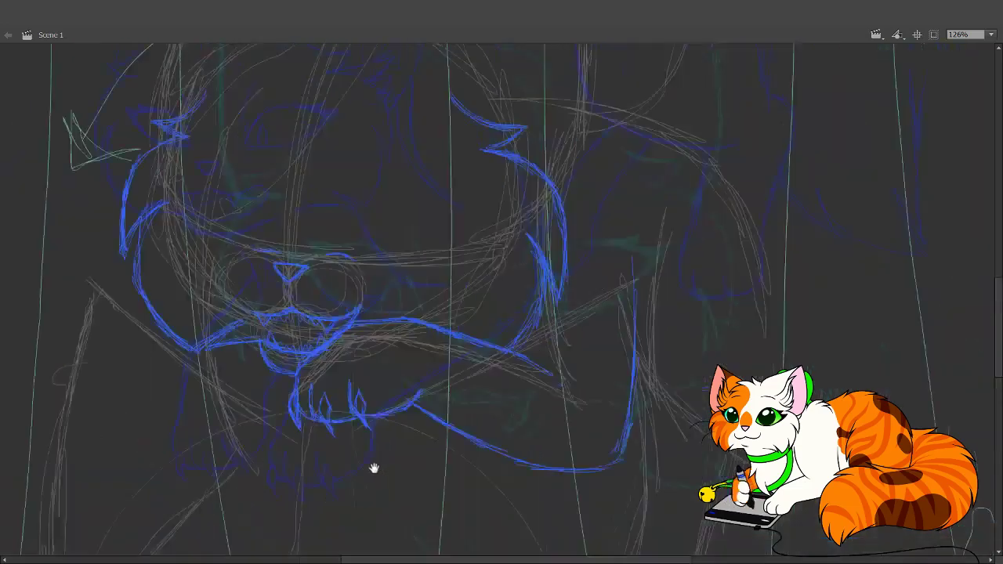
scroll(548, 477, up, 3)
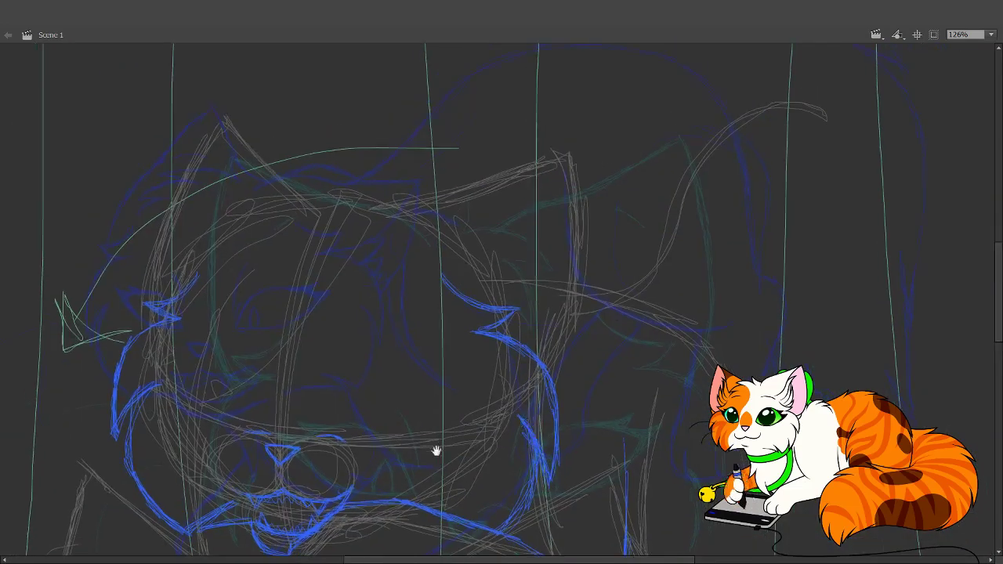
scroll(515, 329, down, 3)
scroll(515, 329, left, 2)
scroll(497, 381, up, 3)
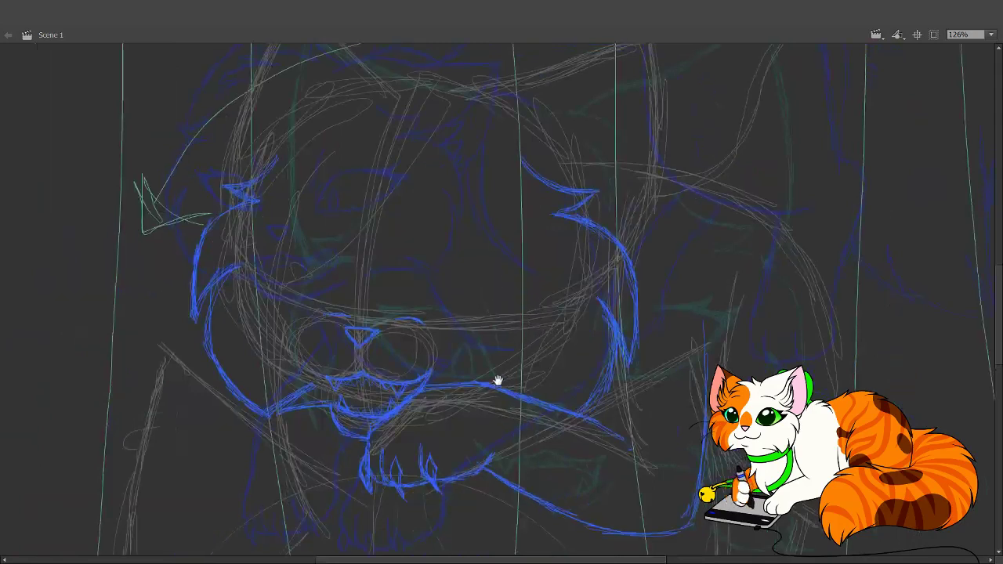
scroll(484, 361, right, 1)
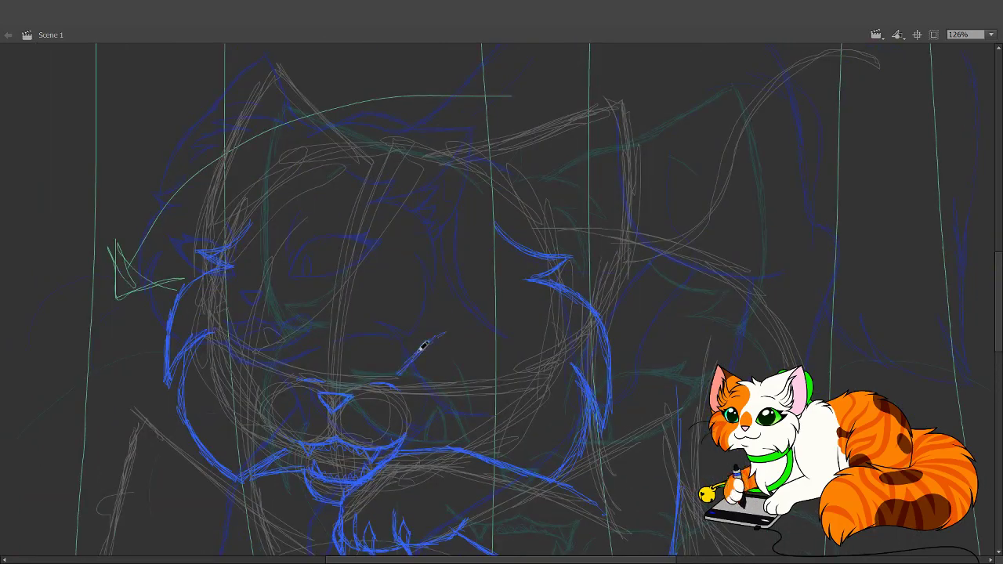
mouse_move(525, 345)
mouse_down()
mouse_move(459, 331)
mouse_move(430, 336)
mouse_move(407, 362)
mouse_move(470, 381)
mouse_move(452, 378)
mouse_move(497, 373)
mouse_move(519, 342)
mouse_move(529, 348)
mouse_up()
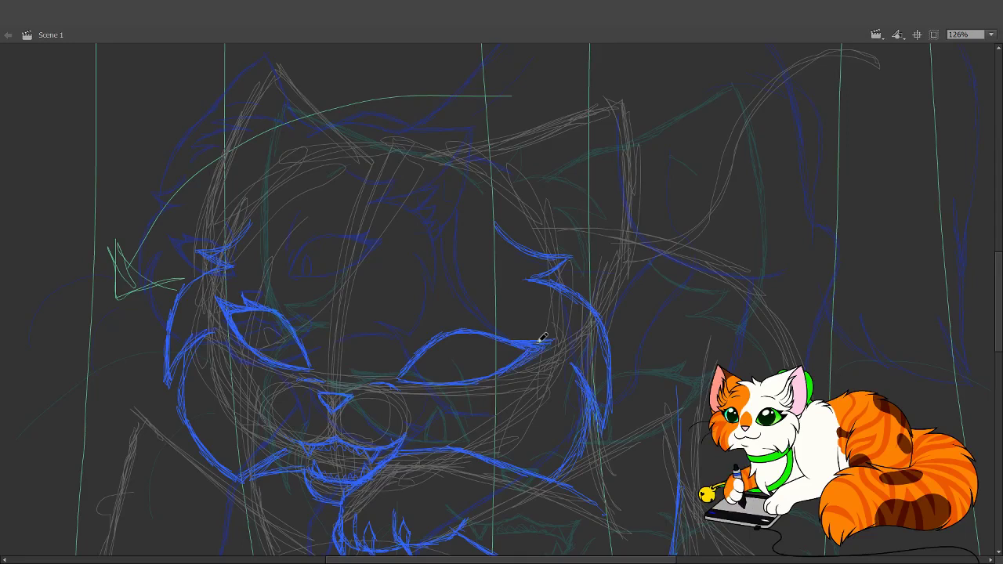
drag(522, 338, 499, 328)
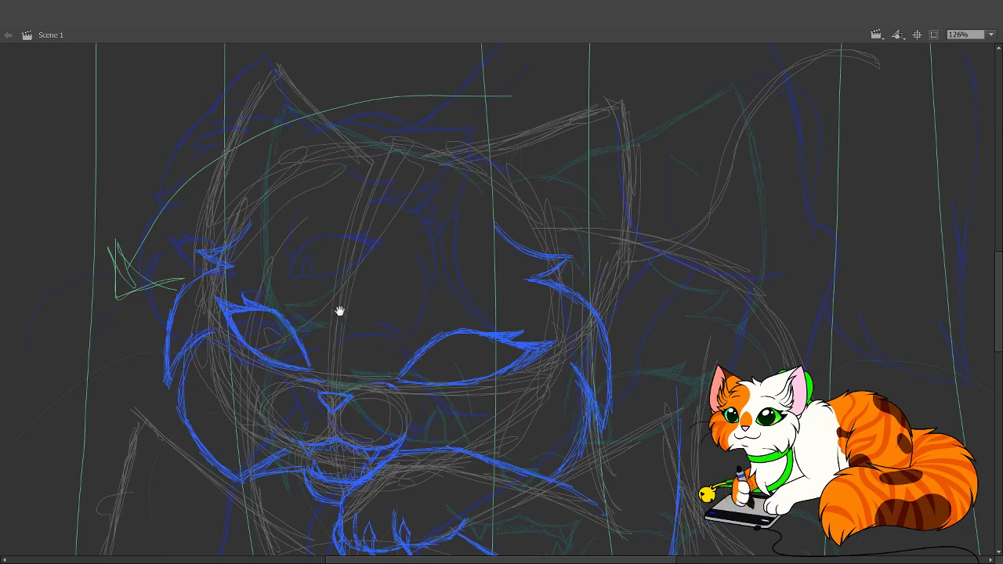
drag(340, 311, 319, 312)
drag(177, 261, 273, 312)
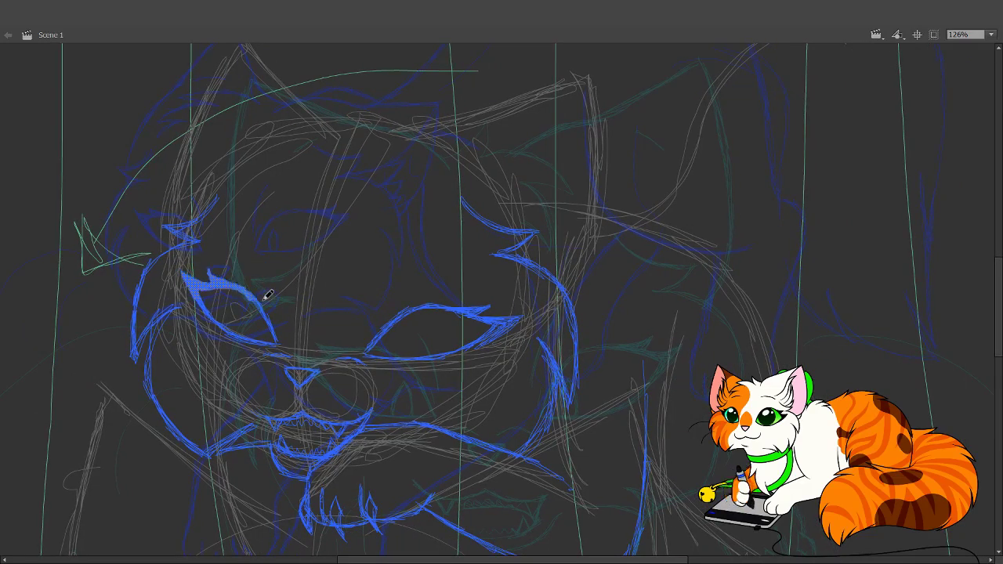
drag(354, 315, 357, 318)
key(b)
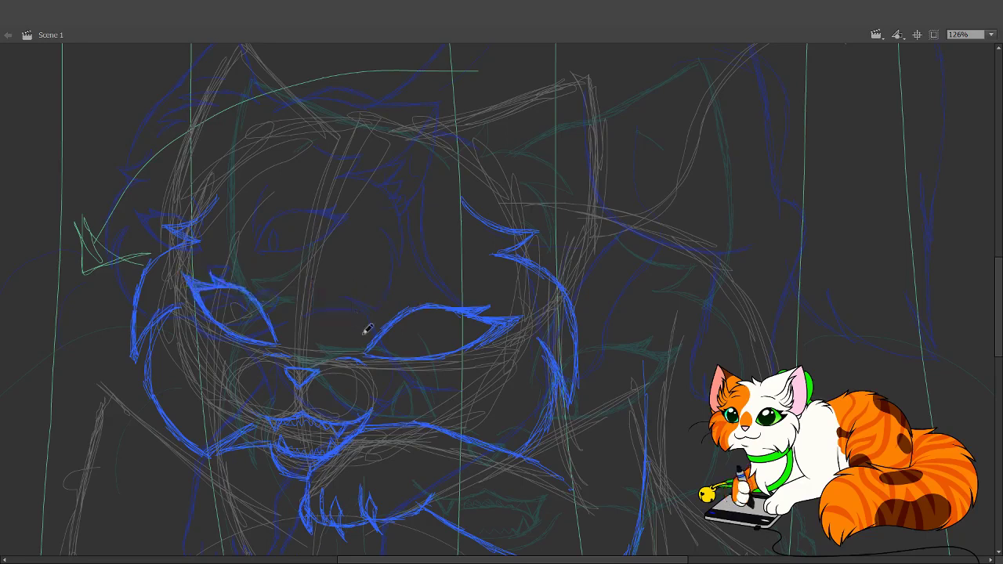
ctrl+click(281, 331)
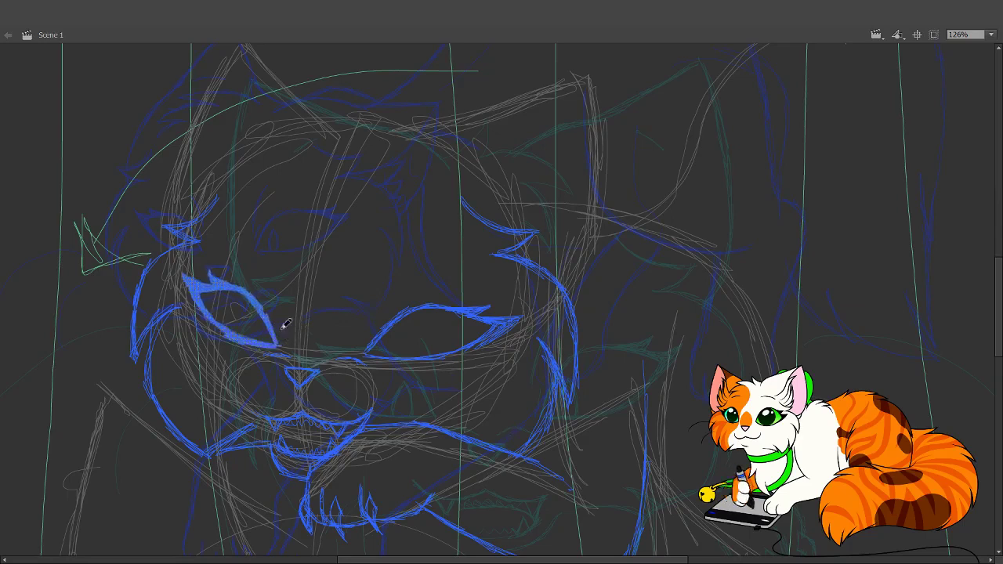
ctrl+click(375, 282)
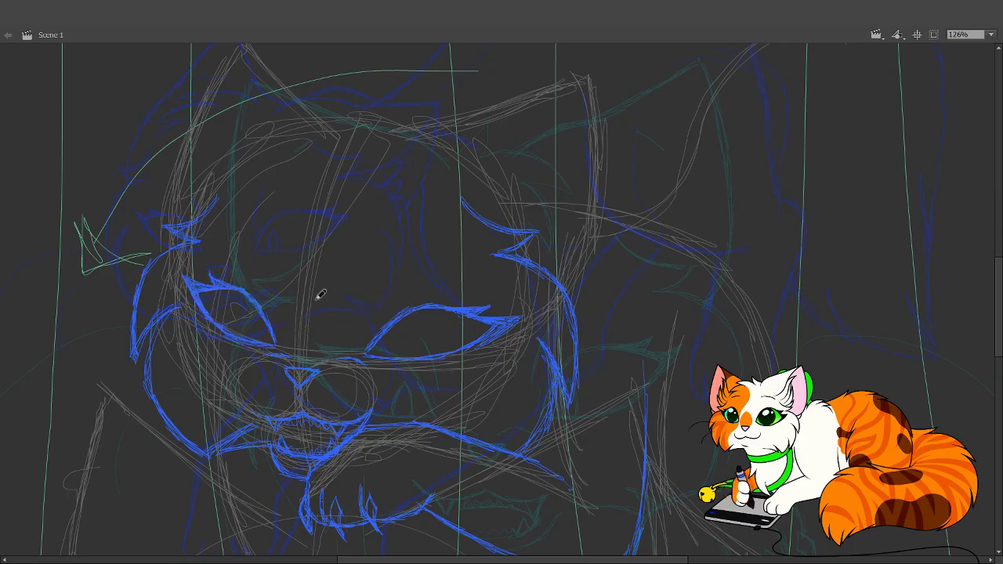
ctrl+click(276, 331)
ctrl+click(315, 286)
- Refine the blue line work around the open mouth and its teeth, above the raised paw
scroll(370, 376, down, 3)
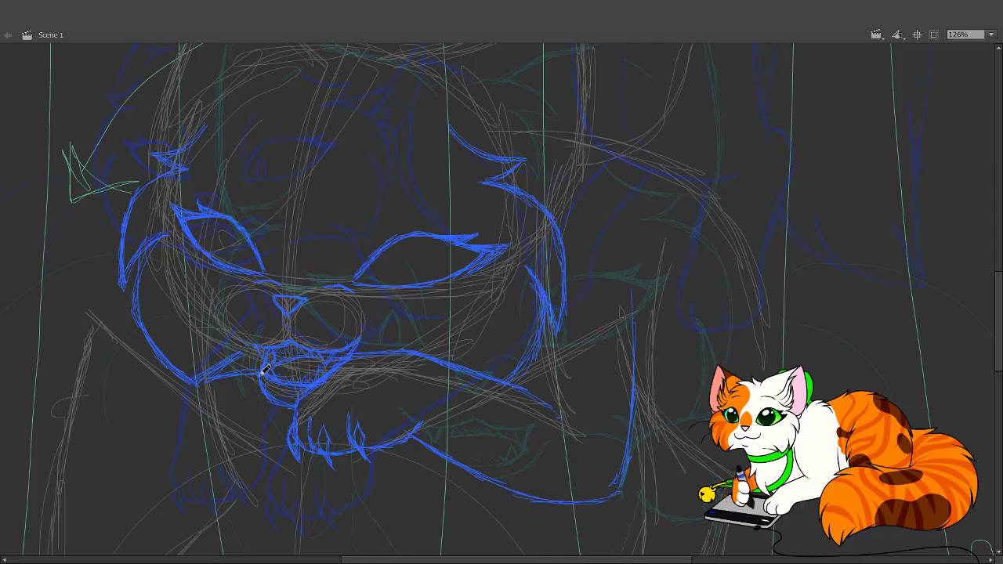
scroll(264, 370, up, 3)
scroll(443, 470, left, 3)
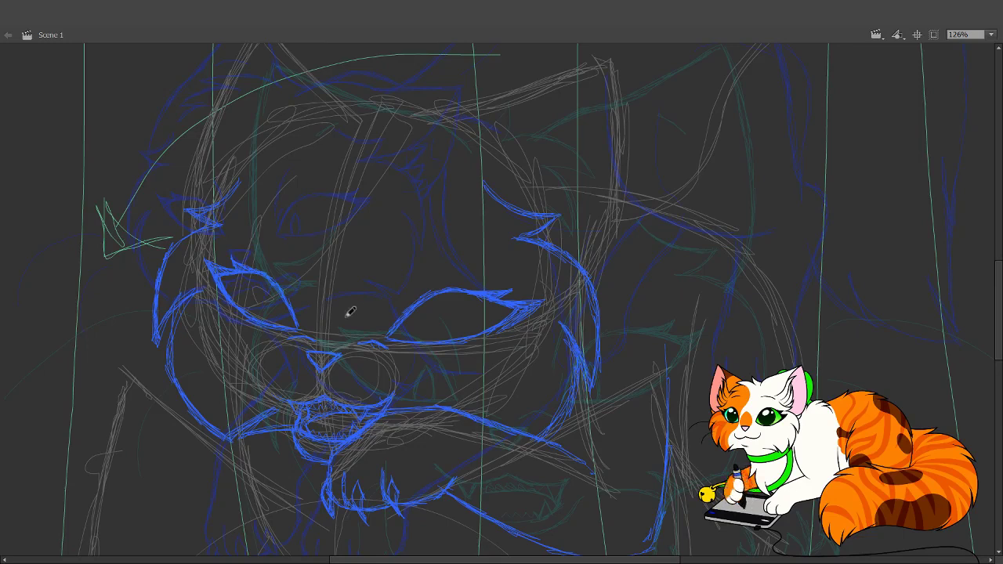
- Sketch two curved blue lines outside the smaller eye's cheek to rough in the body contour behind the head
drag(351, 329, 339, 311)
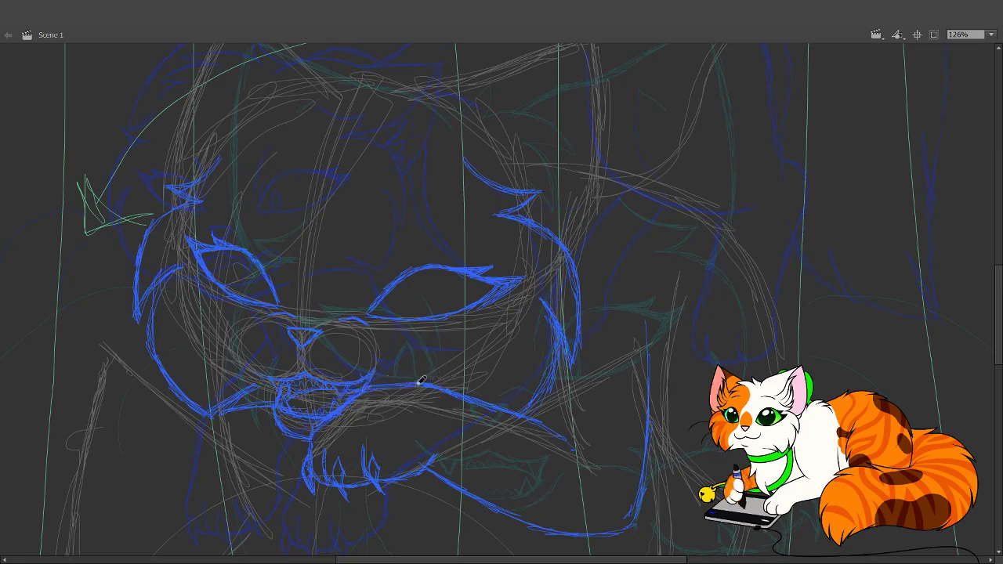
drag(409, 358, 455, 382)
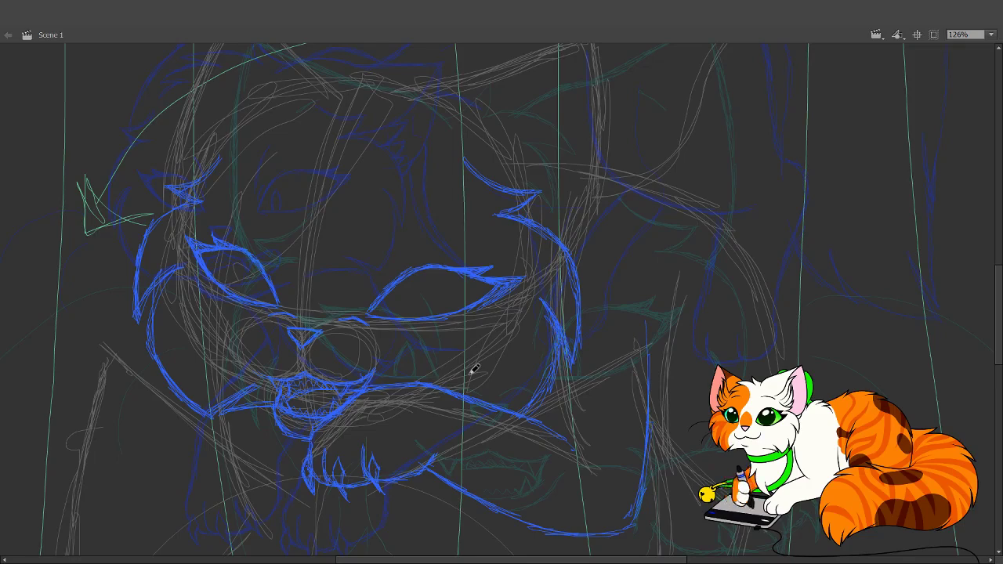
drag(293, 416, 418, 332)
mouse_move(699, 333)
mouse_down()
mouse_move(483, 466)
mouse_move(467, 488)
mouse_up()
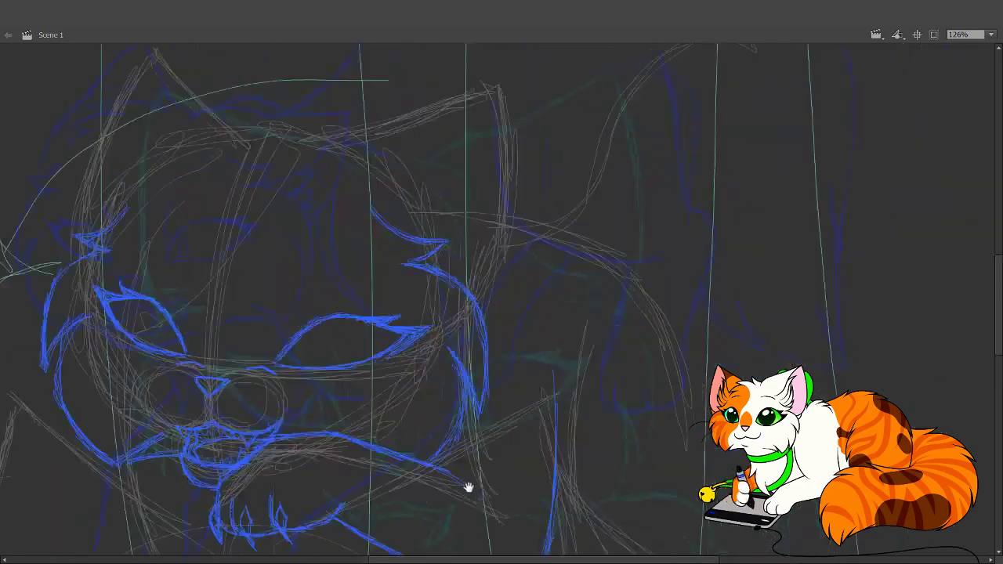
mouse_move(385, 351)
mouse_down()
mouse_move(470, 331)
mouse_move(502, 346)
mouse_up()
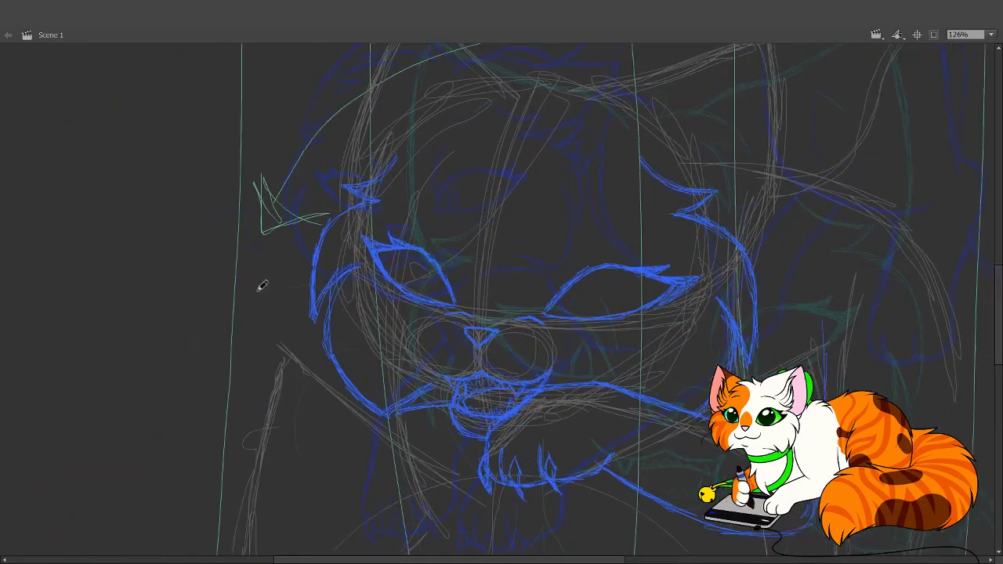
mouse_move(282, 253)
mouse_down()
mouse_move(238, 258)
mouse_move(174, 321)
mouse_up()
mouse_move(259, 306)
mouse_down()
mouse_move(253, 372)
mouse_move(262, 302)
mouse_up()
- Outline the larger ear in blue, from the cheek tuft up to its pointed tip and along the upper edge to the crown
mouse_move(420, 444)
mouse_down()
mouse_move(331, 355)
mouse_move(309, 354)
mouse_move(240, 416)
mouse_up()
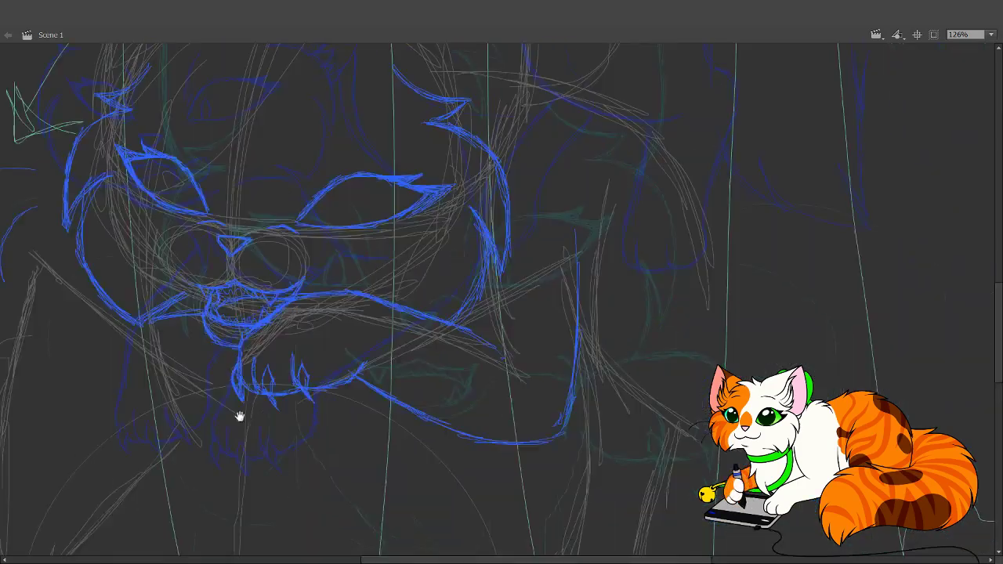
drag(421, 340, 358, 497)
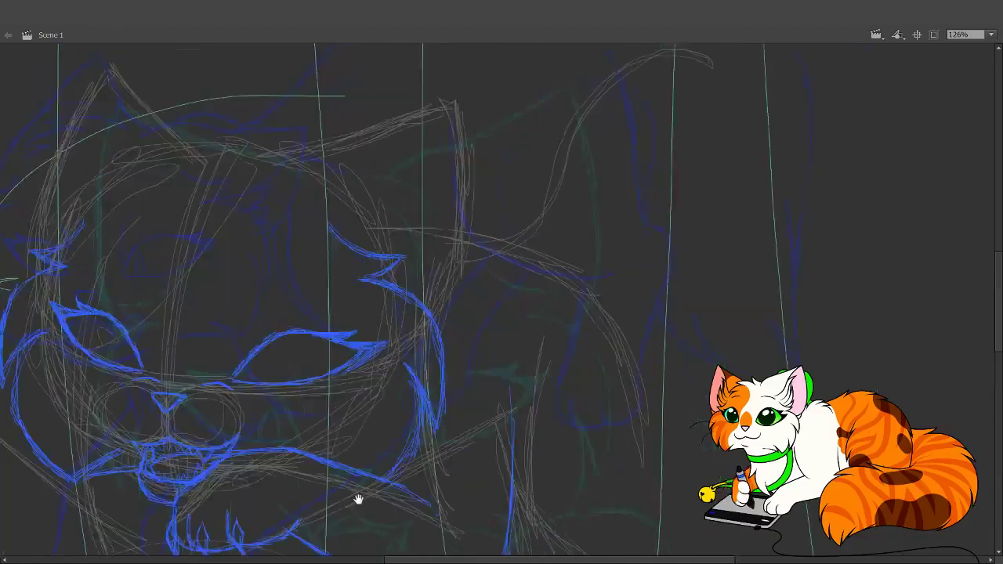
drag(352, 429, 355, 440)
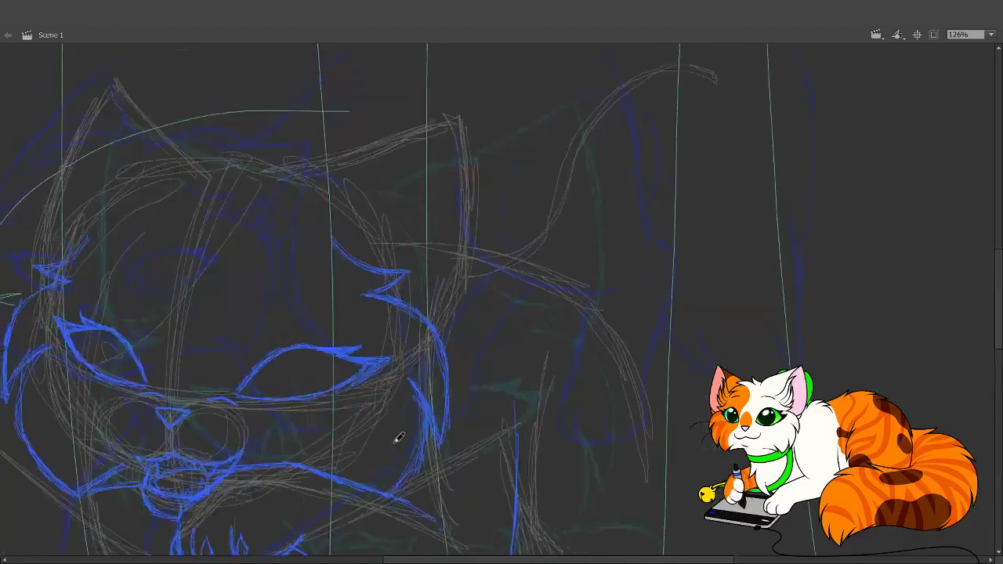
drag(483, 344, 488, 461)
mouse_move(495, 385)
mouse_down()
mouse_move(519, 394)
mouse_move(542, 385)
mouse_up()
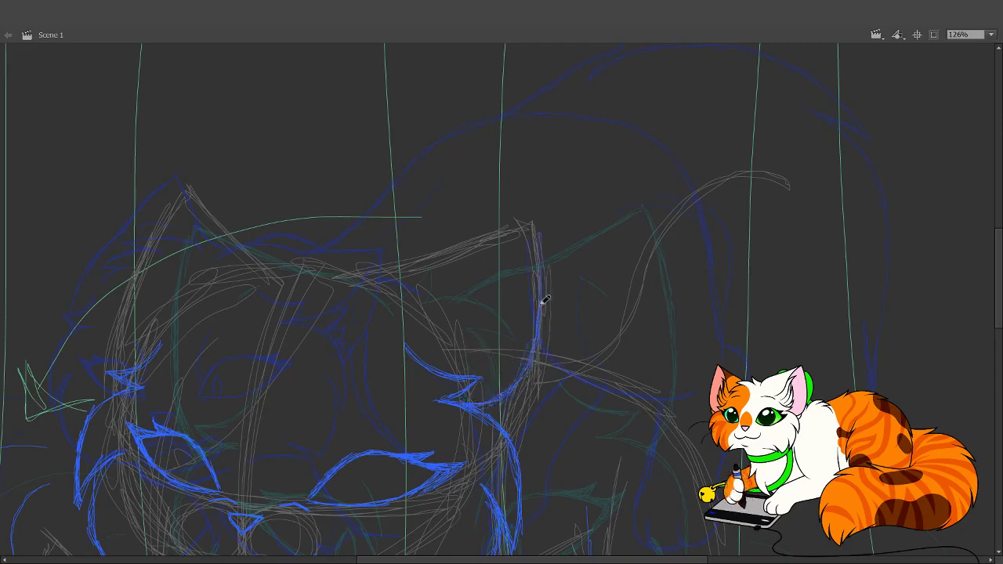
drag(544, 299, 540, 219)
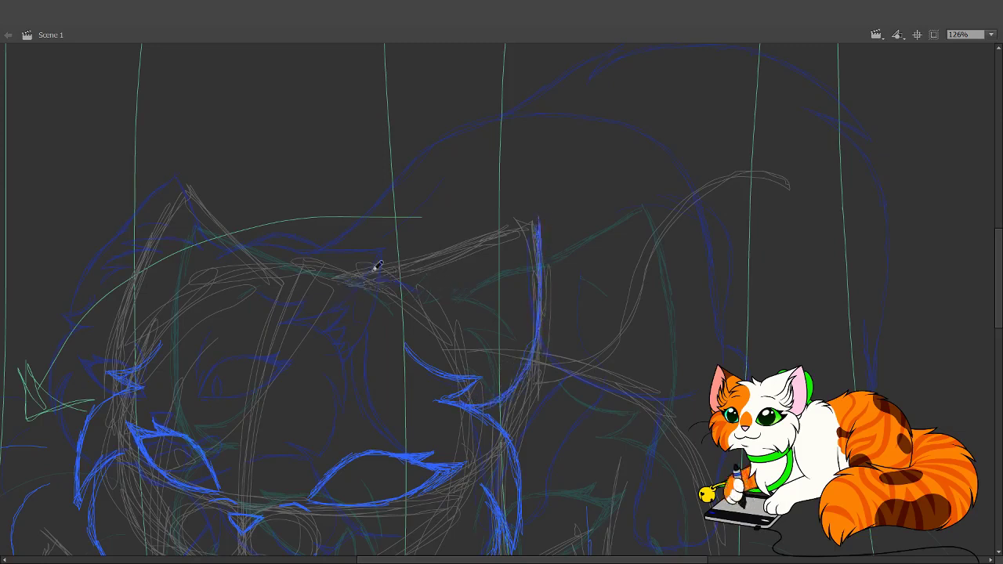
mouse_move(347, 277)
mouse_down()
mouse_move(392, 265)
mouse_move(408, 266)
mouse_move(381, 268)
mouse_move(454, 268)
mouse_move(408, 264)
mouse_move(481, 259)
mouse_move(425, 264)
mouse_move(535, 222)
mouse_move(426, 261)
mouse_up()
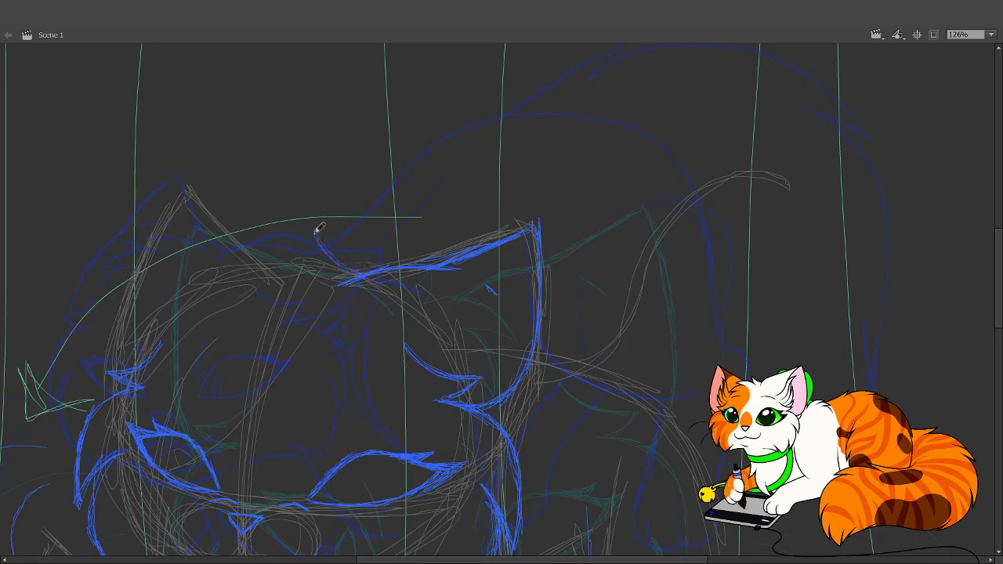
- Draw a pointed fur tuft on the crown and sweeping, pointed forelock strands across the top of the forehead
drag(318, 231, 319, 264)
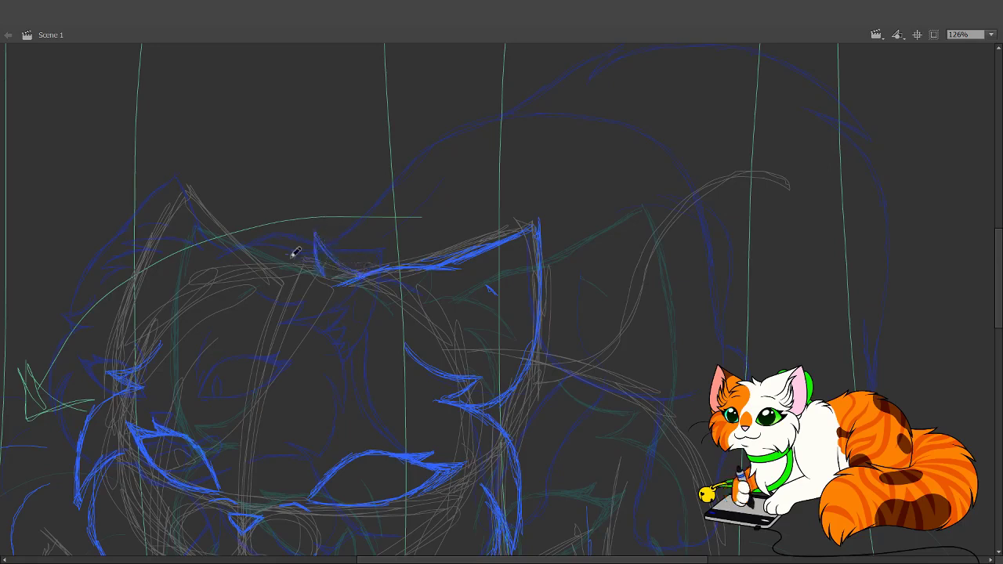
mouse_move(286, 249)
mouse_down()
mouse_move(209, 253)
mouse_move(262, 250)
mouse_move(195, 258)
mouse_move(211, 253)
mouse_move(267, 275)
mouse_move(222, 270)
mouse_move(248, 269)
mouse_move(233, 267)
mouse_move(168, 287)
mouse_up()
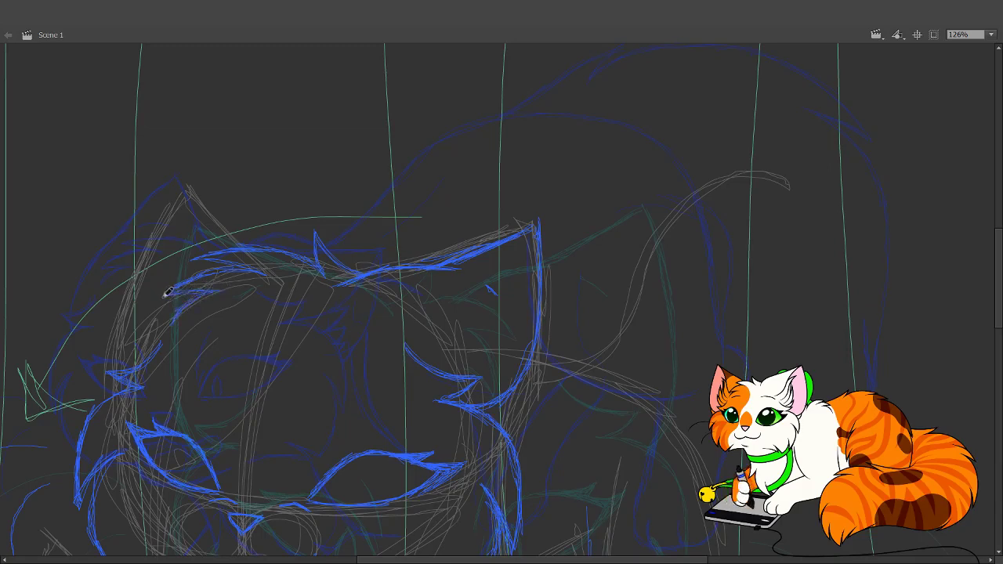
drag(259, 260, 166, 296)
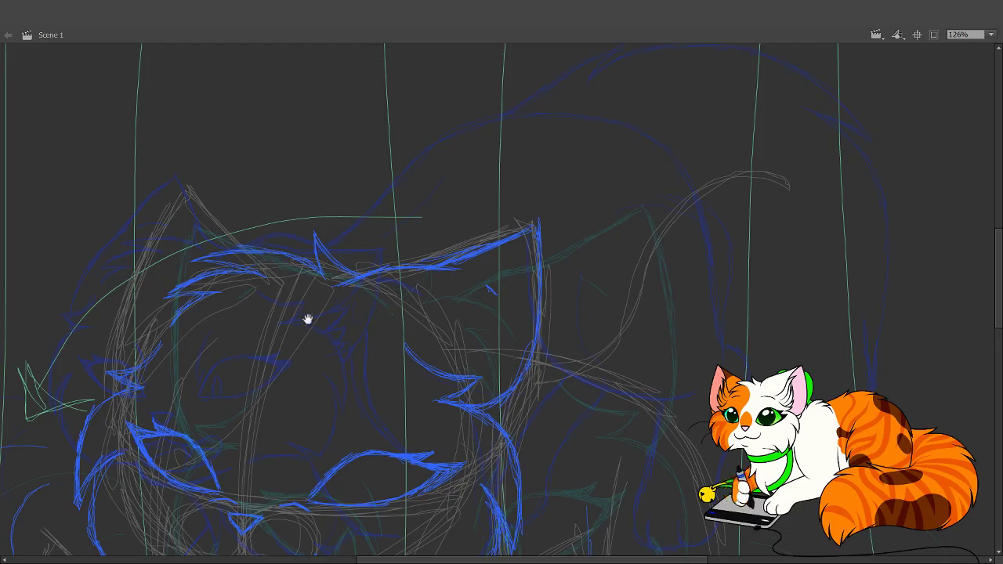
- Outline the other ear in blue, from the temple fur up to its tip and down to the forelock
drag(347, 329, 396, 347)
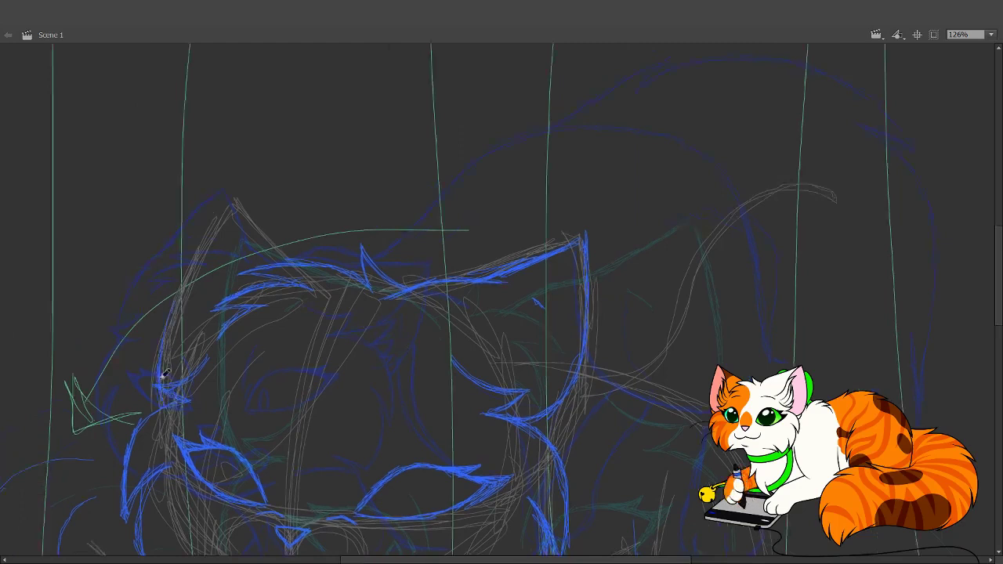
mouse_move(164, 374)
mouse_down()
mouse_move(192, 268)
mouse_move(172, 306)
mouse_move(224, 202)
mouse_up()
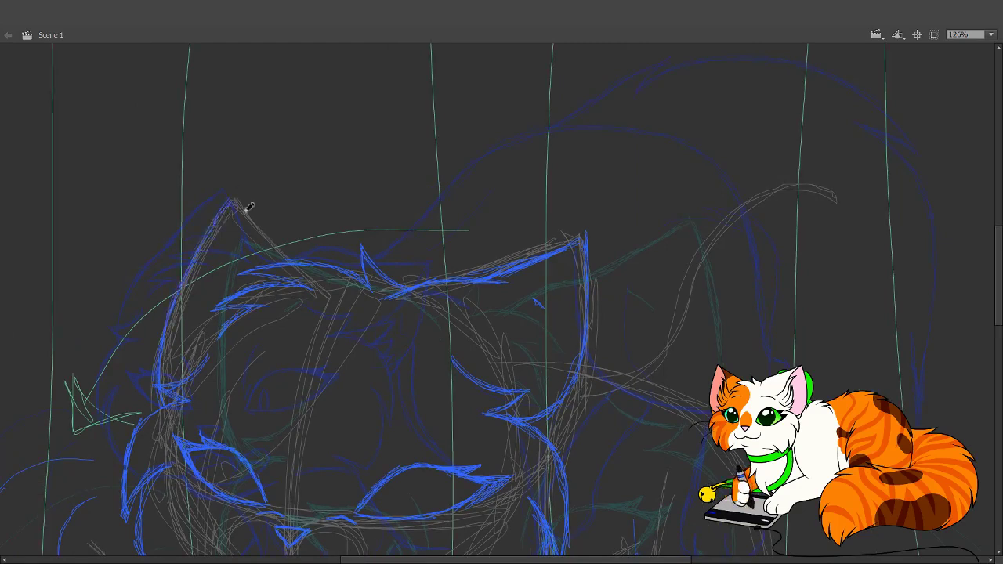
drag(232, 201, 290, 251)
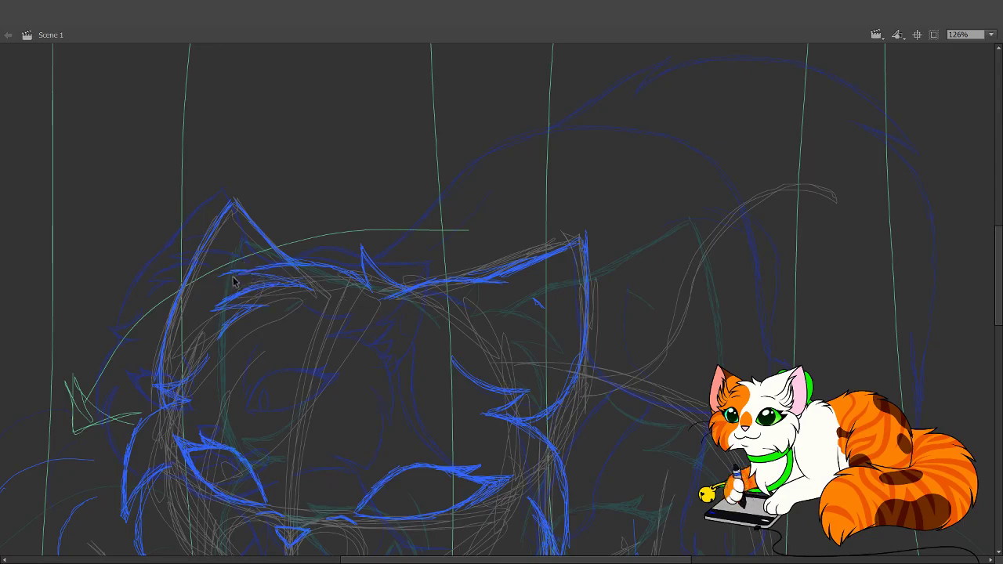
- Draw slanted brow lines above the inner corners of both eyes and add narrow slit pupils inside the eyes
key(space)
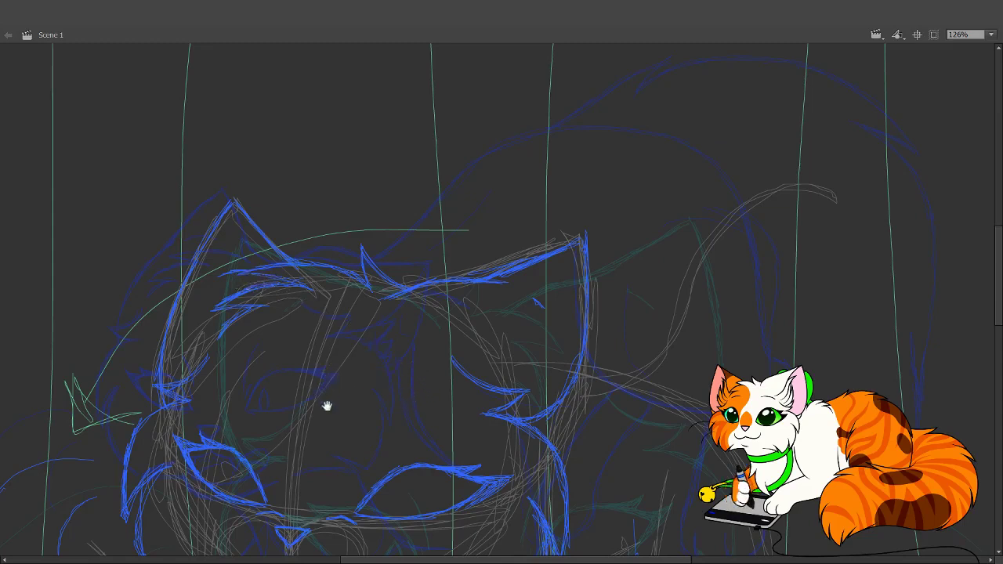
drag(327, 405, 312, 359)
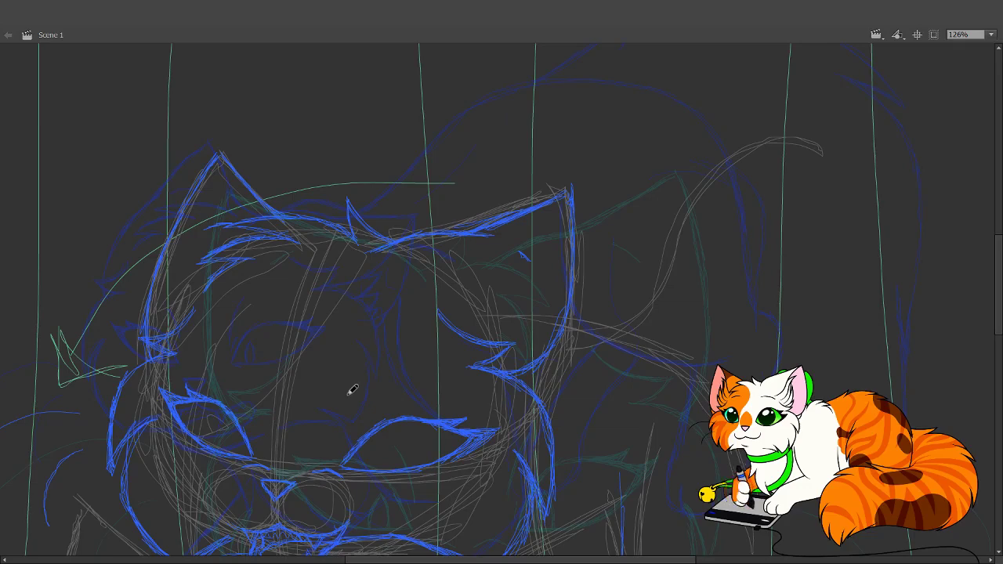
key(space)
drag(376, 436, 400, 288)
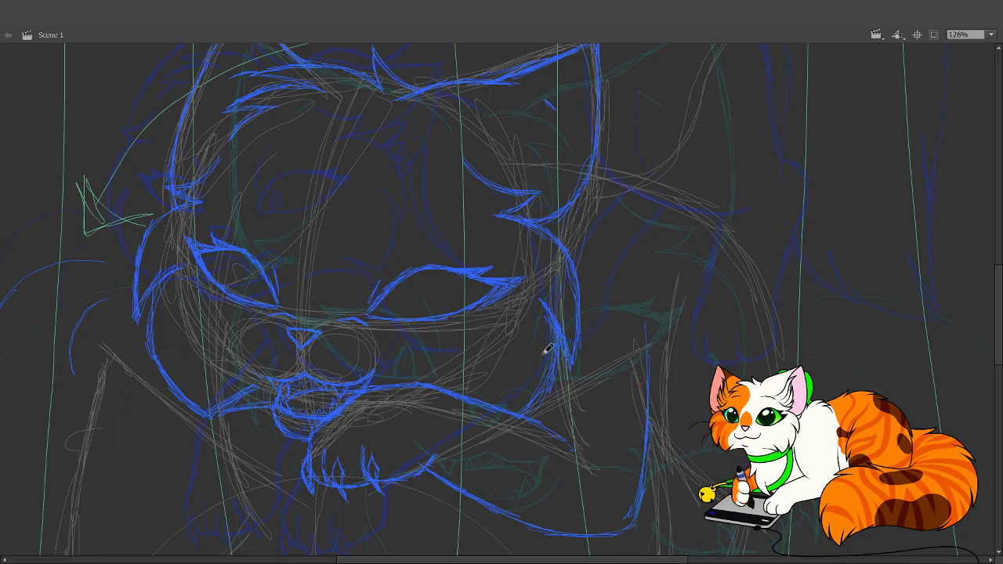
drag(432, 260, 468, 358)
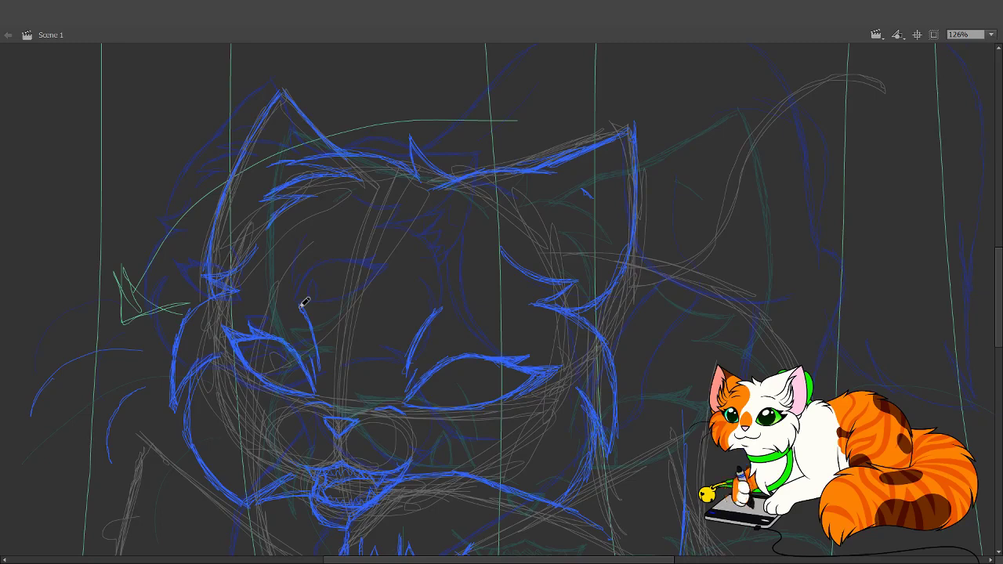
scroll(448, 420, down, 2)
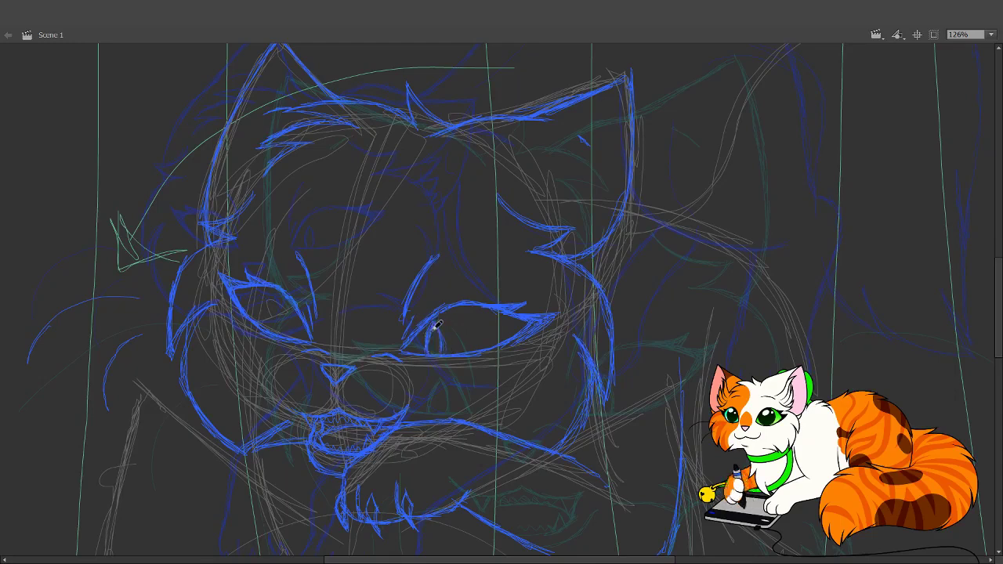
key(ctrl+z)
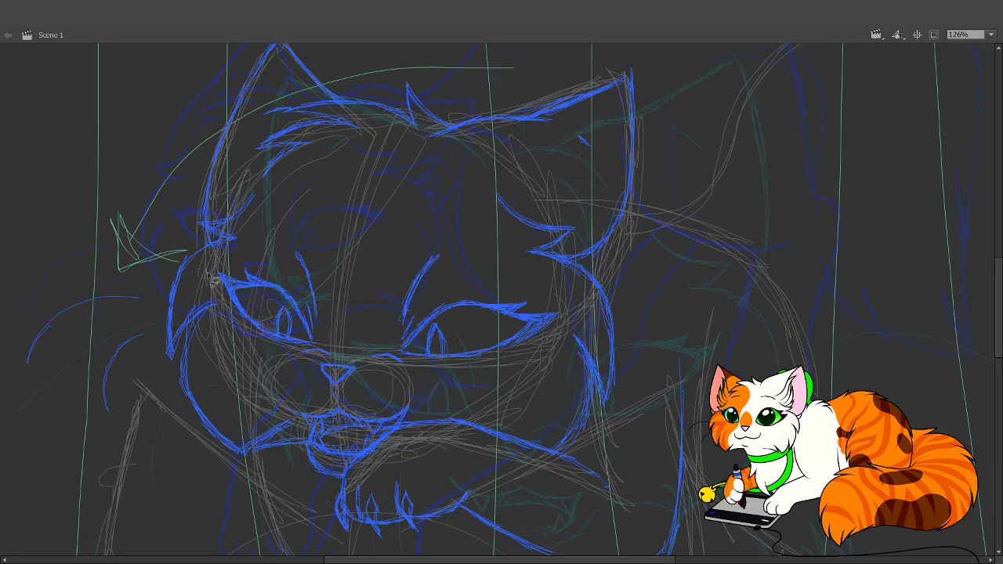
- Lasso the smaller eye together with its pupil, slightly adjust its placement, and deselect it
mouse_move(285, 357)
mouse_down()
mouse_move(325, 345)
mouse_move(341, 292)
mouse_move(301, 243)
mouse_move(234, 263)
mouse_up()
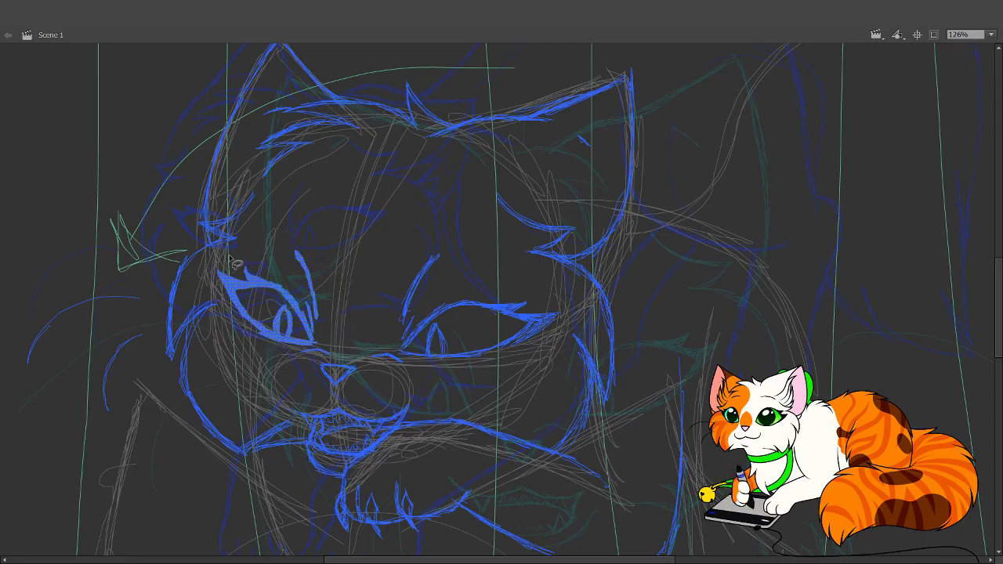
drag(233, 264, 233, 267)
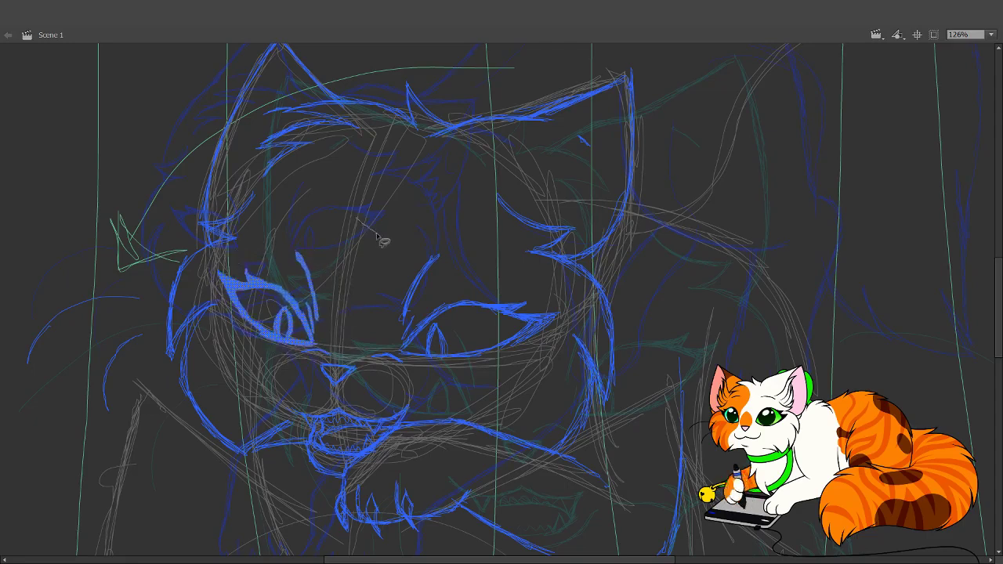
click(337, 161)
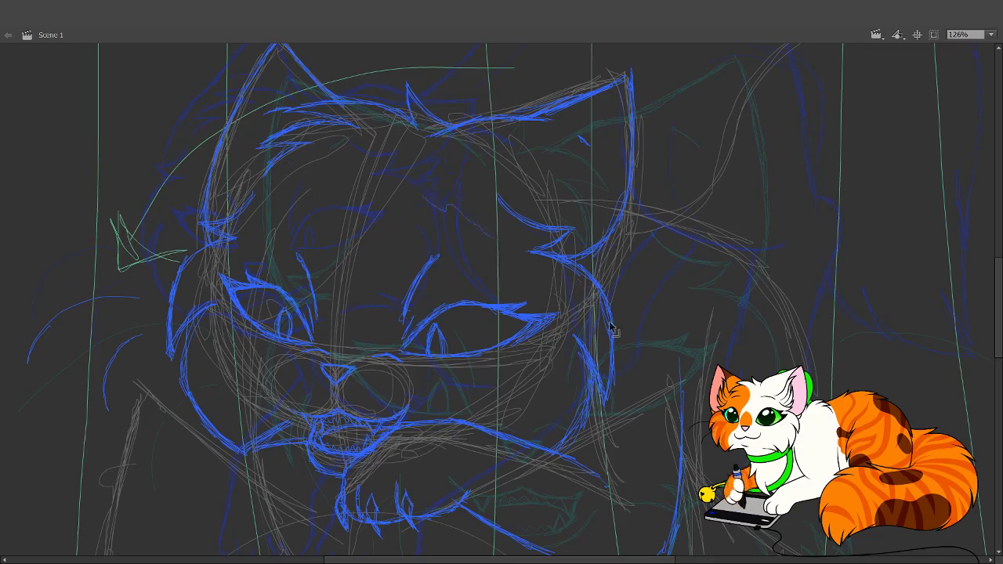
- Add fur strokes joining the larger ear's base to the cheek, and start the shoulder contour with a short curve behind it
drag(600, 320, 538, 441)
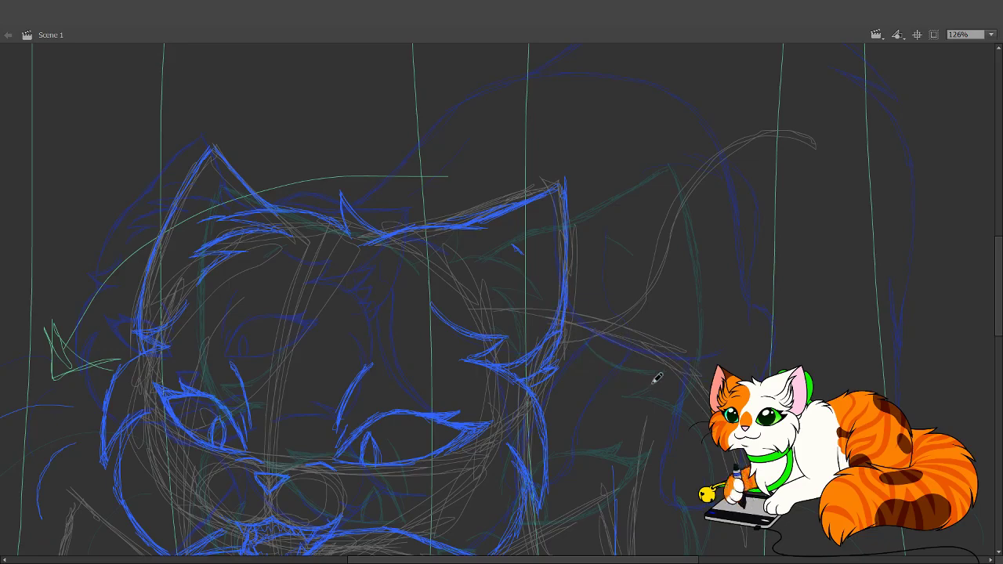
drag(414, 380, 466, 220)
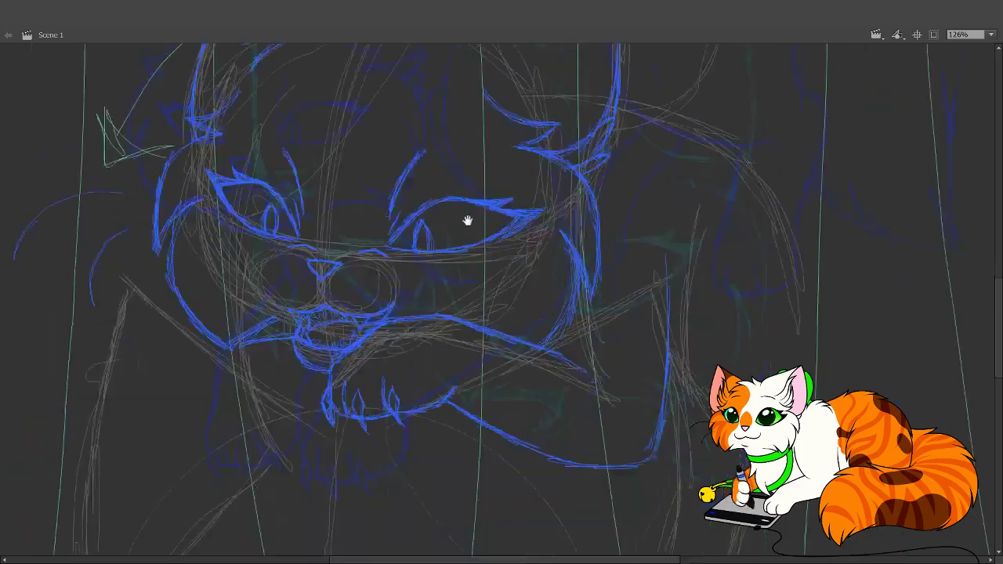
drag(500, 451, 522, 385)
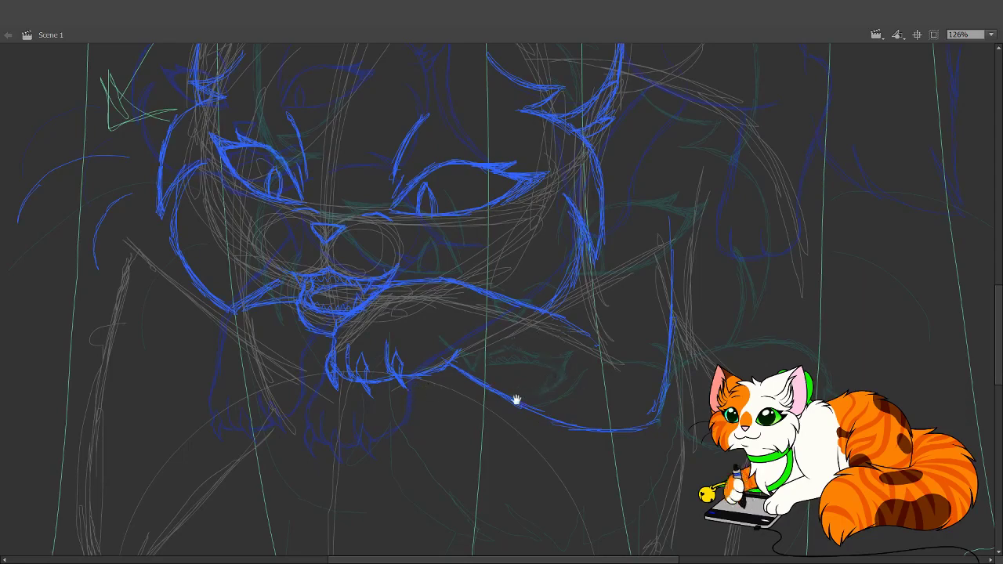
drag(415, 395, 454, 466)
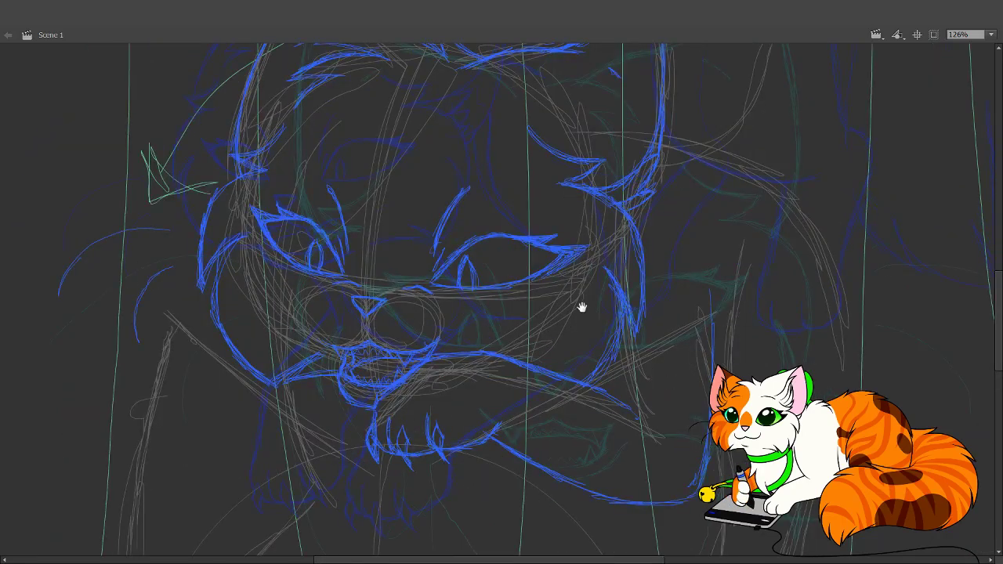
mouse_move(632, 284)
mouse_down()
mouse_move(601, 311)
mouse_move(519, 457)
mouse_move(484, 396)
mouse_up()
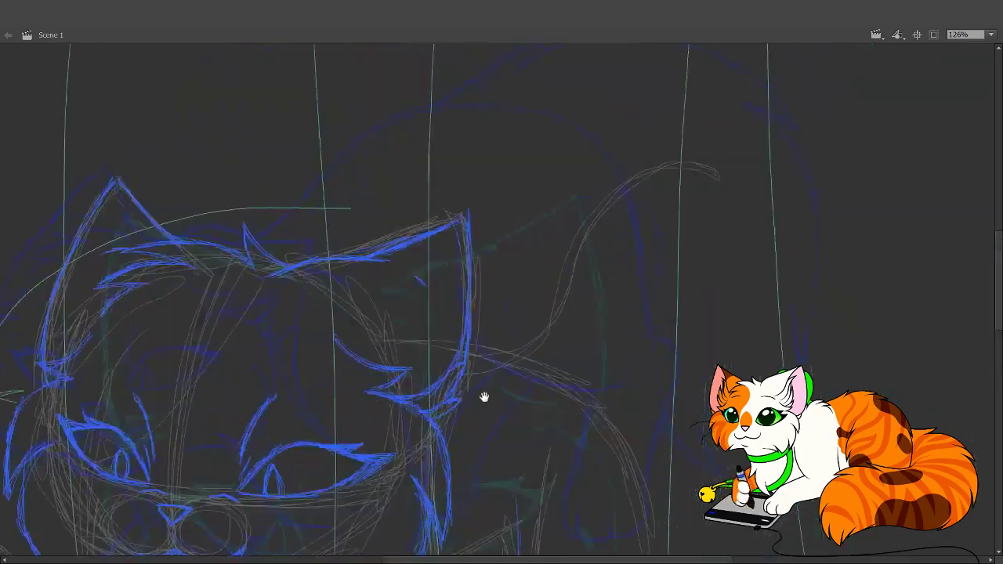
mouse_move(544, 367)
mouse_down()
mouse_move(521, 457)
mouse_move(537, 463)
mouse_up()
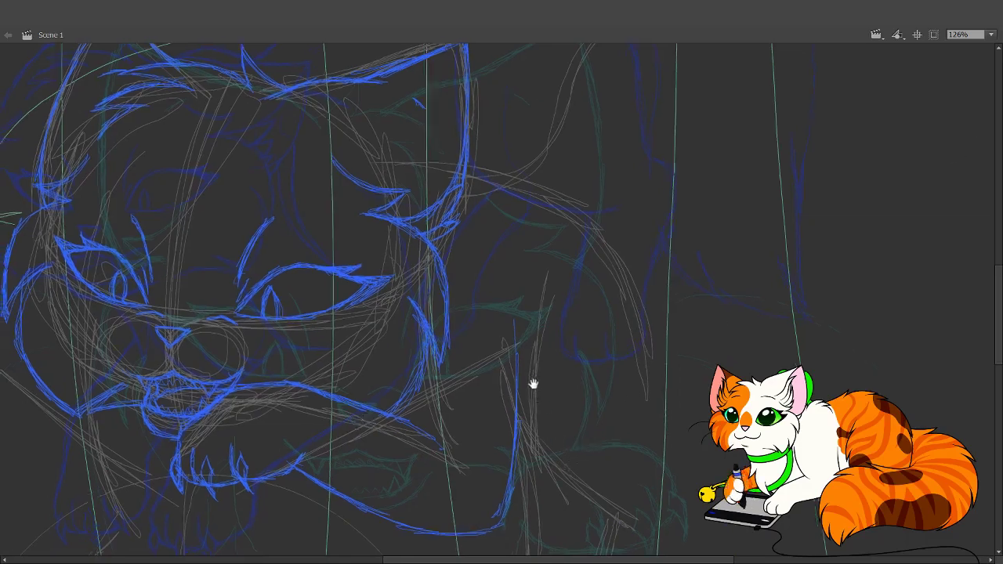
drag(533, 384, 520, 339)
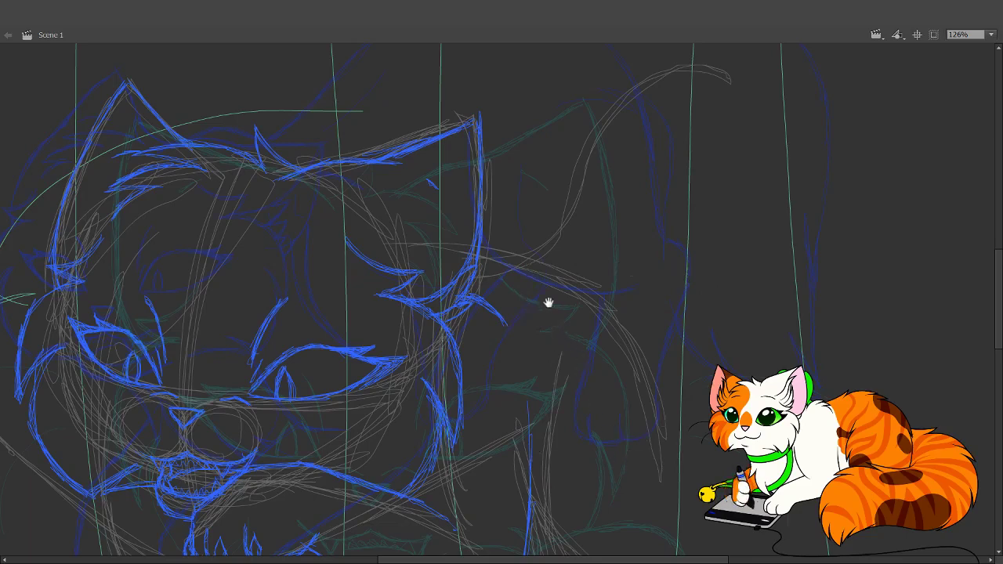
- Sketch the hind leg in blue: the short slanted line behind the belly, the long rear contour from the hock, and the first toe
scroll(538, 237, down, 5)
scroll(546, 259, right, 3)
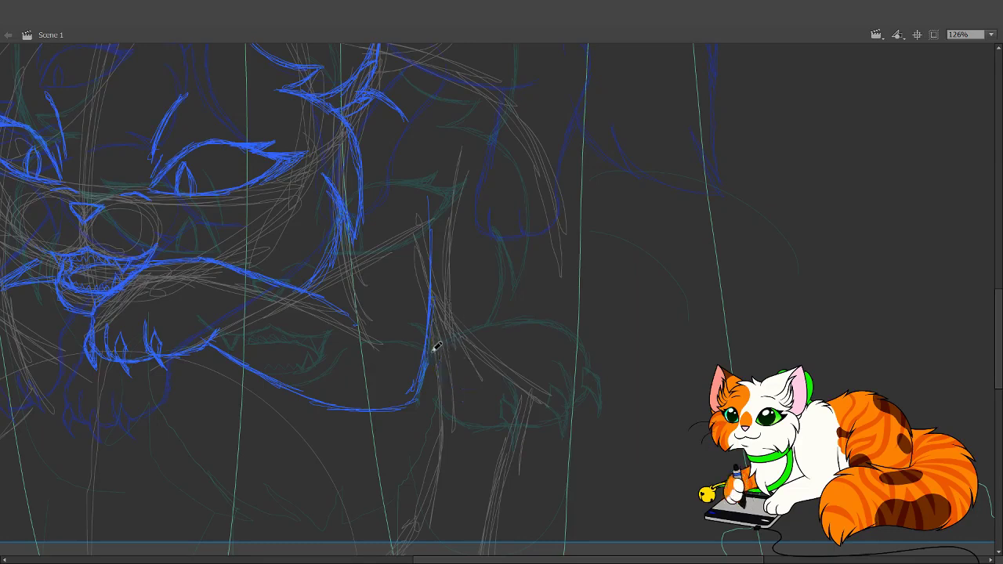
drag(432, 362, 547, 409)
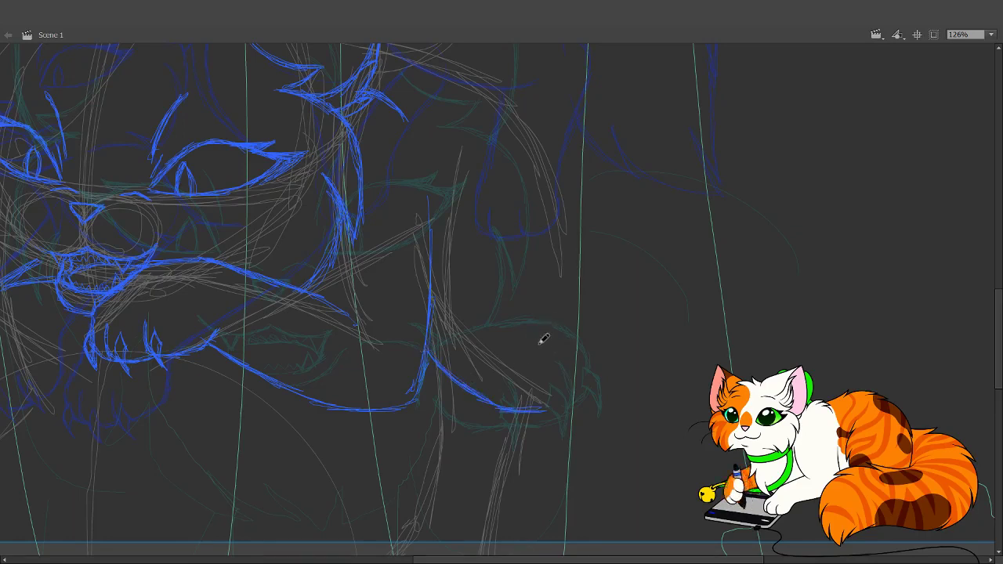
scroll(560, 339, down, 3)
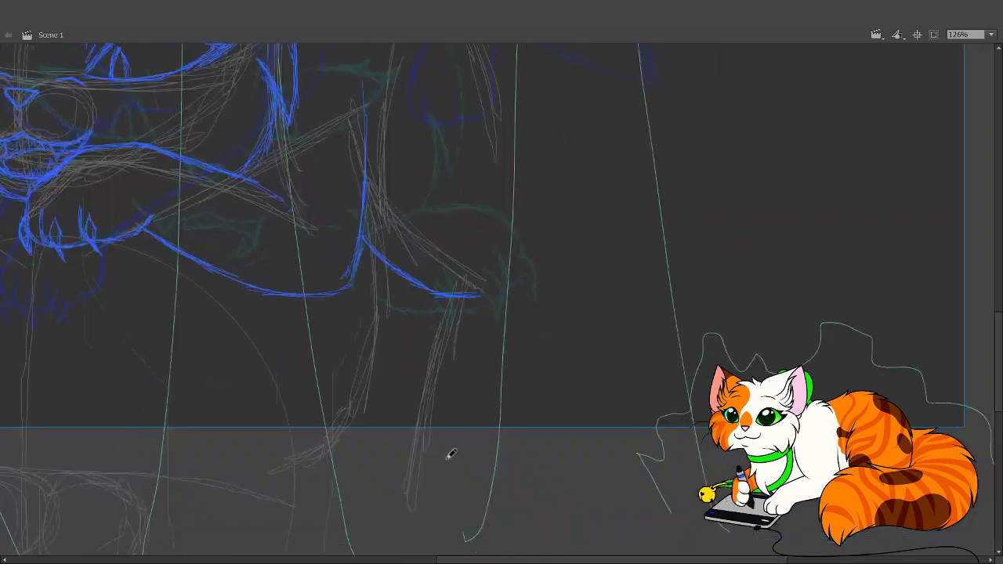
mouse_move(446, 445)
mouse_down()
mouse_move(451, 469)
mouse_move(475, 471)
mouse_move(497, 425)
mouse_move(504, 434)
mouse_move(504, 358)
mouse_move(519, 293)
mouse_up()
mouse_move(511, 337)
mouse_down()
mouse_move(531, 255)
mouse_move(523, 289)
mouse_move(527, 255)
mouse_move(510, 223)
mouse_move(525, 239)
mouse_move(499, 216)
mouse_move(525, 266)
mouse_move(506, 219)
mouse_up()
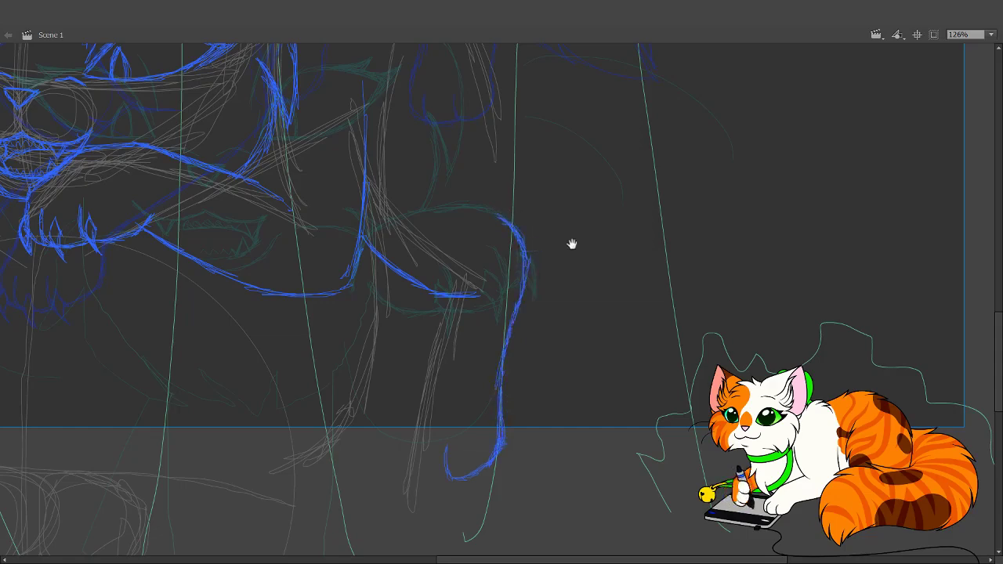
- Draw the arched back contour from the larger ear's base over the rump down to the hock of the hind leg
drag(585, 362, 666, 534)
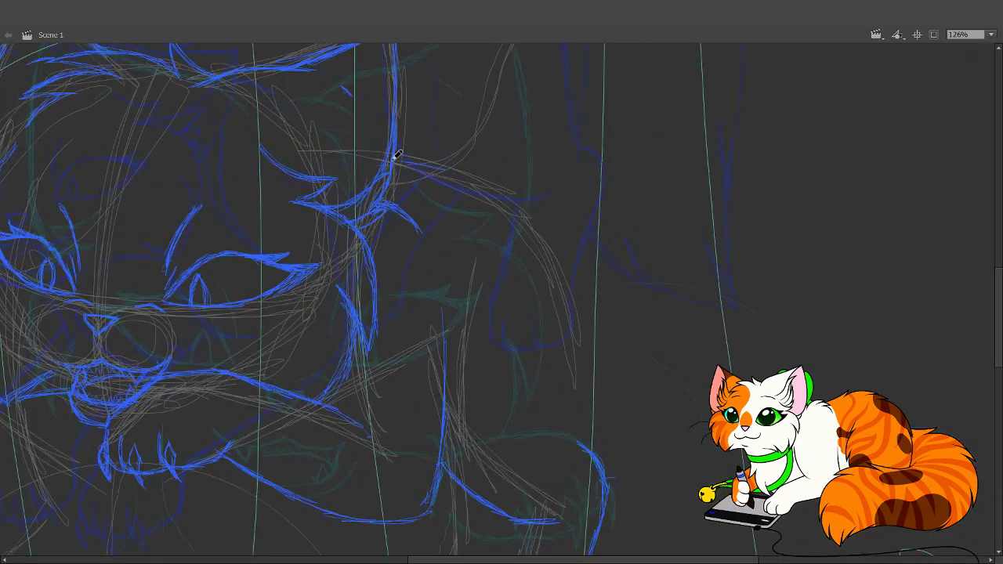
mouse_move(396, 156)
mouse_down()
mouse_move(562, 262)
mouse_move(522, 212)
mouse_move(581, 341)
mouse_move(578, 315)
mouse_move(582, 427)
mouse_up()
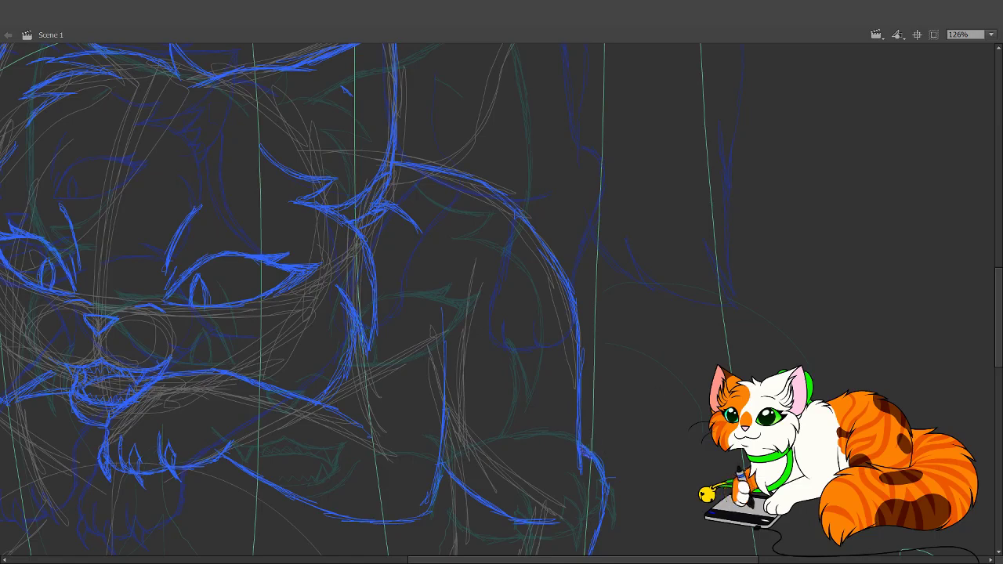
drag(589, 437, 629, 502)
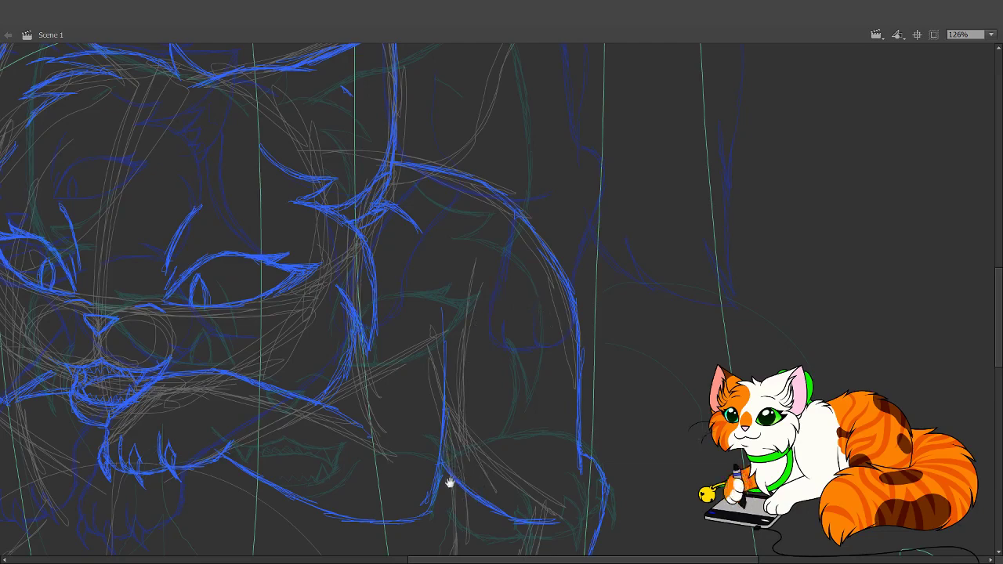
- Draw the hind leg's front edge and close the rounded paw with its toe lines, reinforcing the slanted line between belly and leg
scroll(553, 391, down, 6)
scroll(506, 201, right, 2)
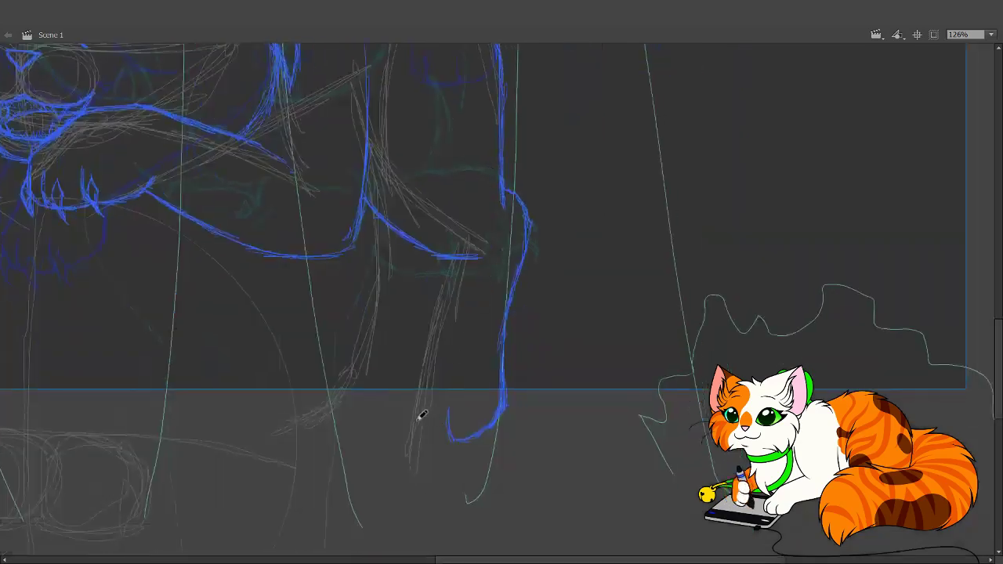
drag(415, 438, 417, 402)
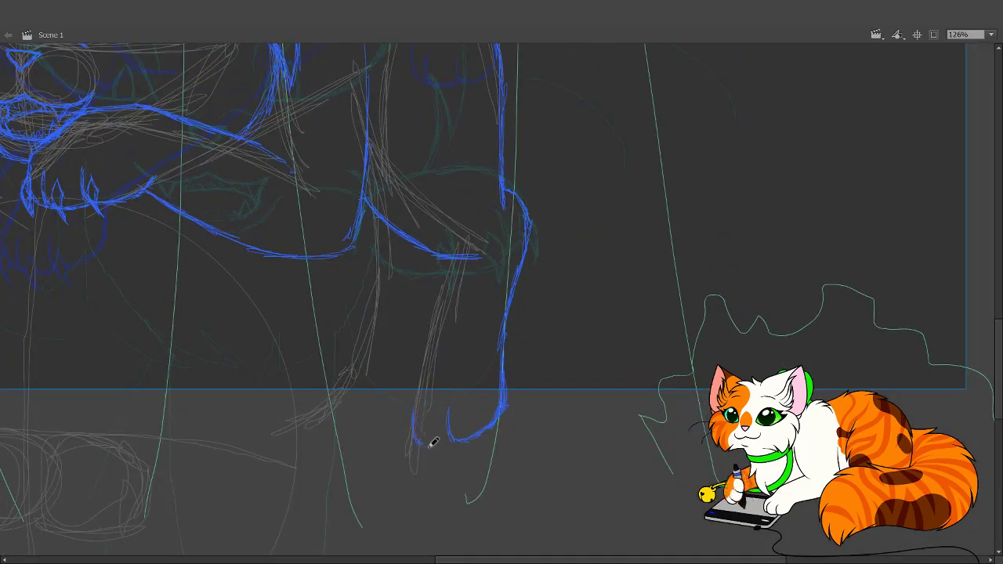
mouse_move(414, 439)
mouse_down()
mouse_move(452, 439)
mouse_move(419, 438)
mouse_move(401, 420)
mouse_move(404, 429)
mouse_move(427, 263)
mouse_up()
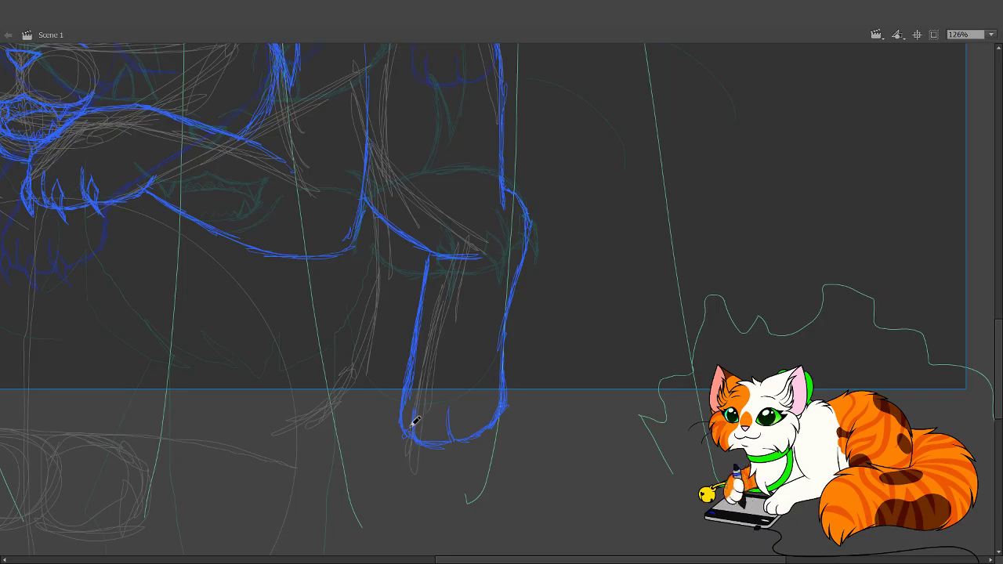
drag(405, 407, 427, 358)
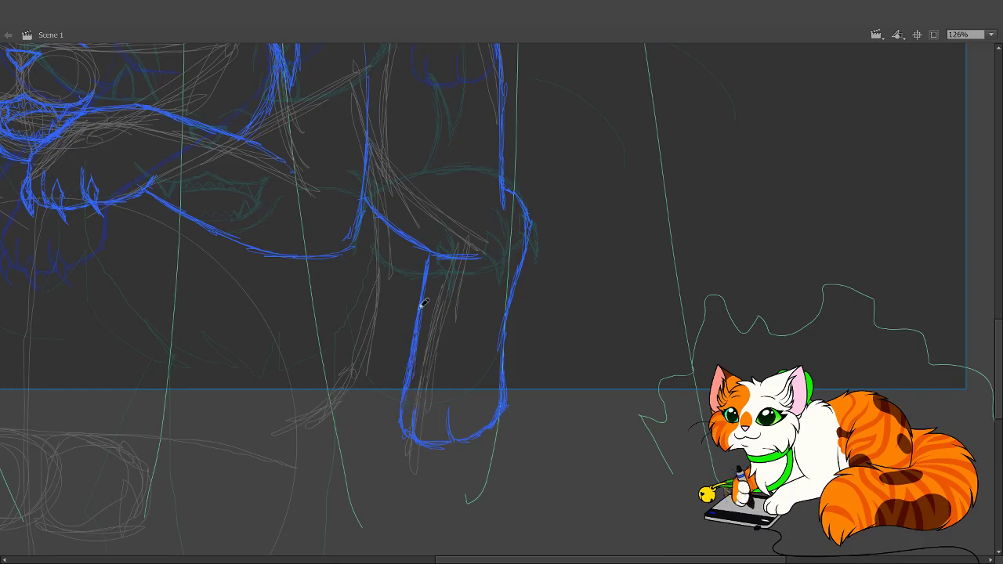
drag(578, 383, 564, 488)
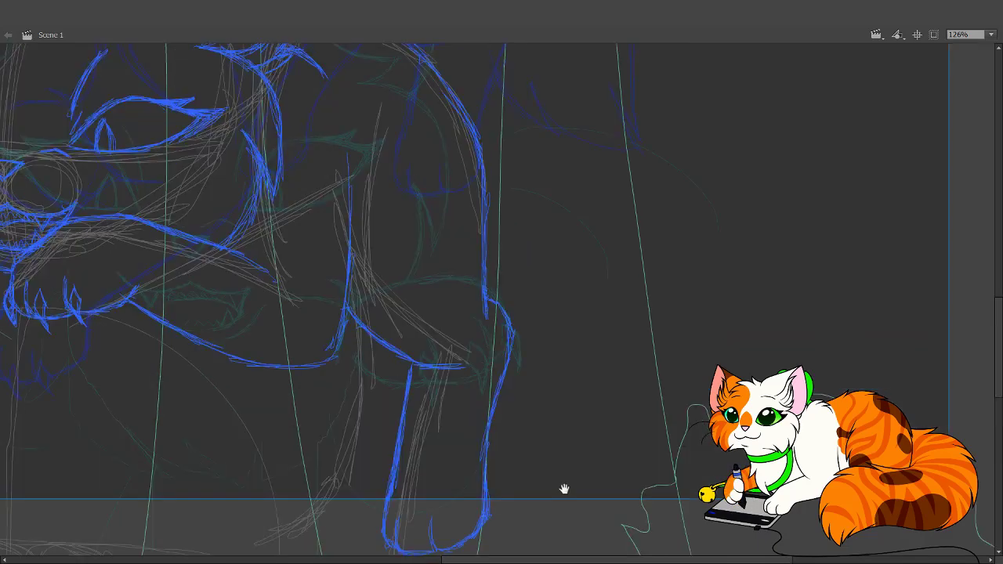
mouse_move(546, 258)
mouse_down()
mouse_move(546, 481)
mouse_move(584, 517)
mouse_up()
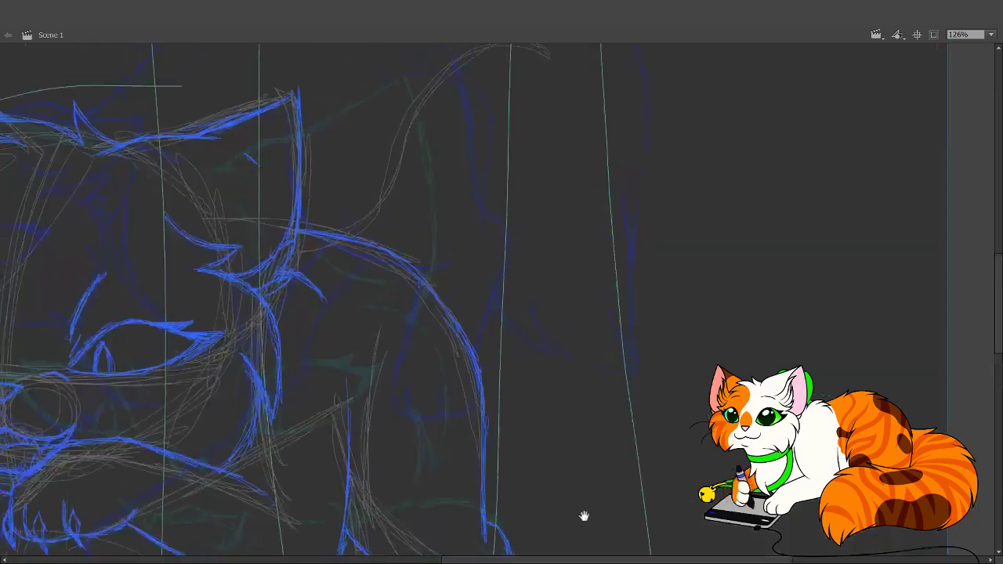
mouse_move(518, 357)
mouse_down()
mouse_move(538, 535)
mouse_move(353, 333)
mouse_up()
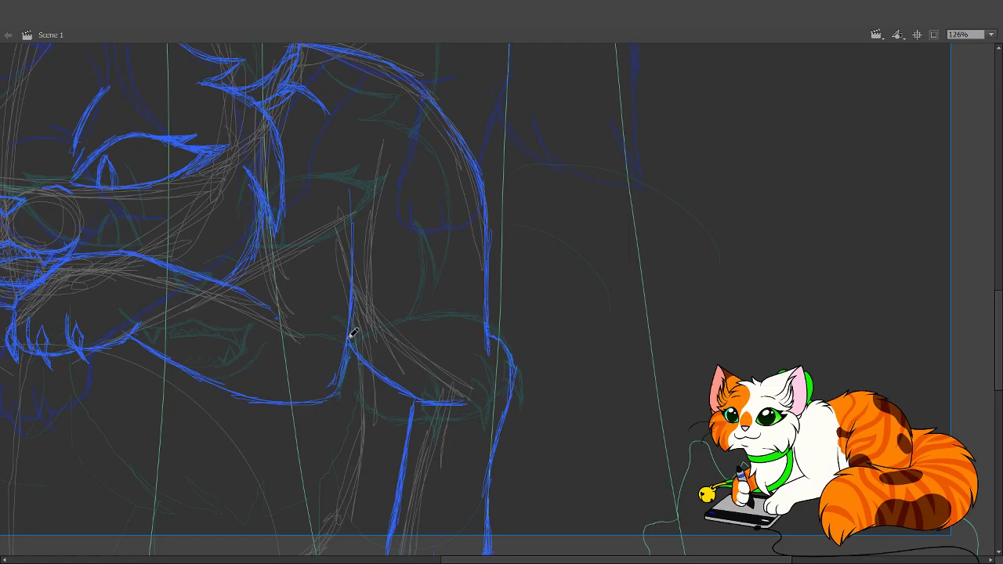
drag(373, 374, 436, 406)
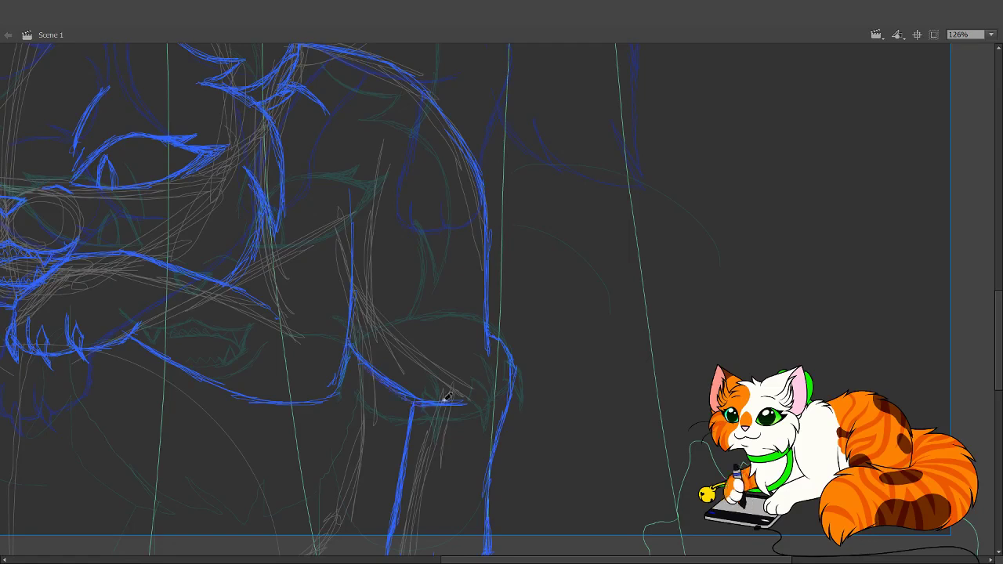
- Select the hind paw at the bottom of the leg, nudge it slightly upward, and deselect it
scroll(562, 365, down, 5)
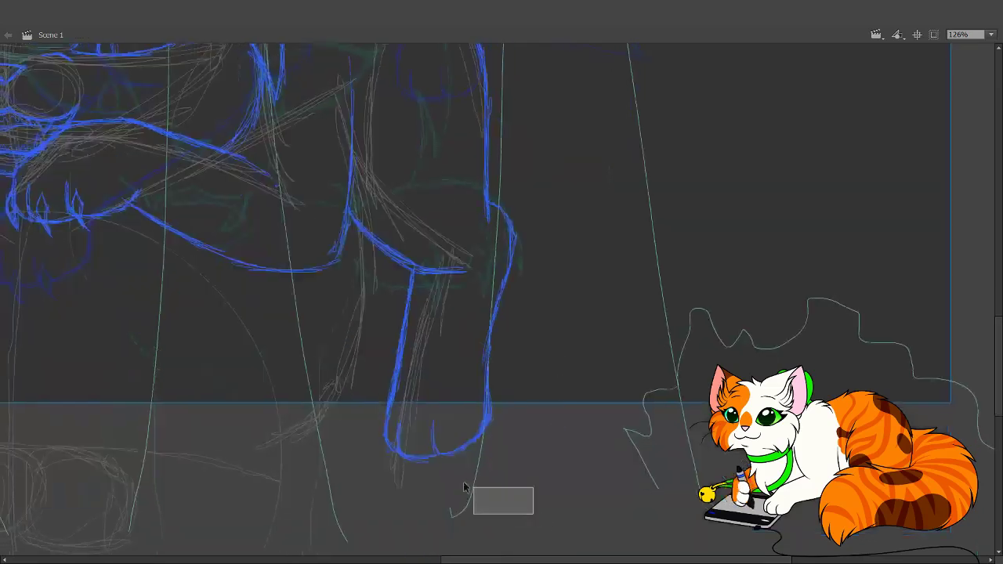
drag(463, 487, 354, 374)
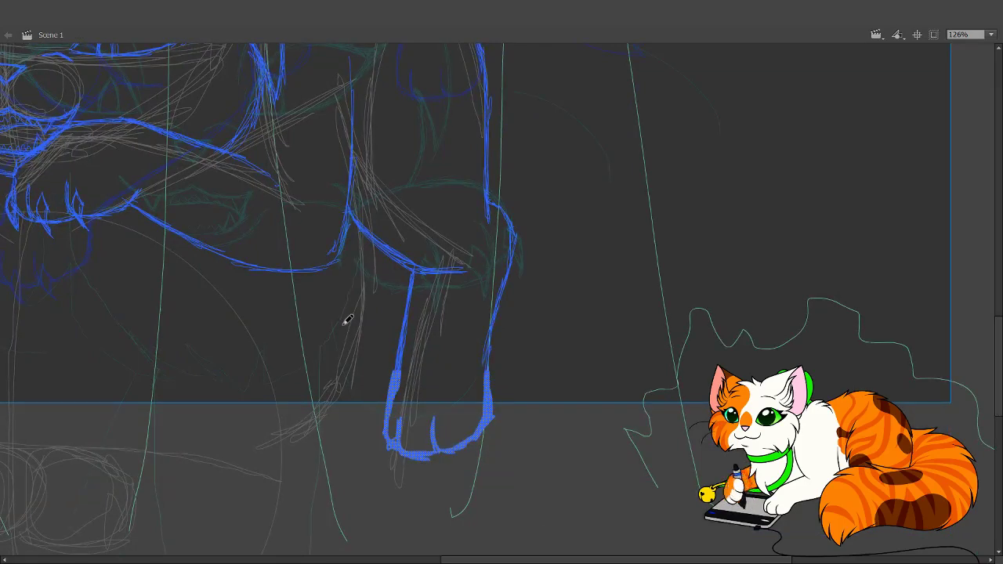
key(Up)
key(Up)
key(Up)
key(Up)
key(Up)
key(Up)
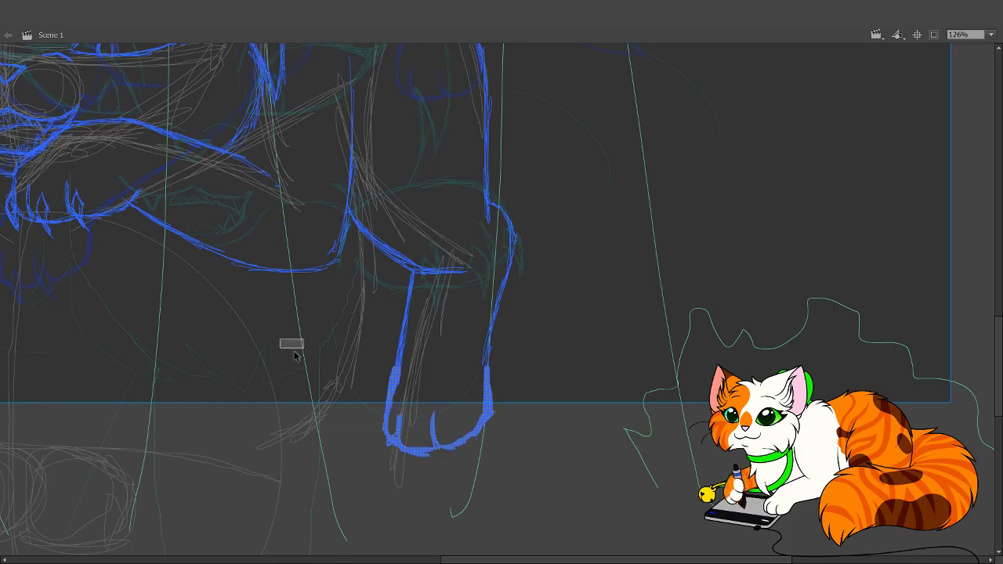
key(y)
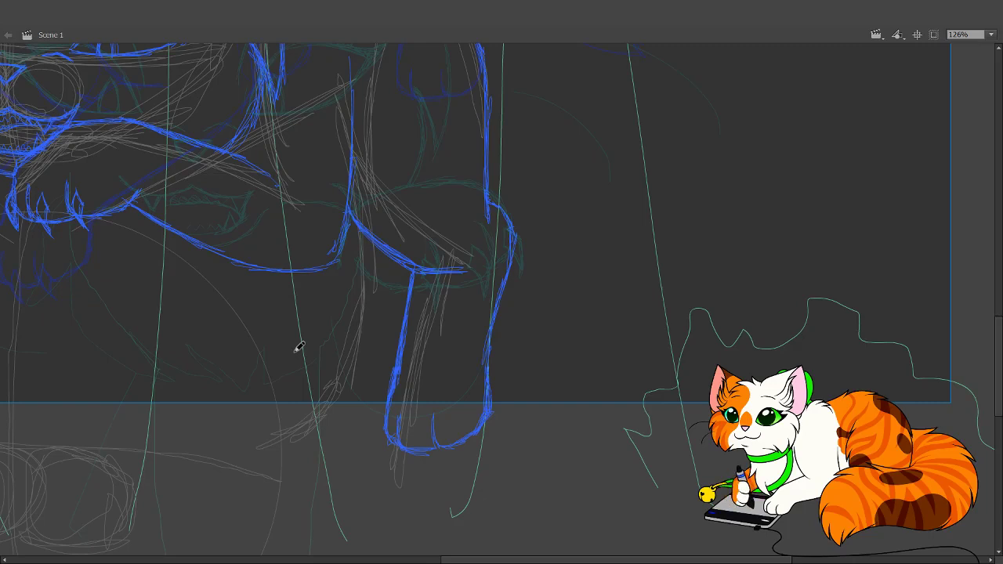
- Lasso the front edge and toes of the hind leg, rotate them slightly counterclockwise, and nudge them right and up to rejoin the leg
mouse_move(400, 273)
mouse_down()
mouse_move(428, 290)
mouse_move(408, 401)
mouse_move(440, 414)
mouse_up()
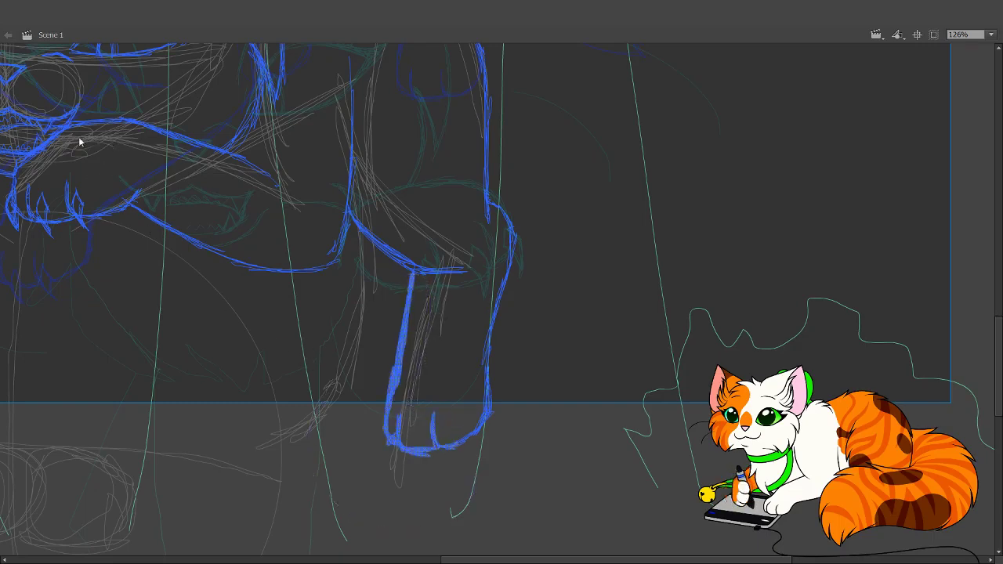
click(436, 457)
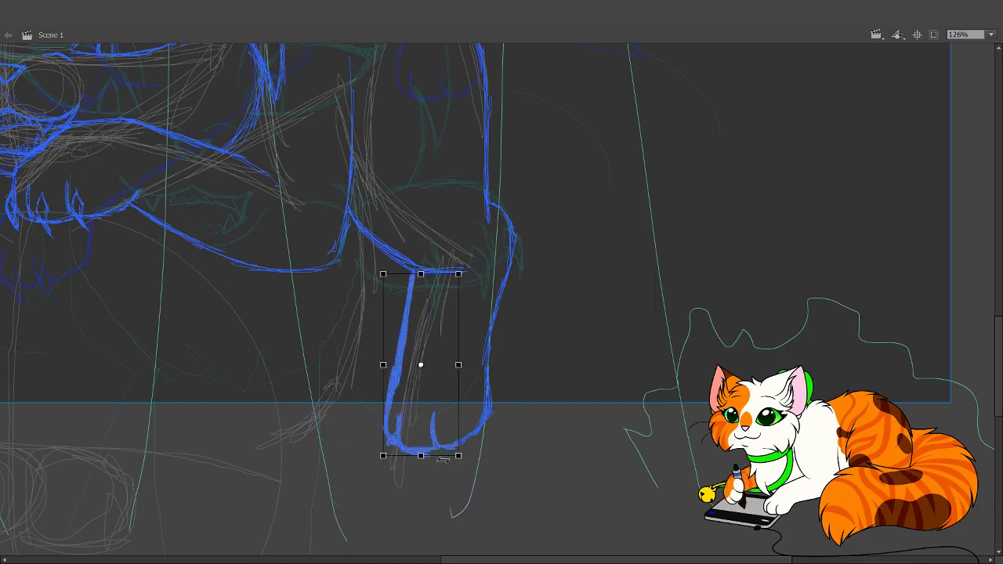
drag(451, 458, 454, 457)
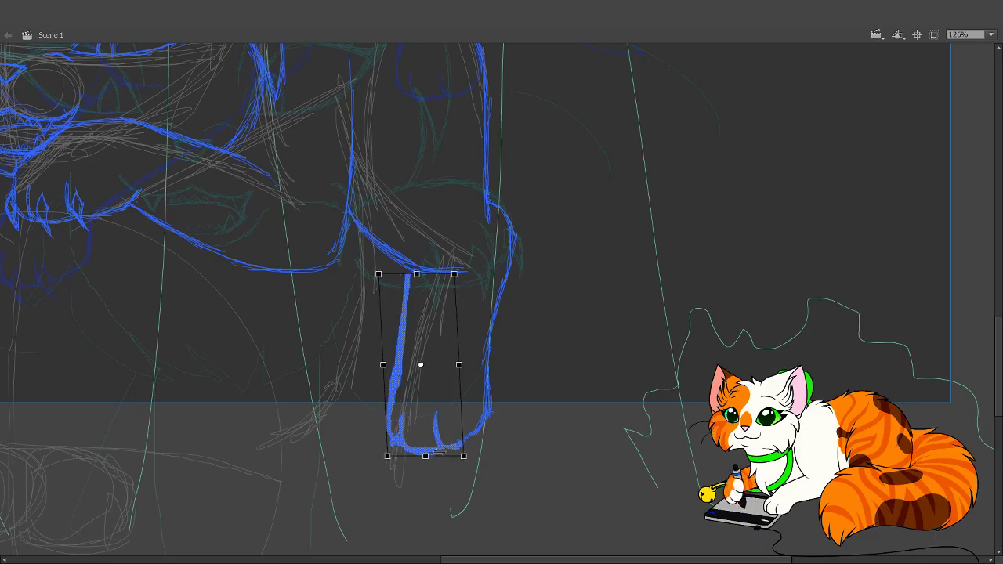
key(Right)
key(Right)
key(Right)
key(Right)
key(Up)
key(Up)
key(Up)
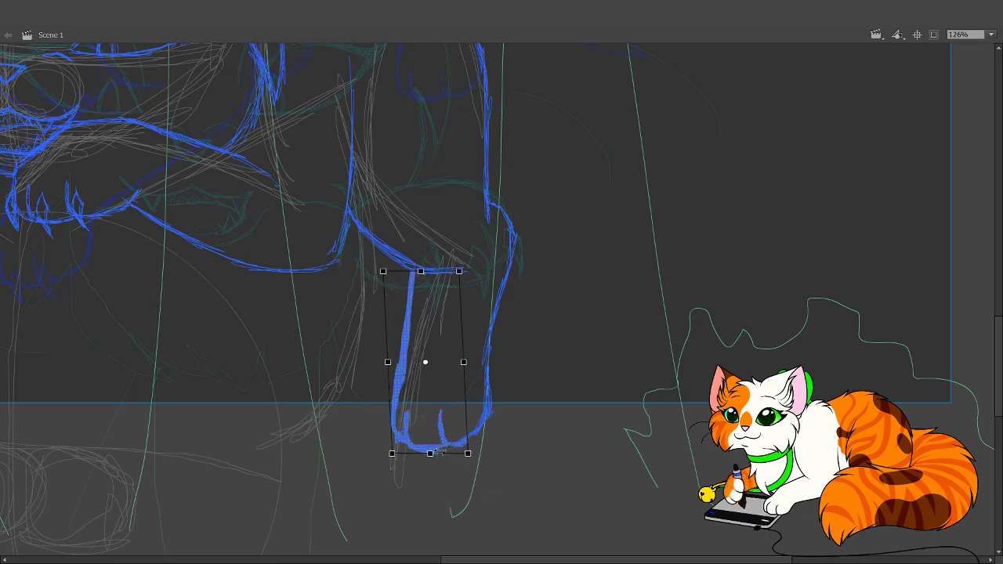
key(b)
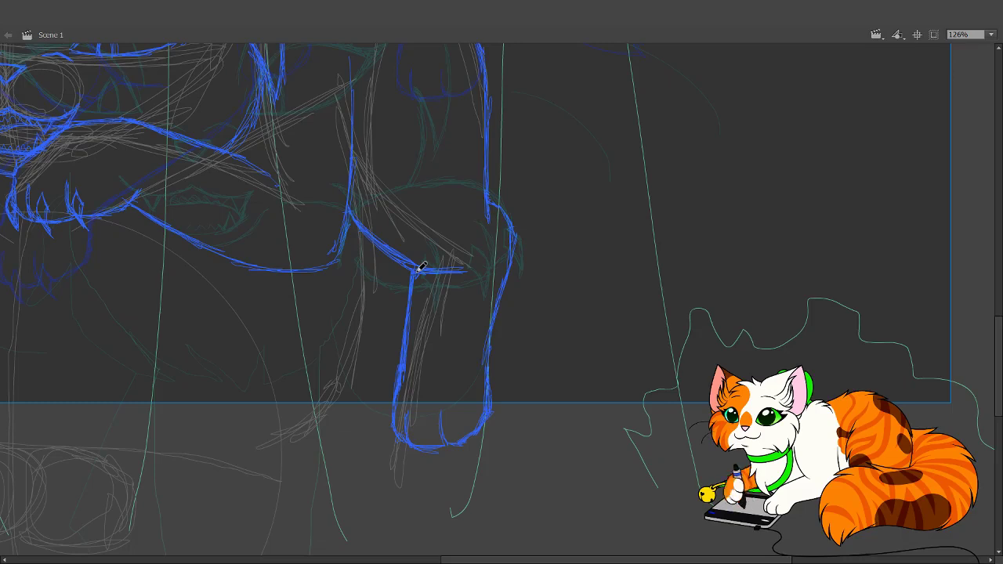
- Draw the tail's upper contour from behind the larger ear, rising and curling over towards the tip with tufted fur breaks
drag(538, 430, 528, 513)
mouse_move(538, 327)
mouse_down()
mouse_move(548, 441)
mouse_move(561, 385)
mouse_move(541, 456)
mouse_move(531, 451)
mouse_move(541, 476)
mouse_move(443, 499)
mouse_up()
drag(597, 451, 428, 500)
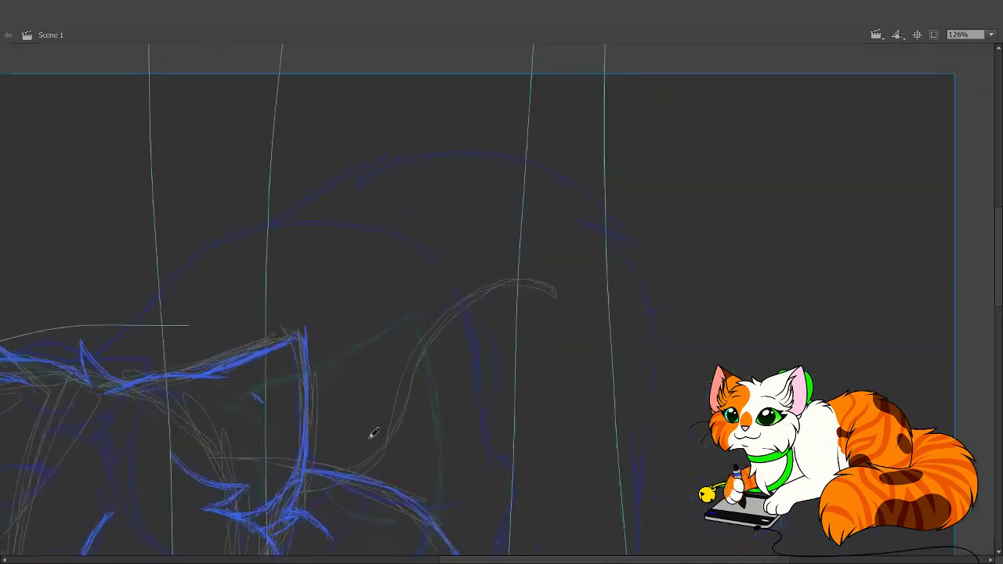
mouse_move(334, 451)
mouse_down()
mouse_move(360, 395)
mouse_move(359, 445)
mouse_move(371, 386)
mouse_move(362, 444)
mouse_move(393, 303)
mouse_move(382, 333)
mouse_move(426, 270)
mouse_move(409, 282)
mouse_move(454, 261)
mouse_move(424, 307)
mouse_move(474, 262)
mouse_move(434, 290)
mouse_move(493, 258)
mouse_move(454, 268)
mouse_move(513, 260)
mouse_move(495, 259)
mouse_move(547, 274)
mouse_move(572, 294)
mouse_up()
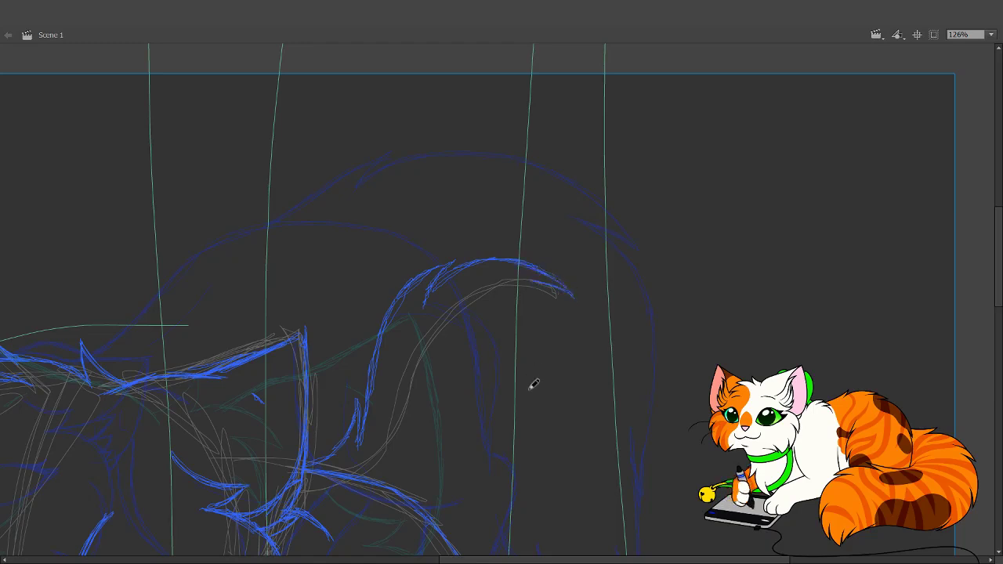
- Draw the tail's underside from a fur tuft on the rump up to the curl, and close it with a pointed furry tip
mouse_move(503, 452)
mouse_down()
mouse_move(483, 358)
mouse_move(483, 405)
mouse_up()
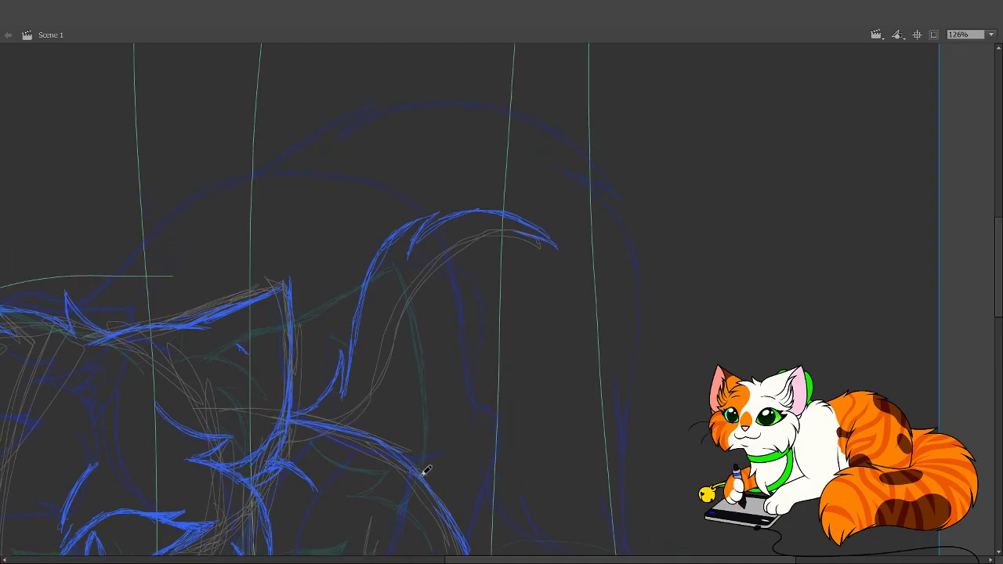
drag(427, 470, 459, 437)
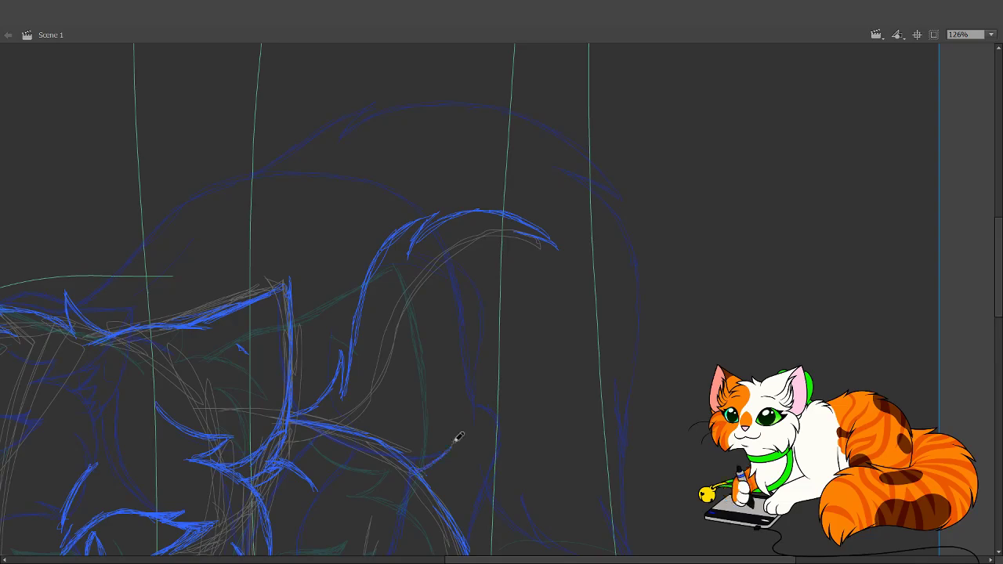
mouse_move(470, 369)
mouse_down()
mouse_move(428, 286)
mouse_move(447, 470)
mouse_move(380, 403)
mouse_up()
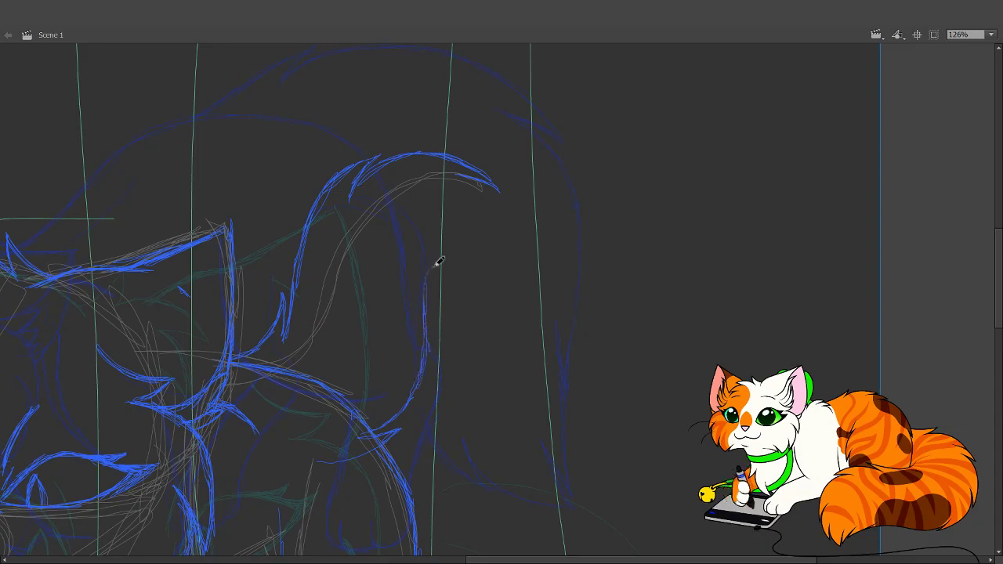
mouse_move(427, 272)
mouse_down()
mouse_move(452, 242)
mouse_move(484, 233)
mouse_move(453, 228)
mouse_move(507, 232)
mouse_move(467, 228)
mouse_move(515, 243)
mouse_move(507, 210)
mouse_move(481, 176)
mouse_up()
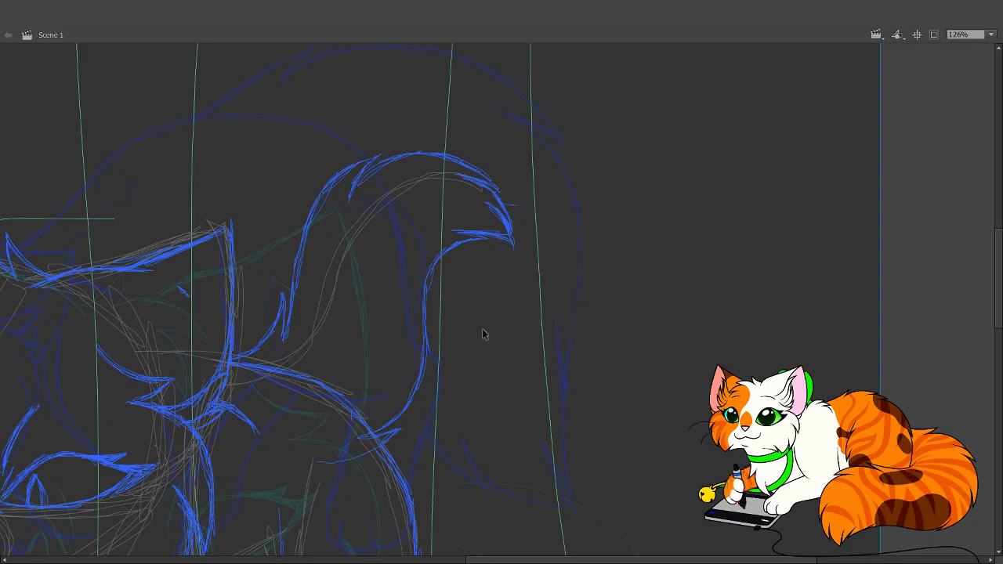
- Examine the head, tail and body sketch, including the whole cat pose at 63% zoom
scroll(561, 360, up, 3)
scroll(573, 369, left, 3)
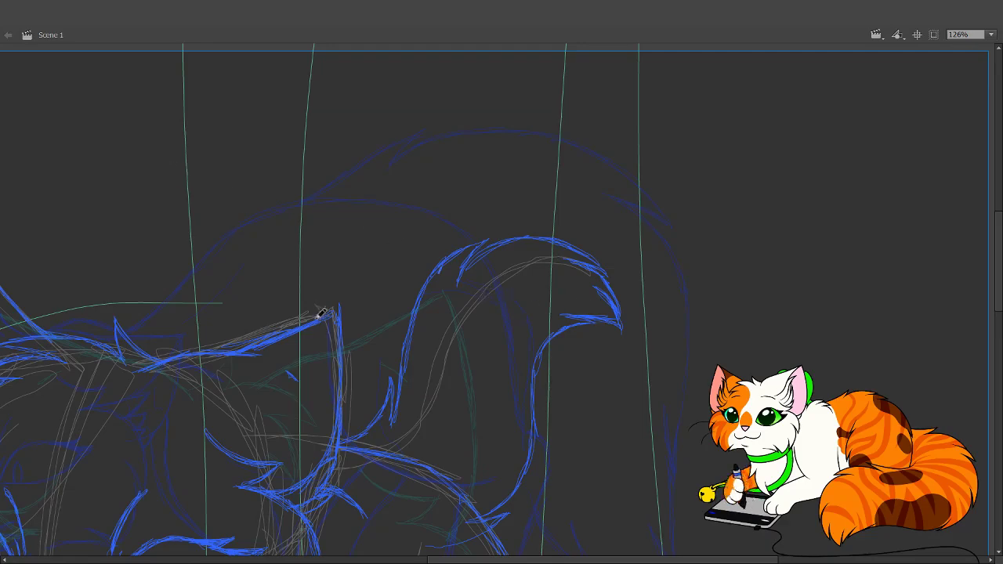
mouse_move(403, 277)
mouse_down()
mouse_move(526, 257)
mouse_move(592, 222)
mouse_up()
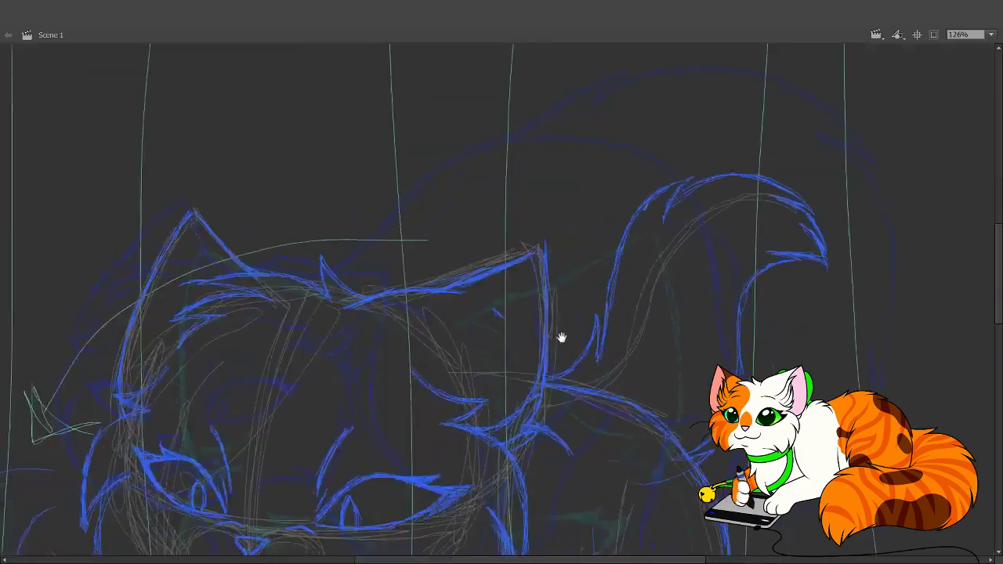
drag(516, 407, 589, 329)
drag(632, 277, 644, 224)
drag(637, 431, 649, 271)
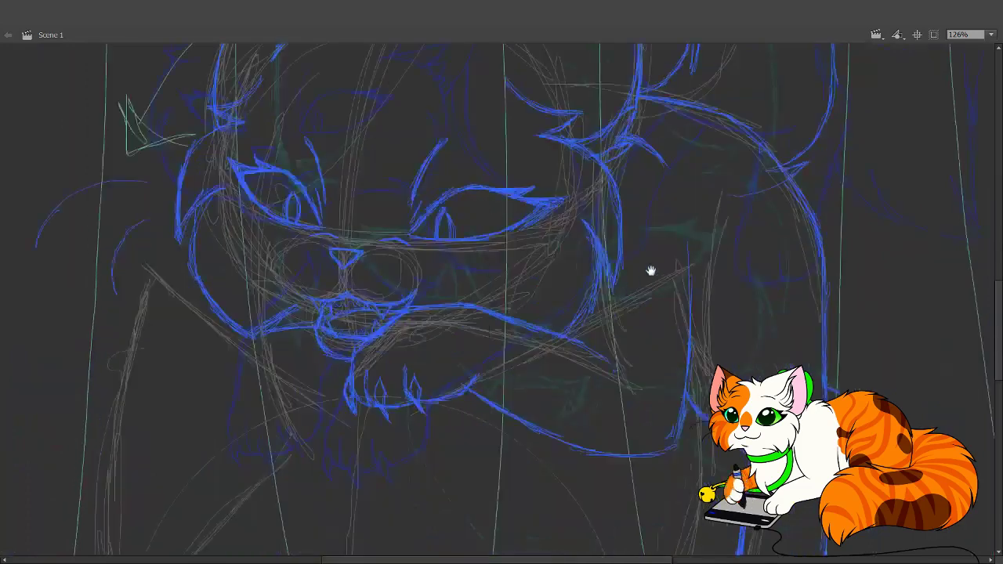
drag(599, 337, 528, 426)
mouse_move(565, 334)
mouse_down()
mouse_move(474, 430)
mouse_move(564, 284)
mouse_move(548, 191)
mouse_up()
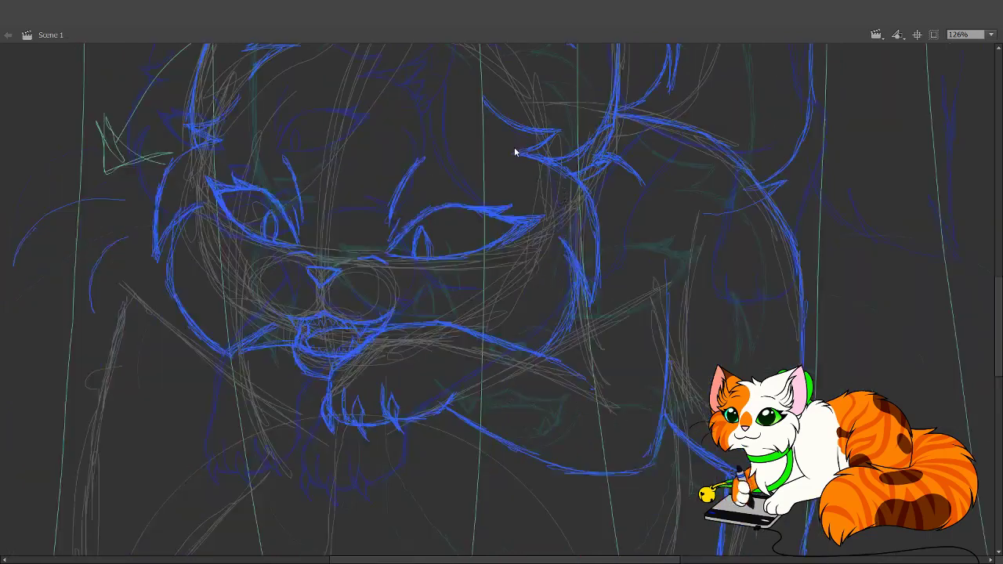
alt+click(457, 278)
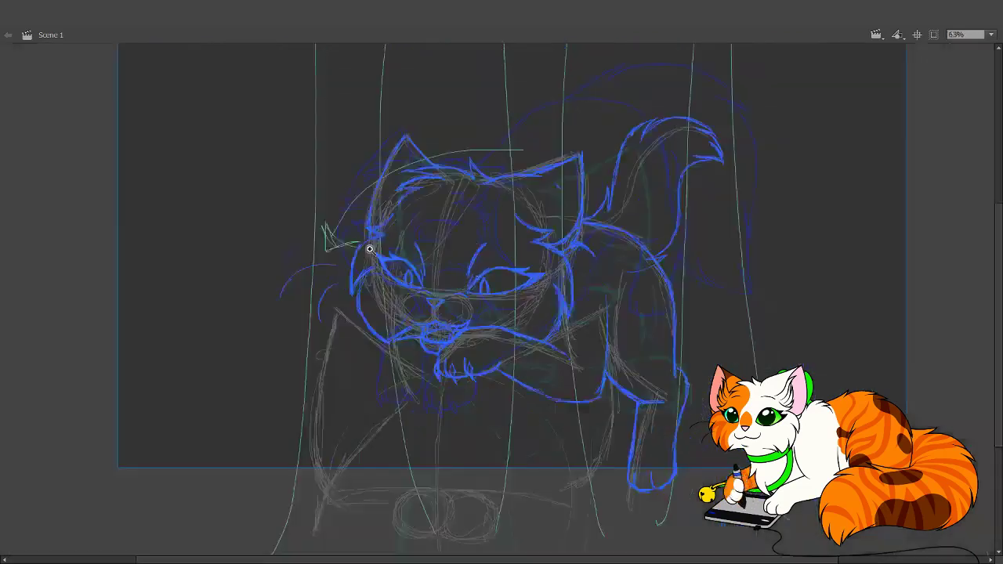
- Draw the chest fur in blue below the raised paw, curving in jagged tufts to the elbow, and outline the other front leg's upper part
drag(344, 238, 722, 510)
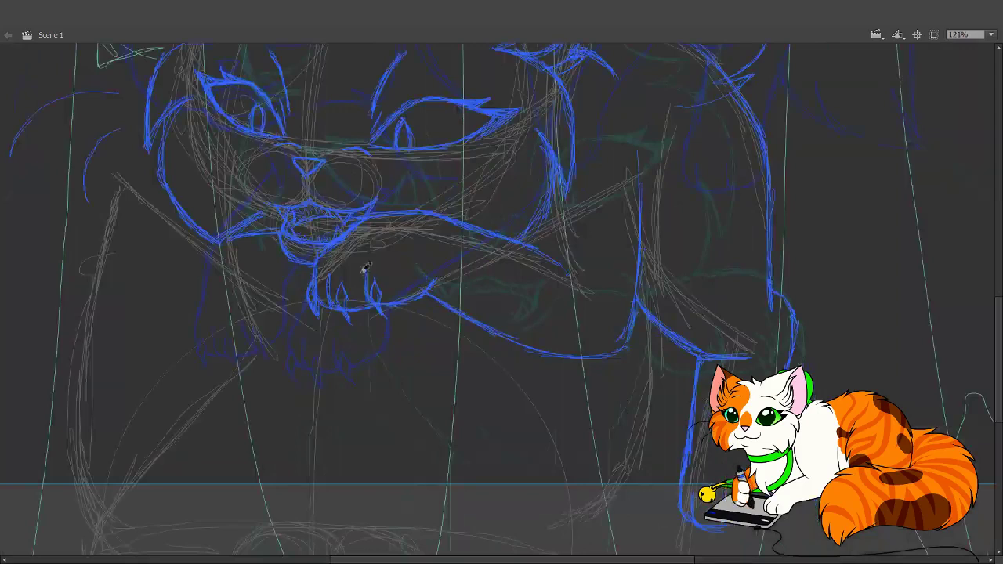
scroll(393, 400, up, 5)
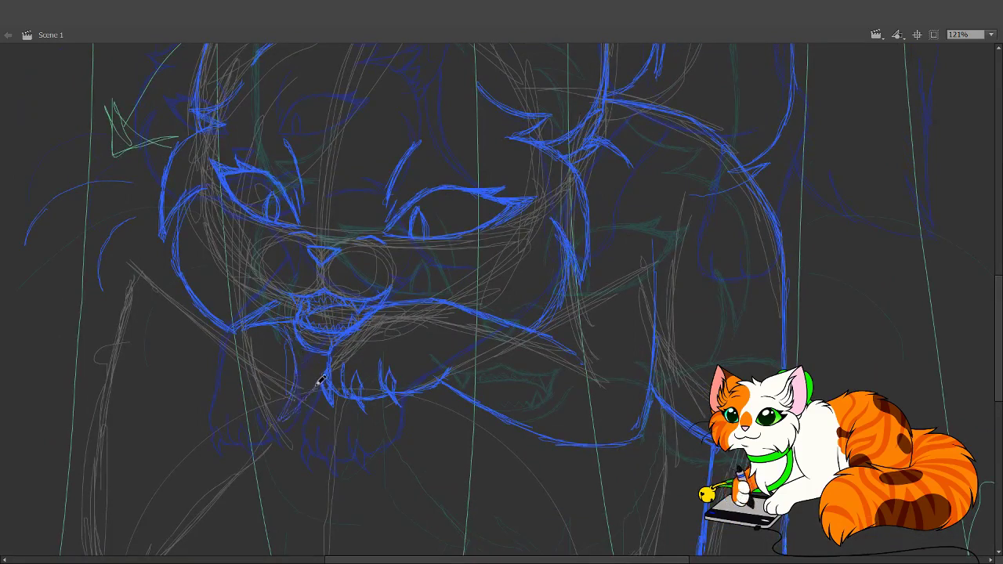
mouse_move(440, 470)
mouse_down()
mouse_move(501, 488)
mouse_move(515, 463)
mouse_move(511, 494)
mouse_up()
drag(570, 441, 523, 480)
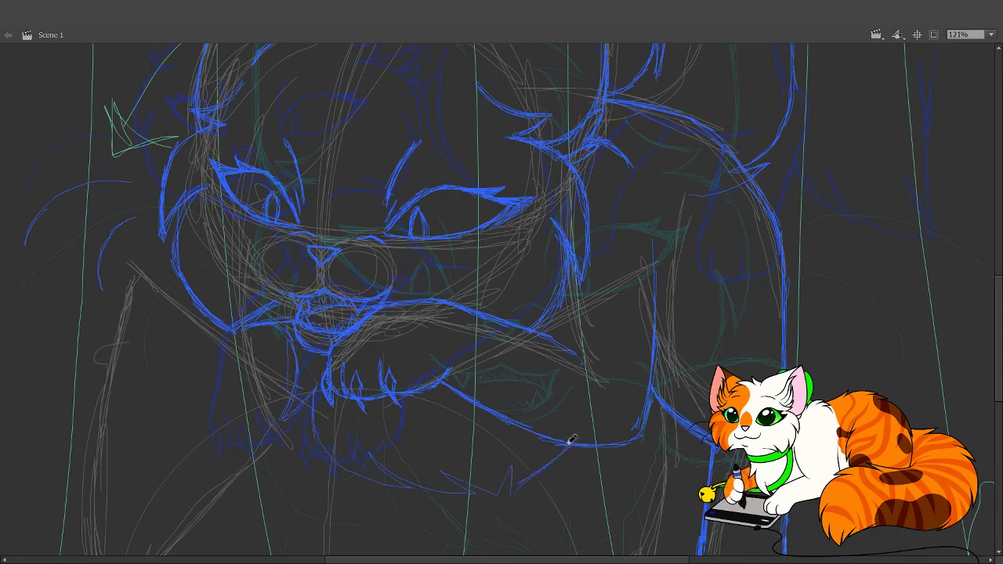
mouse_move(470, 394)
mouse_down()
mouse_move(506, 490)
mouse_move(532, 502)
mouse_move(571, 475)
mouse_move(586, 446)
mouse_move(602, 374)
mouse_move(589, 325)
mouse_up()
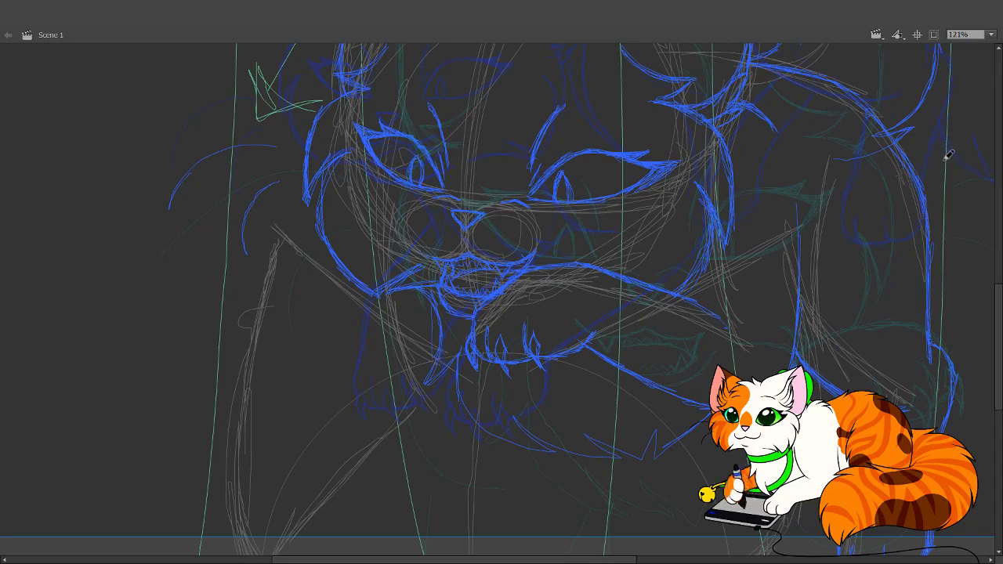
alt+click(497, 228)
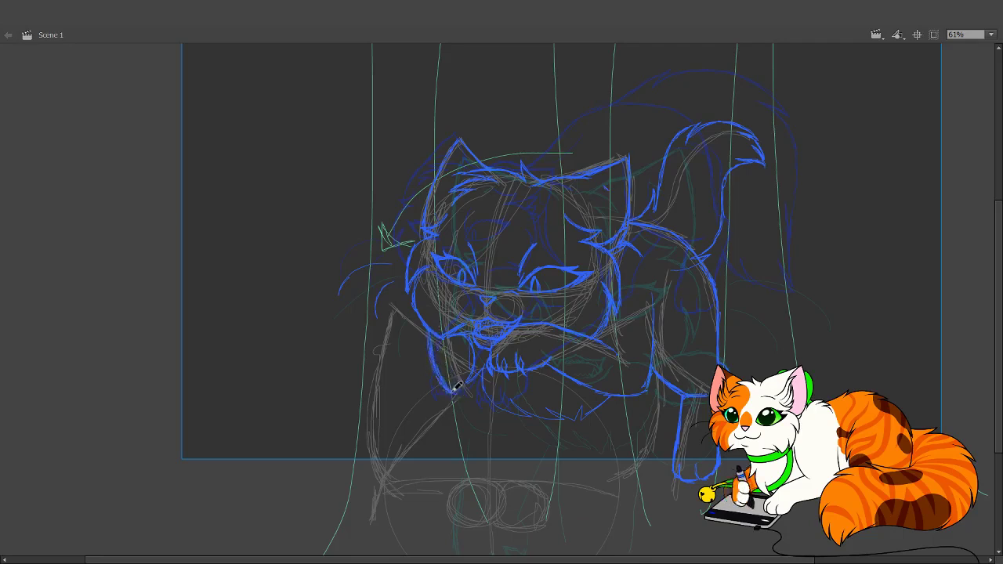
- Extend the other front leg in blue from the chest diagonally down past the stage's lower edge, ending in a rounded paw with toes
scroll(504, 391, down, 3)
scroll(504, 392, right, 3)
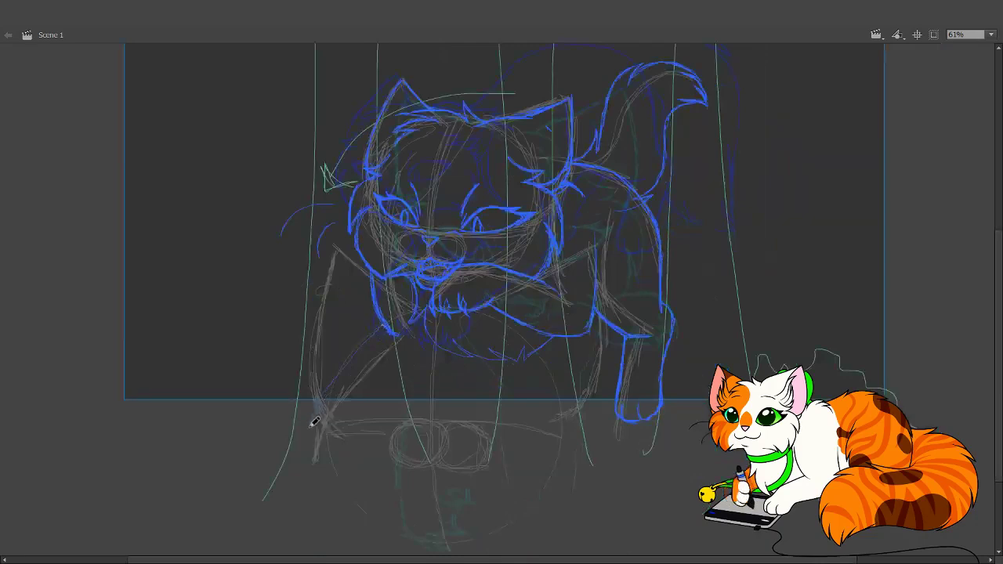
mouse_move(313, 422)
mouse_down()
mouse_move(304, 445)
mouse_move(315, 462)
mouse_move(303, 453)
mouse_move(321, 463)
mouse_move(313, 441)
mouse_move(320, 461)
mouse_move(344, 455)
mouse_up()
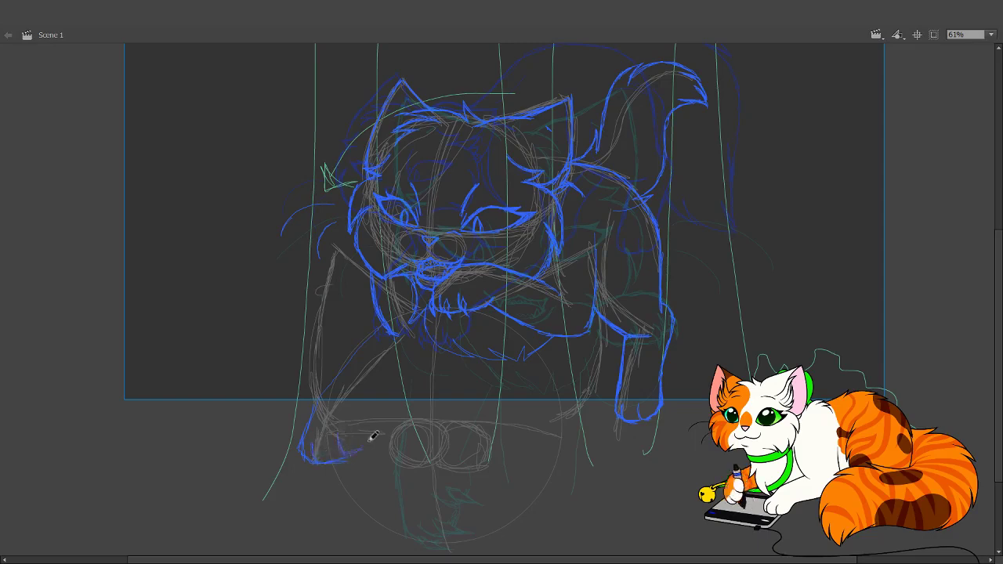
drag(360, 446, 373, 416)
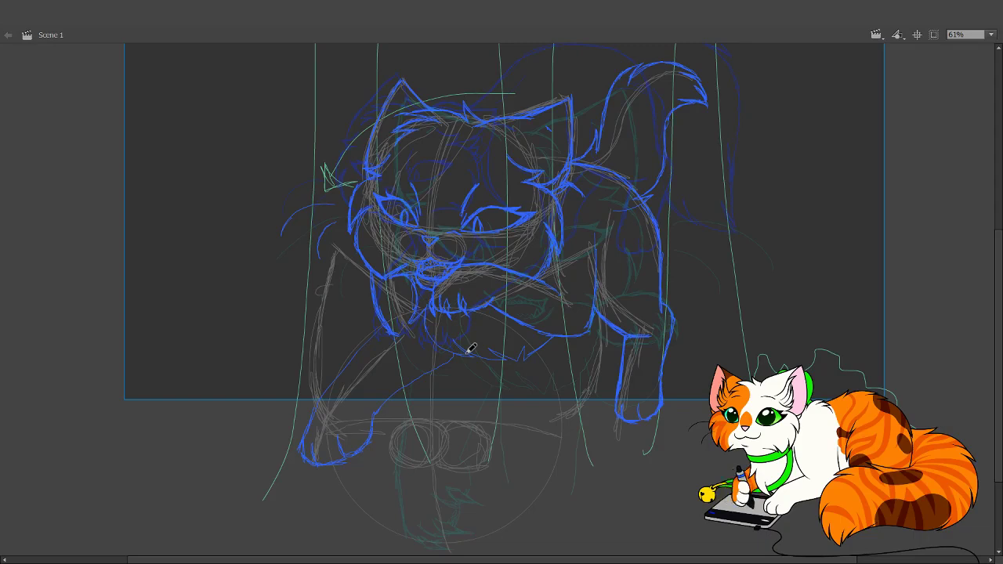
key(period)
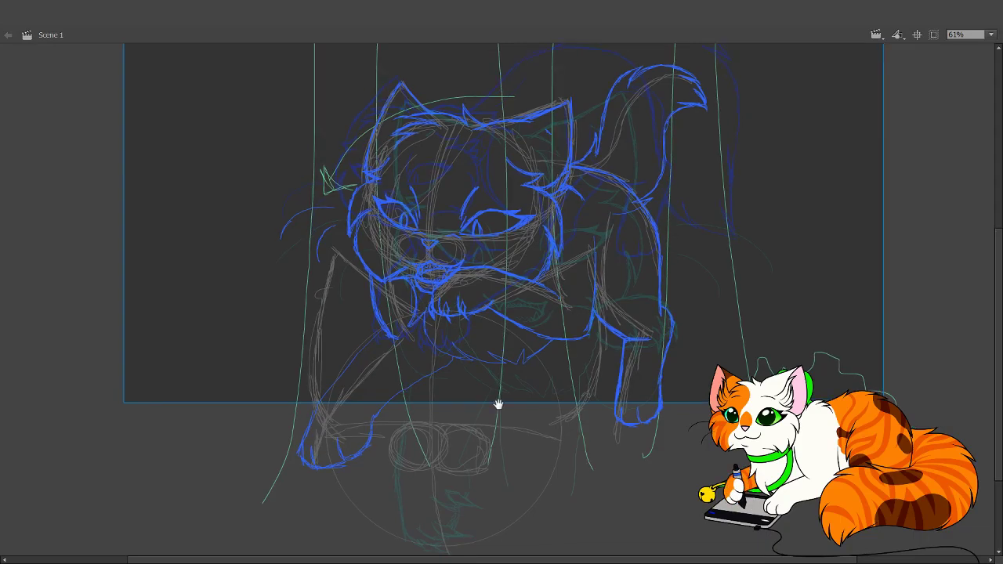
drag(499, 404, 459, 480)
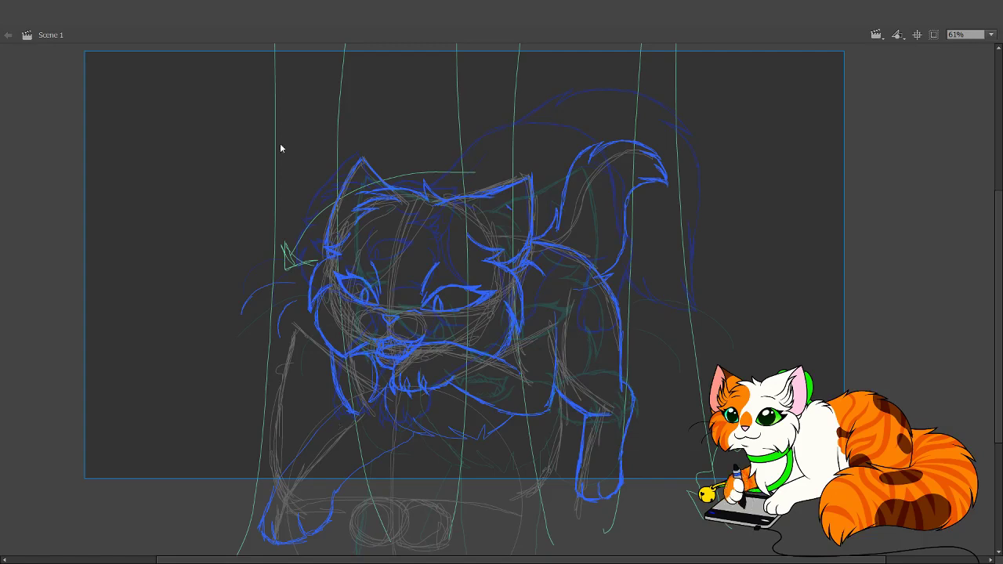
- Select and delete the grey construction lines under the cat's head, body, tail and near hind leg
key(.)
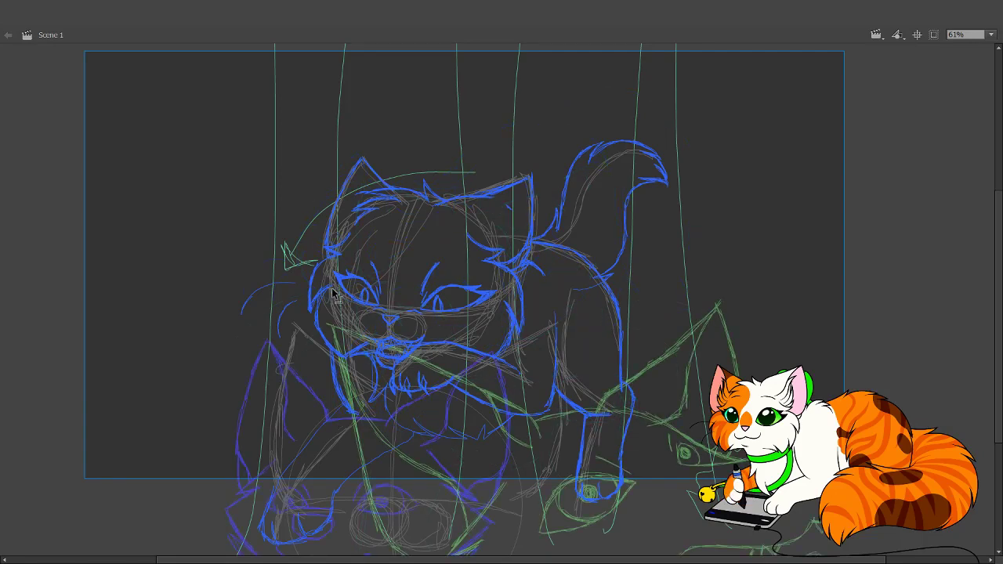
key(.)
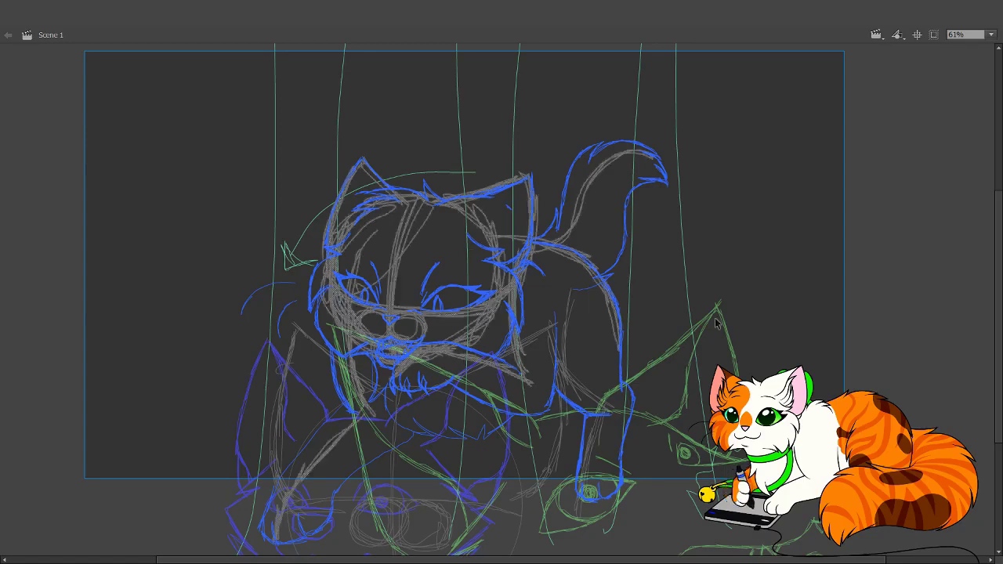
key(.)
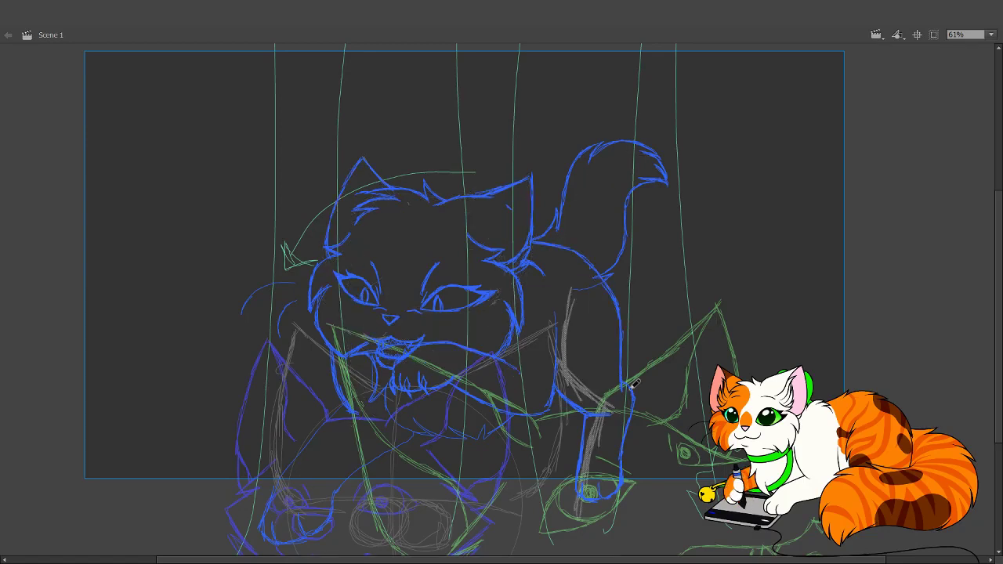
mouse_move(635, 383)
mouse_down()
mouse_move(629, 489)
mouse_move(599, 433)
mouse_up()
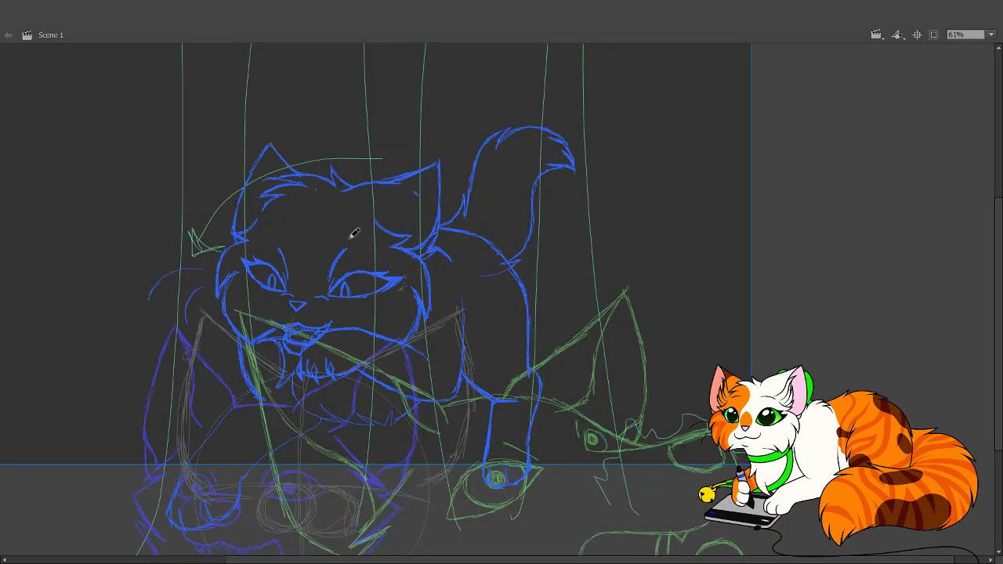
- Sketch a bent guide for the second hind leg under the body, hide the other face sketches, and turn onion skinning back on
drag(379, 279, 366, 330)
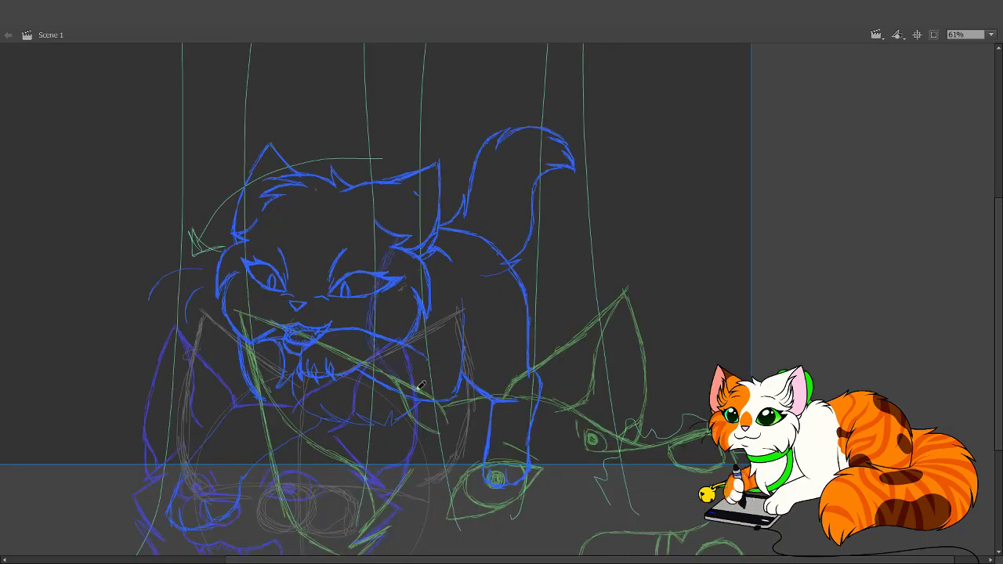
drag(421, 404, 407, 462)
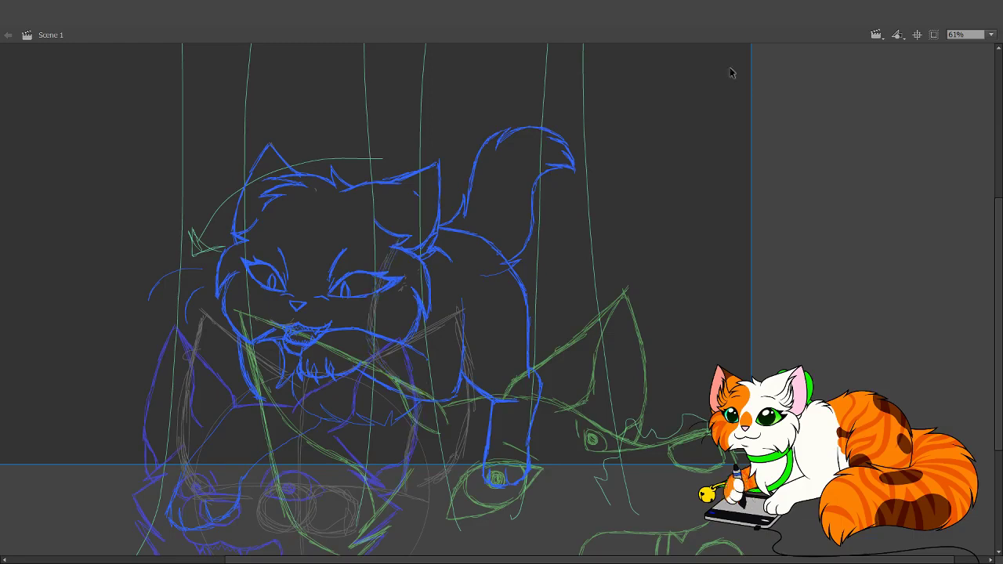
key(period)
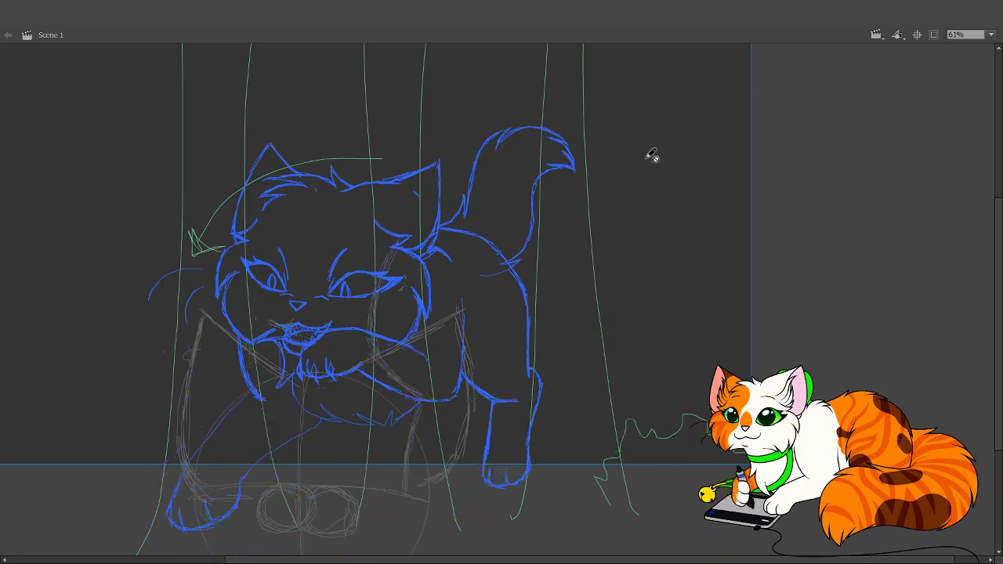
key(alt+shift+o)
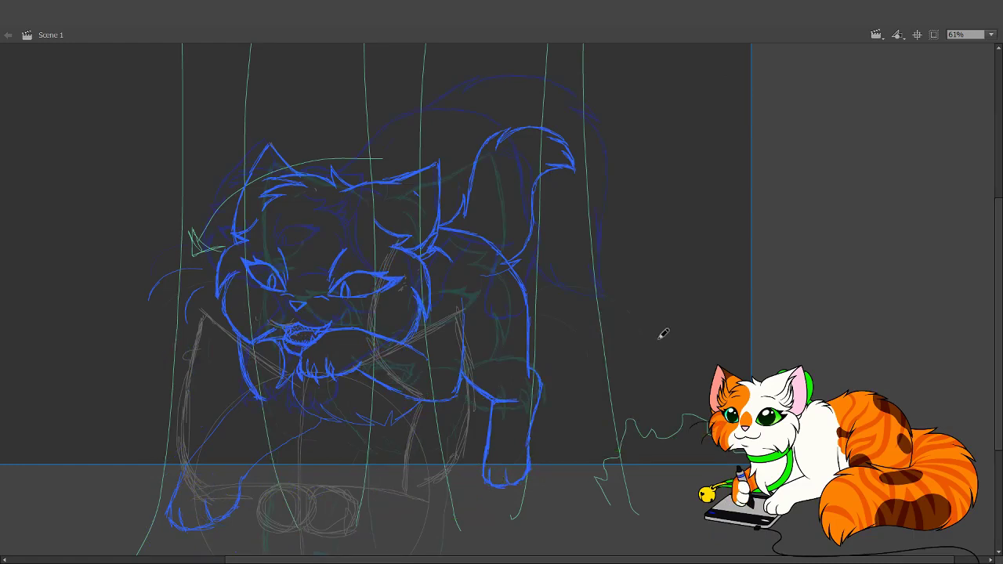
- Draw the second hind leg in blue between the belly and the near hind leg, ending in a rounded paw with toes
key(period)
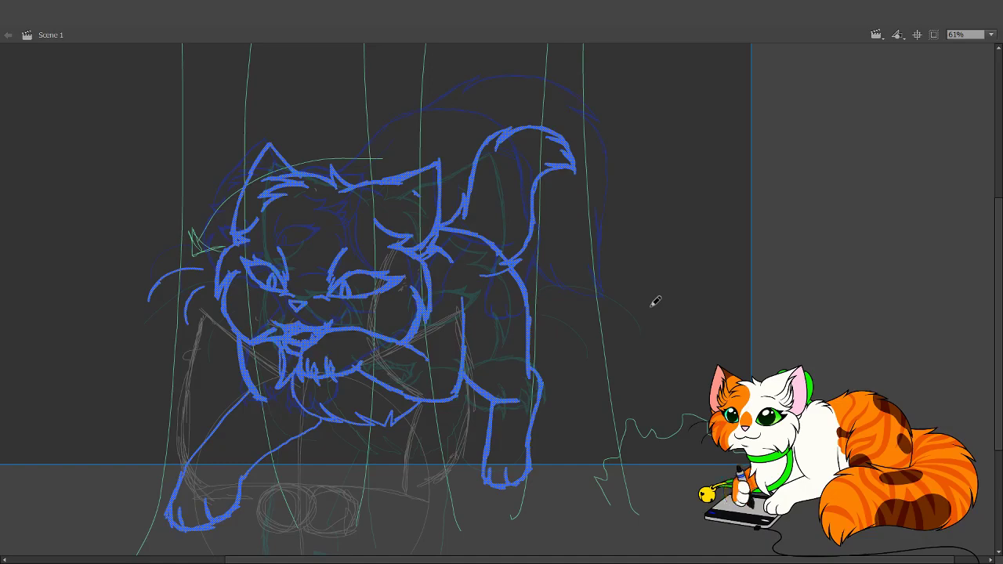
scroll(228, 141, up, 5)
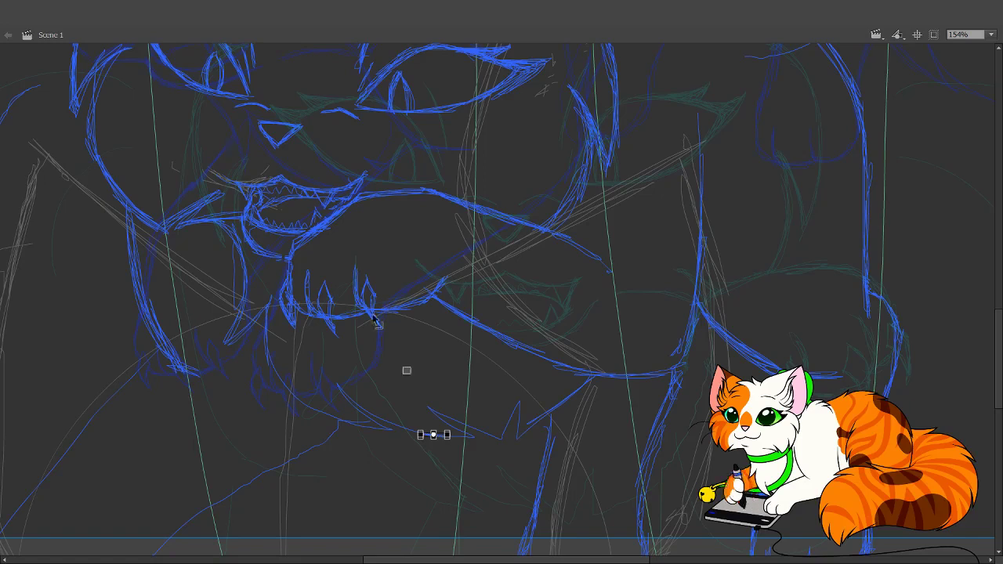
key(b)
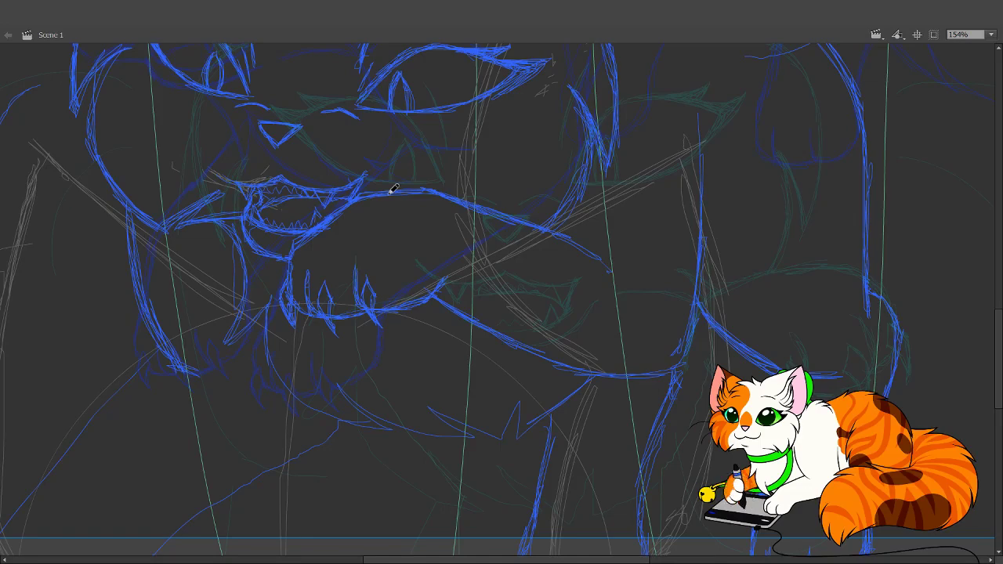
scroll(501, 250, down, 5)
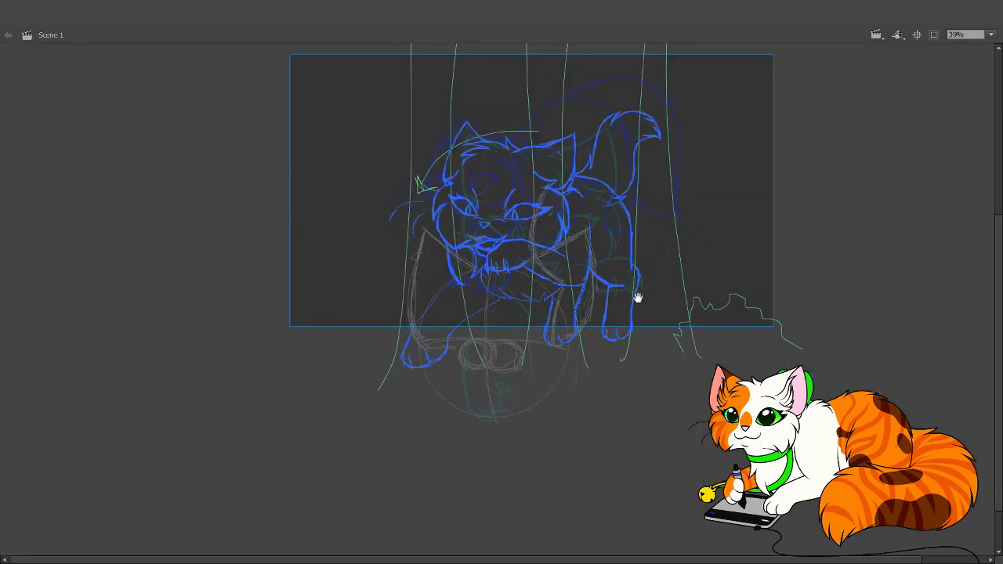
drag(637, 297, 568, 420)
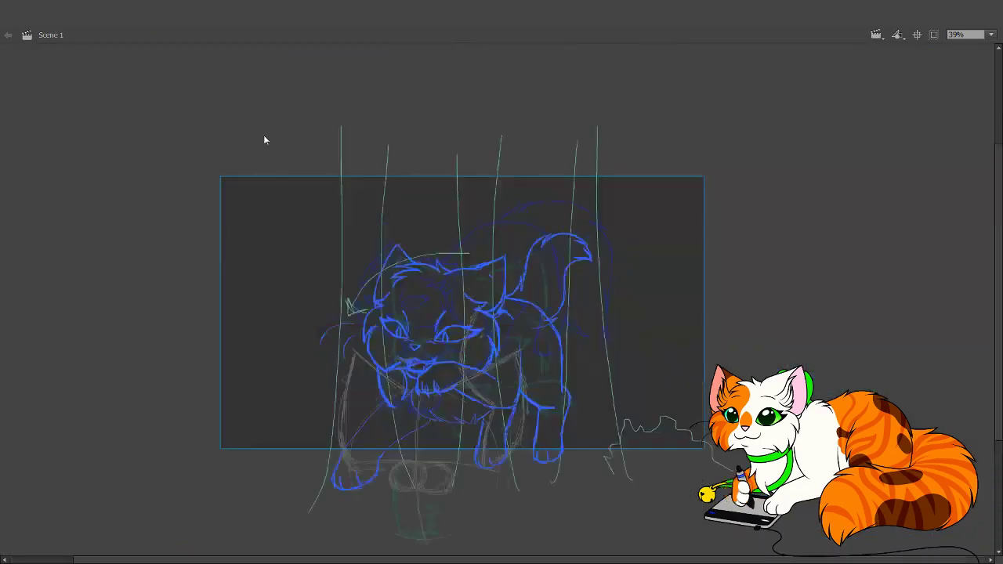
- Select and delete the rough second hind-leg guide and the stray leftover strokes around the ear, cheek and mouth
key(.)
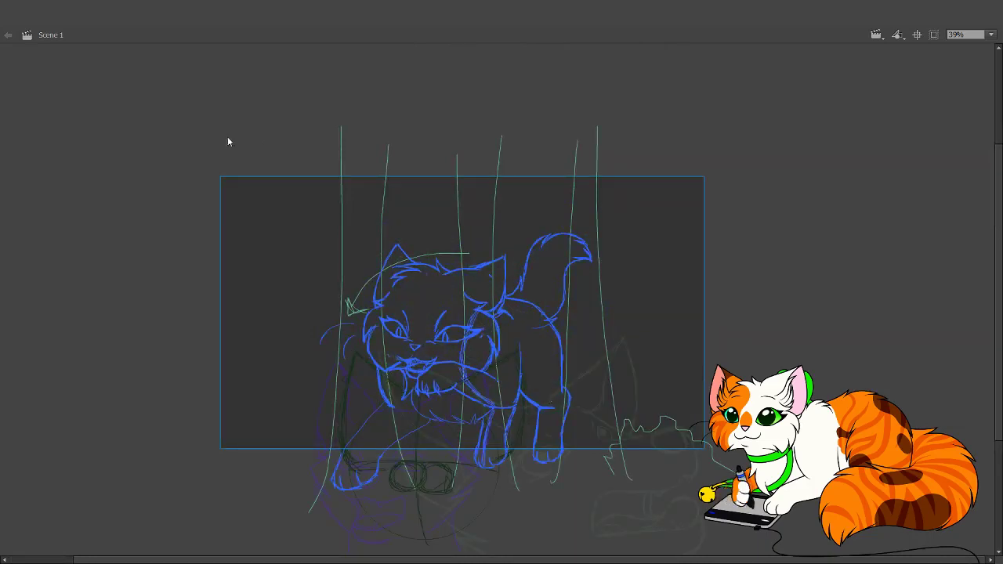
key(.)
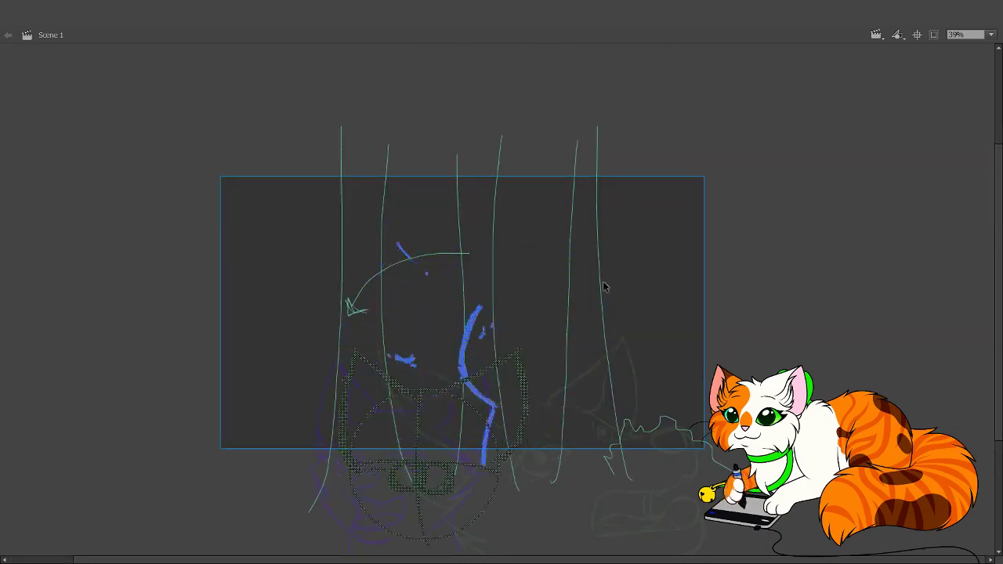
key(.)
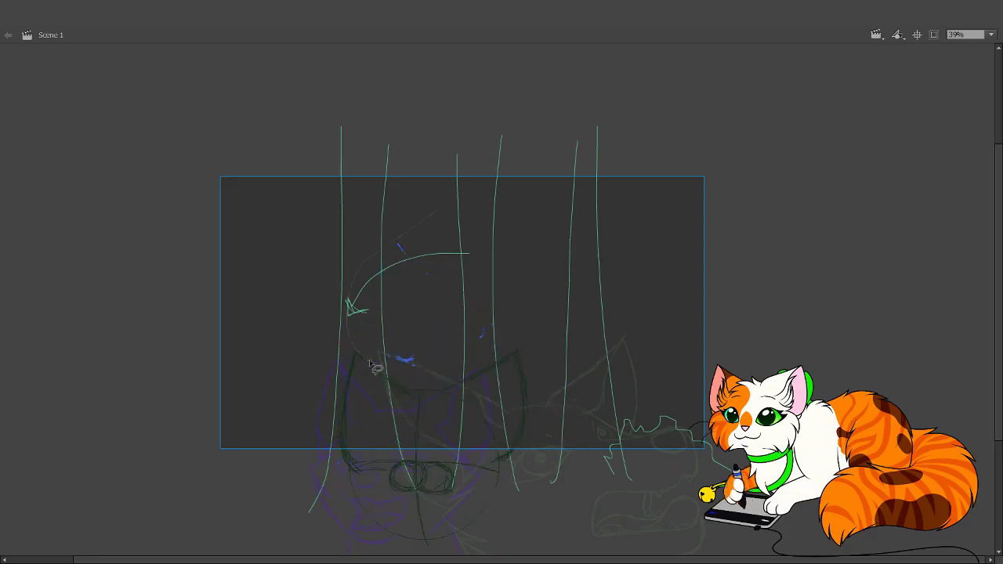
key(.)
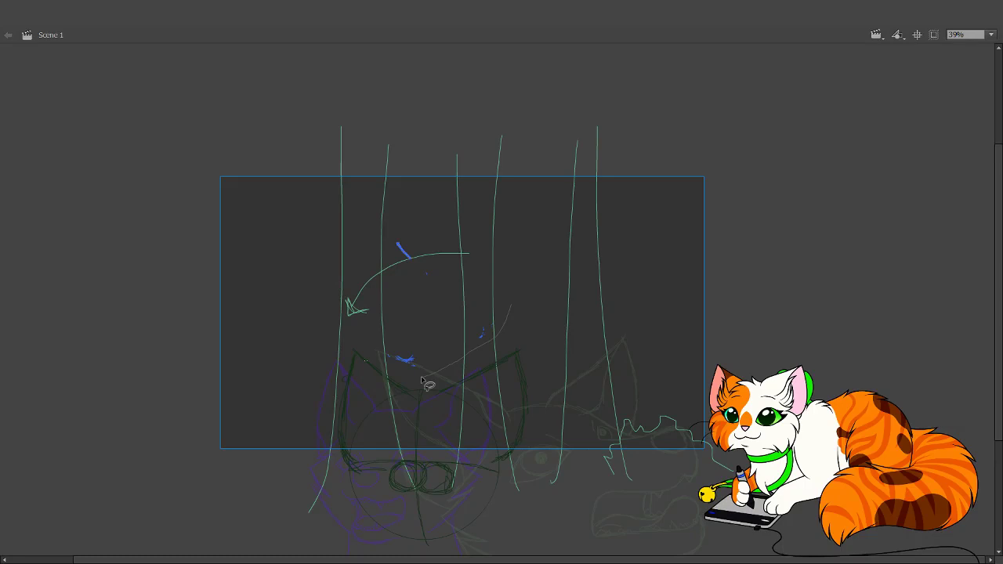
key(.)
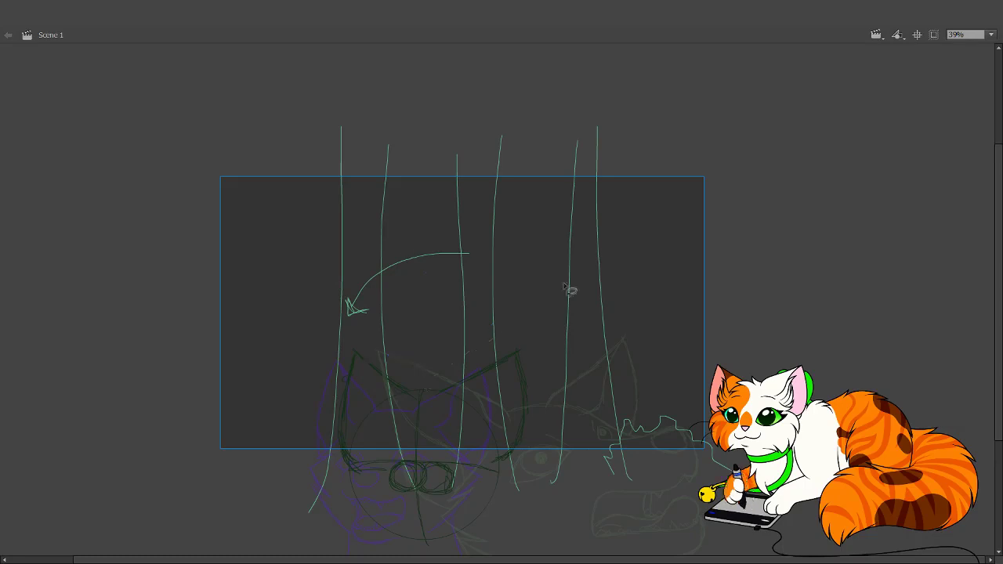
key(.)
key(.)
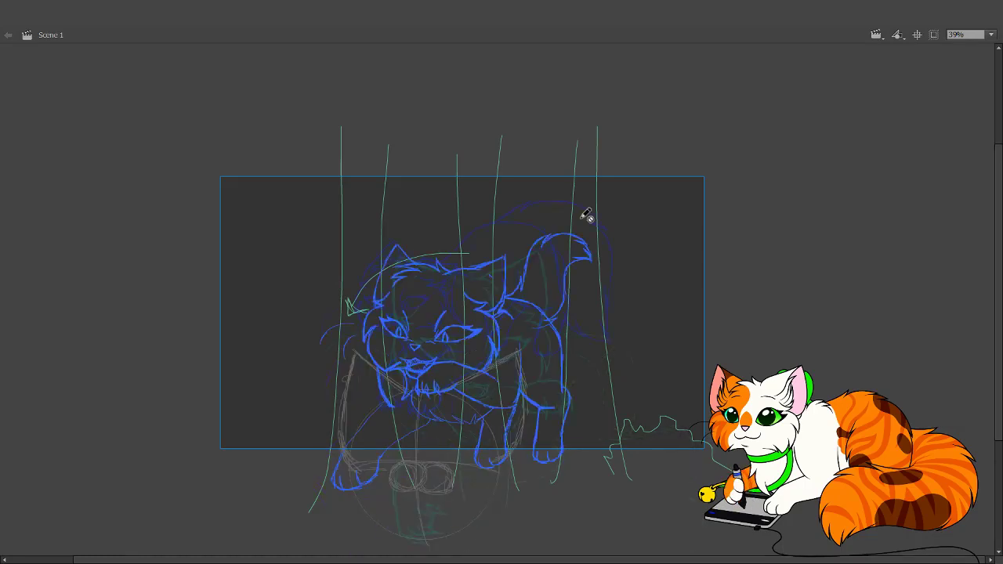
- Step forward through the running-cat frames to examine how the head, leg and tail poses follow one another
key(.)
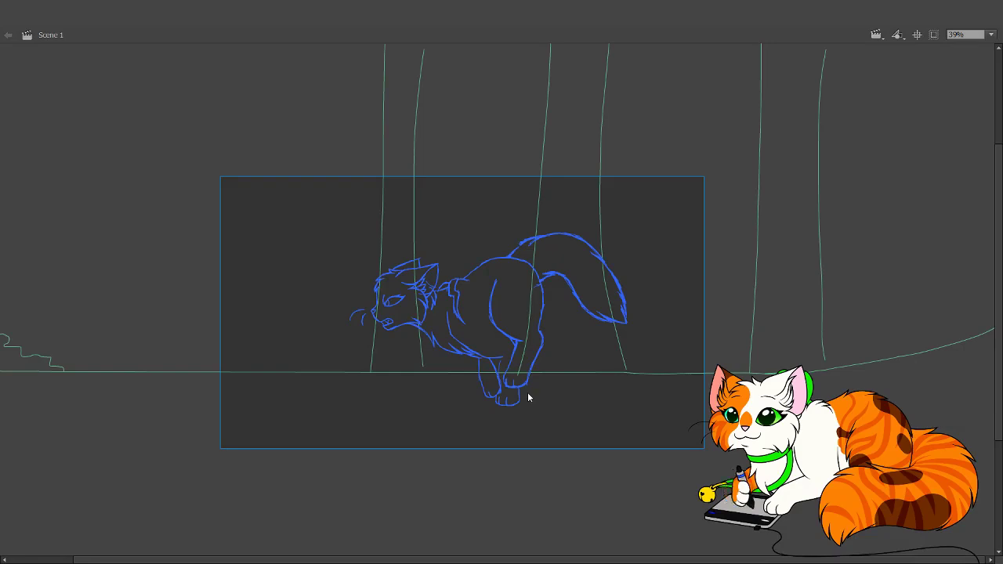
key(b)
key(.)
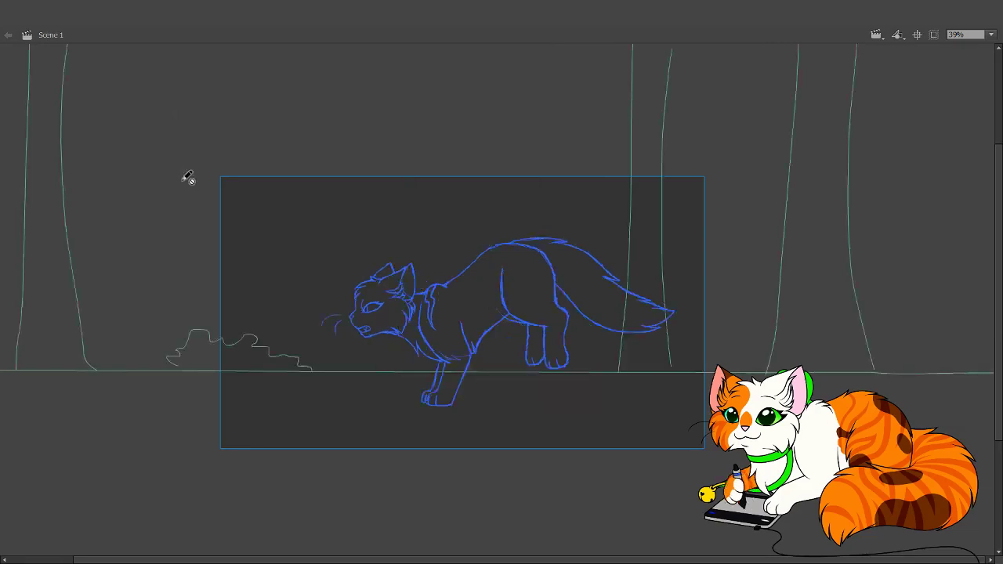
key(.)
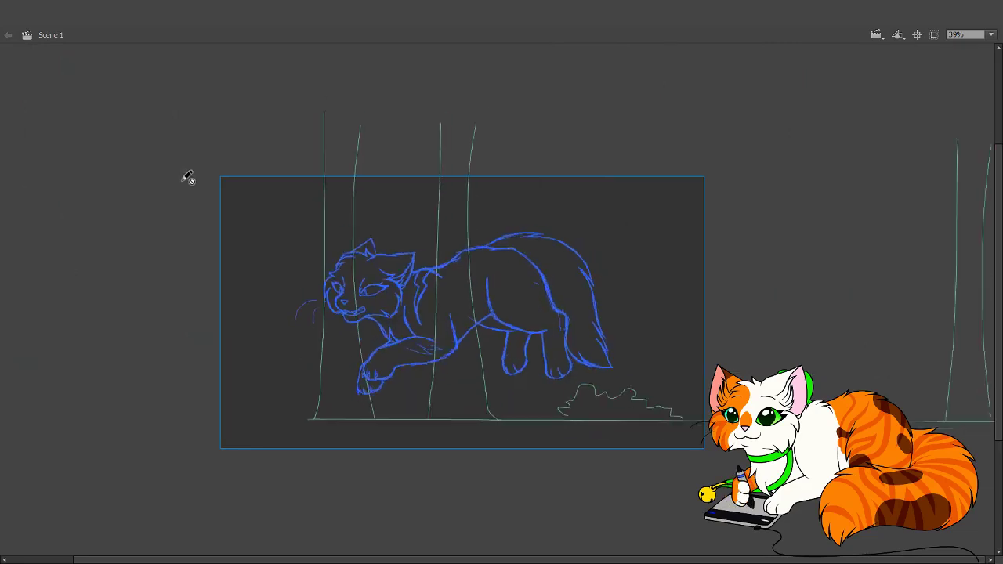
key(.)
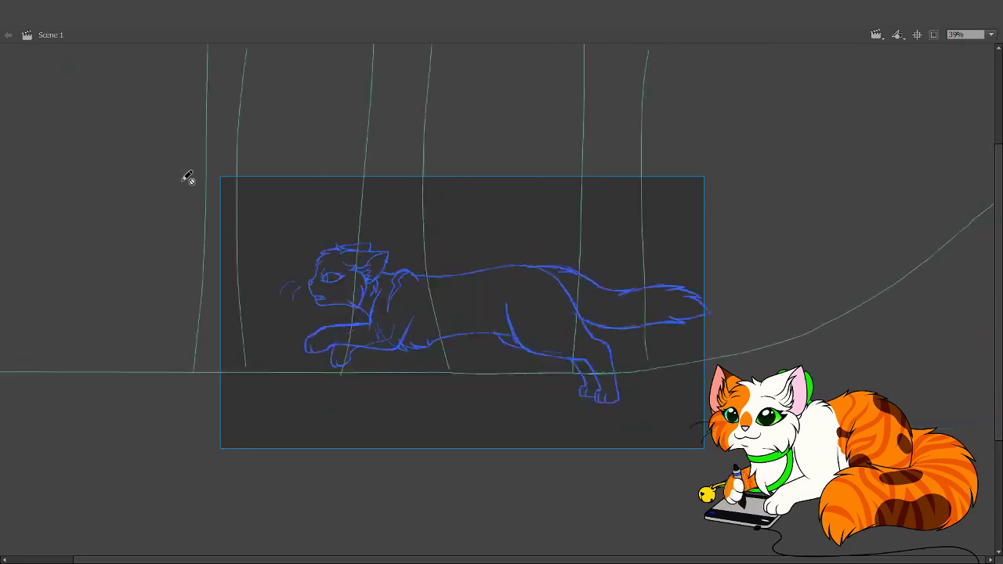
key(.)
key(.)
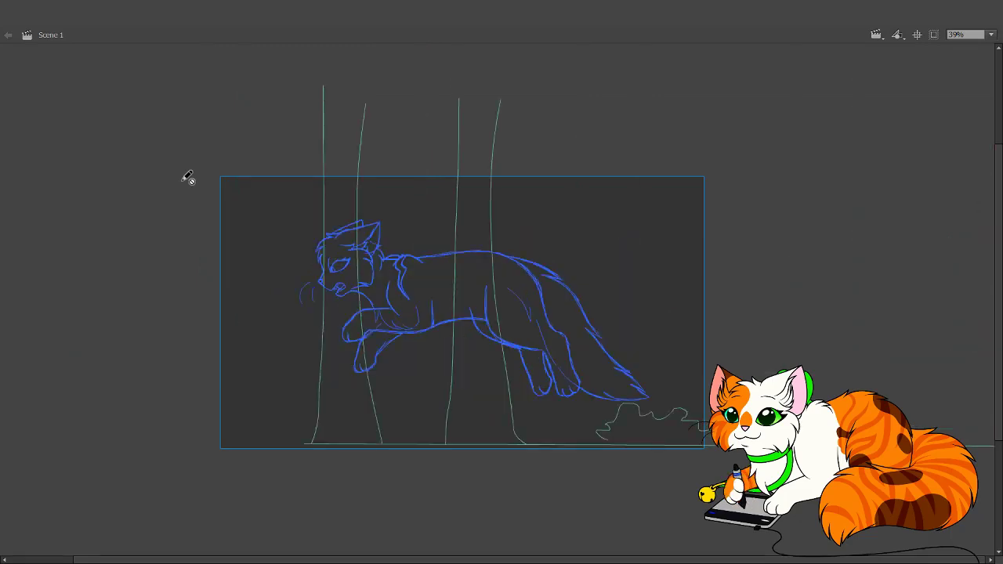
key(.)
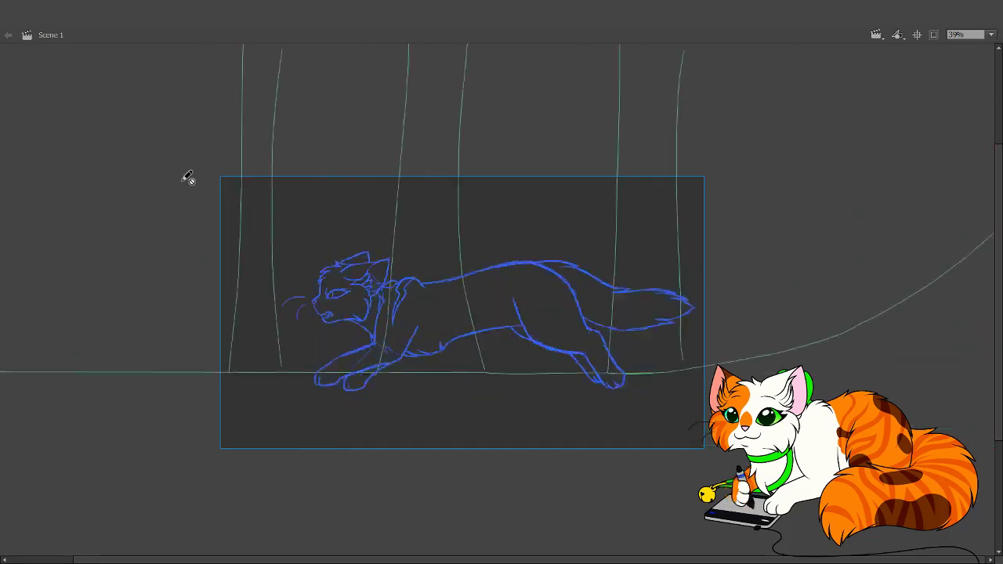
- Play through the rough cat animation repeatedly to examine how the running, leaping and front-facing poses flow across the scene
key(.)
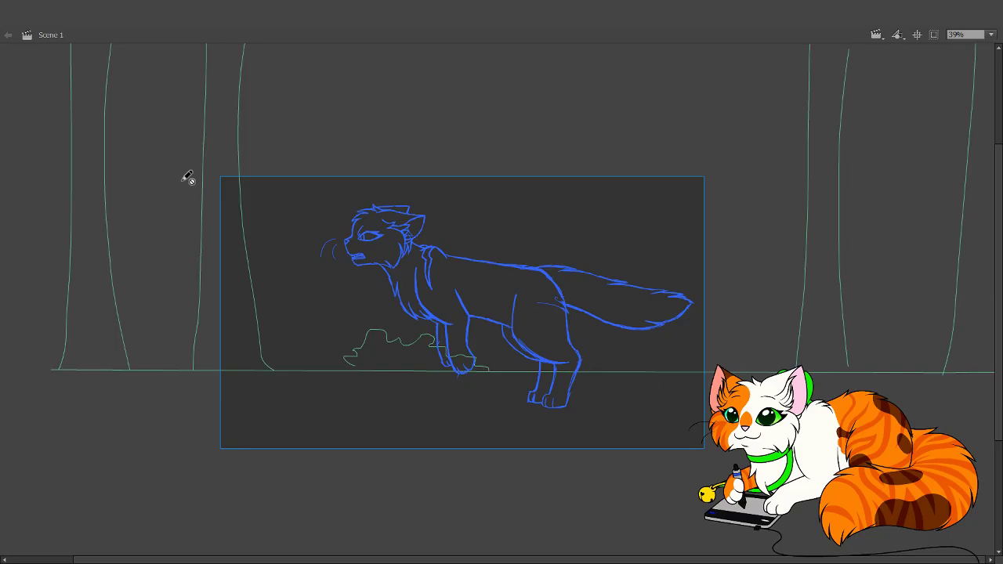
key(.)
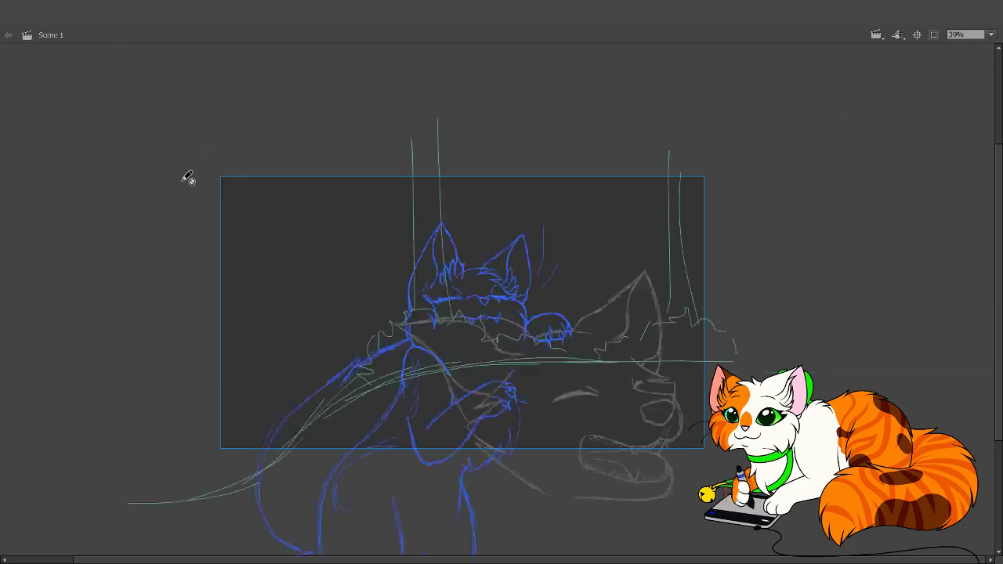
key(.)
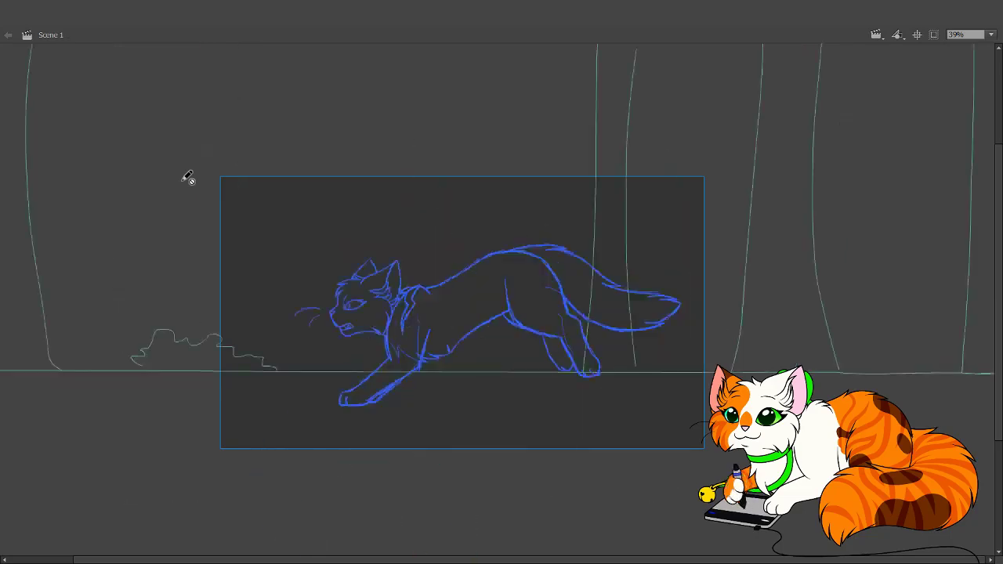
key(.)
key(.)
key(.)
key(.)
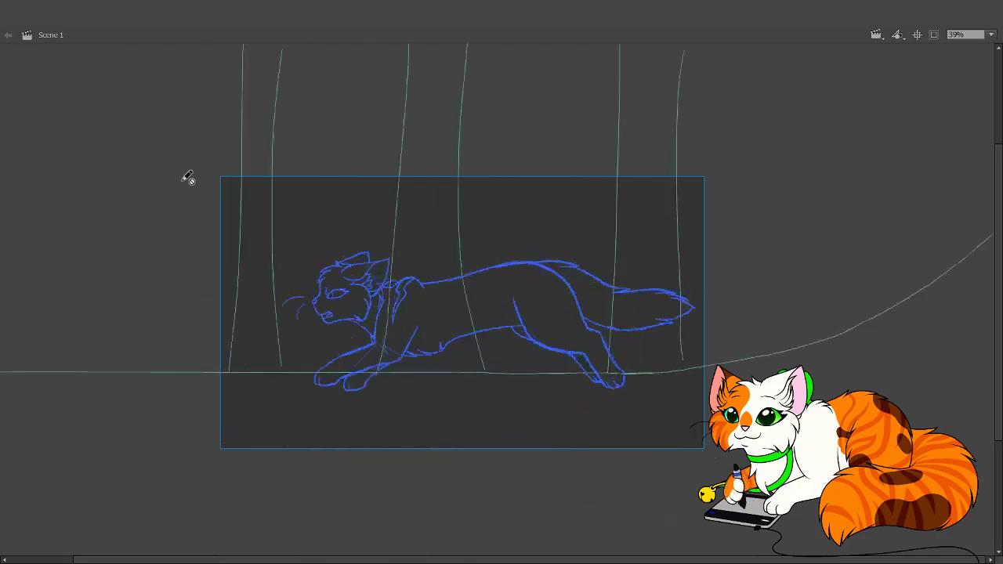
key(.)
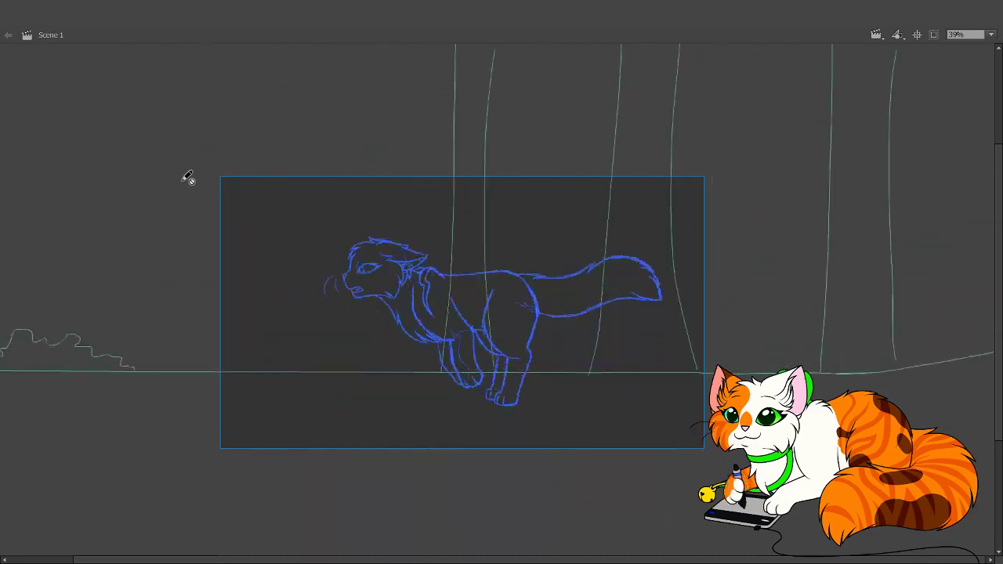
key(.)
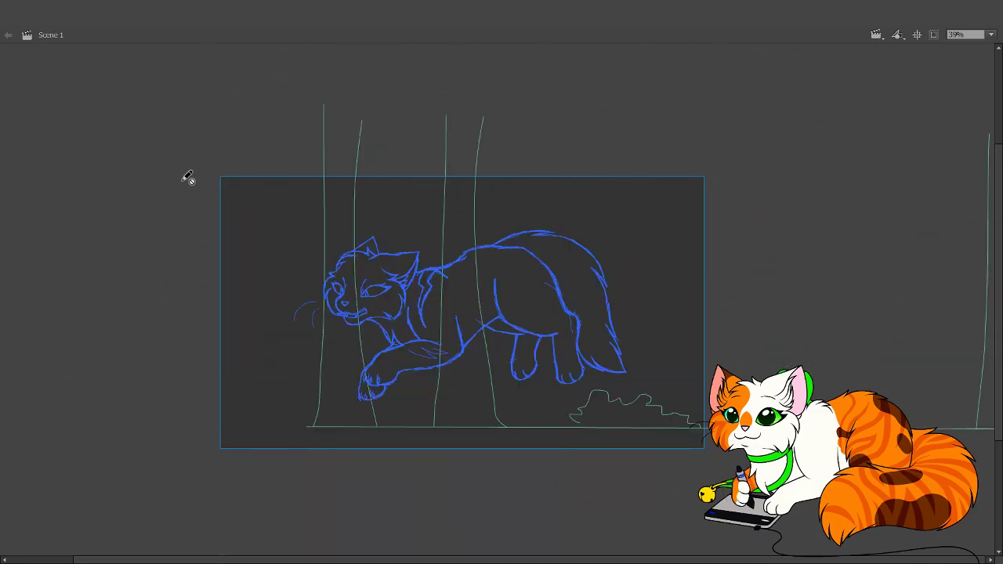
key(.)
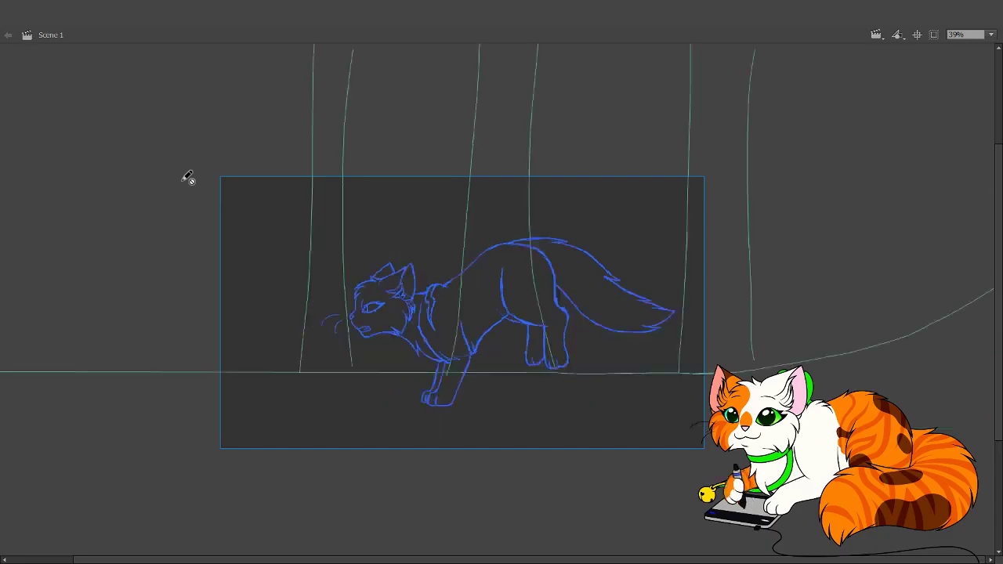
key(.)
key(.)
key(.)
key(.)
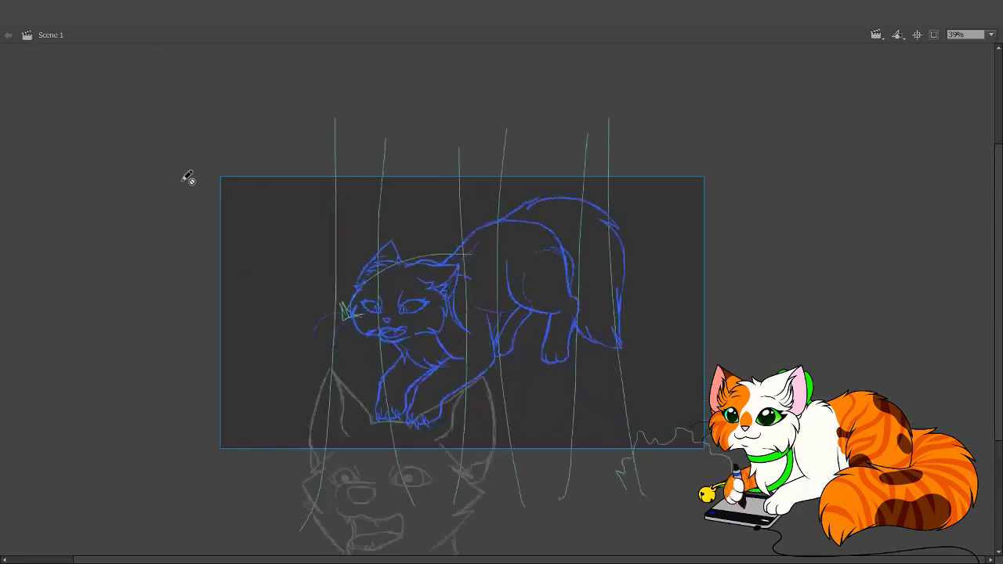
key(.)
key(.)
key(.)
key(.)
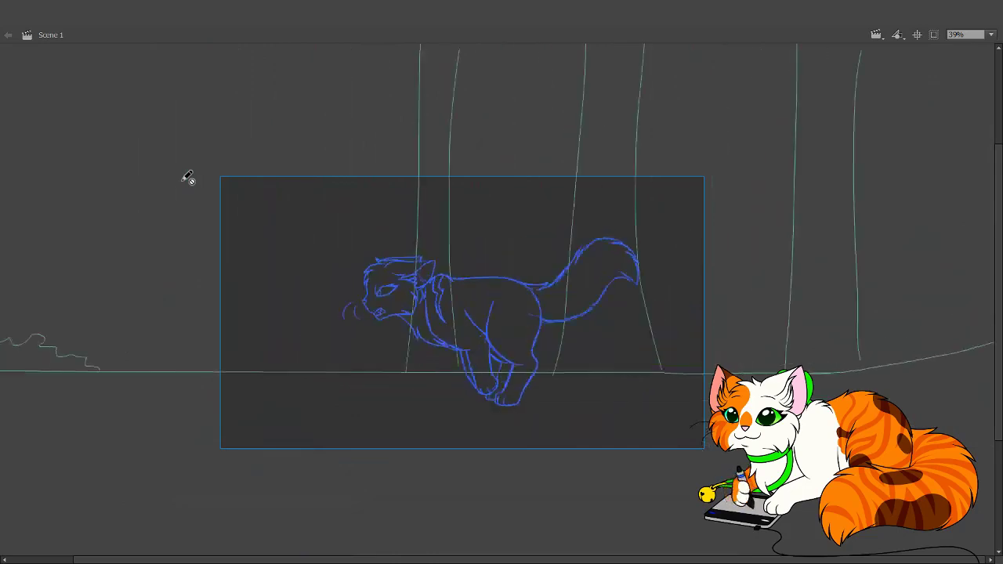
key(.)
key(.)
key(.)
key(.)
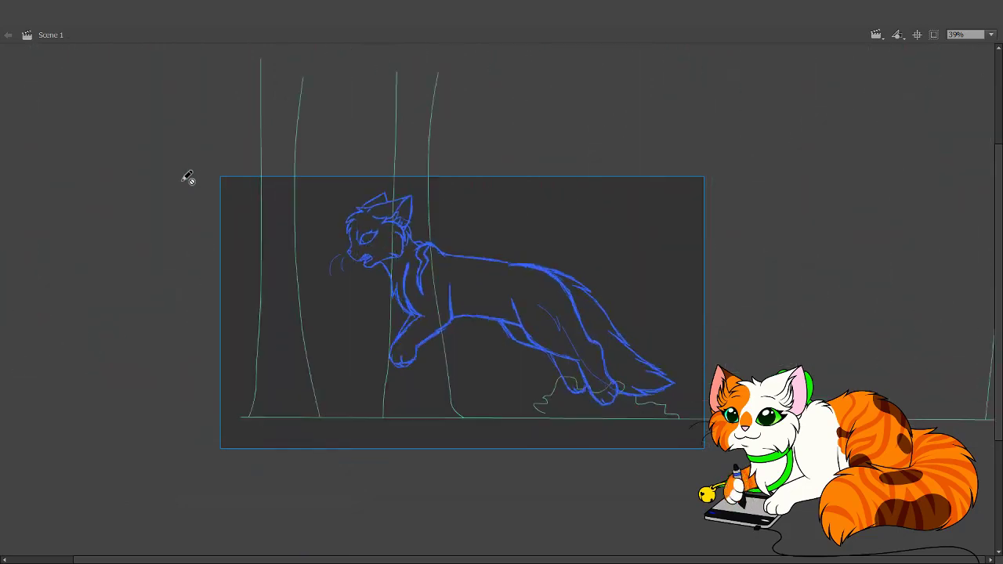
key(.)
key(.)
key(.)
key(.)
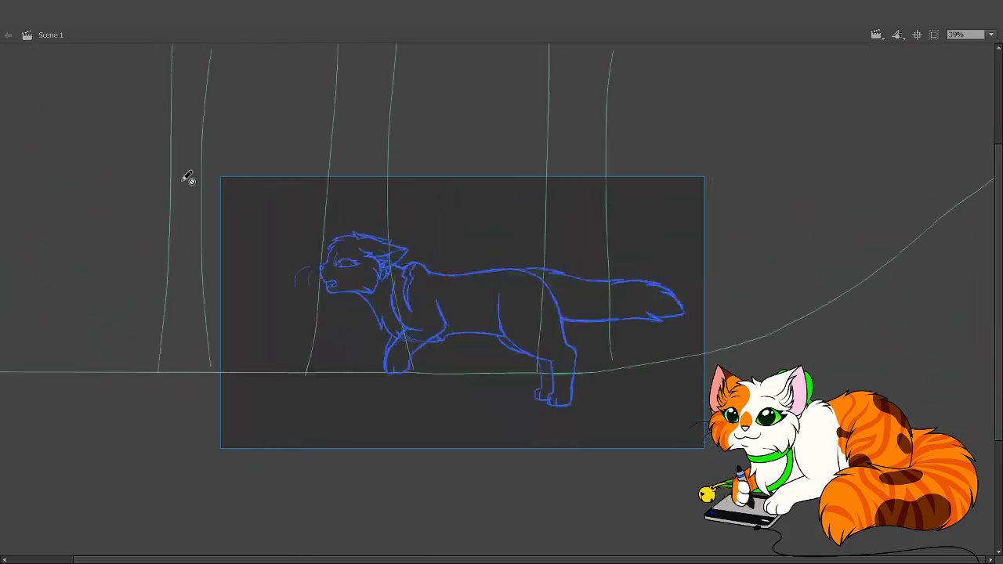
key(.)
key(.)
key(.)
key(.)
key(.)
key(.)
key(.)
key(.)
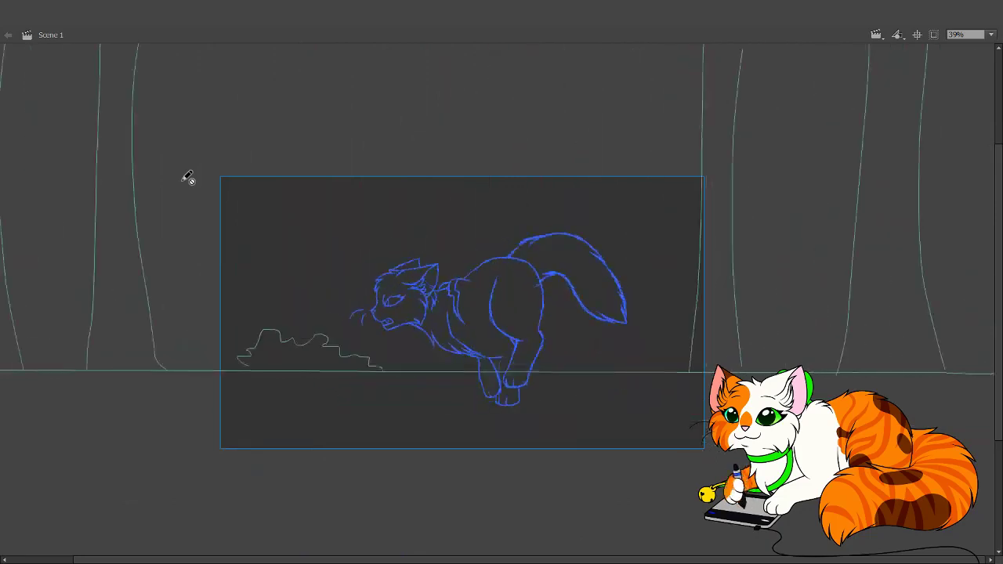
key(.)
key(.)
key(.)
key(.)
key(.)
key(.)
key(.)
key(.)
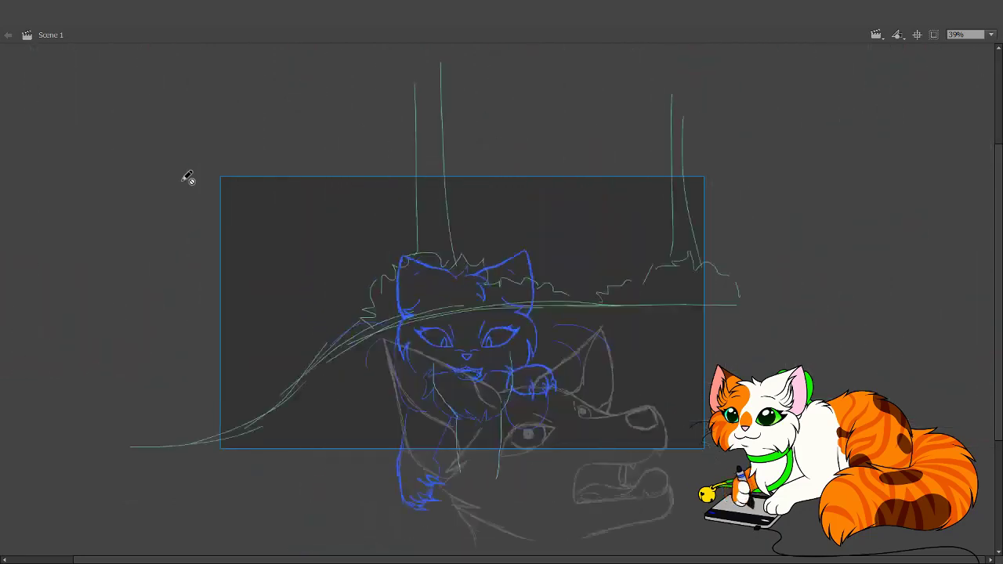
key(.)
key(.)
key(.)
key(.)
key(.)
key(.)
key(.)
key(.)
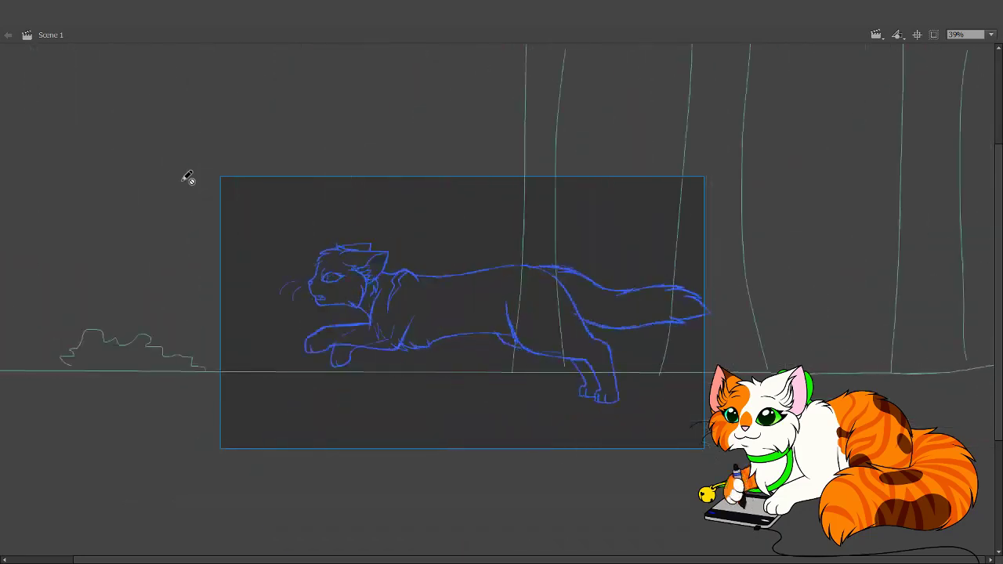
key(.)
key(.)
key(.)
key(.)
key(.)
key(.)
key(.)
key(.)
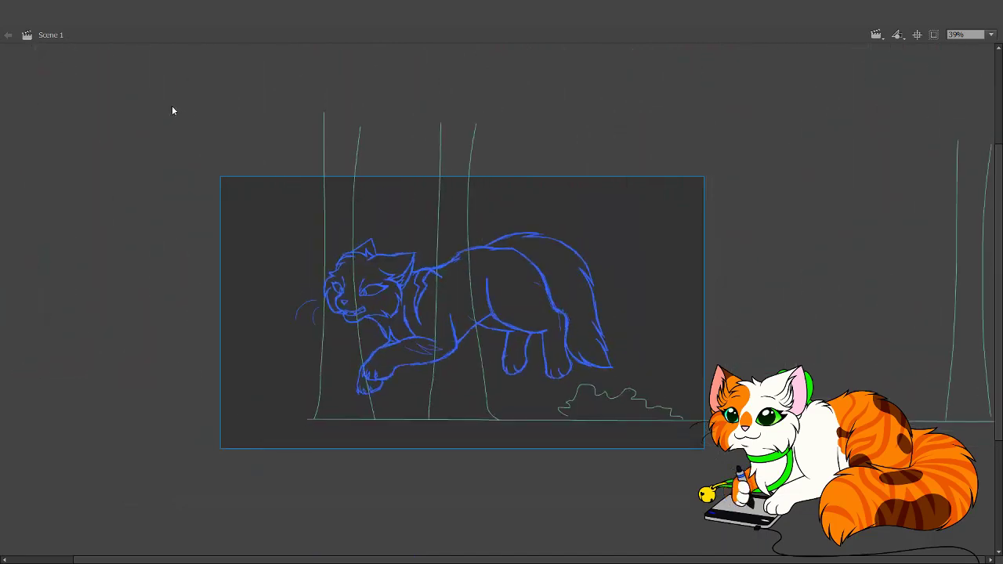
key(.)
key(.)
key(.)
key(.)
key(.)
key(.)
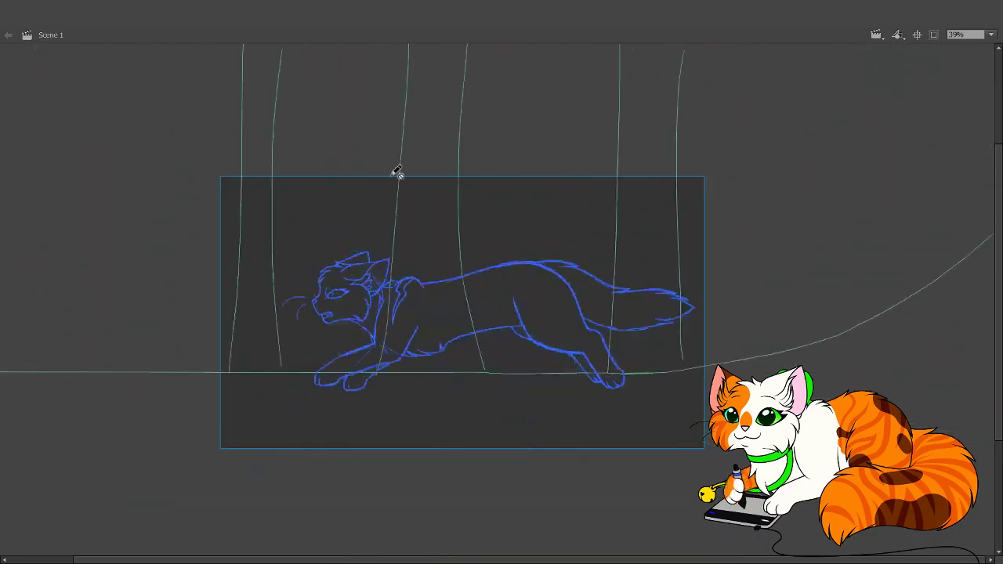
- Move ahead from the running poses to the leap and the front-facing prowl to examine the end of the sequence
key(.)
key(.)
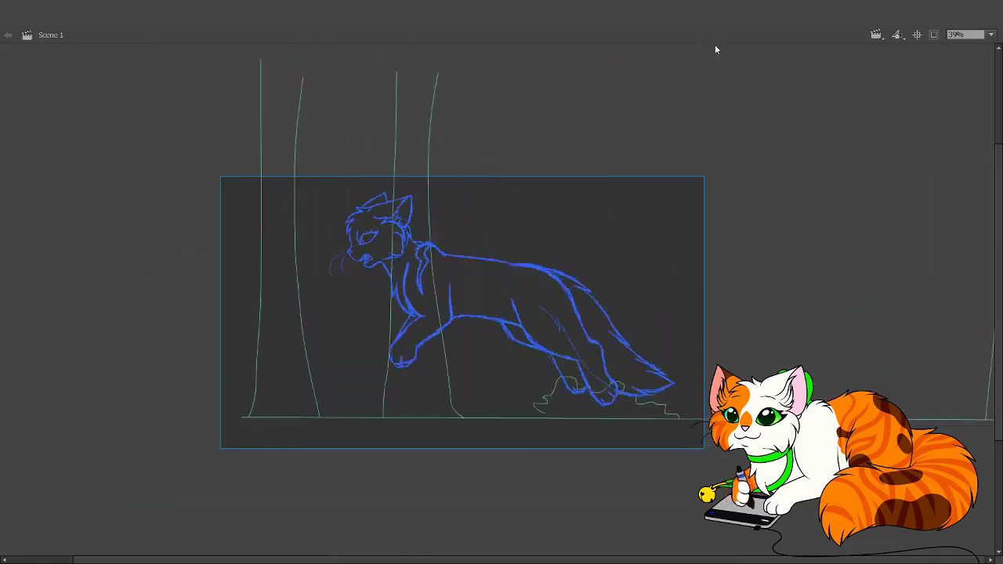
key(.)
key(.)
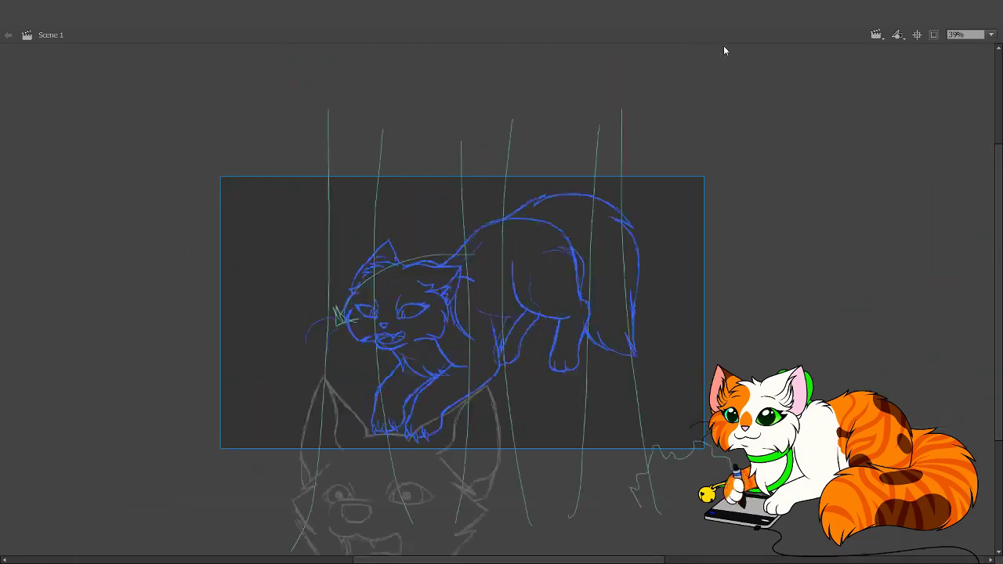
key(.)
key(.)
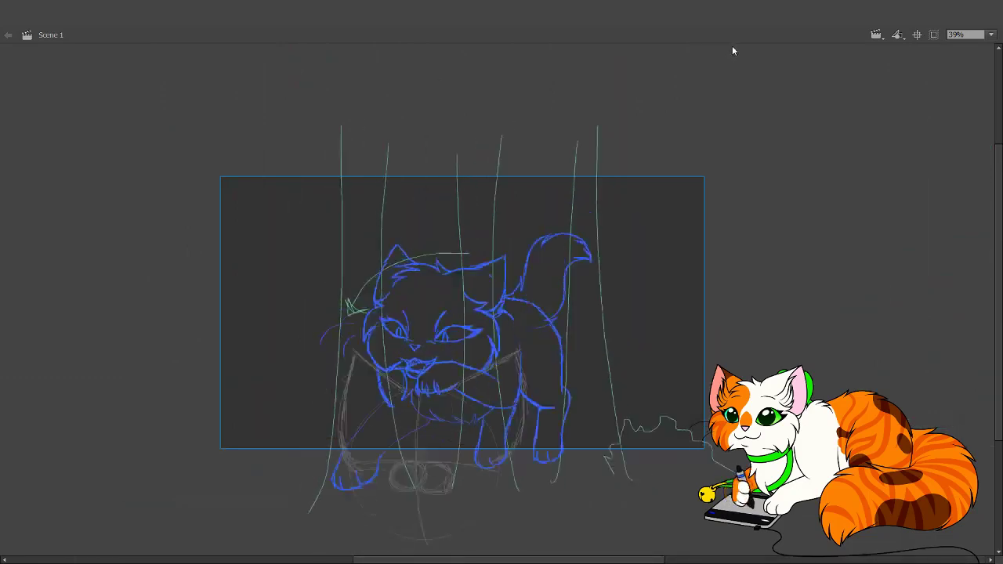
key(.)
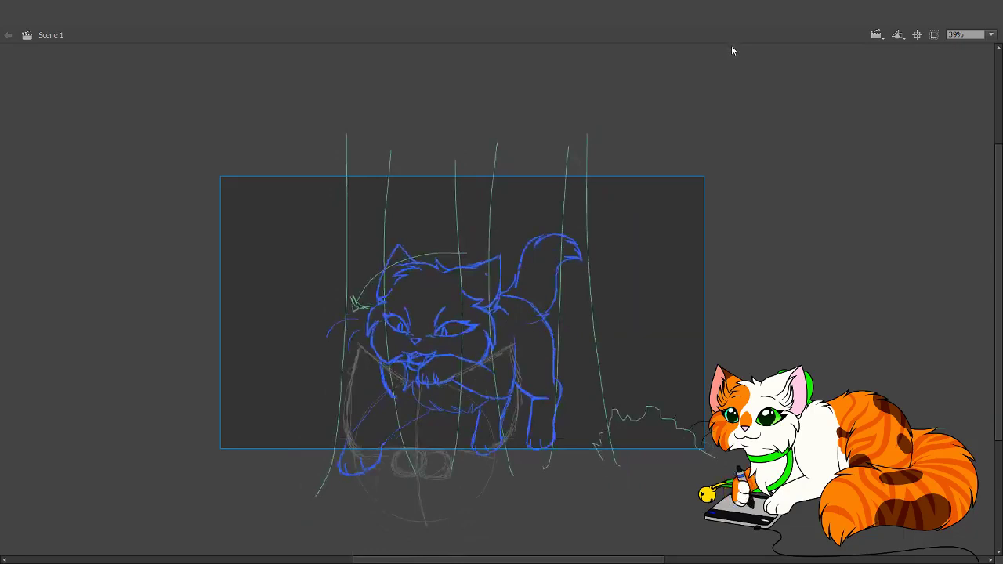
- Examine the front-facing cat poses up close over their onion skins, checking the ears, face, raised paw and forelegs frame by frame
key(ctrl+equal)
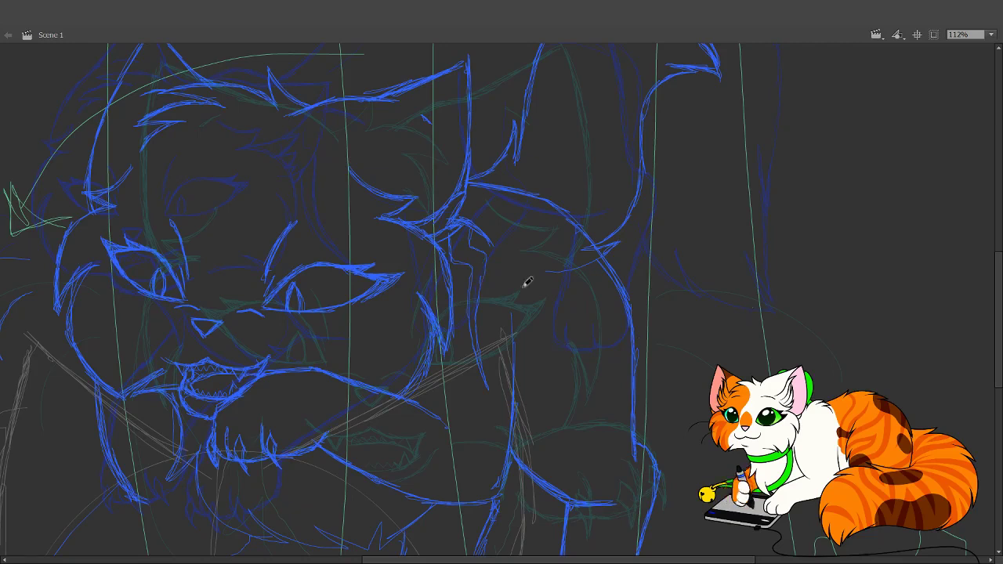
drag(588, 310, 640, 212)
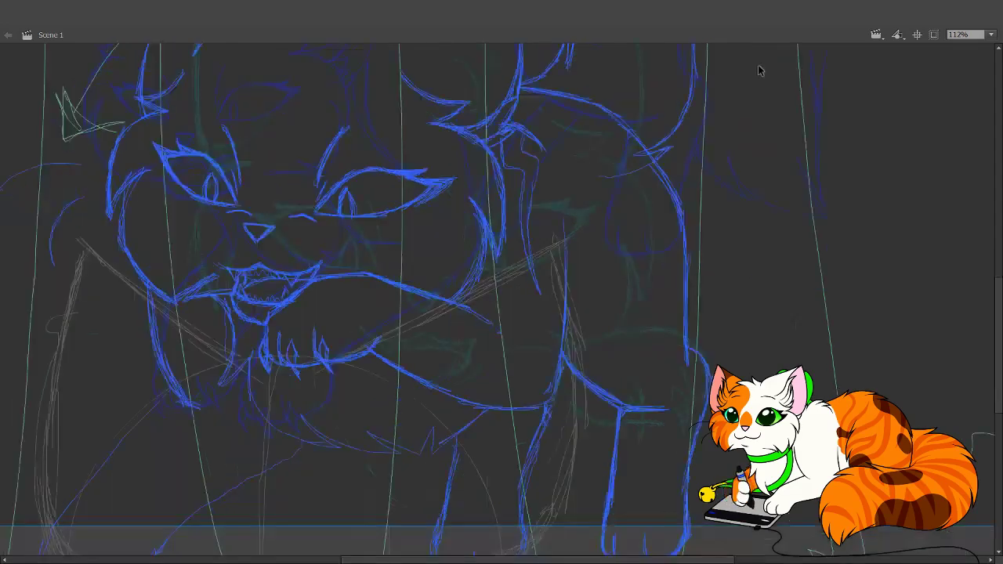
key(period)
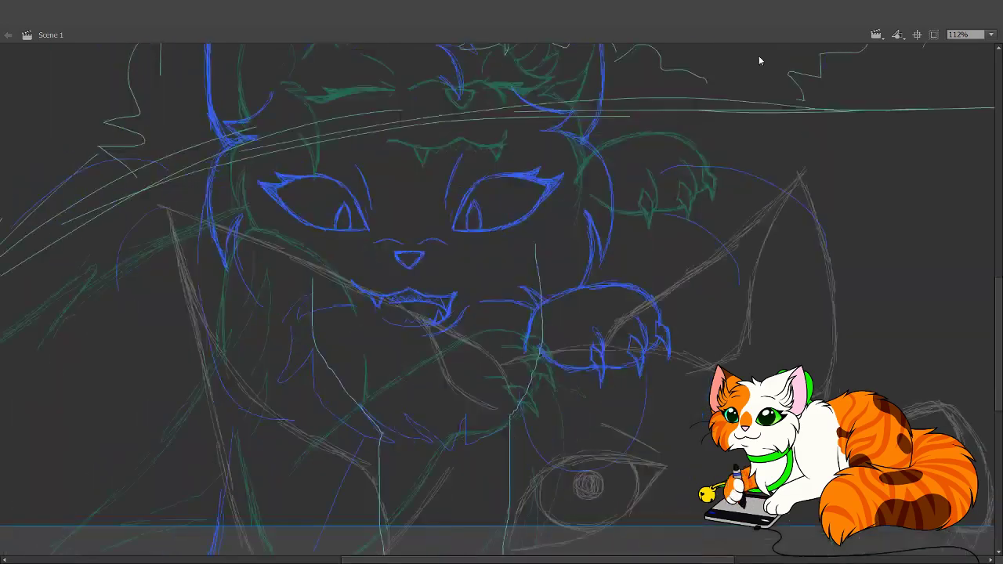
key(period)
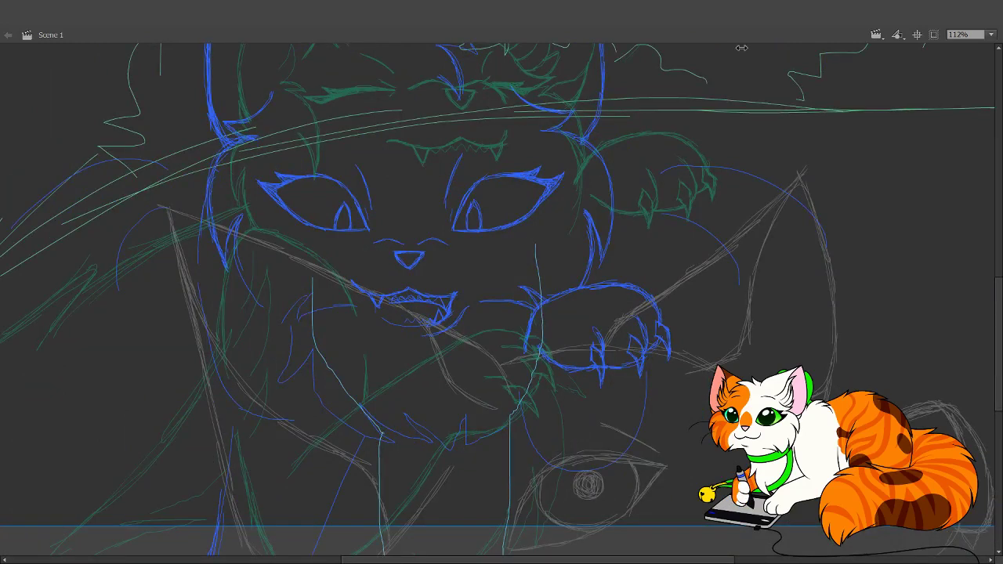
key(period)
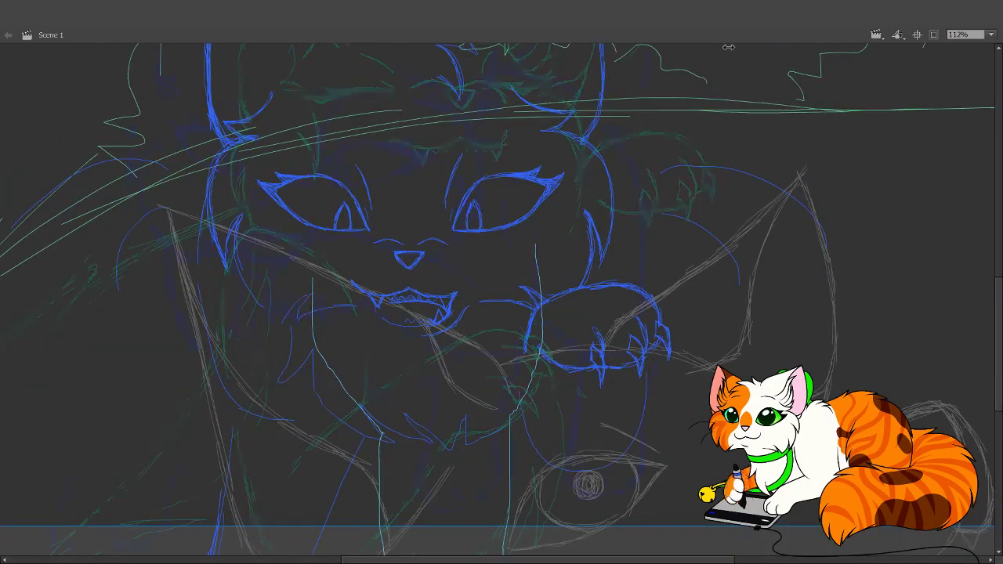
drag(454, 373, 474, 432)
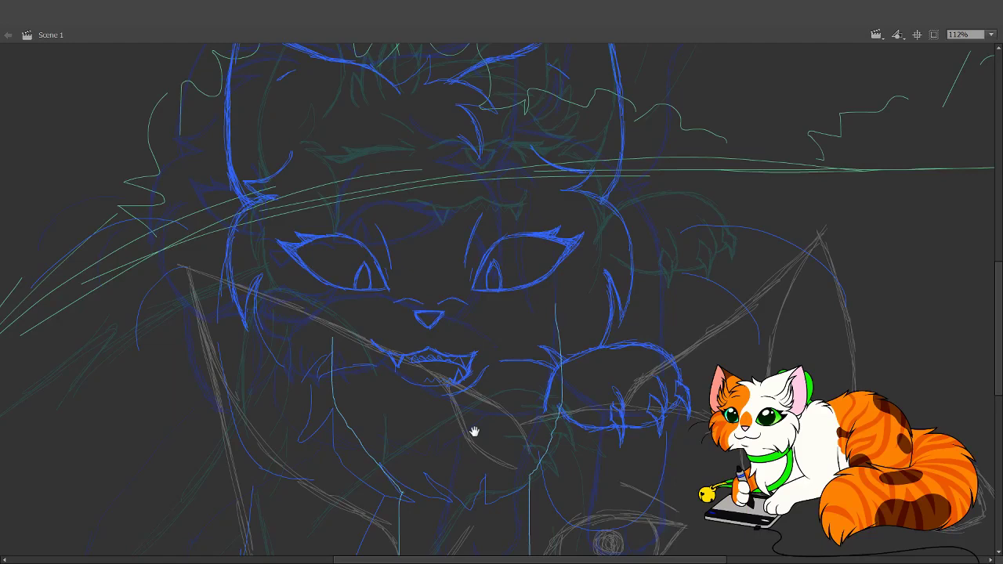
drag(539, 305, 594, 468)
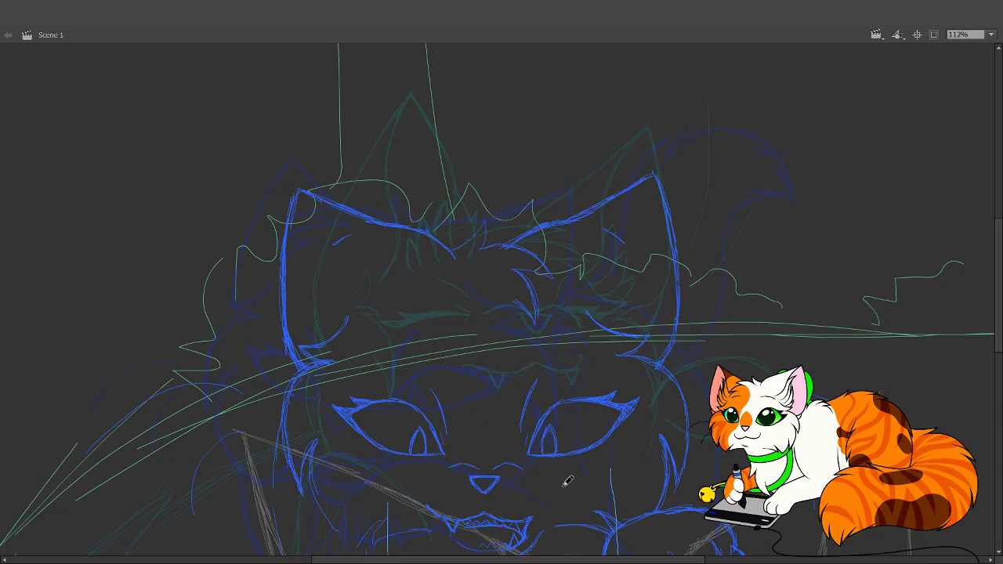
drag(568, 481, 639, 282)
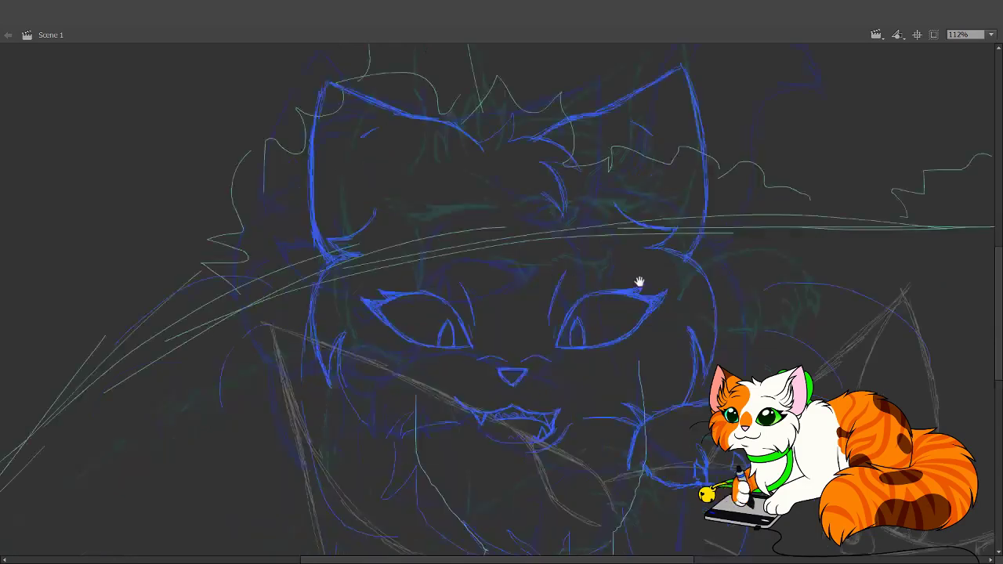
scroll(619, 278, down, 5)
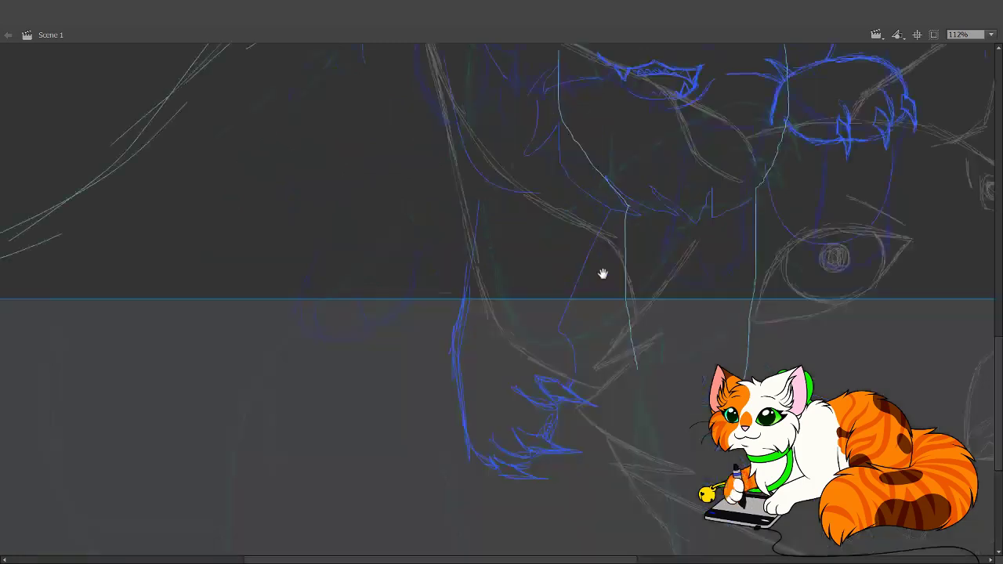
drag(603, 274, 534, 423)
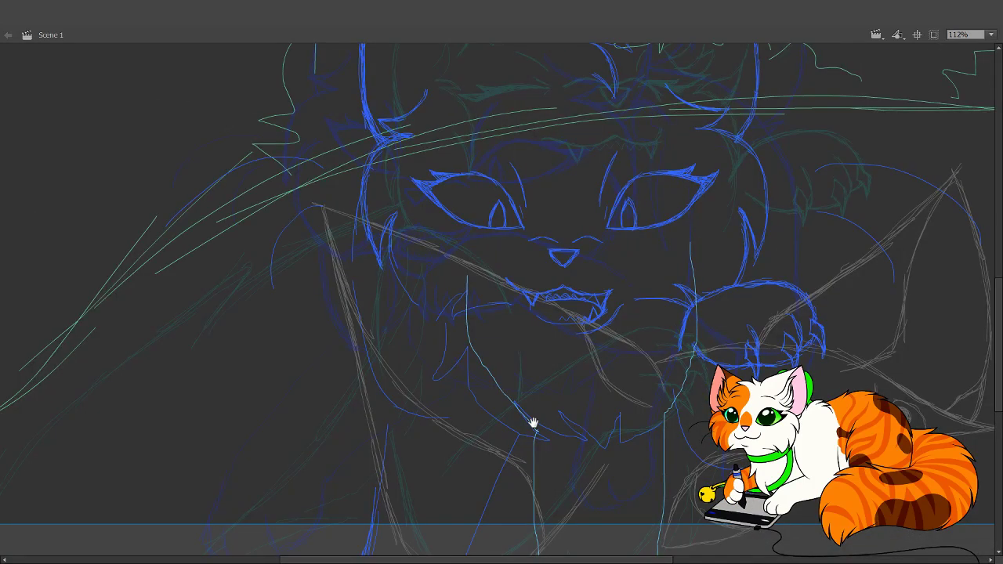
scroll(768, 71, up, 5)
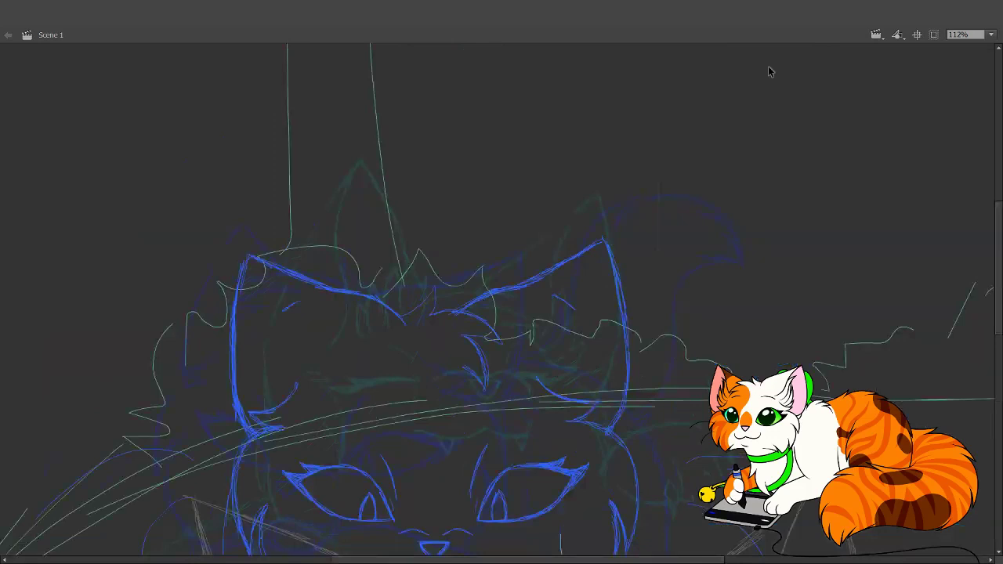
mouse_move(550, 225)
mouse_down()
mouse_move(554, 319)
mouse_move(637, 142)
mouse_up()
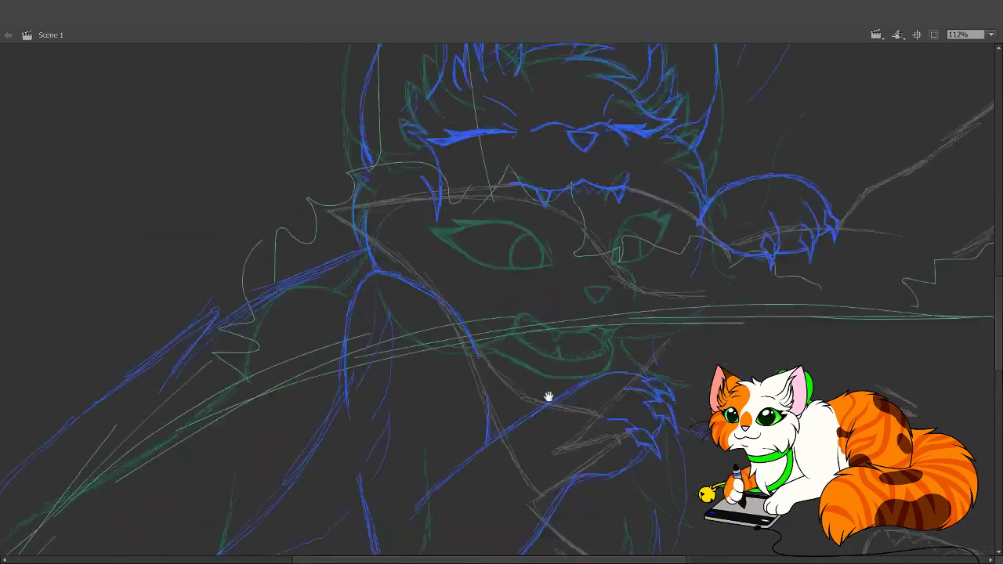
drag(605, 327, 718, 135)
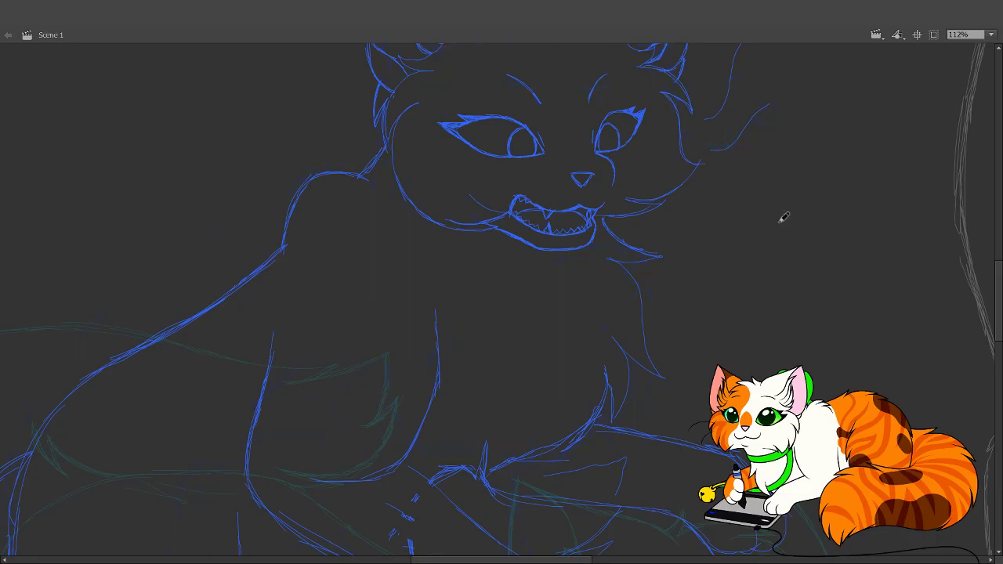
- Insert a blank keyframe between the open-mouthed standing pose and the crouching pose, keeping both visible as onion skins
key(F7)
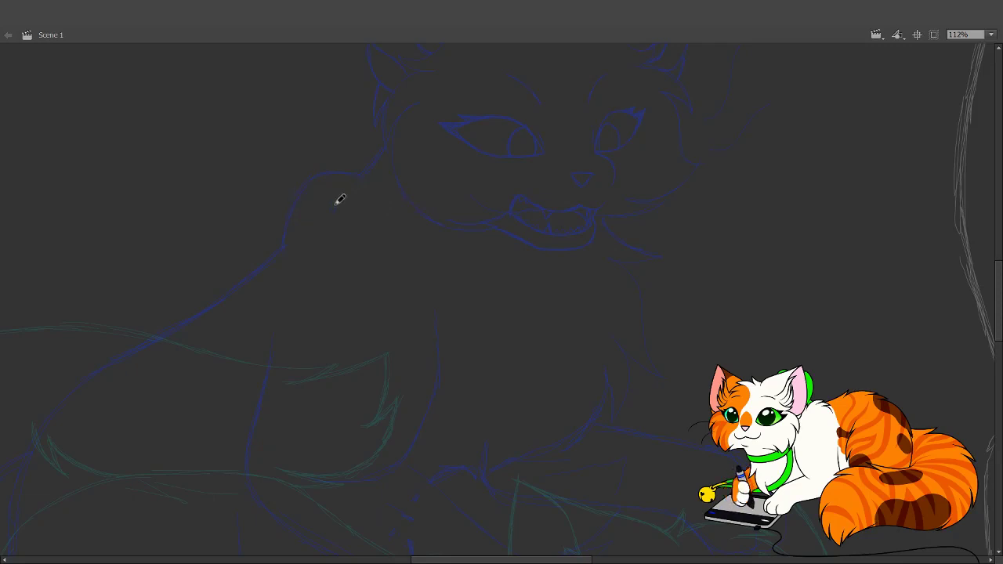
key(z)
key(ctrl+minus)
drag(727, 333, 618, 211)
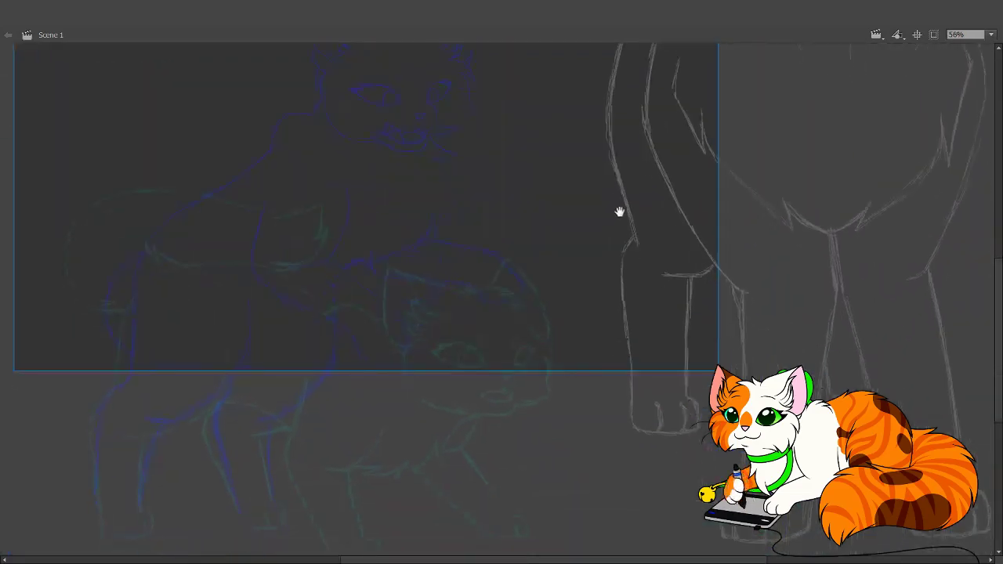
- Sketch a rough construction circle for the head over the standing pose's onion-skinned face
drag(508, 321, 545, 397)
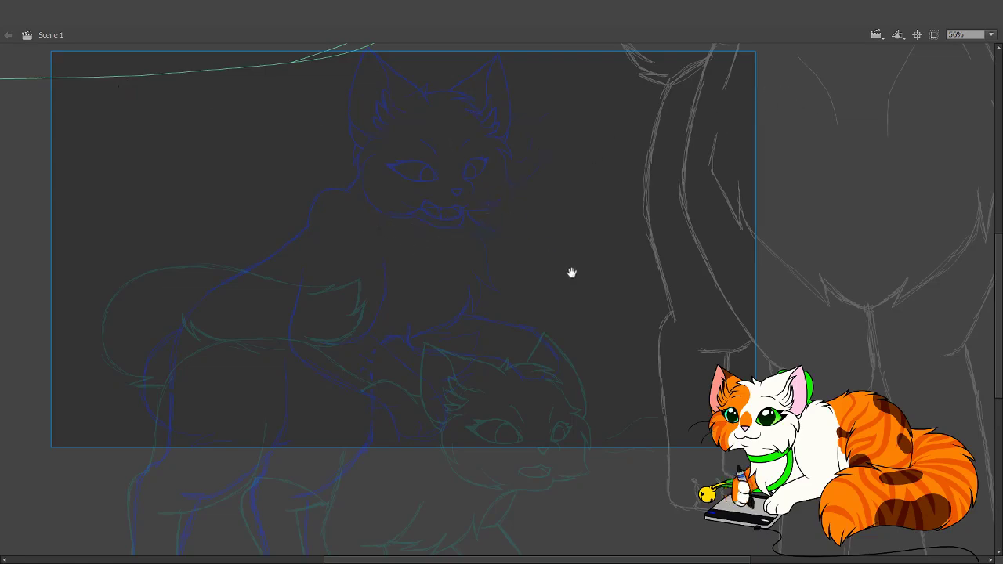
drag(536, 323, 489, 392)
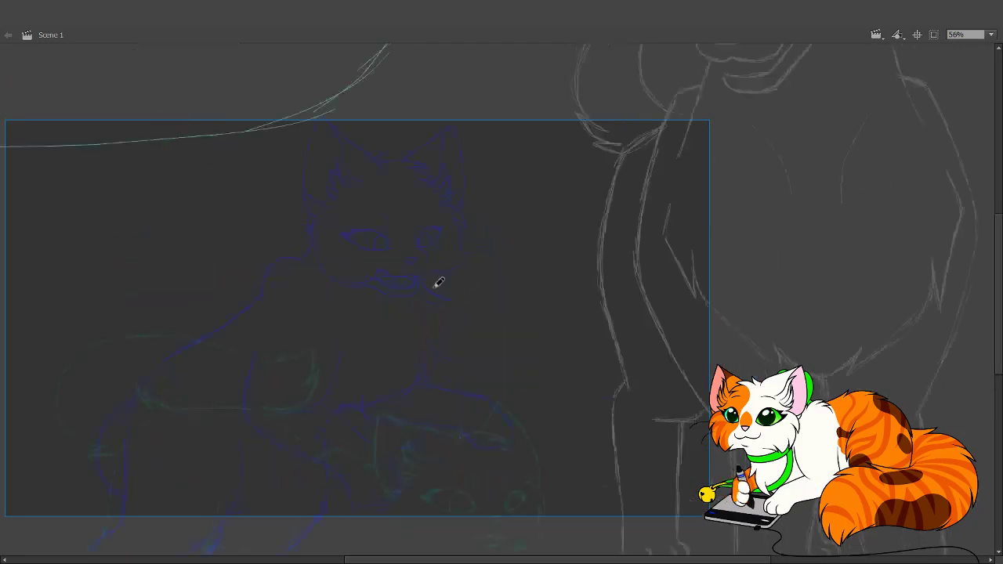
drag(450, 332, 474, 372)
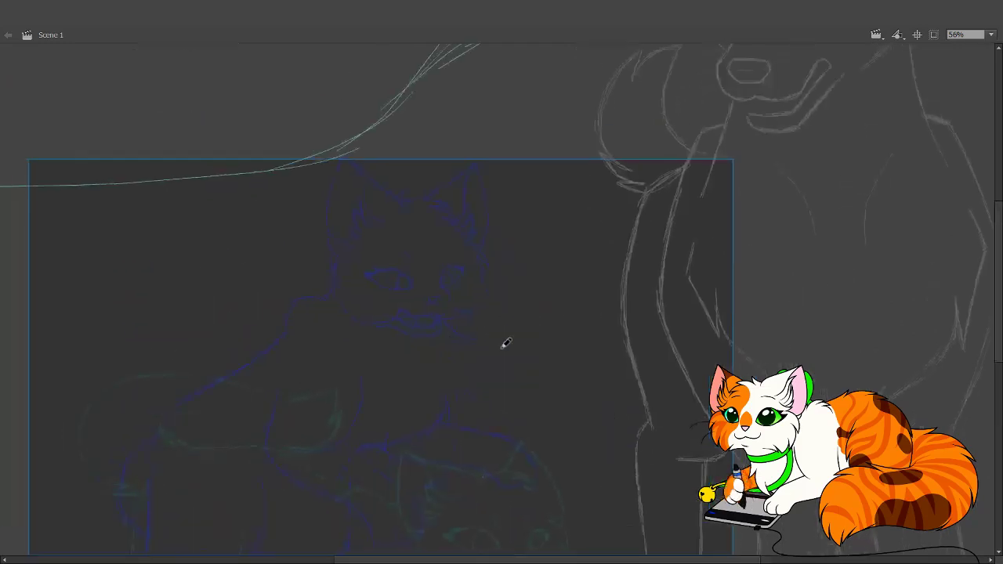
mouse_move(364, 226)
mouse_down()
mouse_move(351, 295)
mouse_move(358, 225)
mouse_move(366, 314)
mouse_move(354, 299)
mouse_move(426, 327)
mouse_move(376, 319)
mouse_move(439, 324)
mouse_move(473, 294)
mouse_move(479, 259)
mouse_move(475, 267)
mouse_move(455, 215)
mouse_move(391, 203)
mouse_move(413, 203)
mouse_move(366, 213)
mouse_up()
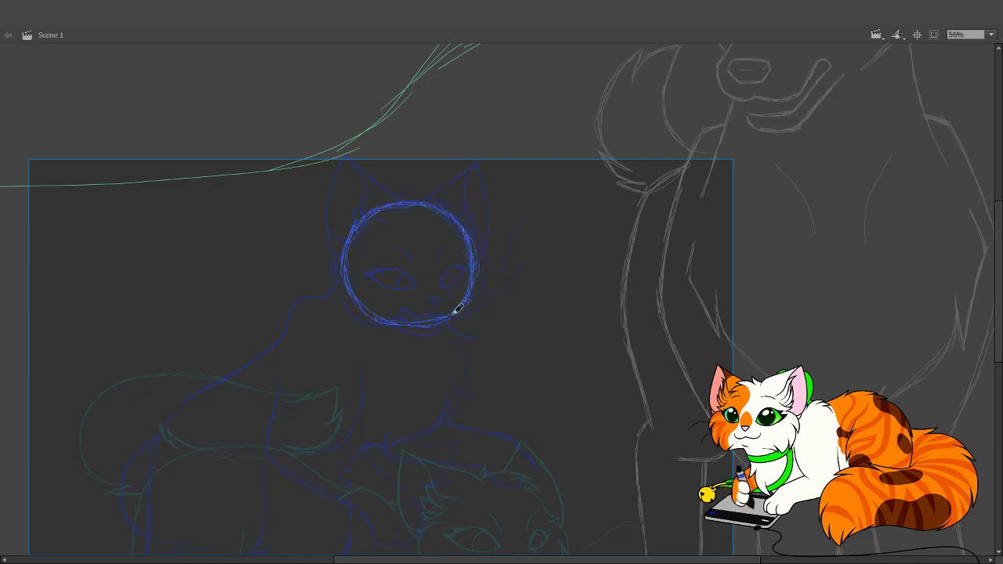
key(ctrl+shift+a)
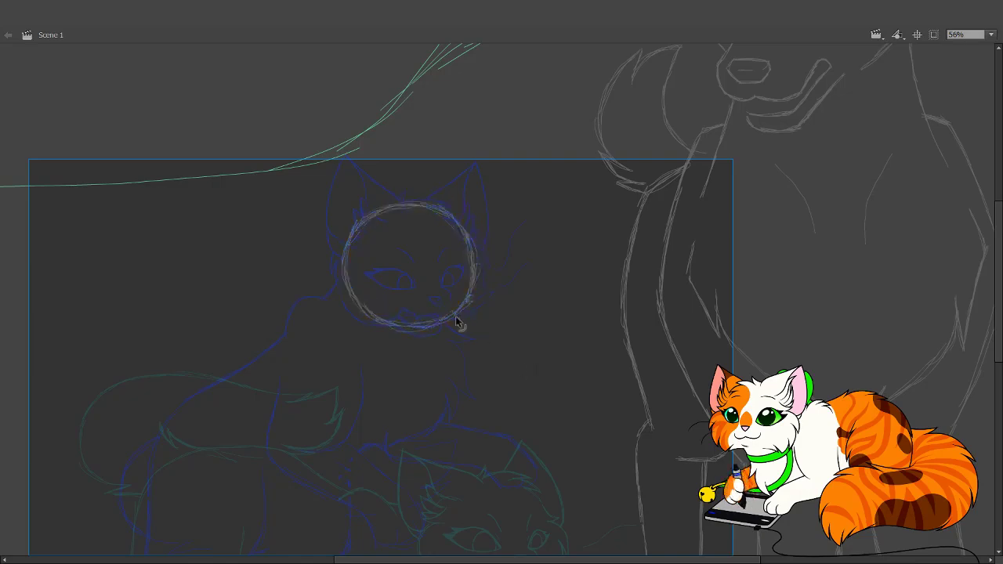
- Move the head circle down and forward, to about midway between the standing and crouching poses' heads
key(v)
click(449, 328)
mouse_move(453, 324)
mouse_down()
mouse_move(519, 401)
mouse_move(504, 430)
mouse_up()
key(b)
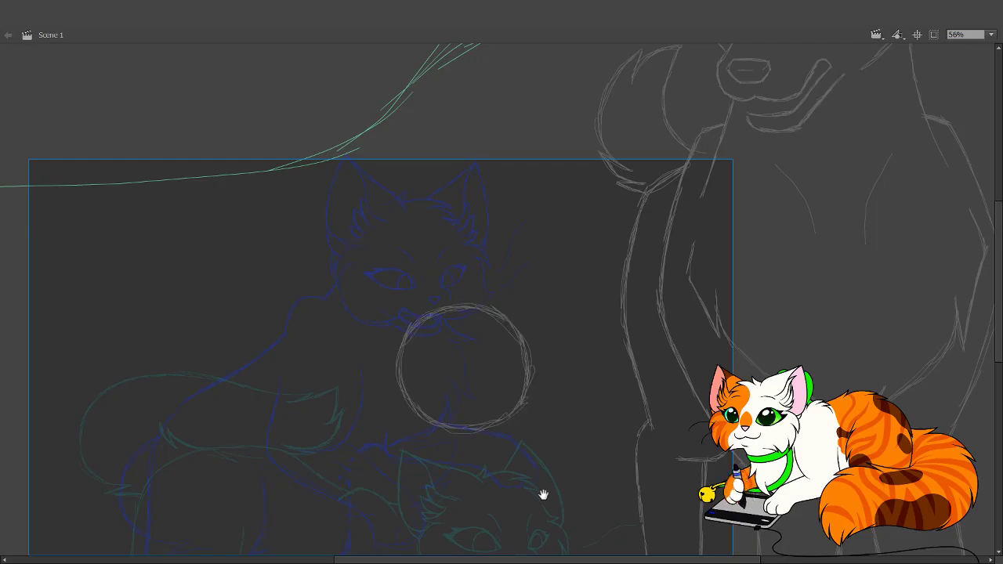
- Sketch bent gesture lines for both forelegs between the standing and crouching poses, with the lower legs reaching forward
scroll(554, 337, down, 5)
mouse_move(566, 293)
mouse_down()
mouse_move(557, 306)
mouse_move(588, 317)
mouse_move(600, 379)
mouse_up()
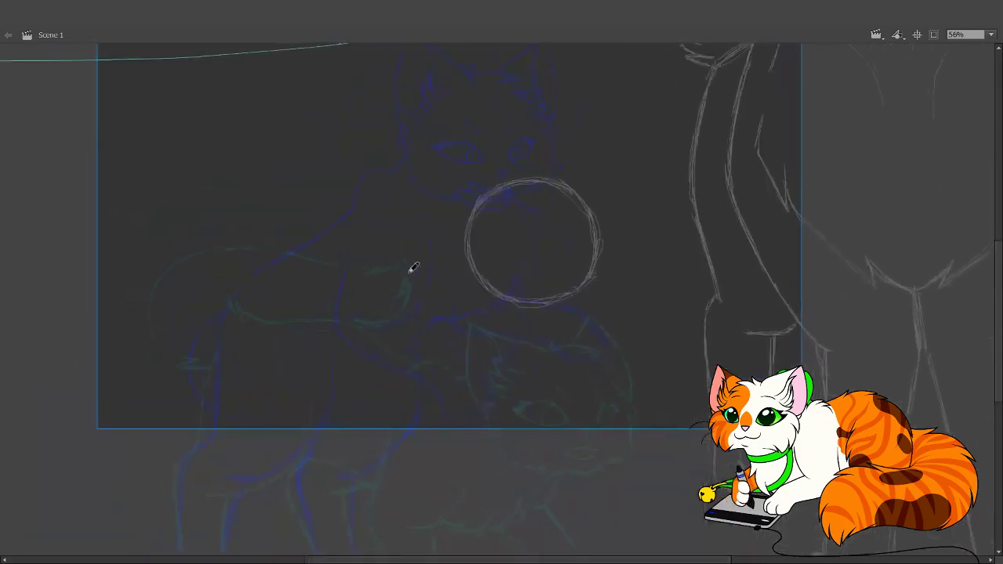
mouse_move(414, 263)
mouse_down()
mouse_move(429, 326)
mouse_move(427, 311)
mouse_move(409, 388)
mouse_up()
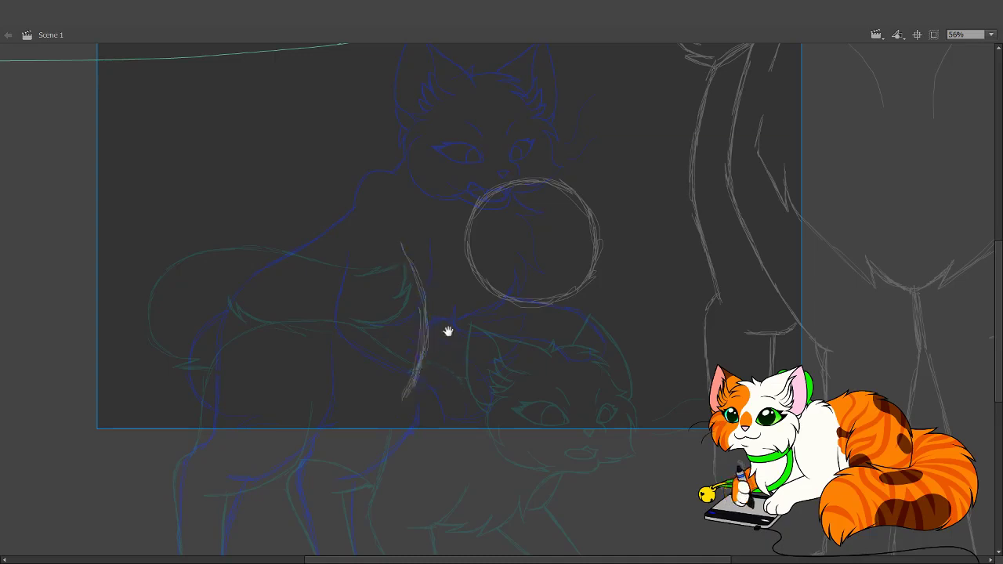
scroll(410, 306, down, 3)
drag(384, 288, 462, 398)
key(ctrl+z)
drag(405, 298, 455, 395)
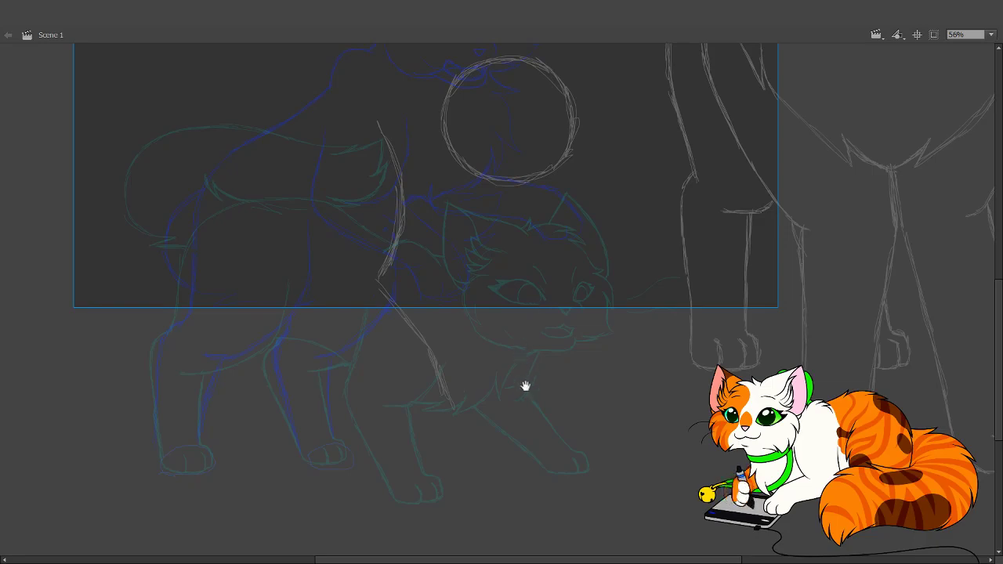
drag(524, 385, 494, 421)
mouse_move(408, 194)
mouse_down()
mouse_move(446, 277)
mouse_move(435, 245)
mouse_move(430, 331)
mouse_move(535, 414)
mouse_up()
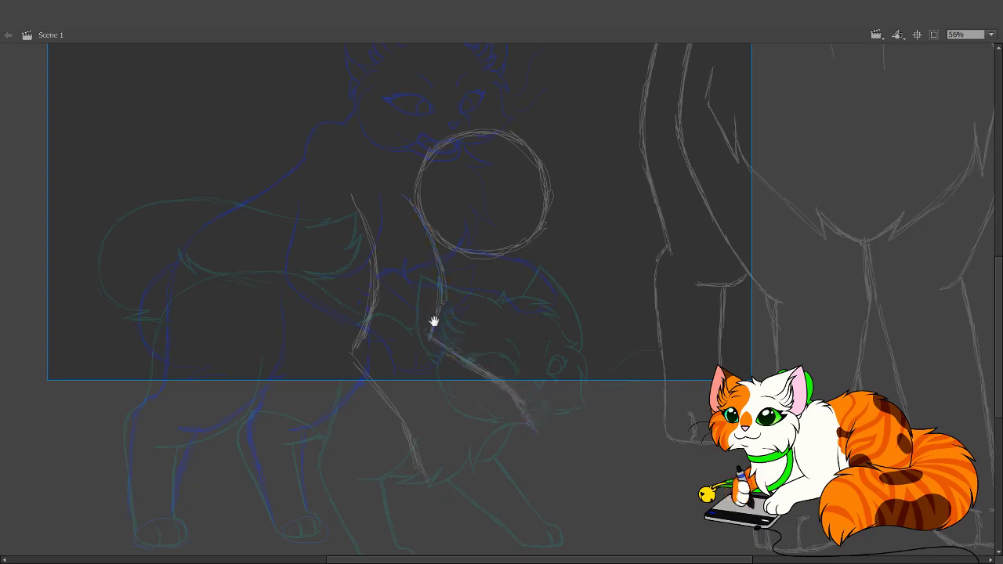
- Sketch gesture lines for both hind legs from the hips down to the onion-skinned hind paws
scroll(486, 306, left, 5)
scroll(427, 313, down, 2)
mouse_move(341, 237)
mouse_down()
mouse_move(347, 332)
mouse_move(341, 238)
mouse_move(344, 336)
mouse_move(282, 399)
mouse_move(291, 486)
mouse_up()
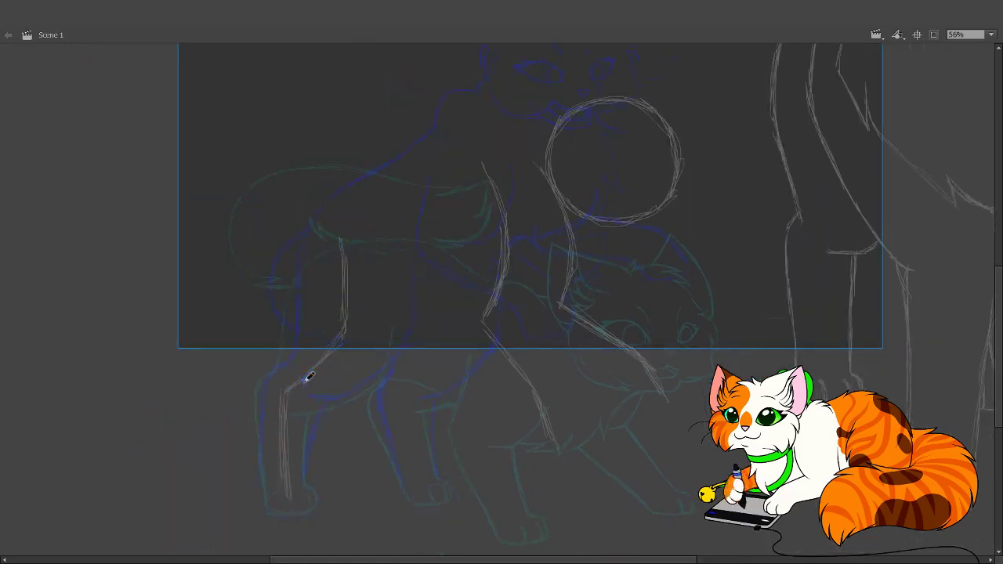
mouse_move(432, 241)
mouse_down()
mouse_move(444, 340)
mouse_move(394, 398)
mouse_move(406, 401)
mouse_move(400, 396)
mouse_move(423, 479)
mouse_up()
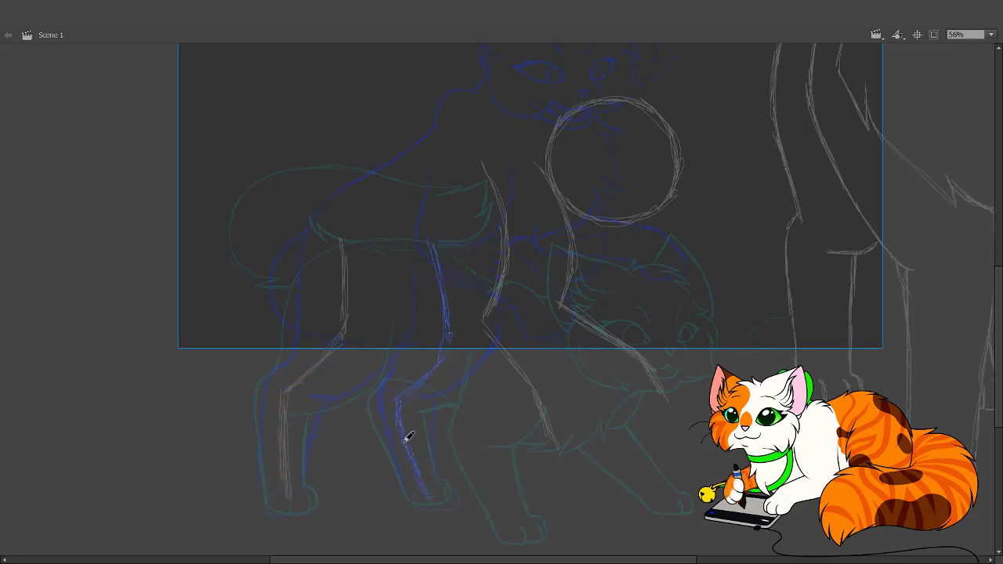
drag(397, 403, 407, 437)
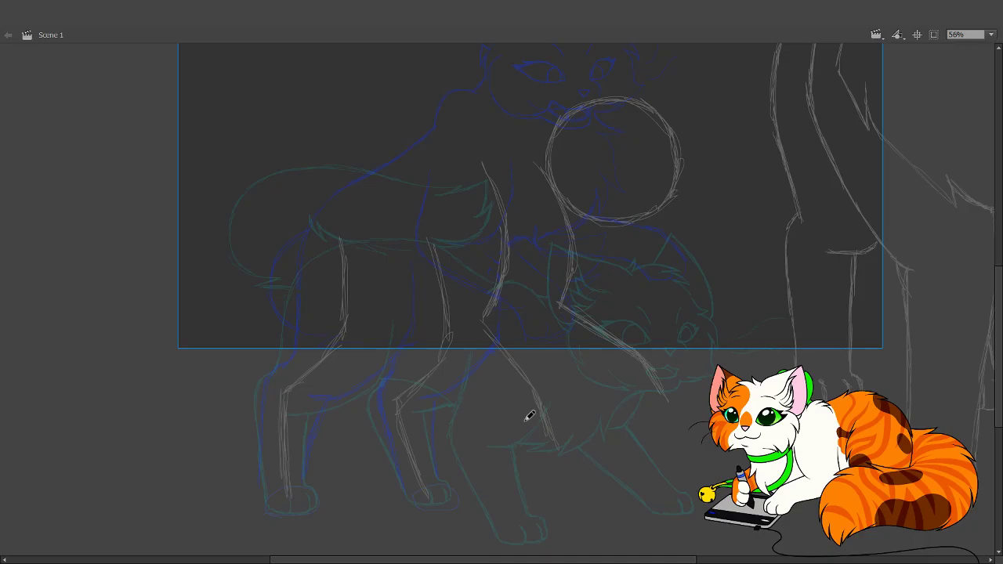
- Sketch a curved back line running from below the head circle to the rump and rounding down over the haunch
scroll(391, 438, up, 3)
scroll(392, 439, right, 3)
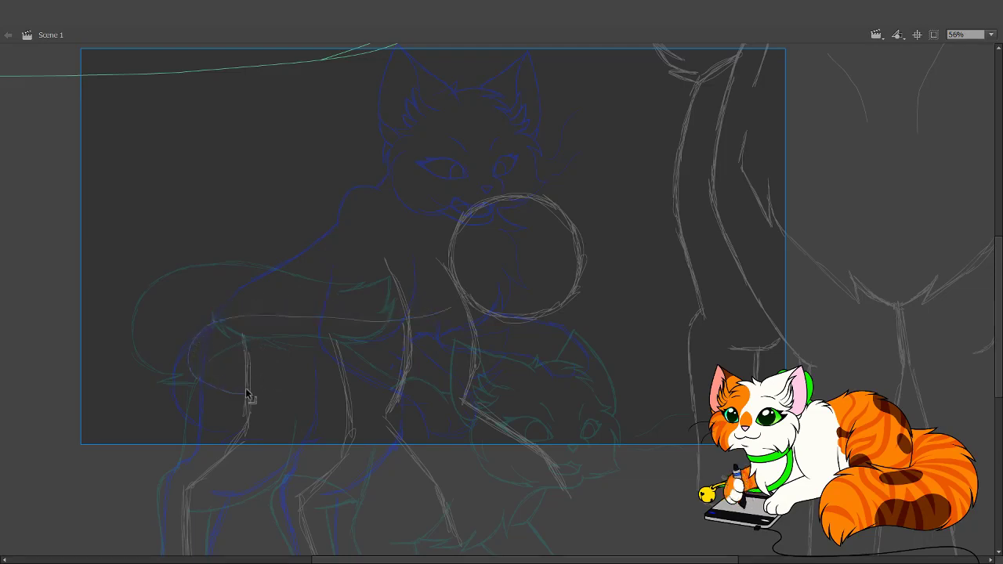
mouse_move(469, 307)
mouse_down()
mouse_move(384, 328)
mouse_move(227, 315)
mouse_up()
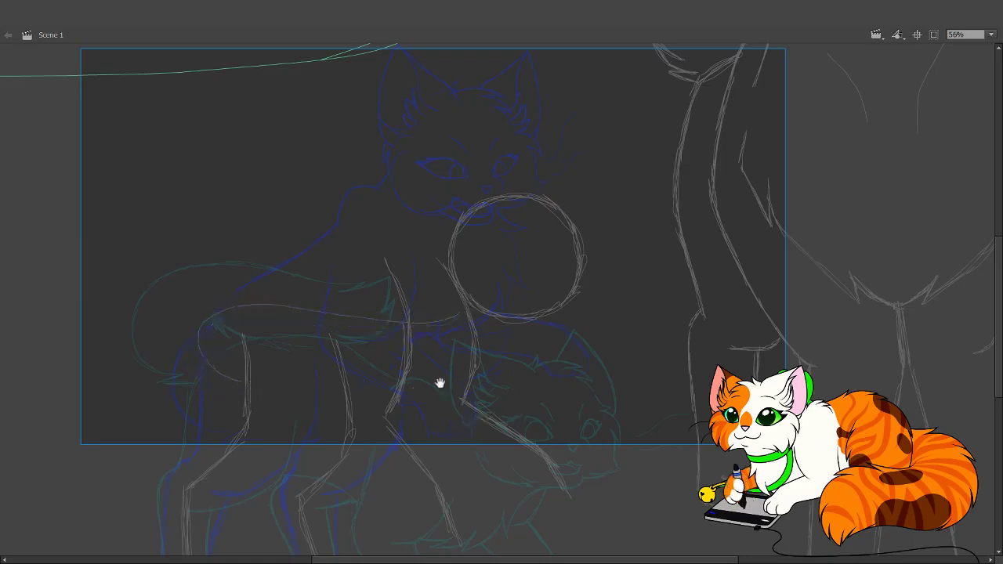
- Add a curved eye line, a vertical centre line and small muzzle and chin circles to the head circle
mouse_move(439, 385)
mouse_down()
mouse_move(414, 314)
mouse_move(384, 367)
mouse_move(430, 313)
mouse_move(436, 287)
mouse_move(427, 383)
mouse_up()
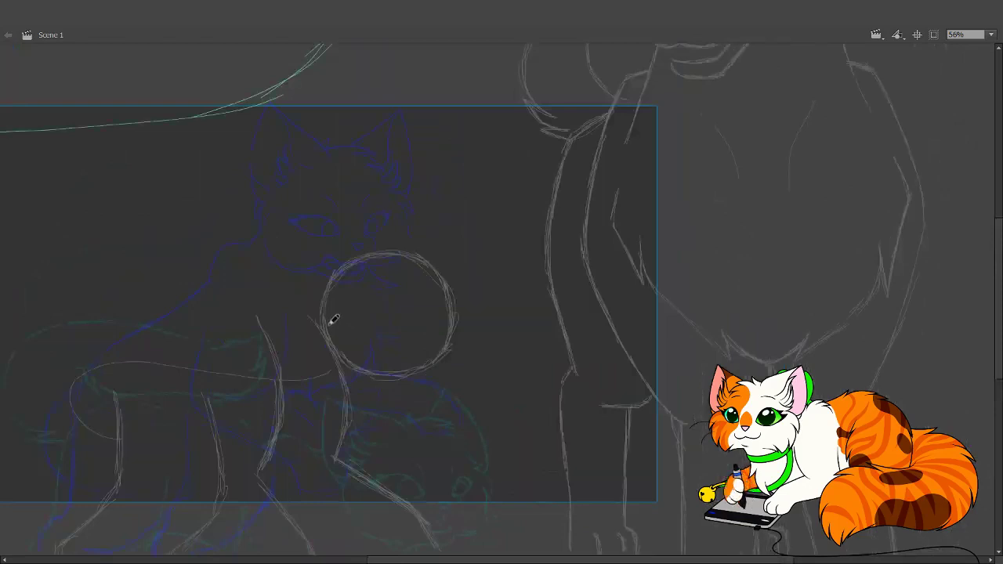
mouse_move(441, 321)
mouse_down()
mouse_move(335, 322)
mouse_move(441, 321)
mouse_move(335, 323)
mouse_move(426, 330)
mouse_move(385, 333)
mouse_move(451, 321)
mouse_up()
key(ctrl+z)
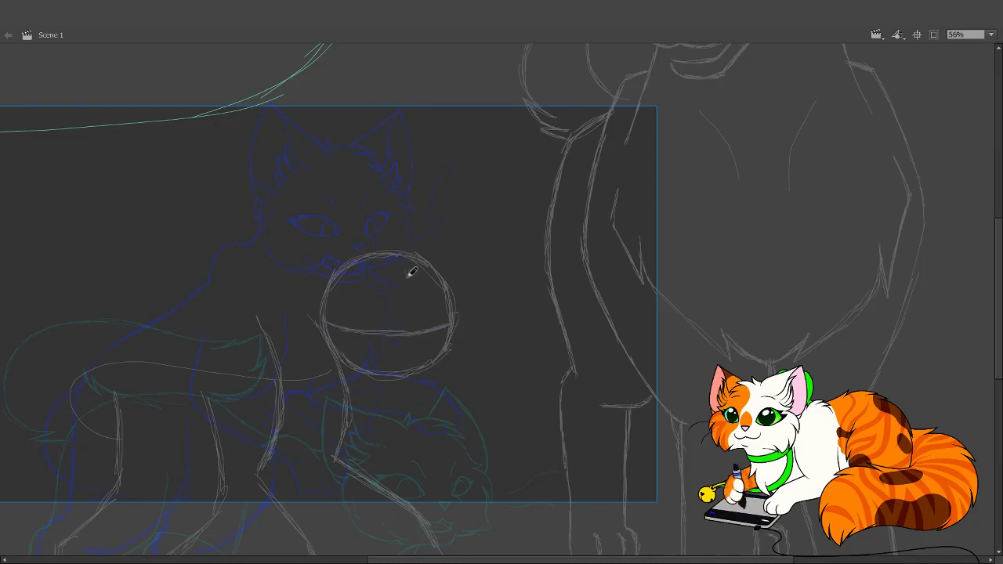
mouse_move(401, 255)
mouse_down()
mouse_move(414, 351)
mouse_move(415, 296)
mouse_move(407, 371)
mouse_move(416, 345)
mouse_move(404, 331)
mouse_move(414, 353)
mouse_move(425, 328)
mouse_move(437, 332)
mouse_move(421, 351)
mouse_up()
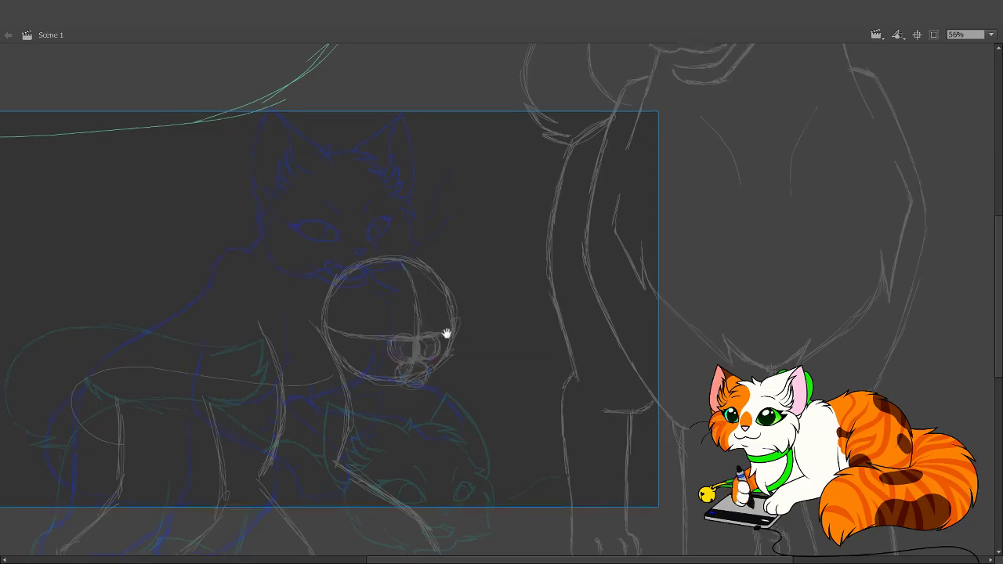
- Sketch two pointed ears on top of the head circle
scroll(446, 333, up, 2)
scroll(446, 333, left, 1)
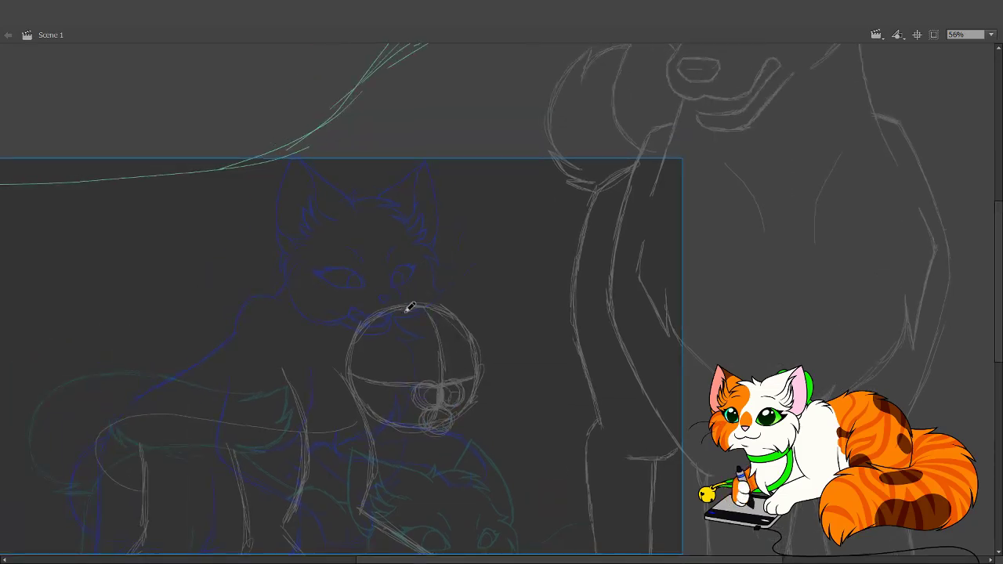
mouse_move(409, 306)
mouse_down()
mouse_move(354, 255)
mouse_move(403, 294)
mouse_move(350, 259)
mouse_move(398, 295)
mouse_move(353, 258)
mouse_move(336, 333)
mouse_move(343, 282)
mouse_move(350, 364)
mouse_move(338, 350)
mouse_move(363, 369)
mouse_move(338, 304)
mouse_move(347, 363)
mouse_move(346, 273)
mouse_move(341, 355)
mouse_move(345, 267)
mouse_move(345, 349)
mouse_up()
key(ctrl+z)
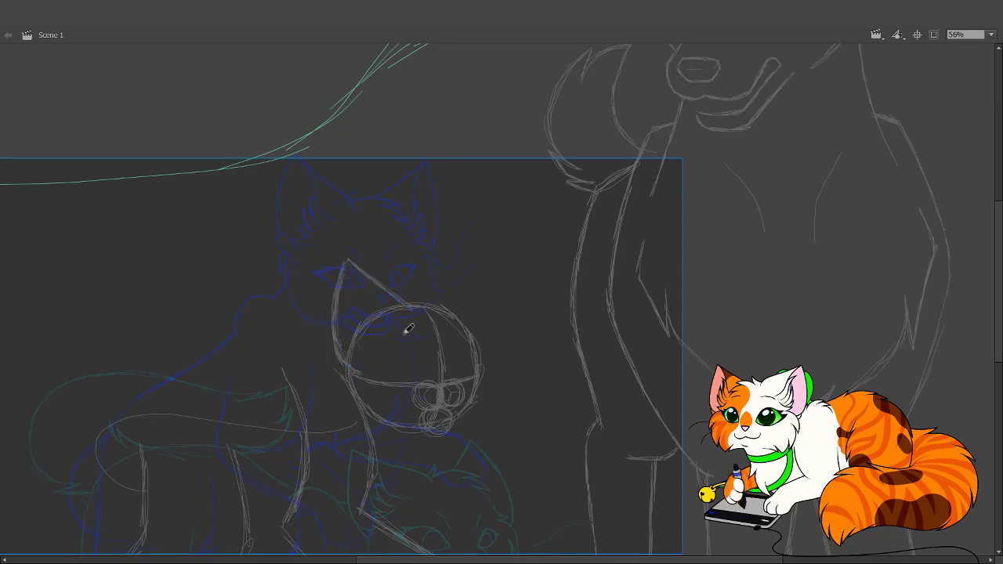
mouse_move(427, 308)
mouse_down()
mouse_move(452, 271)
mouse_move(443, 291)
mouse_move(463, 264)
mouse_move(470, 269)
mouse_move(486, 300)
mouse_move(479, 365)
mouse_move(556, 202)
mouse_up()
key(ctrl+z)
- Try to sketch a neck and back line sweeping from the side of the head down toward the rump
drag(531, 441, 612, 531)
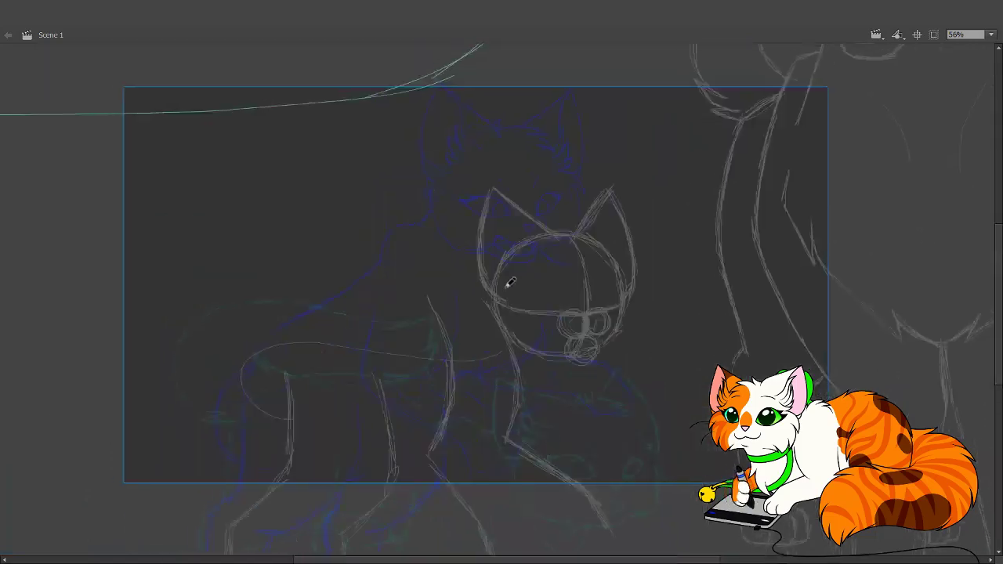
mouse_move(492, 286)
mouse_down()
mouse_move(472, 314)
mouse_move(314, 371)
mouse_up()
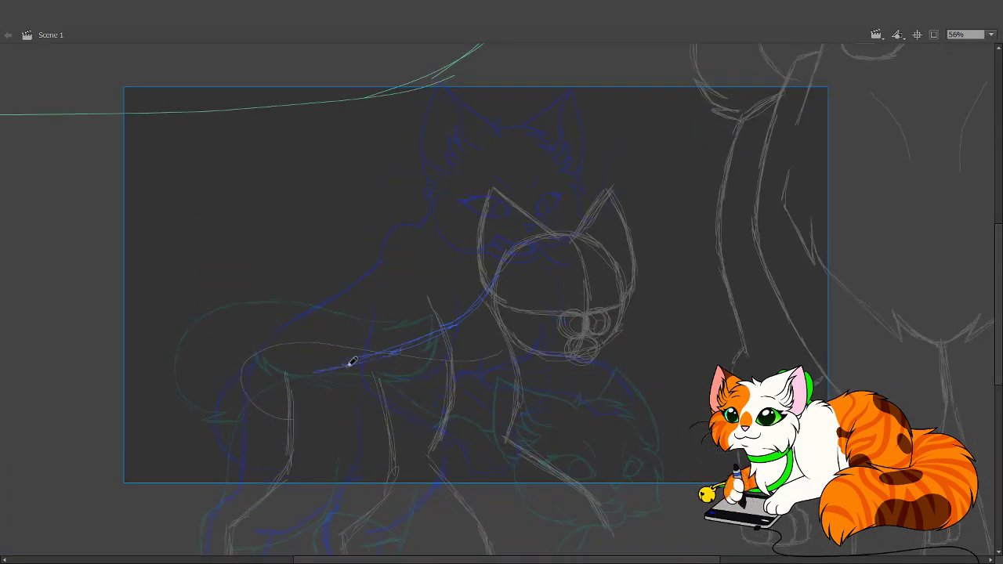
key(ctrl+z)
- Select the whole head sketch with its ears and muzzle and nudge it slightly forward and up
drag(593, 425, 600, 308)
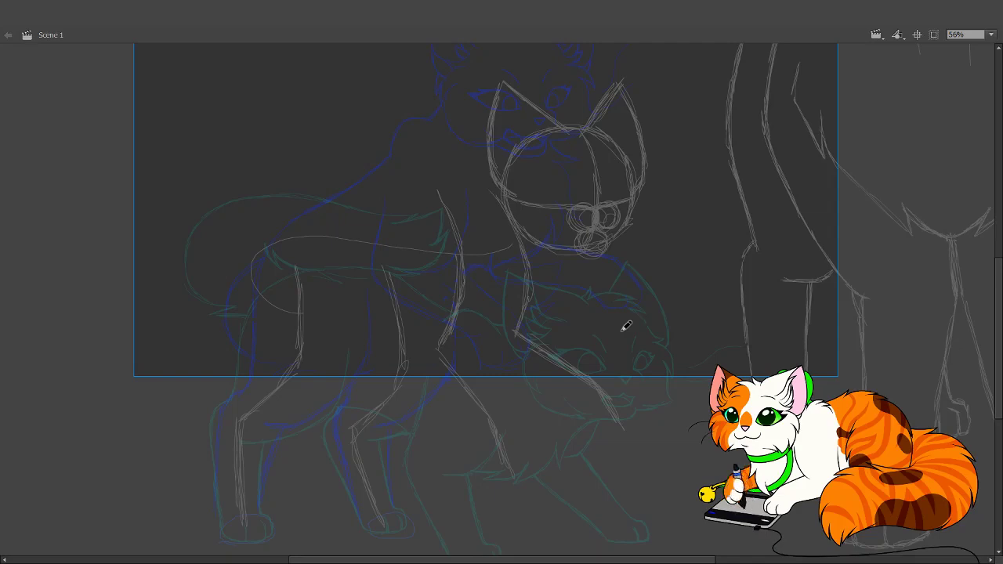
mouse_move(477, 331)
mouse_down()
mouse_move(447, 354)
mouse_move(471, 350)
mouse_move(356, 440)
mouse_up()
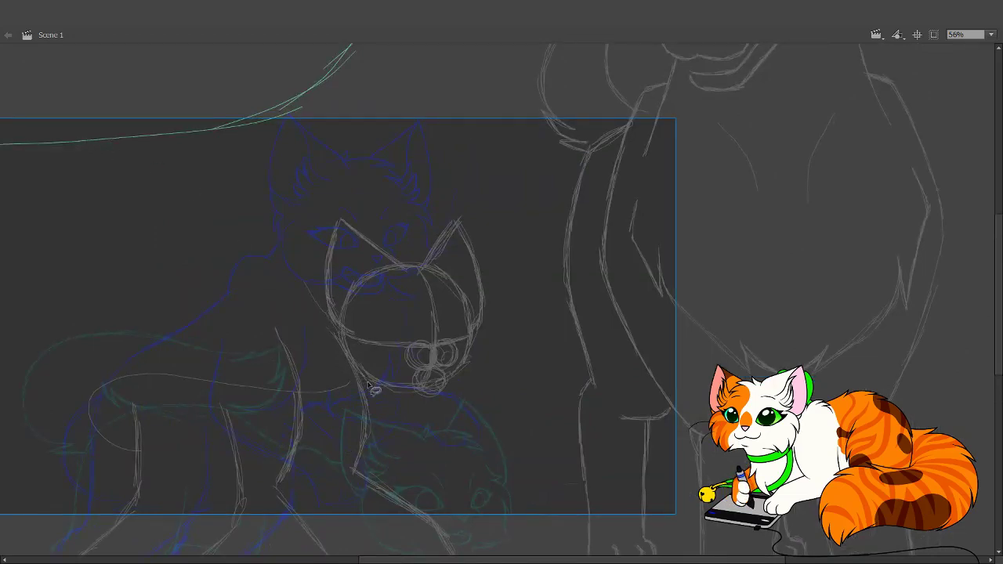
mouse_move(368, 381)
mouse_down()
mouse_move(578, 302)
mouse_move(442, 184)
mouse_move(274, 216)
mouse_up()
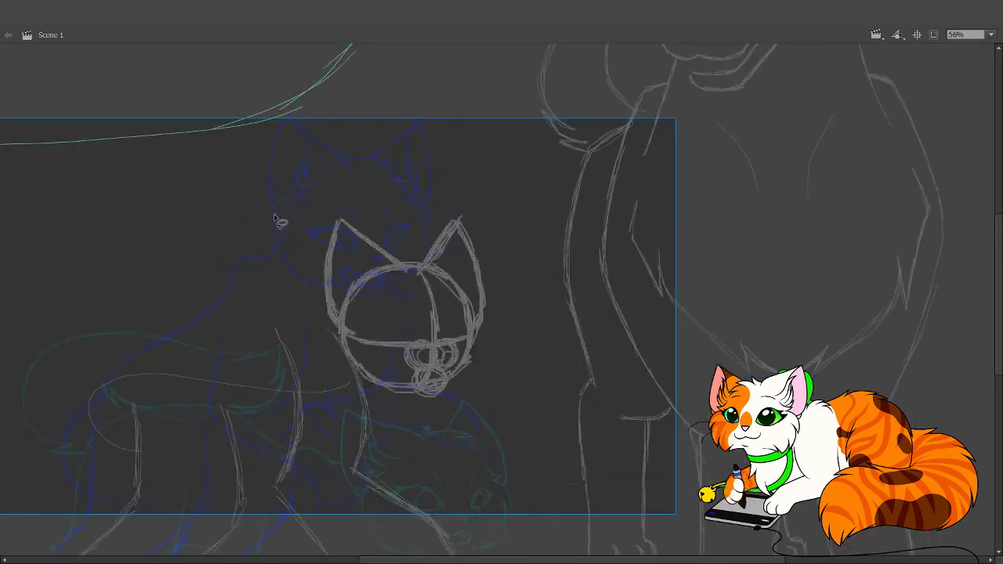
key(shift+Right)
key(shift+Down)
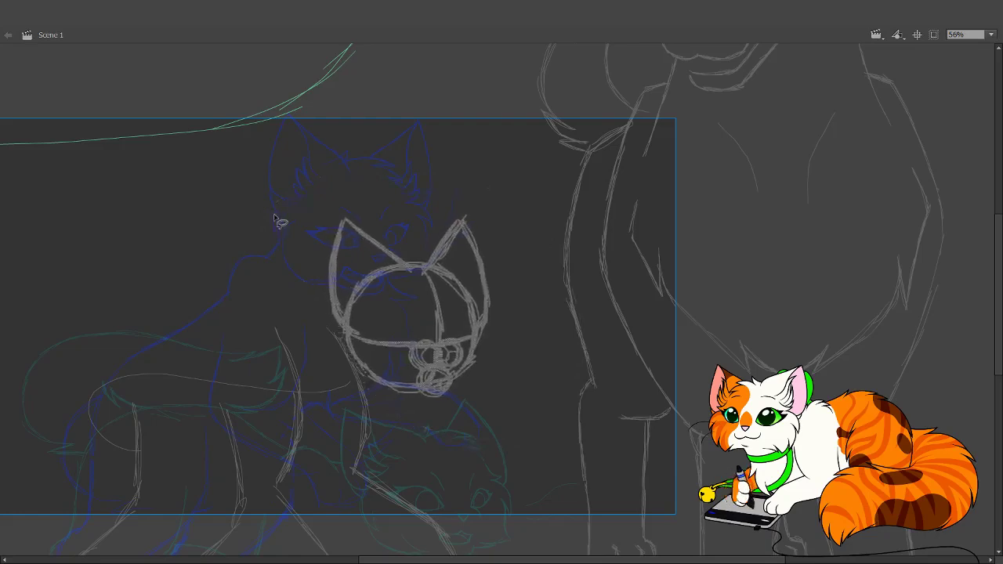
key(Up)
key(Up)
key(Up)
key(Up)
key(Up)
key(Up)
key(Up)
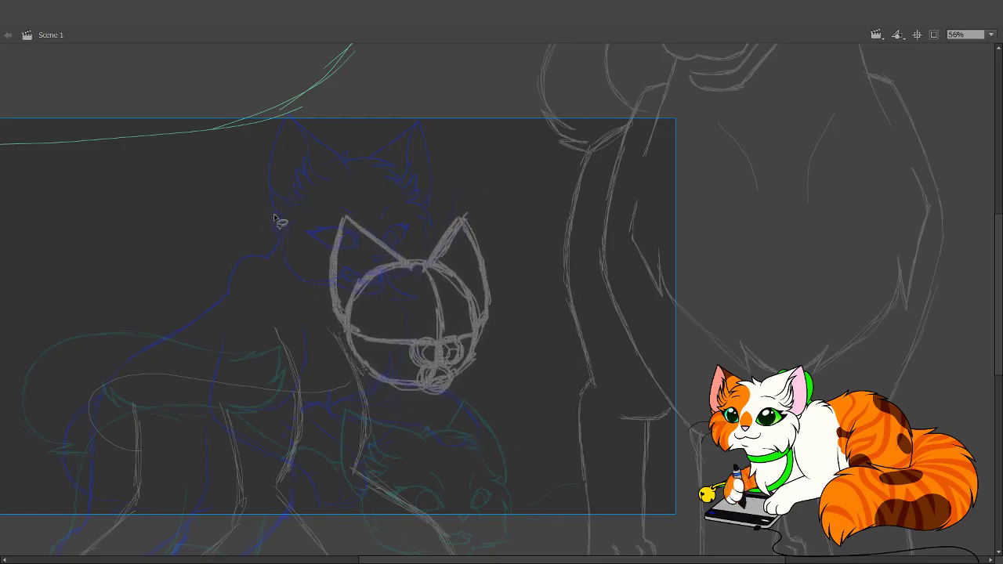
key(Left)
key(Left)
key(Left)
key(Left)
key(Left)
key(Left)
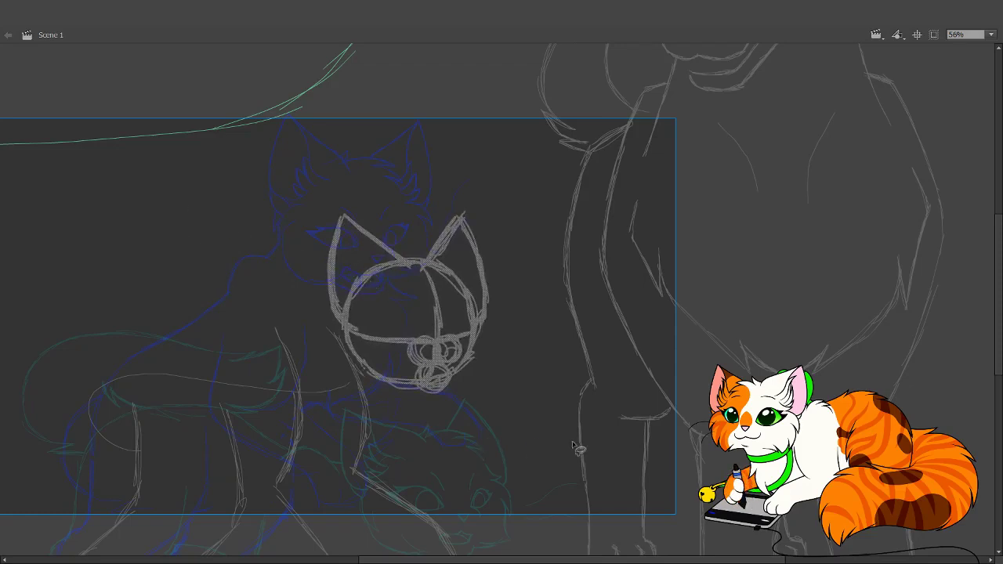
click(263, 139)
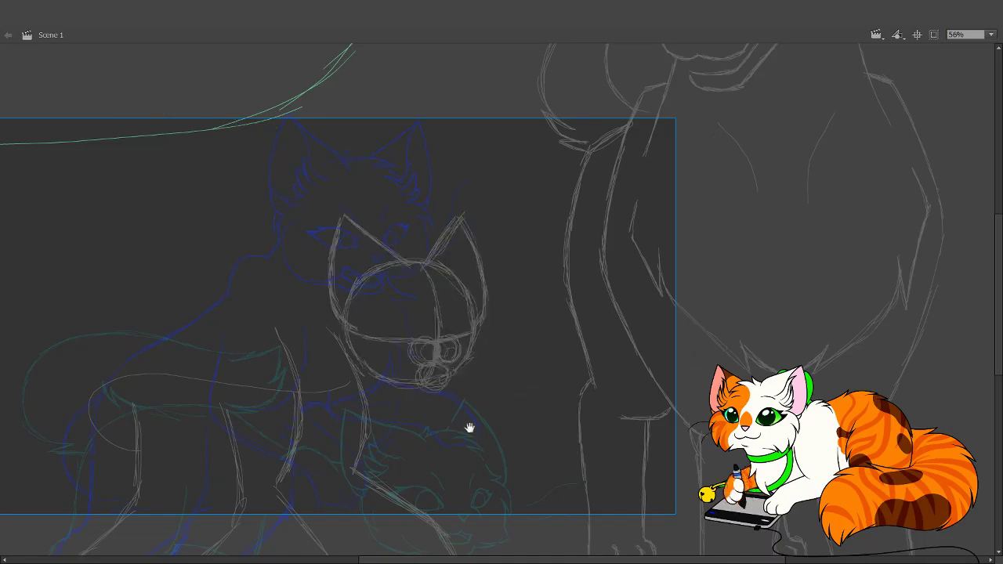
- Draw the front contour of the near foreleg's upper part, curving down and back to the leg joint
drag(506, 359, 524, 327)
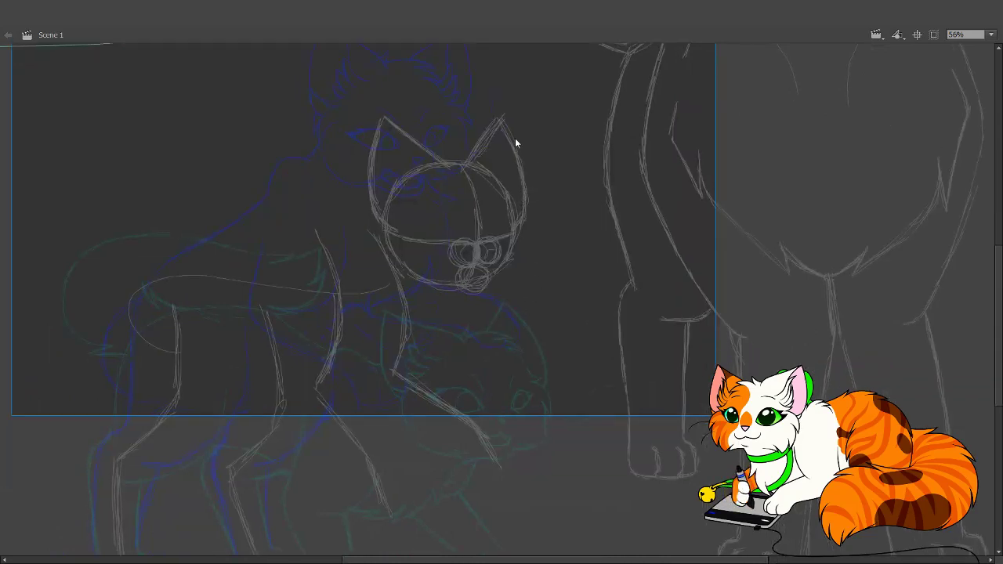
drag(240, 248, 575, 543)
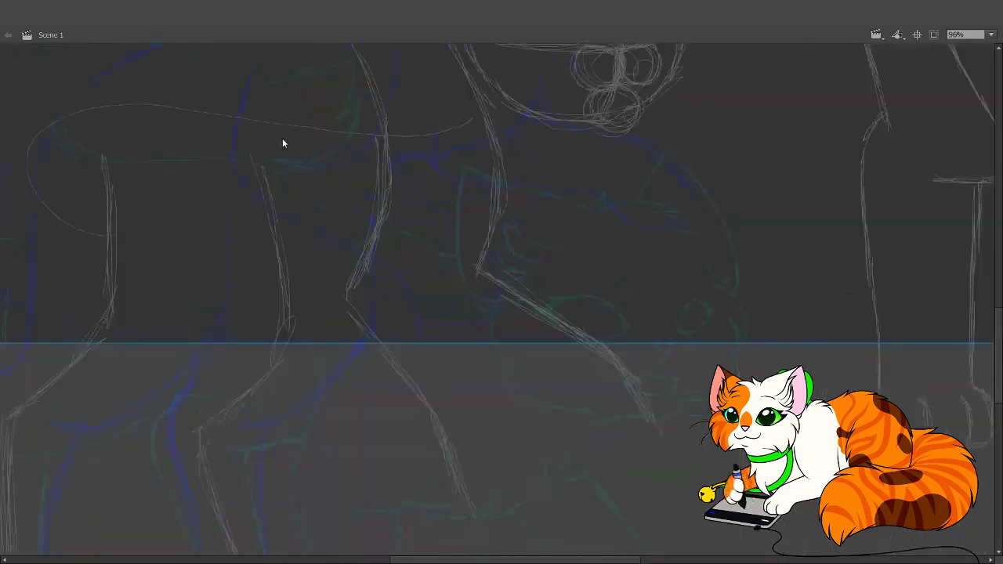
drag(439, 342, 376, 441)
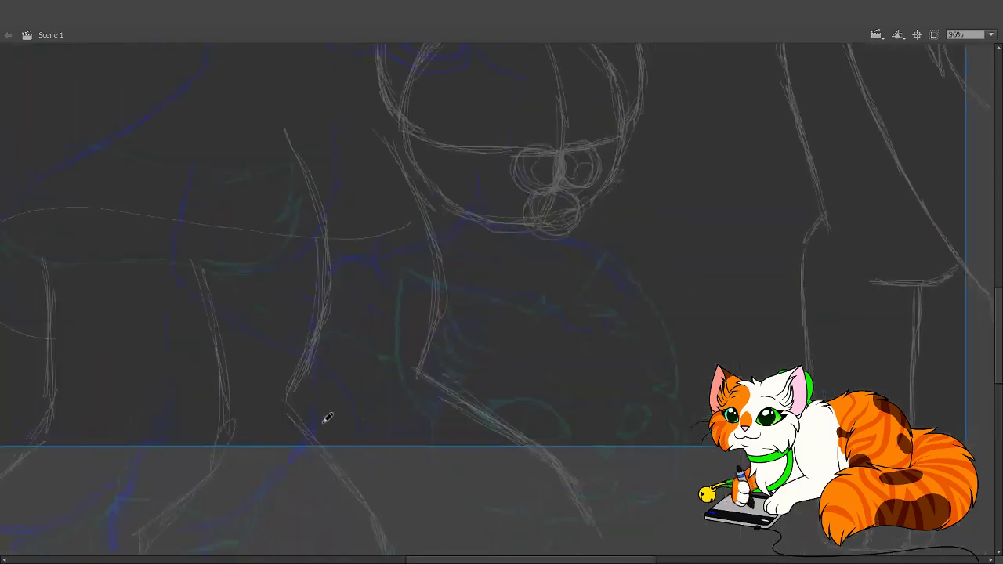
drag(432, 457, 484, 463)
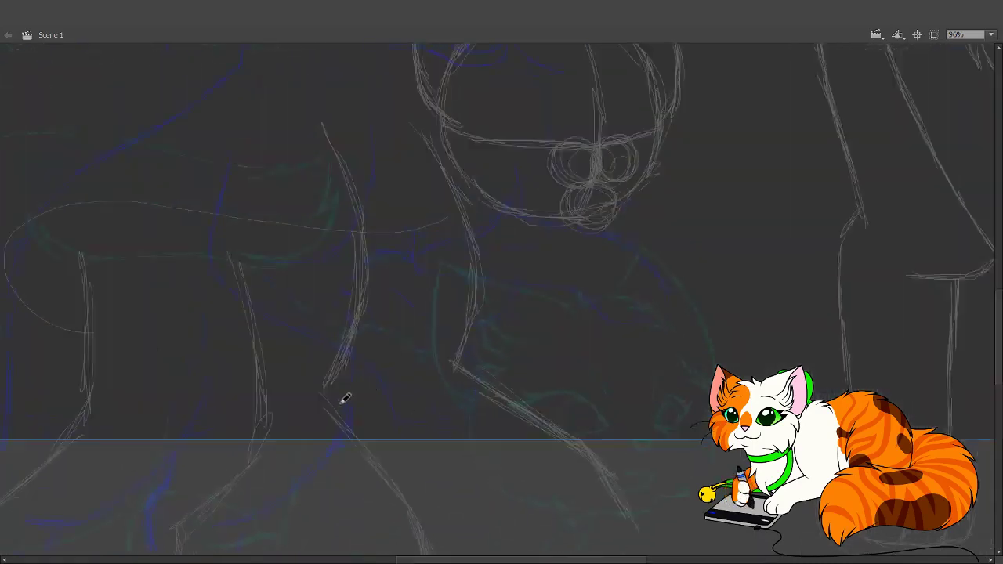
mouse_move(354, 394)
mouse_down()
mouse_move(425, 287)
mouse_move(415, 326)
mouse_move(418, 245)
mouse_move(424, 282)
mouse_move(413, 207)
mouse_move(421, 248)
mouse_move(406, 203)
mouse_move(468, 391)
mouse_up()
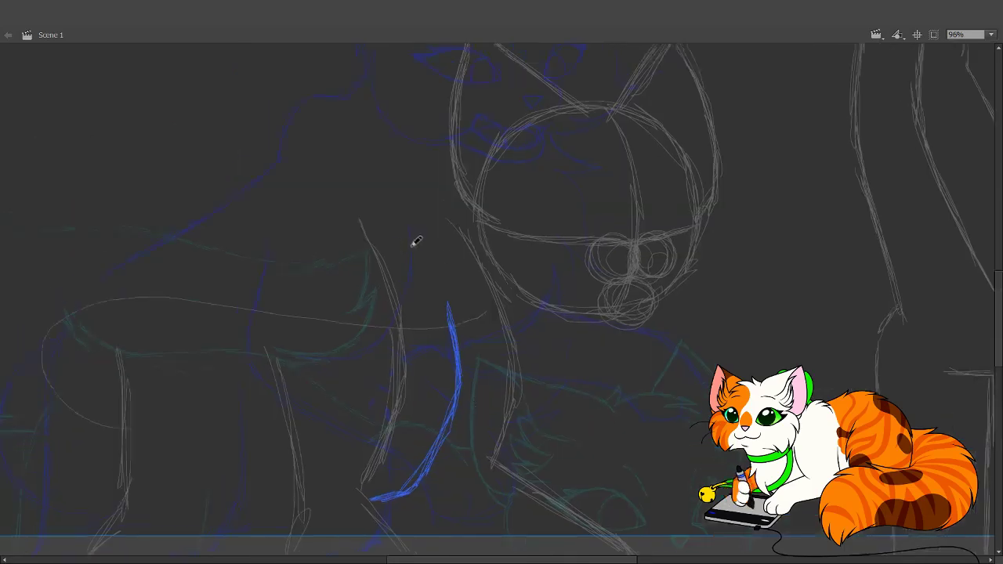
- Draw a curved shoulder hump above the near foreleg and the leg's rear contour, bending forward toward the paw
mouse_move(417, 260)
mouse_down()
mouse_move(444, 286)
mouse_move(369, 314)
mouse_move(419, 274)
mouse_move(475, 141)
mouse_up()
drag(413, 266, 402, 375)
mouse_move(415, 301)
mouse_down()
mouse_move(396, 388)
mouse_move(398, 369)
mouse_move(437, 460)
mouse_move(480, 526)
mouse_up()
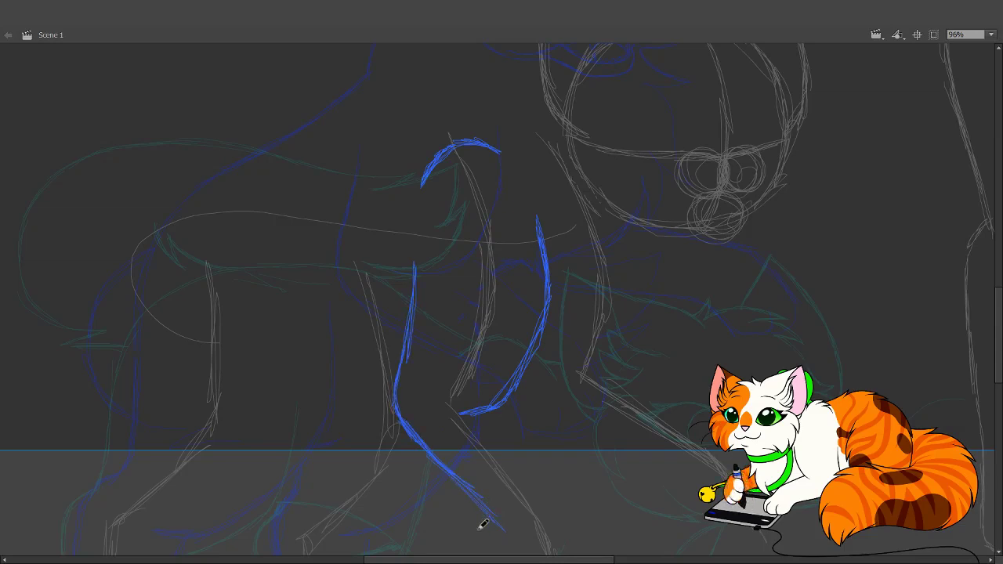
drag(383, 253, 287, 110)
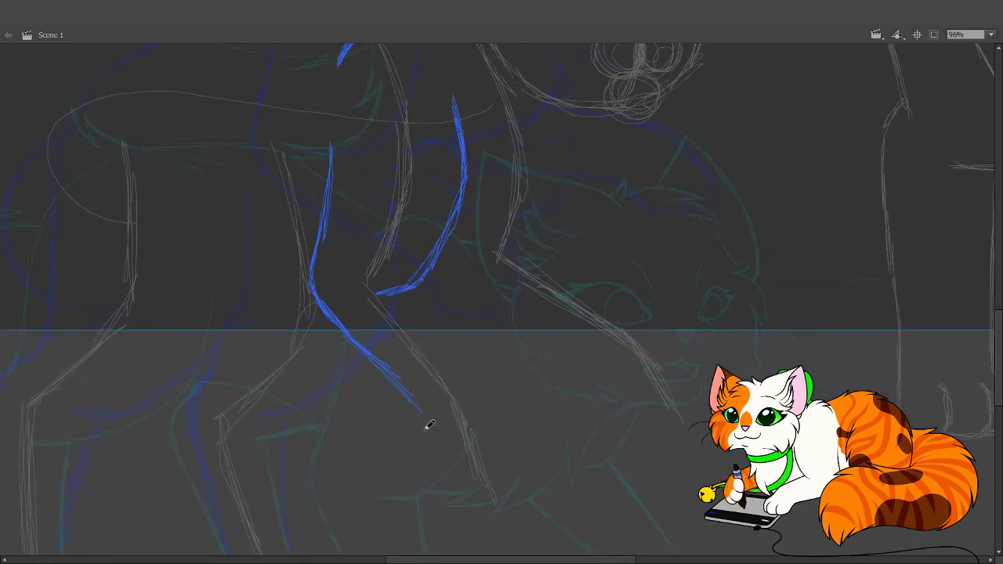
- Outline the near forepaw with its toes and draw the lower leg's front contour up to the joint
mouse_move(421, 416)
mouse_down()
mouse_move(453, 454)
mouse_move(465, 431)
mouse_up()
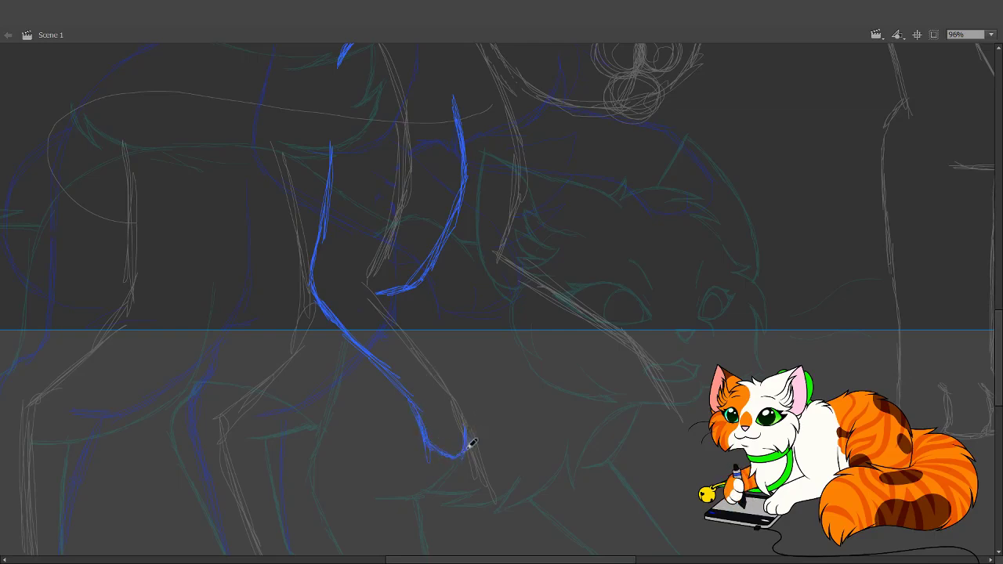
mouse_move(465, 454)
mouse_down()
mouse_move(498, 449)
mouse_move(501, 430)
mouse_move(499, 441)
mouse_move(513, 433)
mouse_move(499, 384)
mouse_move(455, 329)
mouse_up()
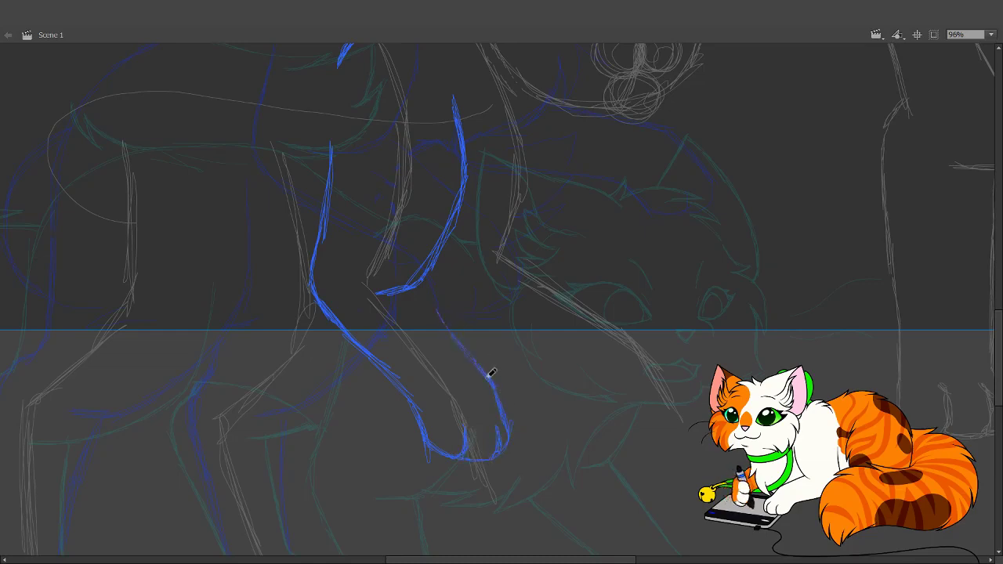
mouse_move(491, 373)
mouse_down()
mouse_move(428, 282)
mouse_move(482, 362)
mouse_move(455, 321)
mouse_up()
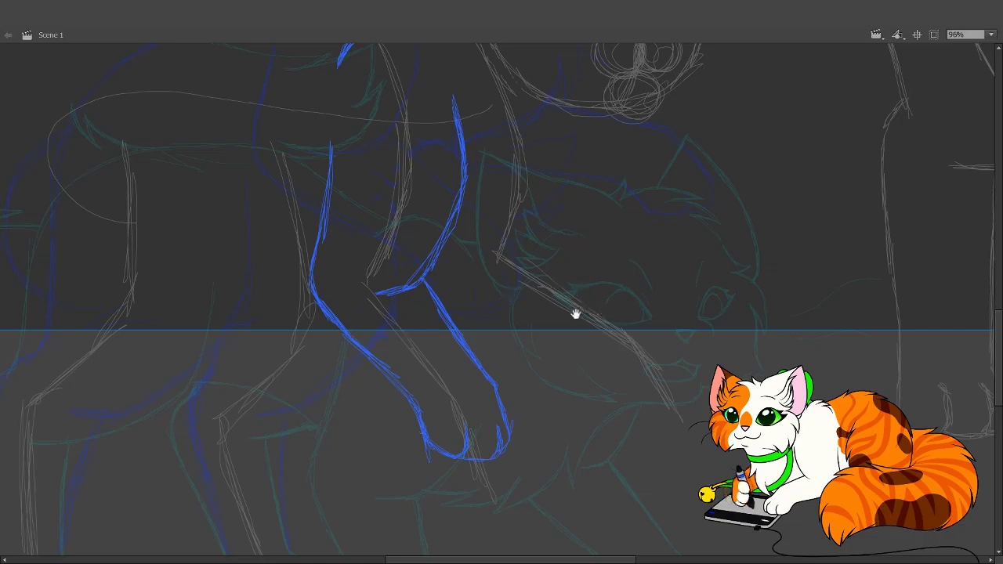
drag(575, 314, 528, 414)
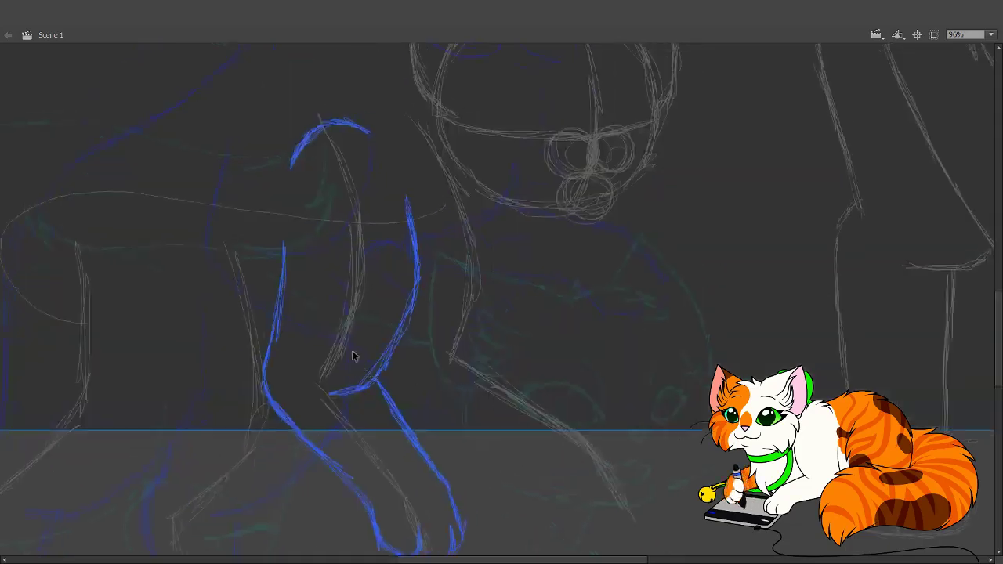
mouse_move(314, 392)
mouse_down()
mouse_move(370, 356)
mouse_move(389, 307)
mouse_up()
mouse_move(310, 397)
mouse_down()
mouse_move(368, 399)
mouse_move(338, 389)
mouse_move(373, 381)
mouse_move(348, 389)
mouse_move(371, 377)
mouse_up()
key(b)
mouse_move(540, 352)
mouse_down()
mouse_move(559, 209)
mouse_move(388, 313)
mouse_up()
- Draw the near hind leg's front thigh contour, curving down and back to the hock
scroll(465, 329, left, 5)
scroll(412, 350, up, 2)
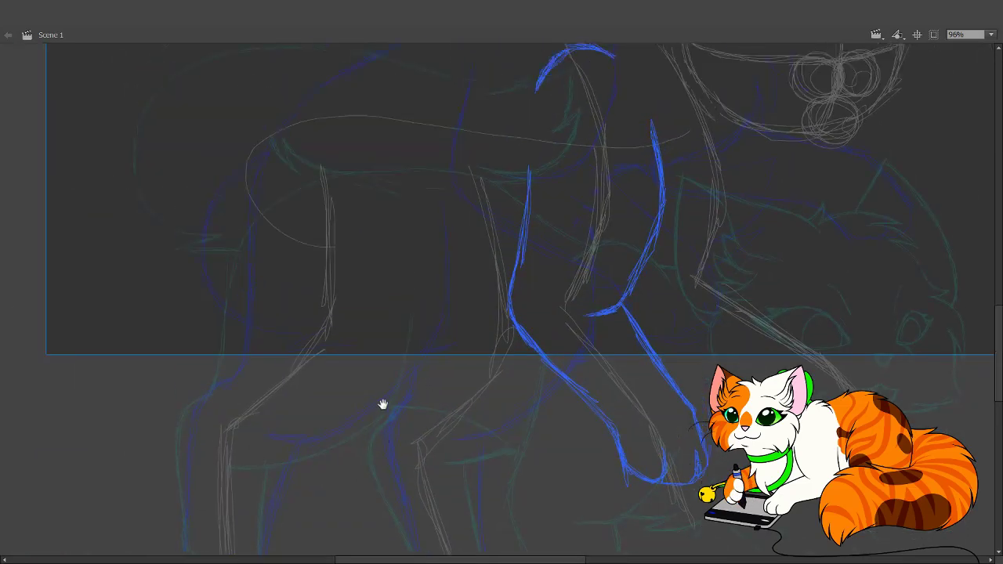
drag(430, 239, 434, 299)
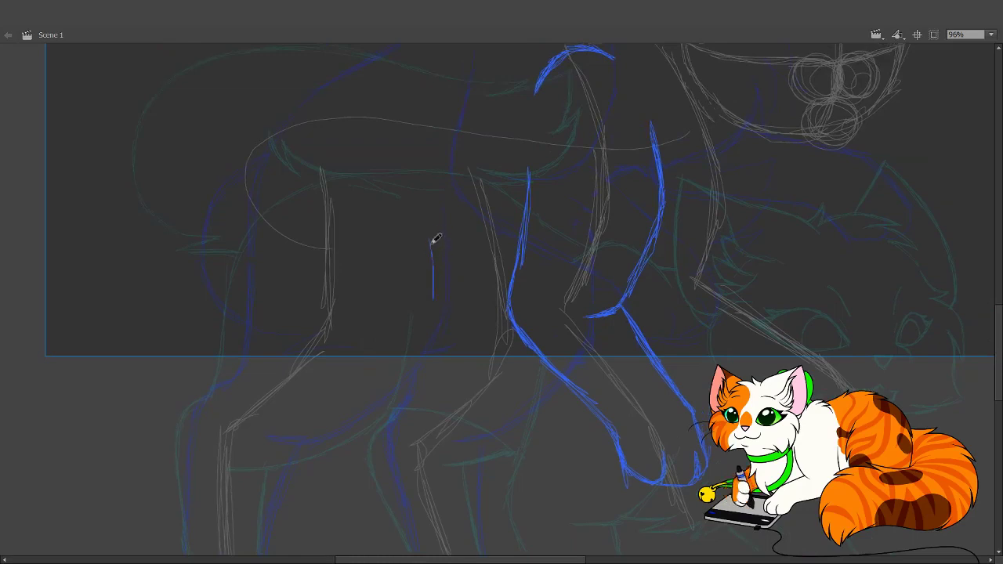
key(ctrl+z)
mouse_move(432, 237)
mouse_down()
mouse_move(432, 324)
mouse_move(403, 397)
mouse_move(309, 445)
mouse_move(256, 448)
mouse_up()
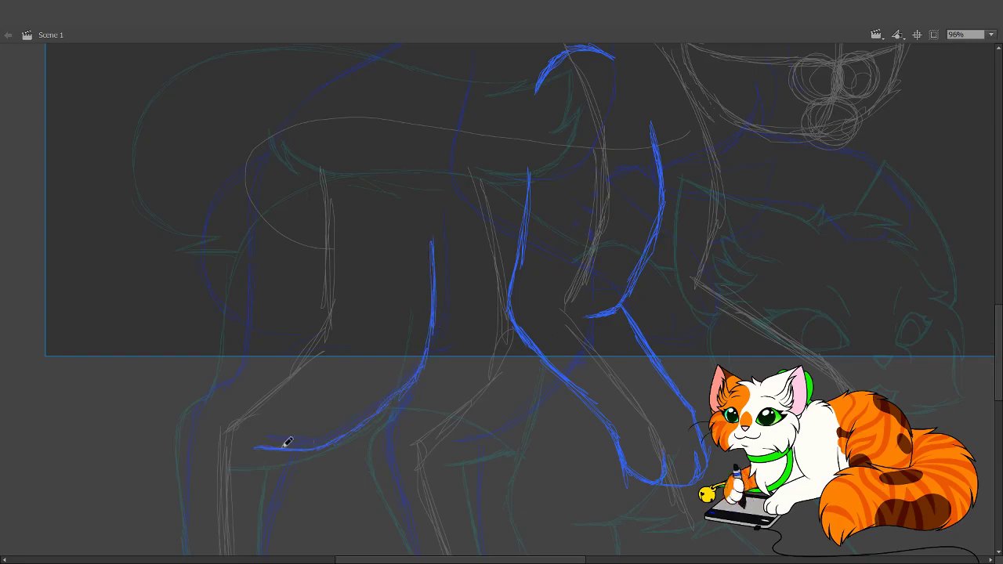
- Draw the rear and front contours of the near hind leg's lower part, from the hock down to the paw
drag(288, 442, 370, 319)
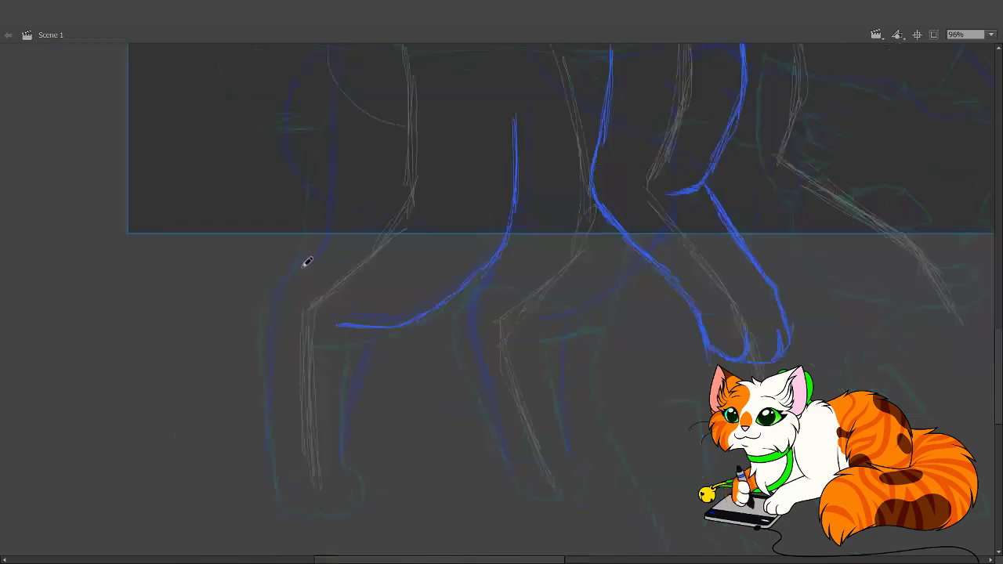
mouse_move(305, 262)
mouse_down()
mouse_move(273, 308)
mouse_move(275, 495)
mouse_up()
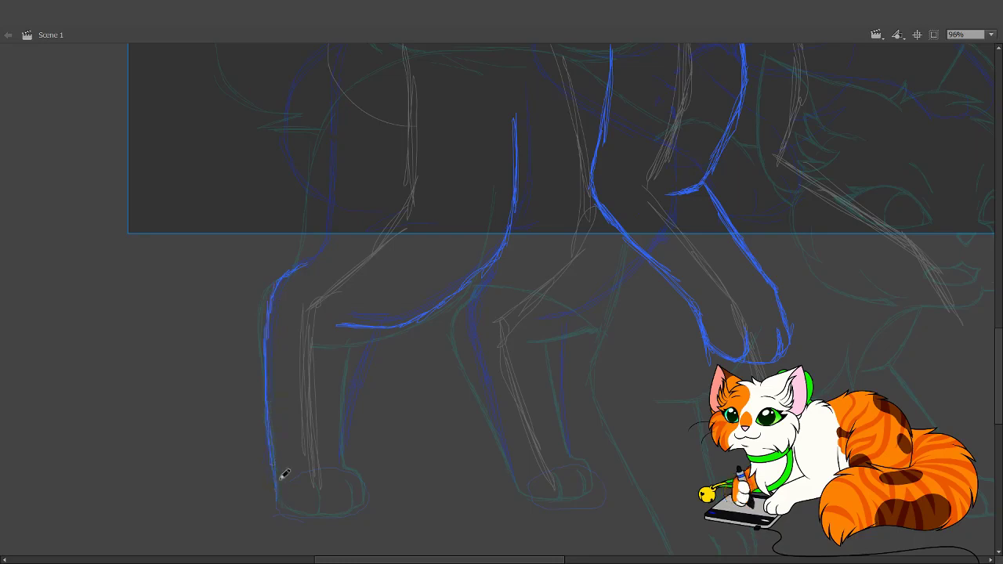
drag(342, 459, 365, 329)
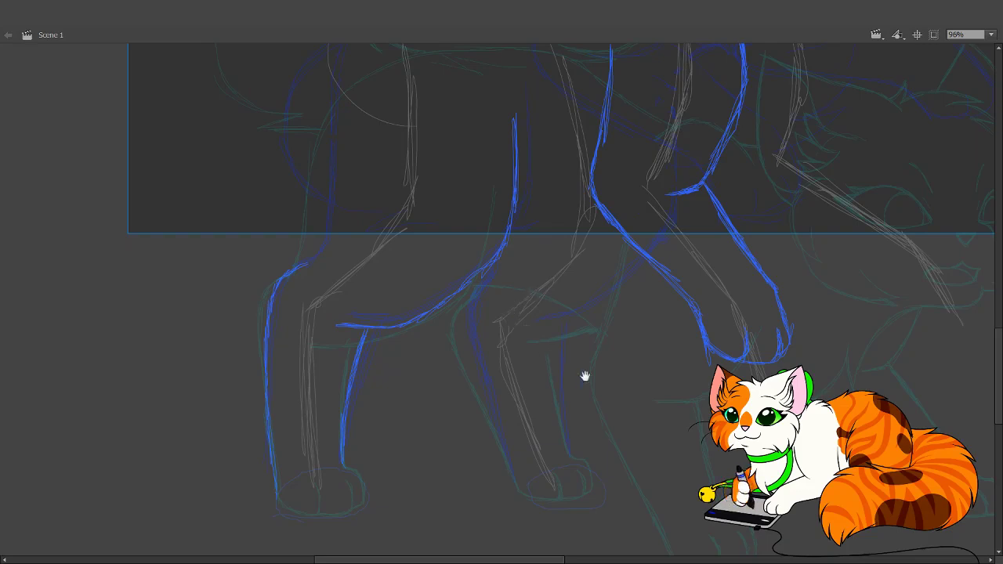
- Draw the back line from the shoulder hump to the rump and round it down the rear of the near hind leg
drag(416, 233, 411, 494)
scroll(411, 494, up, 2)
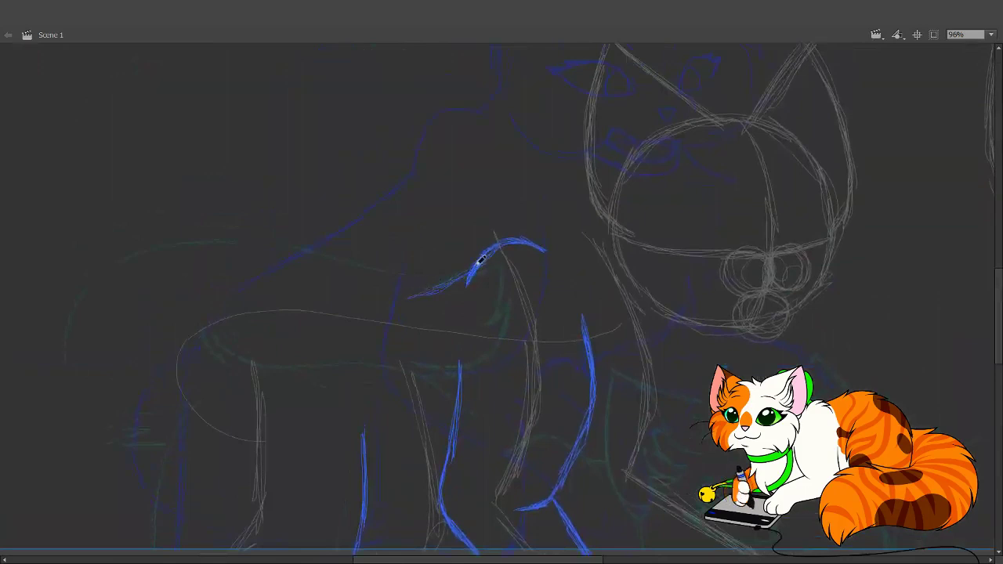
mouse_move(475, 261)
mouse_down()
mouse_move(325, 319)
mouse_move(375, 307)
mouse_move(223, 339)
mouse_move(196, 374)
mouse_up()
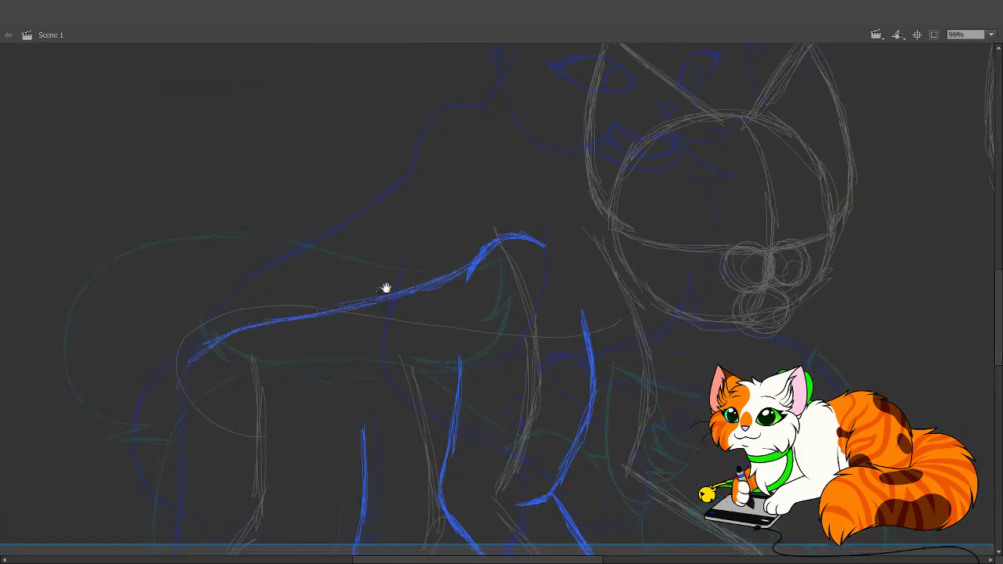
scroll(385, 287, down, 5)
scroll(313, 353, left, 2)
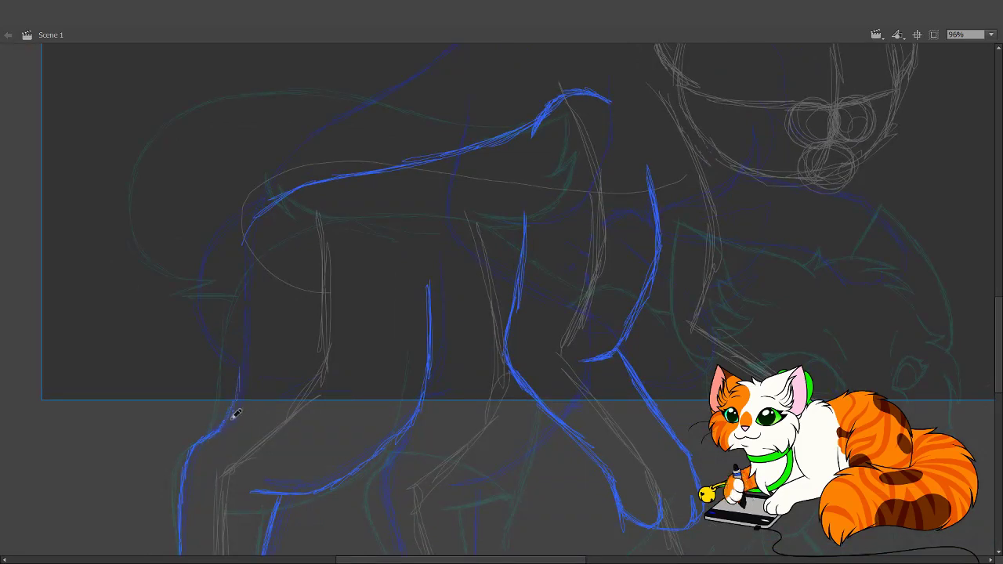
mouse_move(230, 414)
mouse_down()
mouse_move(238, 337)
mouse_move(239, 346)
mouse_move(288, 202)
mouse_move(264, 227)
mouse_move(344, 172)
mouse_move(303, 194)
mouse_move(384, 169)
mouse_move(372, 167)
mouse_move(420, 170)
mouse_up()
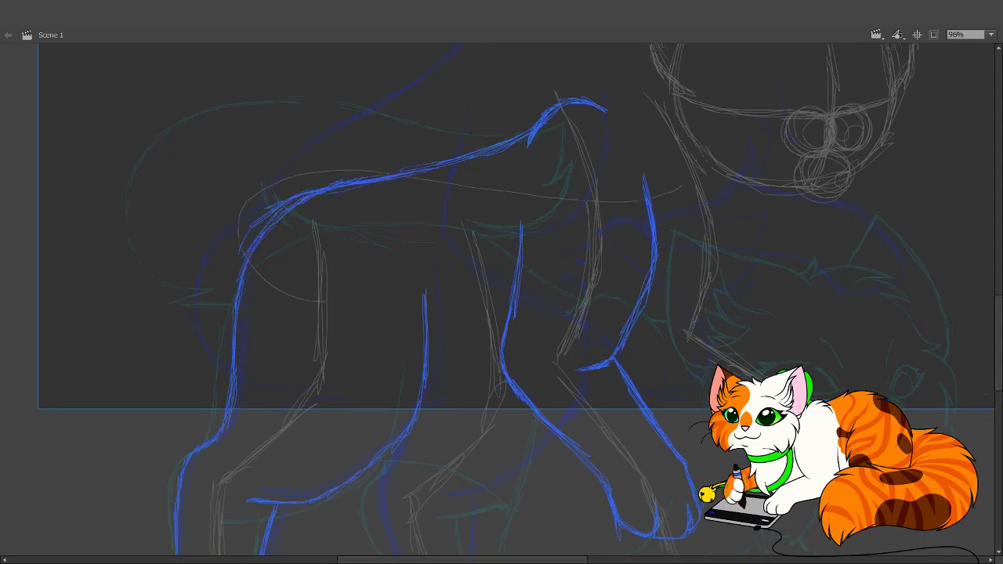
drag(227, 274, 332, 171)
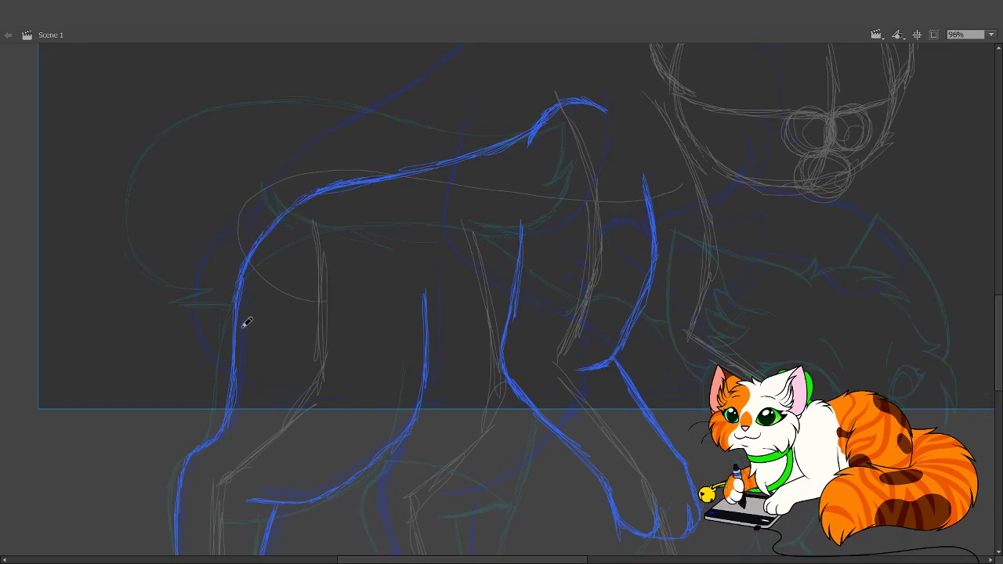
- Select the lower end of the near hind leg's front thigh contour at the hock and shift it slightly down
drag(498, 399, 449, 235)
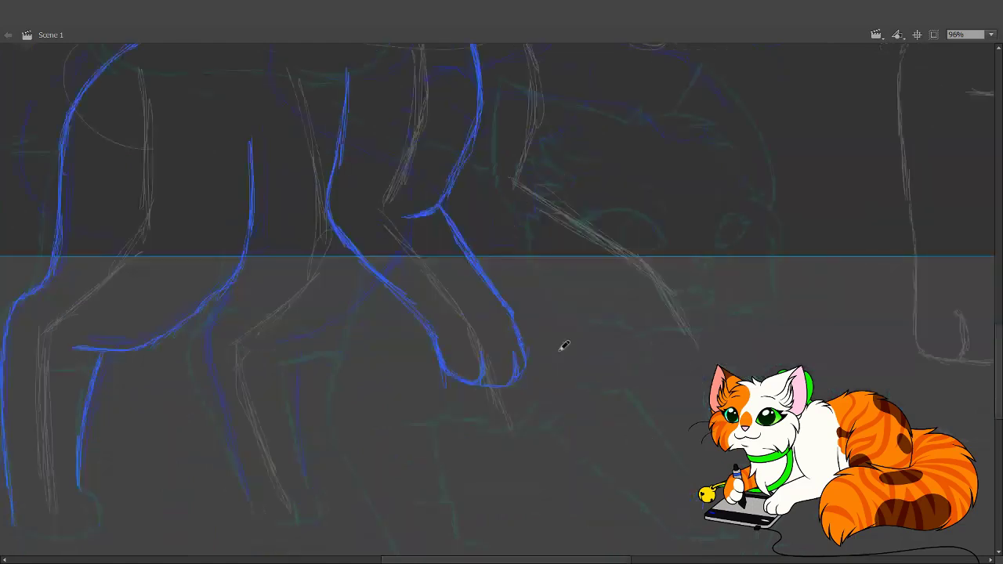
drag(72, 349, 181, 328)
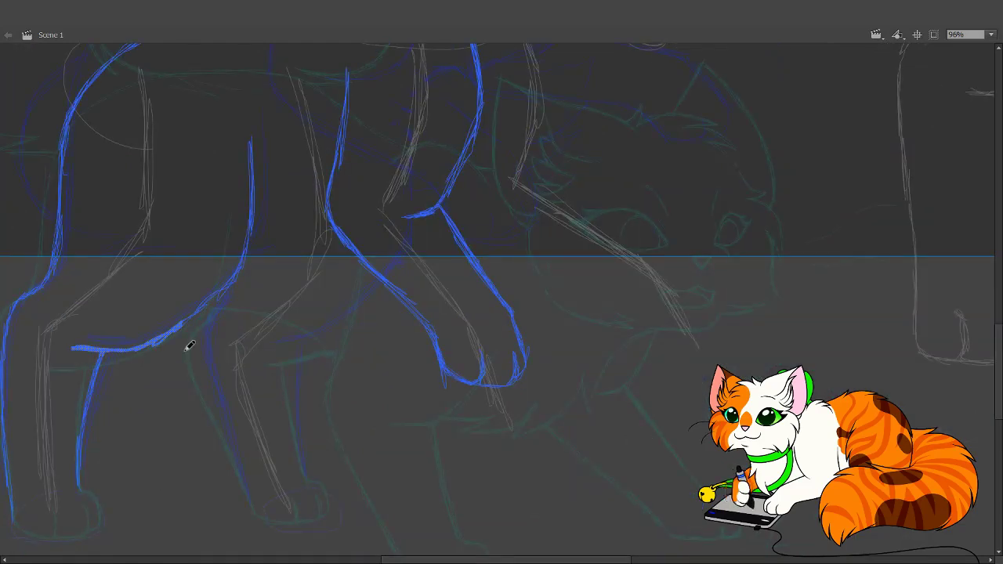
drag(72, 351, 182, 328)
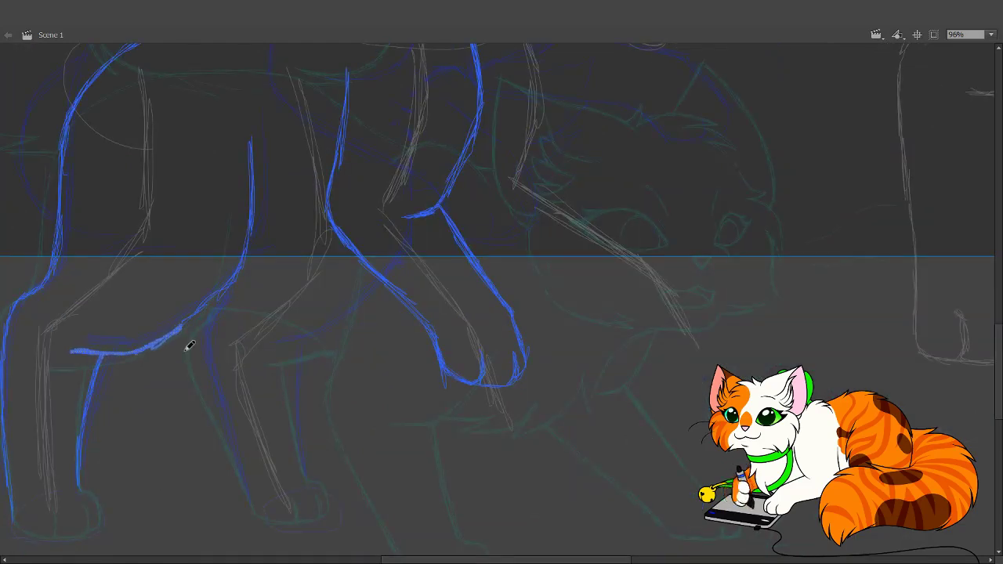
key(ctrl+z)
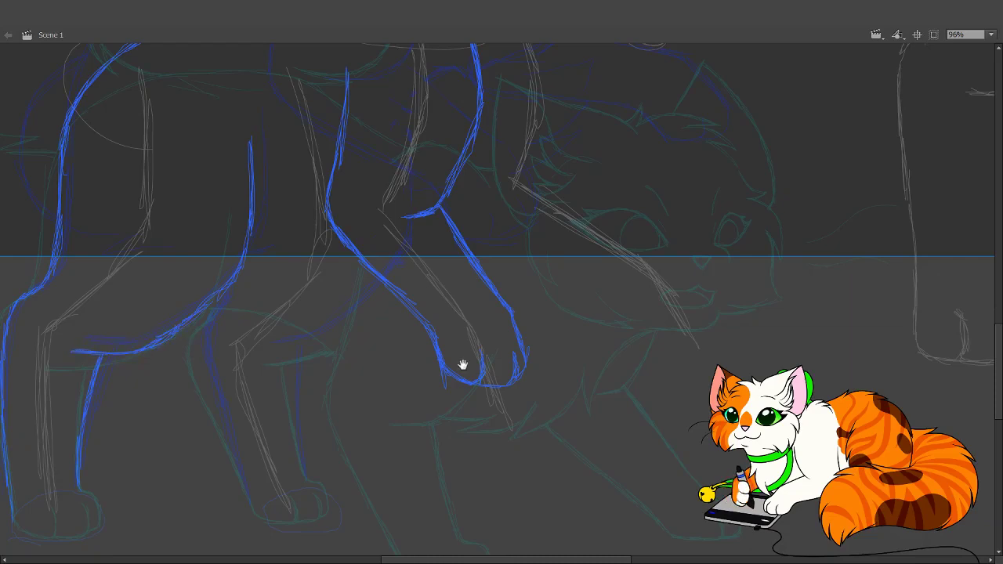
- Draw a small triangular nose between the two muzzle circles on the head
mouse_move(462, 365)
mouse_down()
mouse_move(449, 309)
mouse_move(395, 413)
mouse_up()
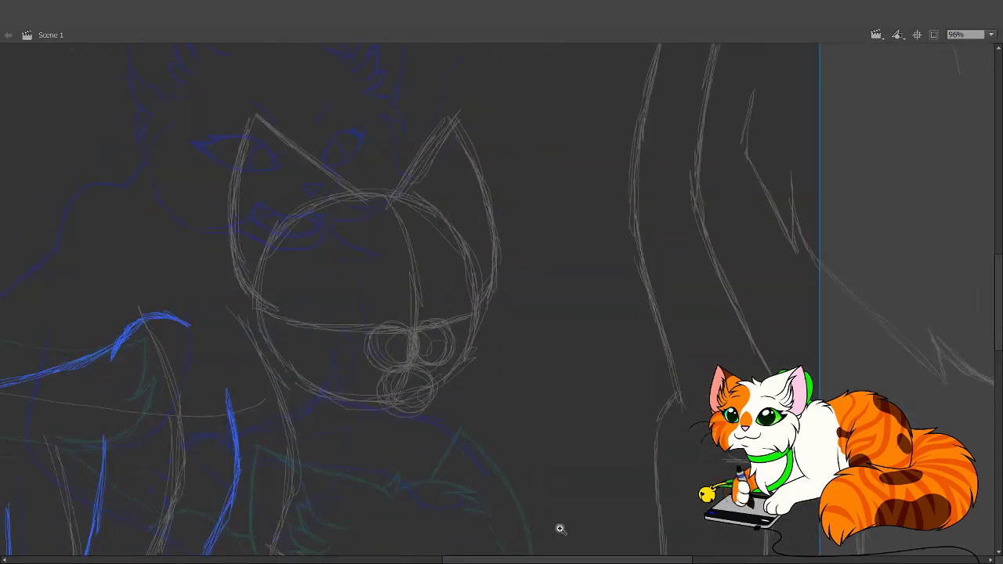
drag(559, 528, 239, 222)
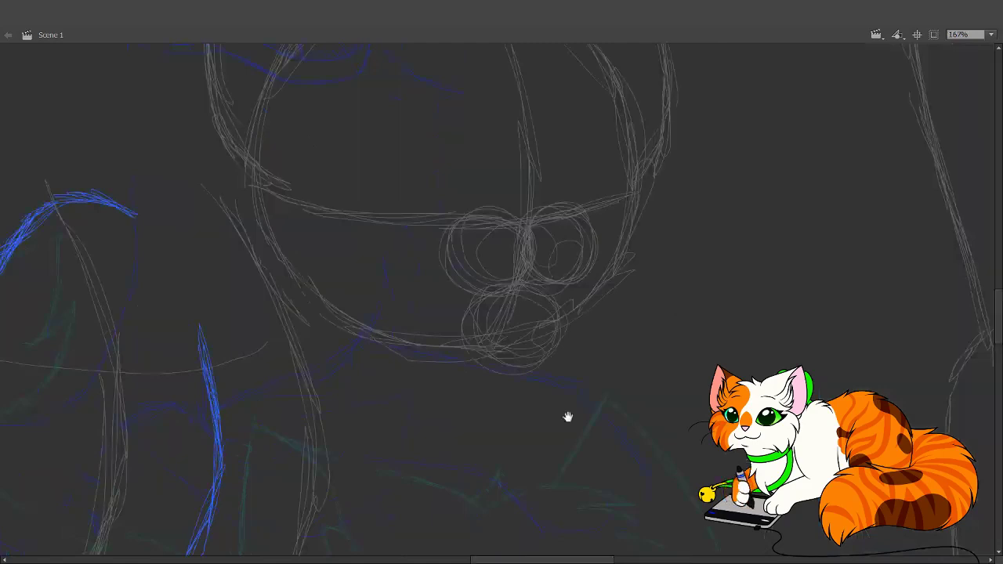
drag(567, 416, 528, 466)
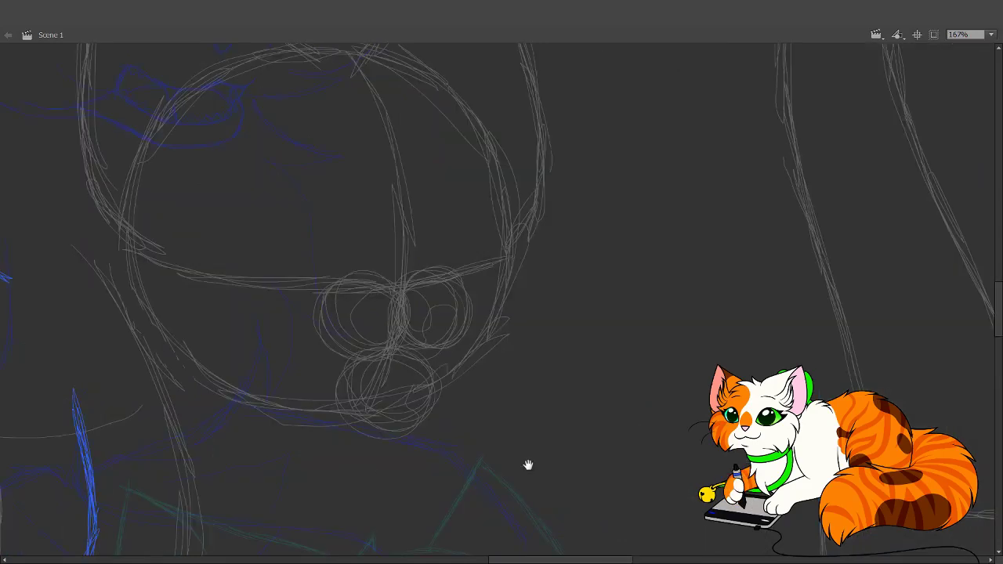
scroll(427, 373, up, 3)
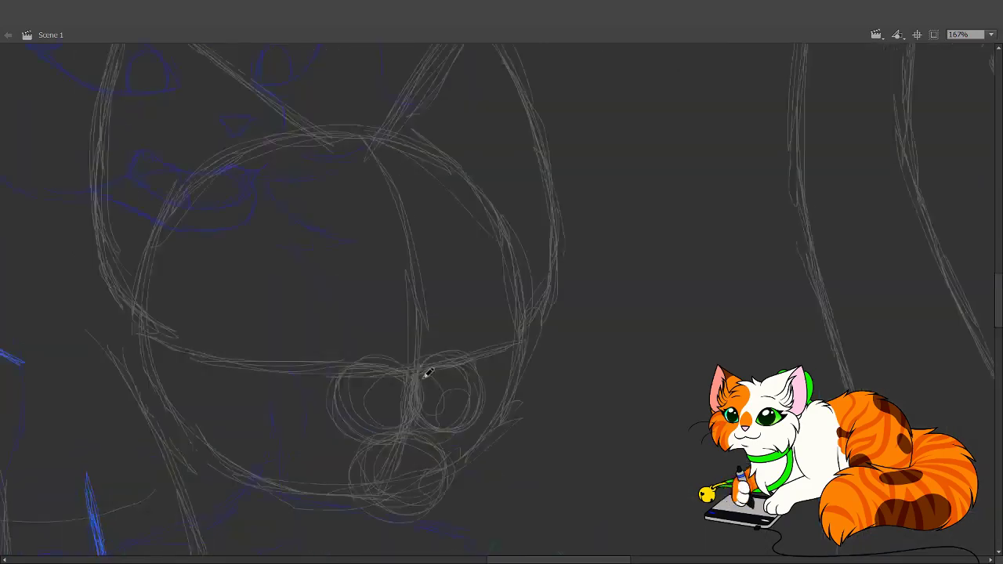
mouse_move(413, 385)
mouse_down()
mouse_move(443, 379)
mouse_move(435, 399)
mouse_up()
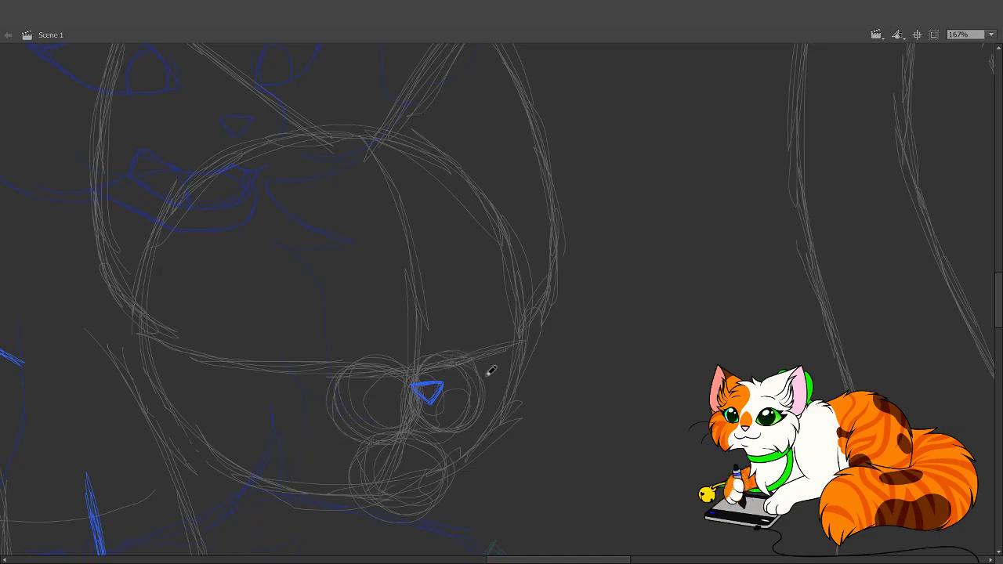
- Draw the open mouth below the nose, with a wavy upper lip across both muzzle circles and a curved lower lip
mouse_move(519, 439)
mouse_down()
mouse_move(524, 394)
mouse_move(578, 498)
mouse_move(564, 271)
mouse_move(522, 494)
mouse_move(441, 278)
mouse_move(441, 193)
mouse_move(470, 390)
mouse_move(421, 307)
mouse_move(327, 479)
mouse_up()
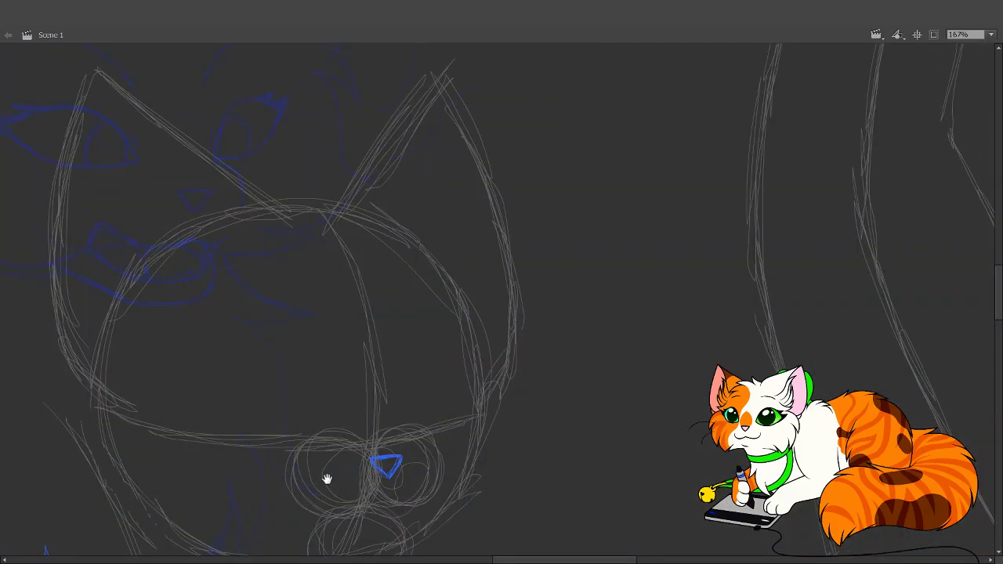
drag(327, 478, 359, 311)
mouse_move(399, 344)
mouse_down()
mouse_move(333, 332)
mouse_move(325, 355)
mouse_move(339, 366)
mouse_move(324, 357)
mouse_move(382, 380)
mouse_move(372, 379)
mouse_move(443, 374)
mouse_up()
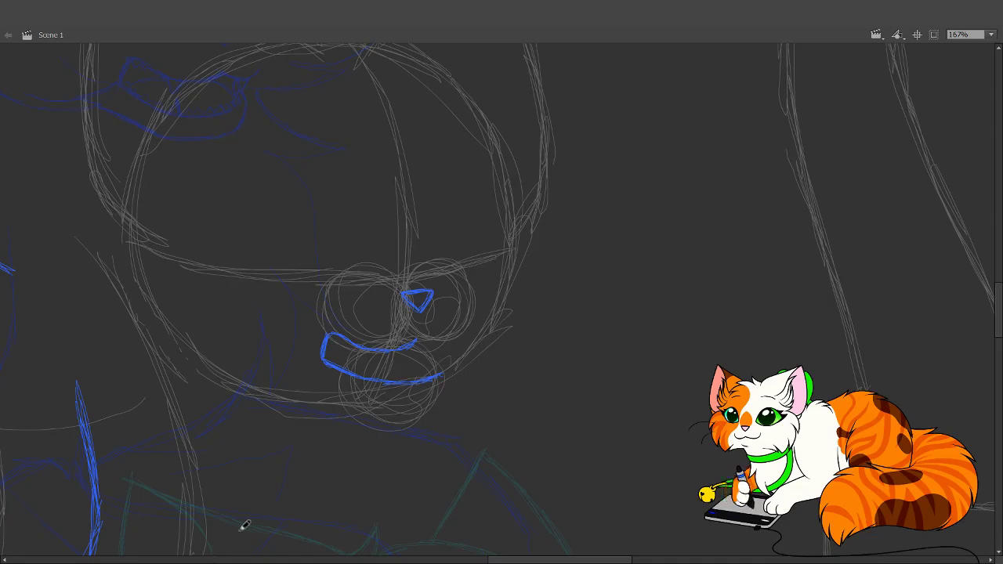
drag(431, 407, 475, 409)
scroll(482, 409, up, 5)
scroll(481, 409, left, 2)
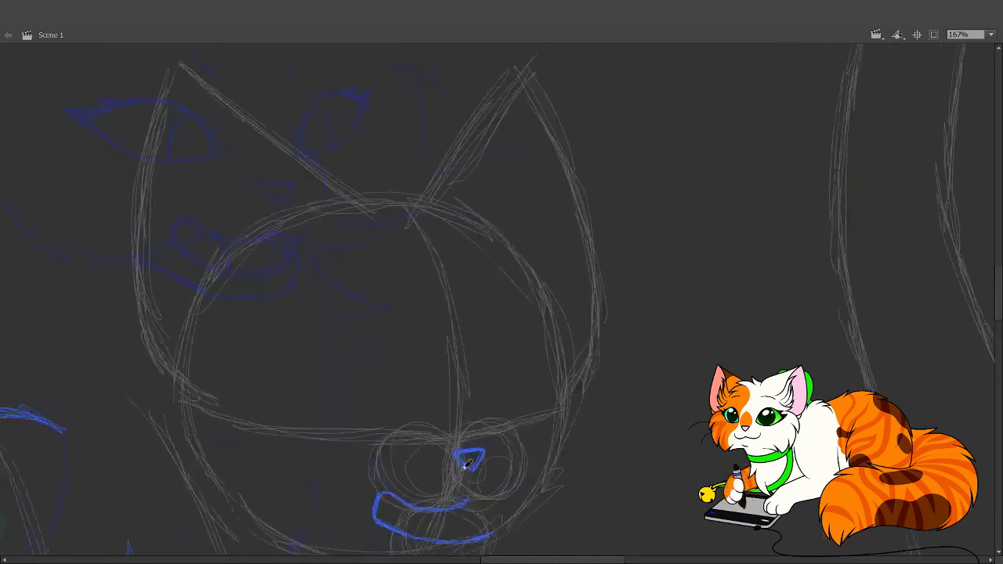
mouse_move(473, 502)
mouse_down()
mouse_move(513, 492)
mouse_move(519, 479)
mouse_up()
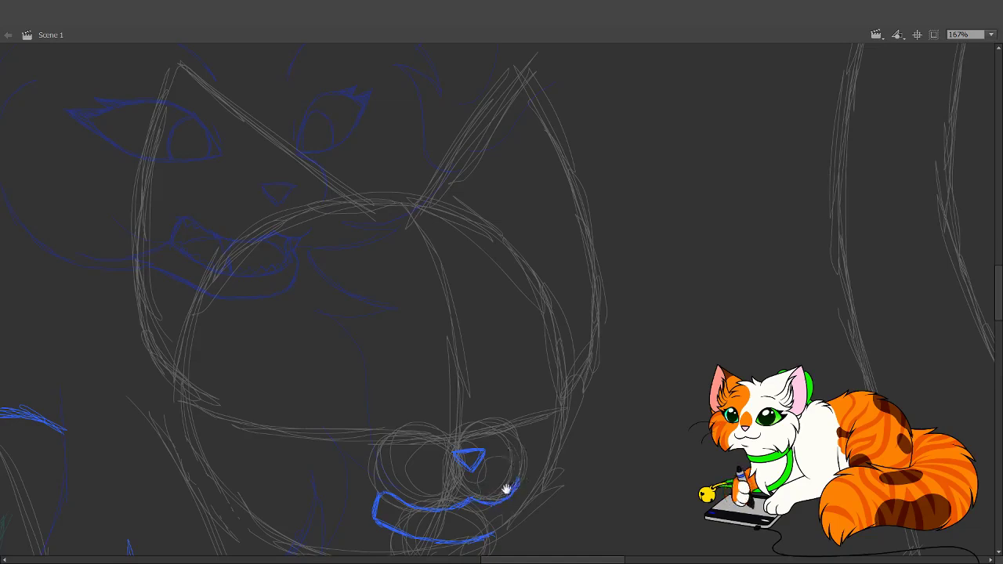
- Draw two small pointed fangs hanging from the wavy upper lip of the open mouth
mouse_move(543, 441)
mouse_down()
mouse_move(553, 432)
mouse_move(565, 452)
mouse_up()
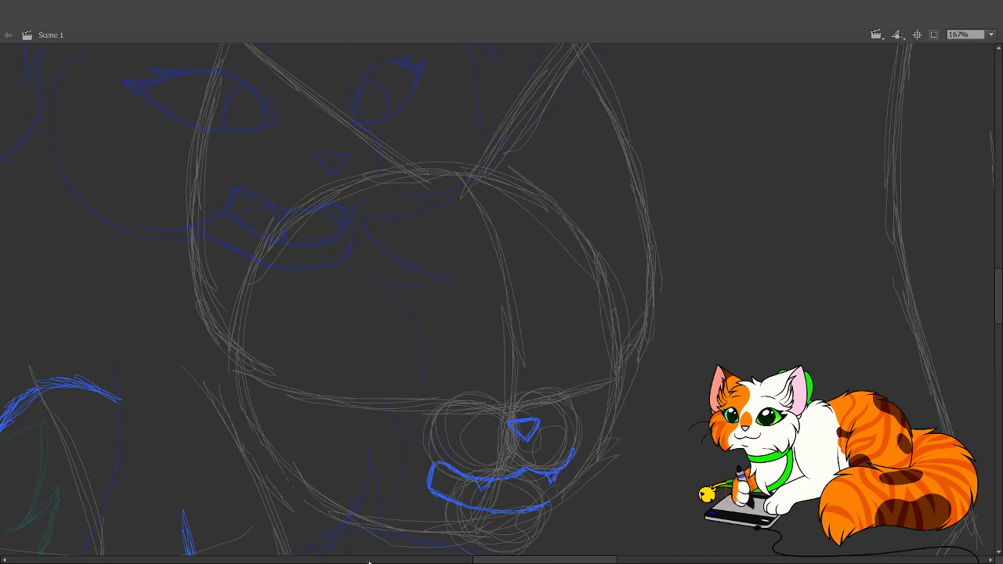
drag(457, 458, 413, 418)
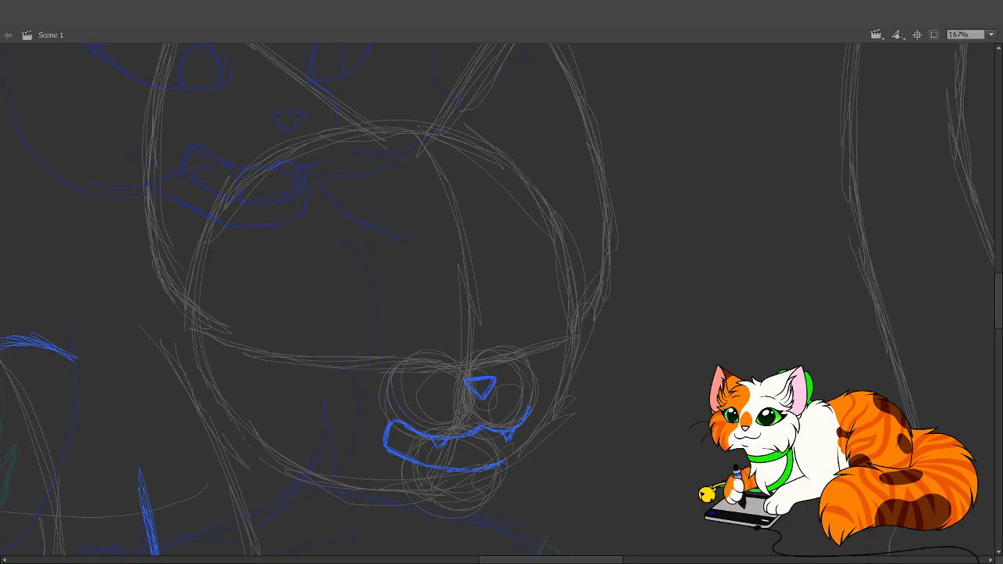
mouse_move(377, 314)
mouse_down()
mouse_move(416, 302)
mouse_move(437, 314)
mouse_up()
- Add small pointed teeth along the lower lip and close the mouth outline at the corner below the nose side
mouse_move(466, 385)
mouse_down()
mouse_move(511, 473)
mouse_move(466, 233)
mouse_up()
drag(485, 431, 436, 222)
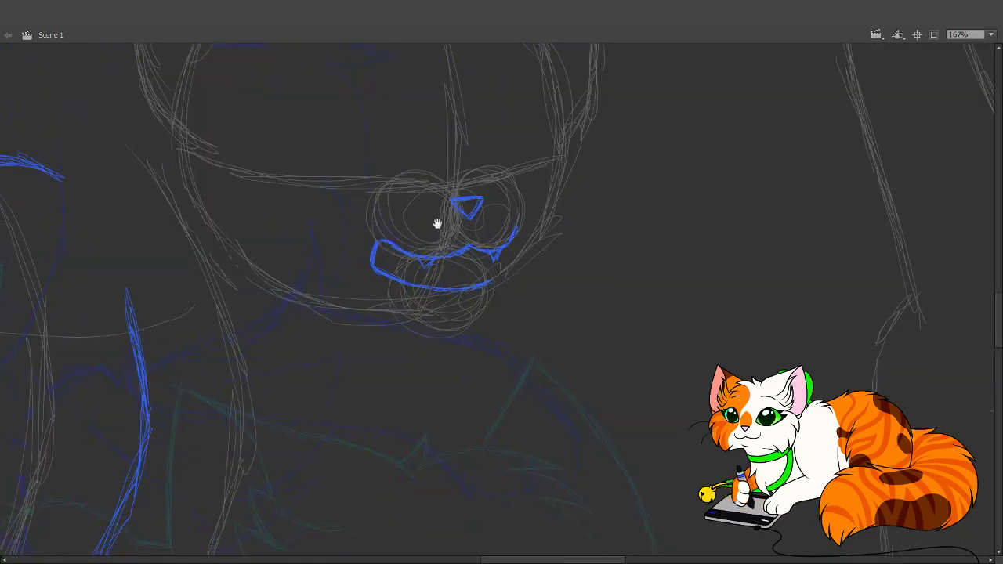
mouse_move(447, 430)
mouse_down()
mouse_move(425, 340)
mouse_move(443, 509)
mouse_up()
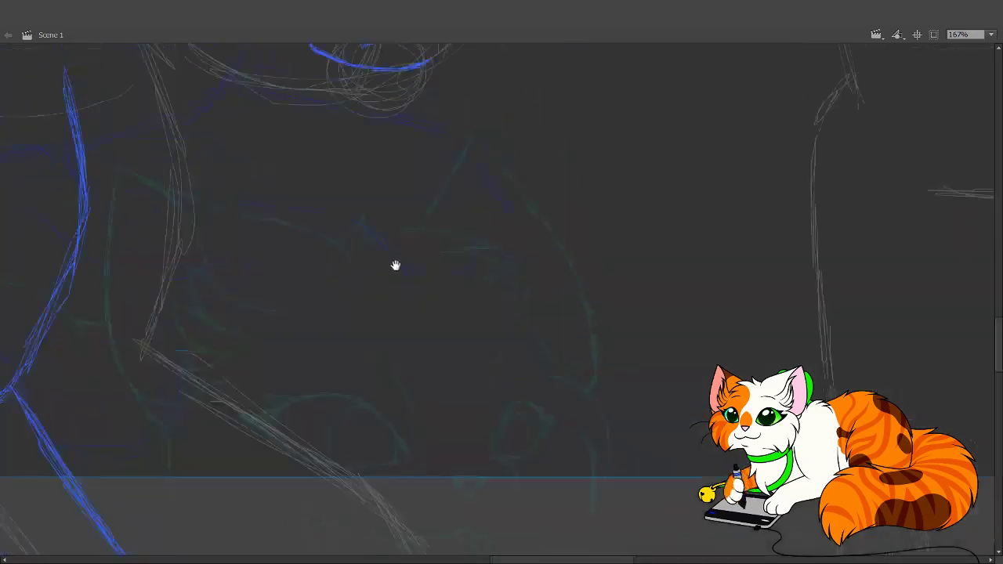
mouse_move(394, 264)
mouse_down()
mouse_move(383, 390)
mouse_move(400, 433)
mouse_up()
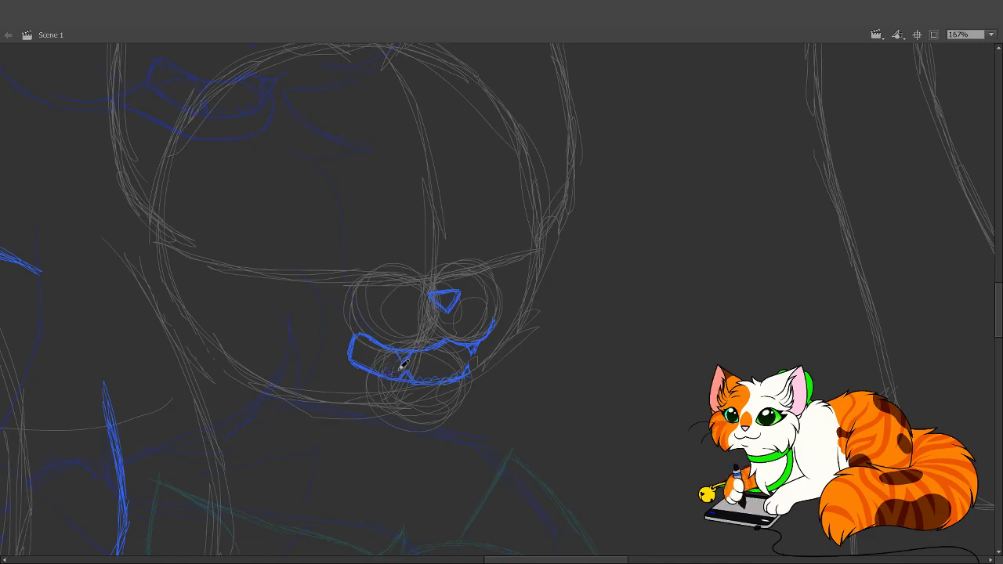
mouse_move(402, 364)
mouse_down()
mouse_move(530, 470)
mouse_move(517, 447)
mouse_move(521, 490)
mouse_up()
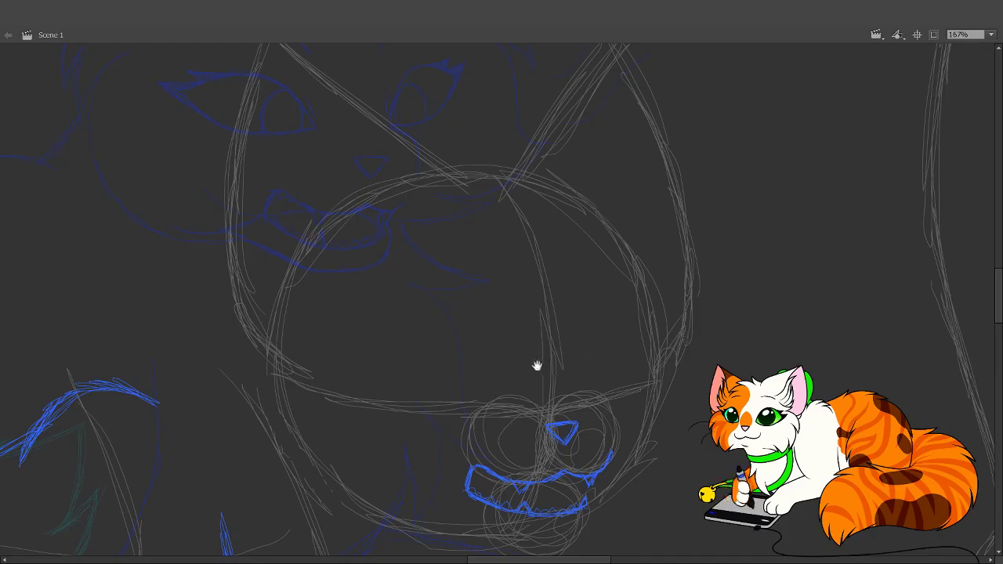
- Undo the row of small teeth along the lower lip and sketch the chin line curving beneath the cat's mouth
drag(537, 365, 490, 298)
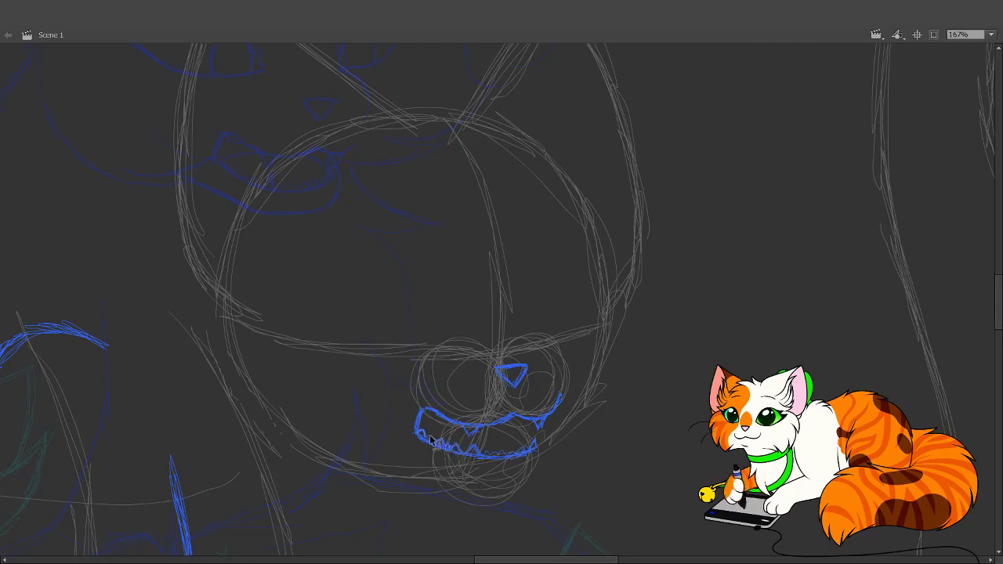
key(ctrl+z)
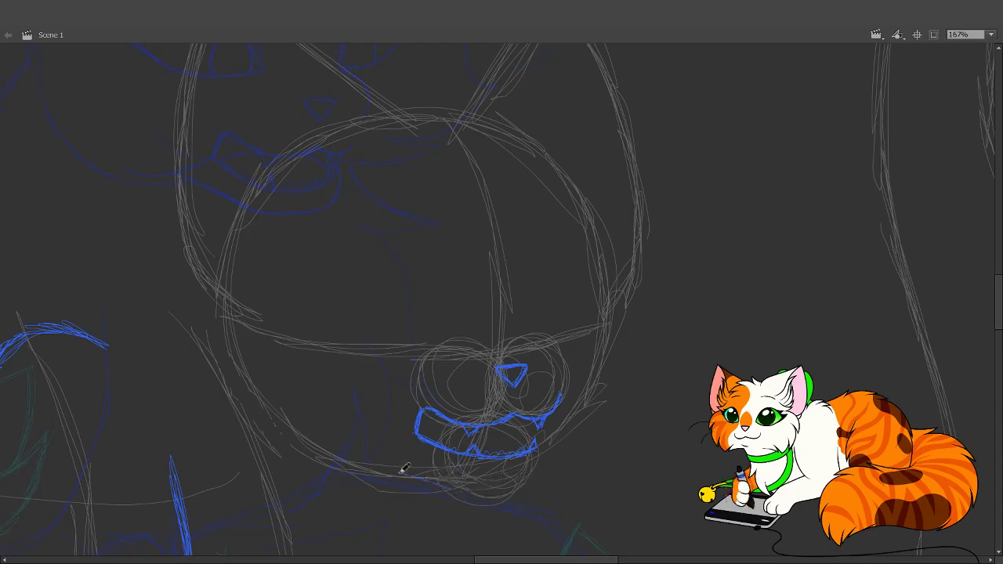
mouse_move(397, 473)
mouse_down()
mouse_move(512, 493)
mouse_move(476, 488)
mouse_move(544, 473)
mouse_move(534, 481)
mouse_move(544, 463)
mouse_move(530, 487)
mouse_up()
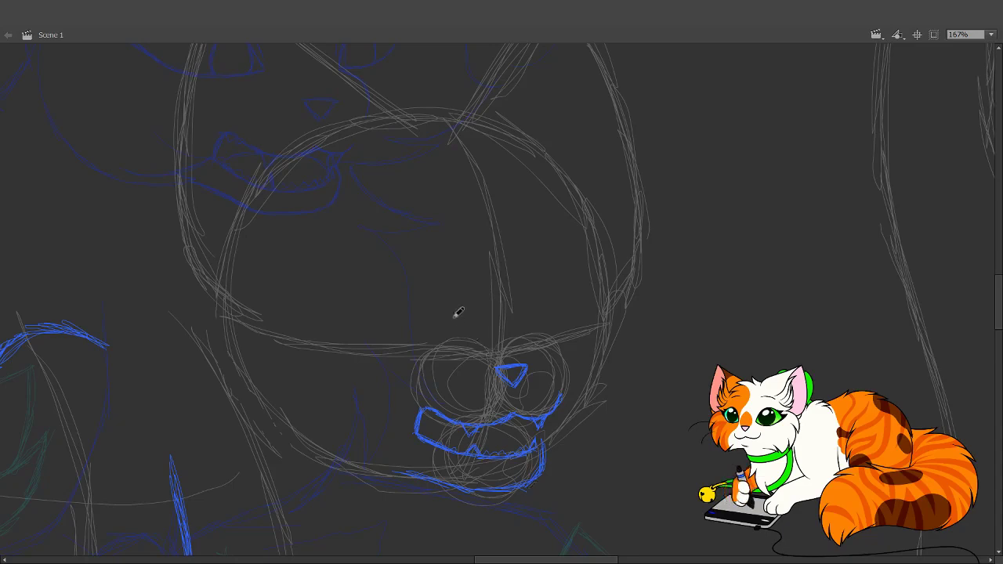
- Sketch the curved outline of the muzzle's far side, from above the nose down towards the mouth corner
mouse_move(454, 349)
mouse_down()
mouse_move(470, 421)
mouse_move(292, 90)
mouse_up()
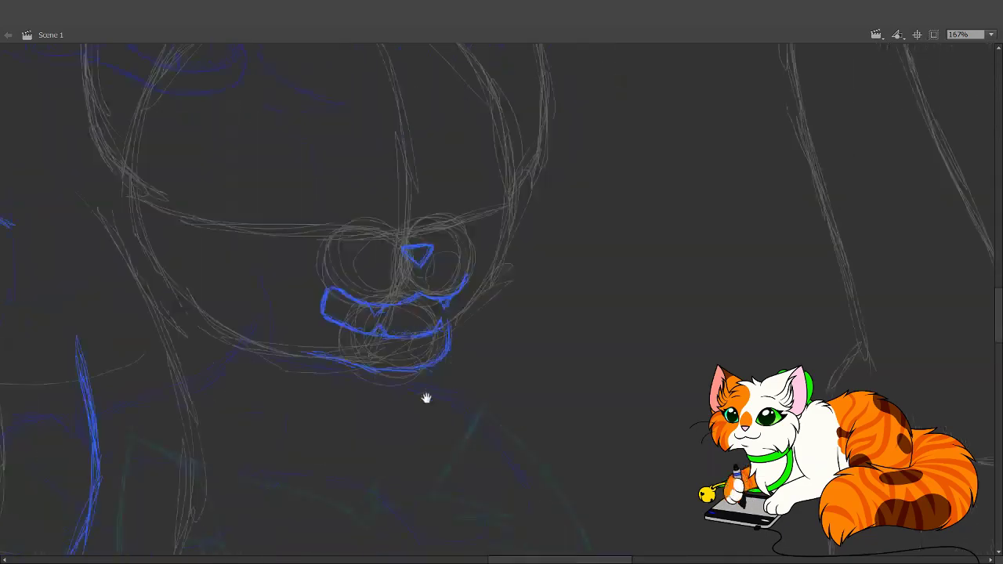
scroll(426, 397, down, 3)
scroll(407, 405, up, 5)
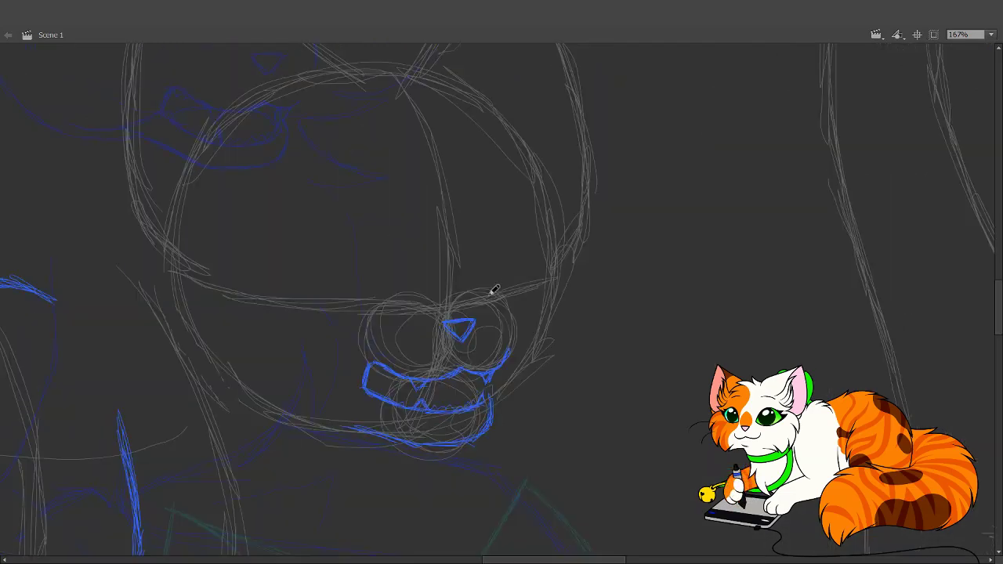
mouse_move(484, 295)
mouse_down()
mouse_move(517, 322)
mouse_move(509, 303)
mouse_move(497, 371)
mouse_up()
drag(389, 316, 416, 360)
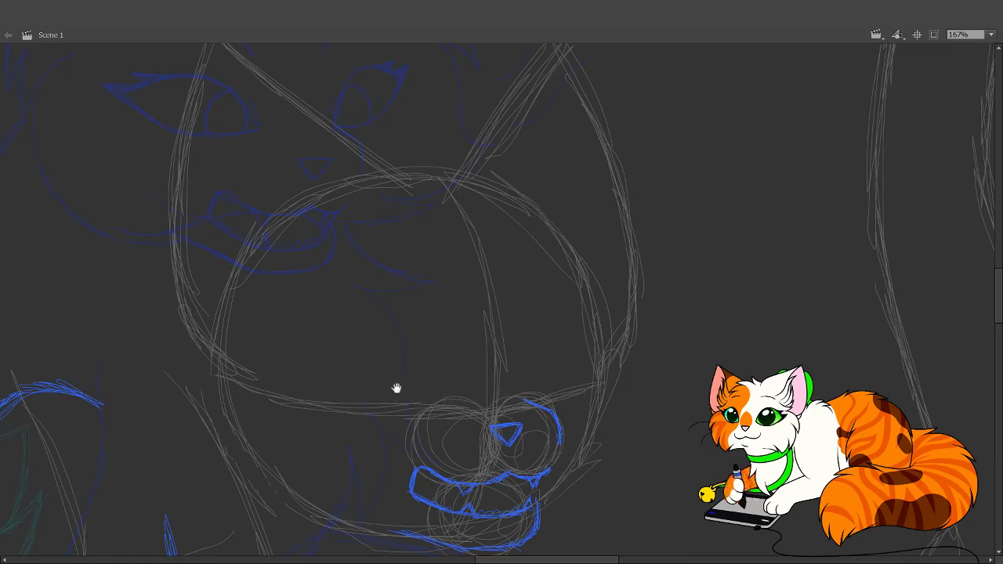
- Sketch the cat's larger near eye as an almond shape on the eye guideline, with pointed lashes at its outer corner
drag(377, 365, 444, 510)
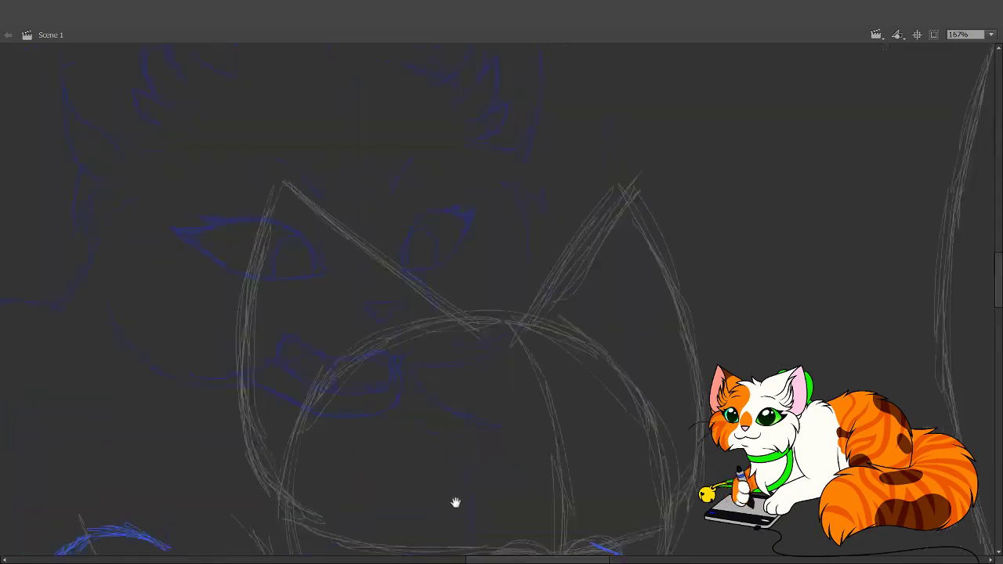
drag(431, 436, 465, 522)
mouse_move(427, 439)
mouse_down()
mouse_move(394, 247)
mouse_move(382, 242)
mouse_up()
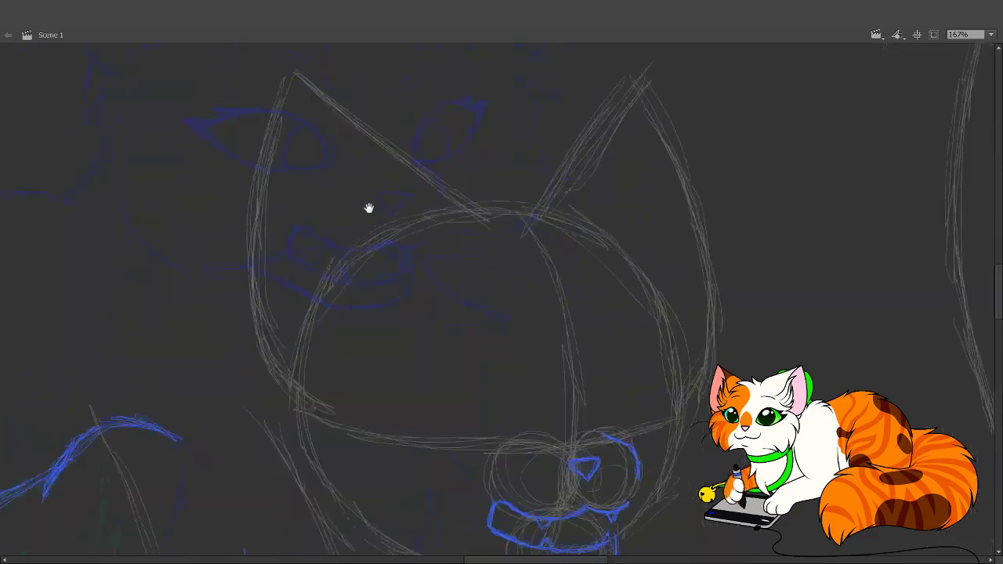
drag(450, 544, 381, 260)
drag(380, 206, 376, 186)
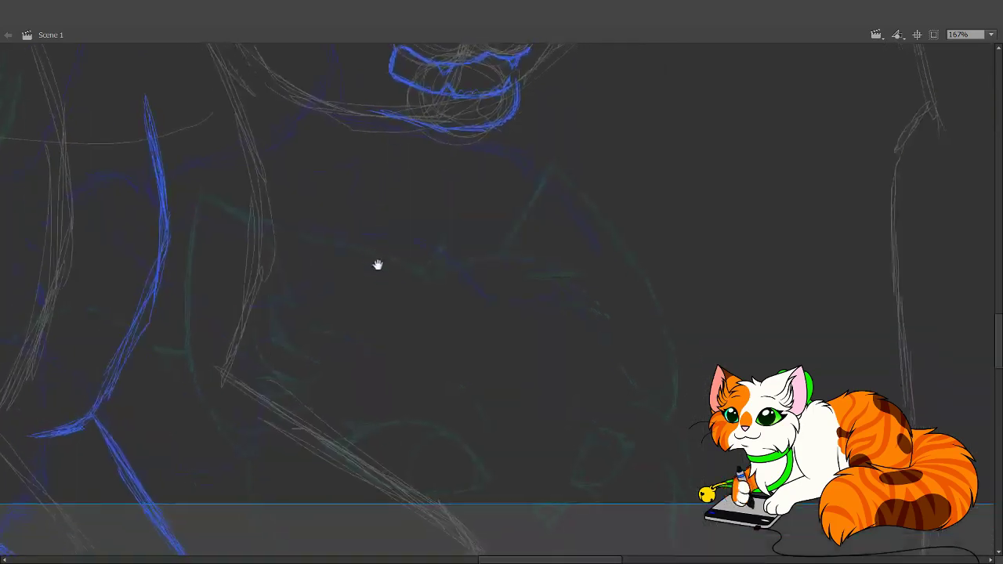
mouse_move(378, 264)
mouse_down()
mouse_move(361, 383)
mouse_move(371, 394)
mouse_move(373, 455)
mouse_move(426, 423)
mouse_up()
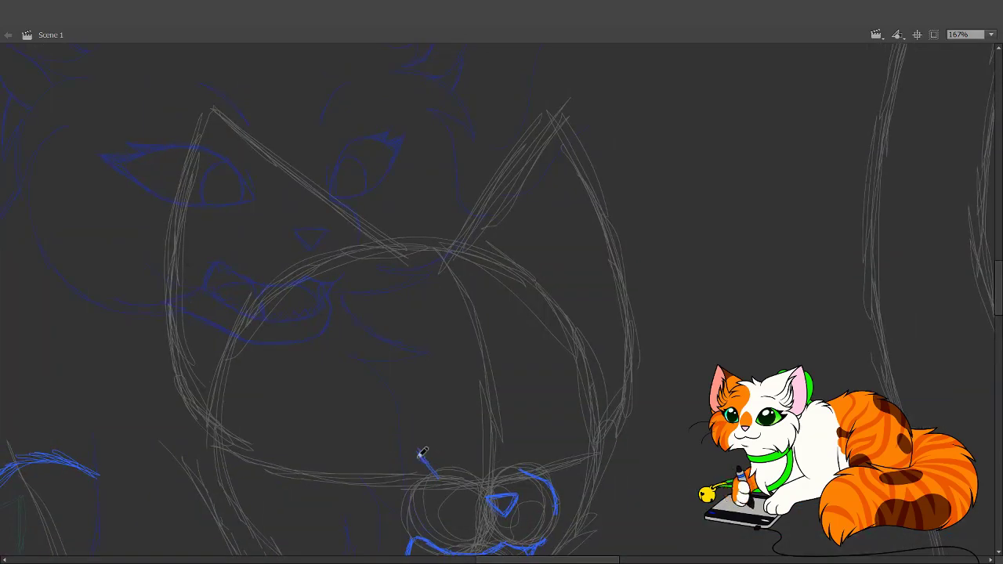
scroll(486, 403, down, 3)
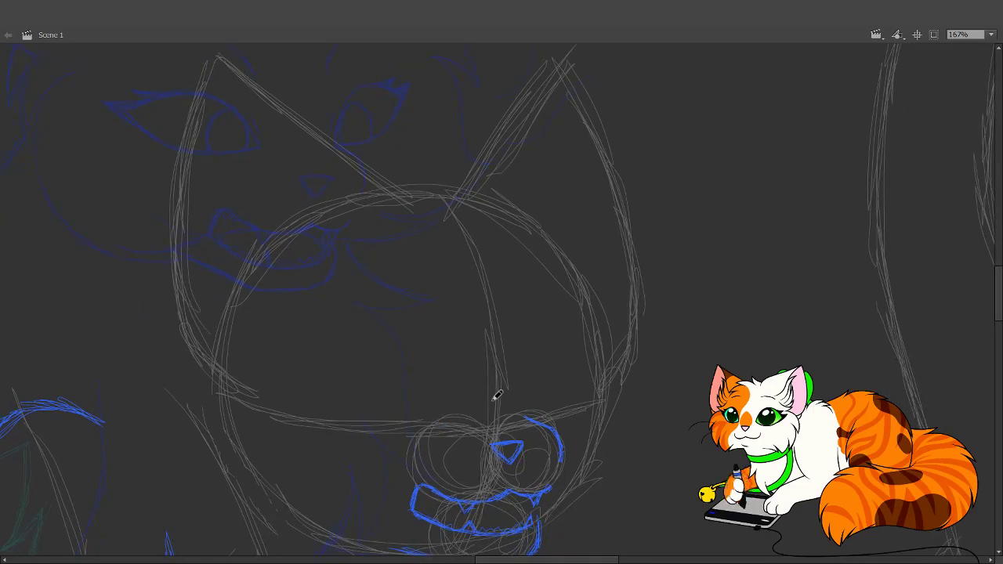
drag(438, 353, 494, 449)
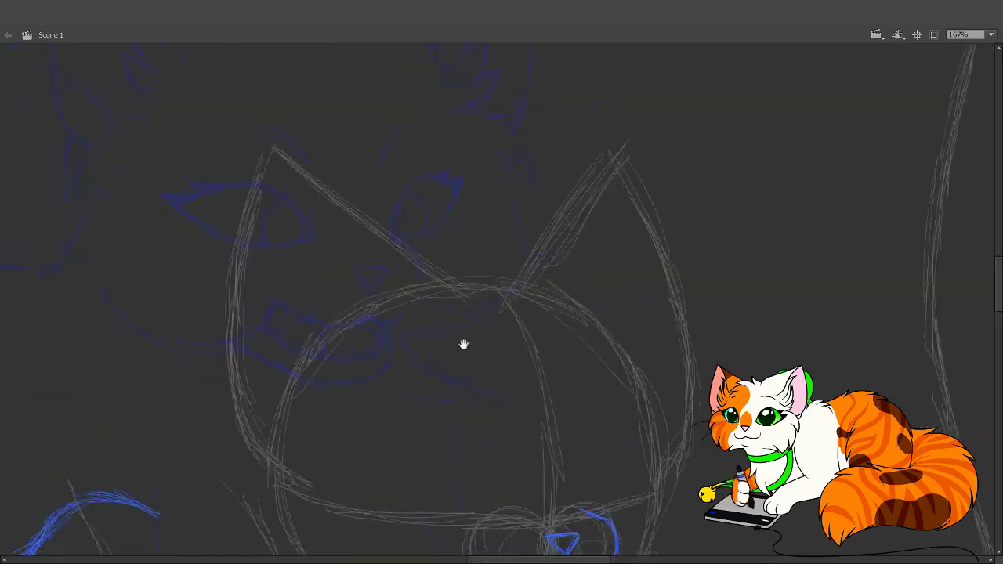
scroll(463, 345, down, 5)
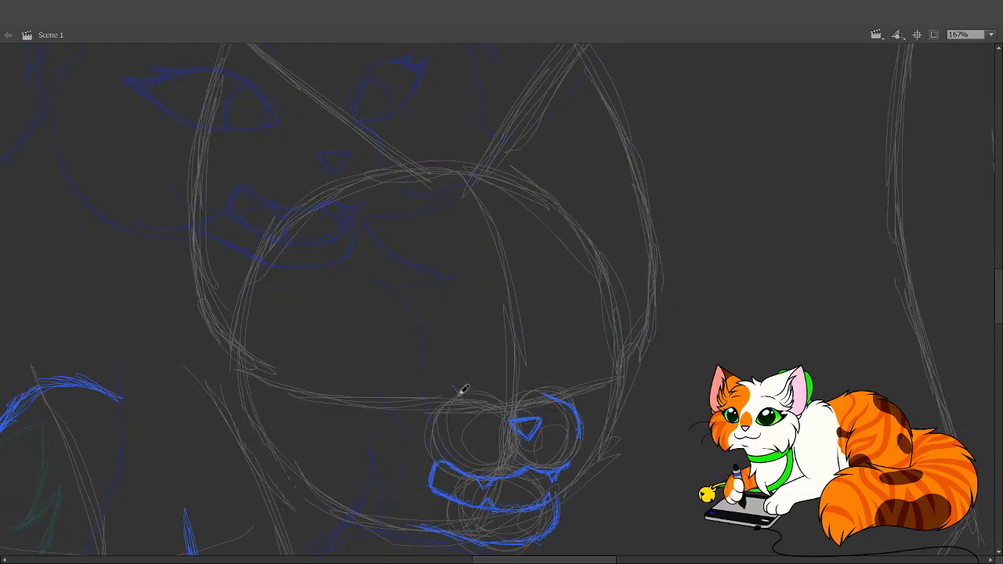
mouse_move(463, 394)
mouse_down()
mouse_move(413, 346)
mouse_move(440, 368)
mouse_move(379, 344)
mouse_move(410, 349)
mouse_move(335, 361)
mouse_move(387, 344)
mouse_move(334, 365)
mouse_move(353, 382)
mouse_move(335, 368)
mouse_move(383, 399)
mouse_move(346, 383)
mouse_move(429, 406)
mouse_move(385, 400)
mouse_move(435, 400)
mouse_up()
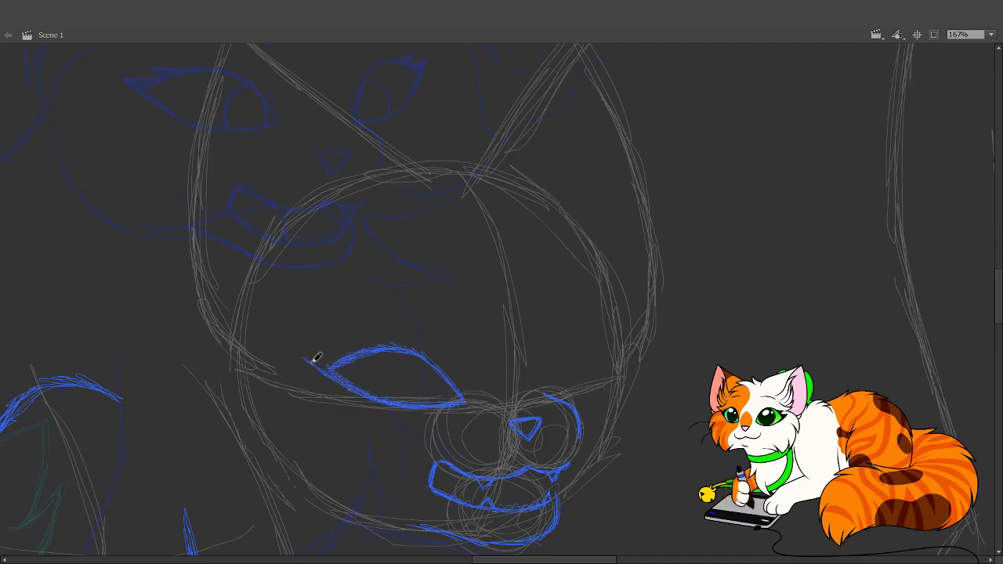
mouse_move(307, 353)
mouse_down()
mouse_move(359, 354)
mouse_move(338, 344)
mouse_move(391, 347)
mouse_up()
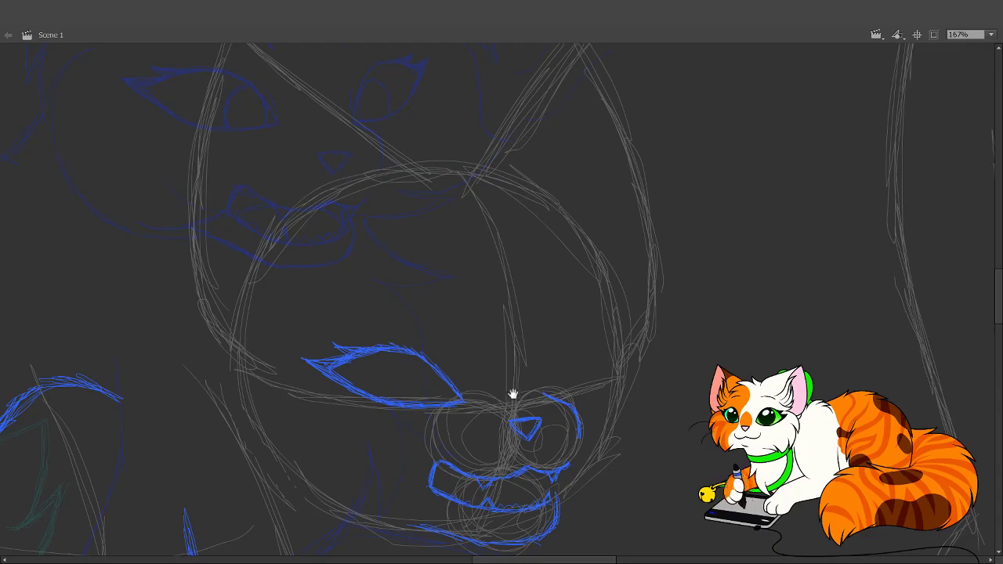
- Sketch the narrower far eye above the muzzle with pointed outer lashes, and add short strokes beside both inner eye corners
scroll(512, 467, up, 3)
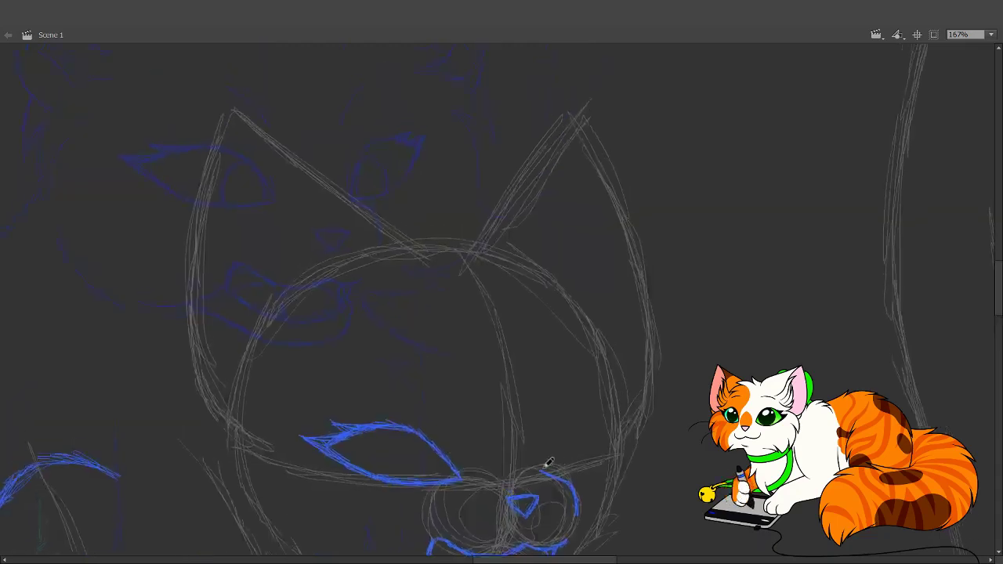
mouse_move(540, 468)
mouse_down()
mouse_move(554, 430)
mouse_move(551, 439)
mouse_move(558, 425)
mouse_move(604, 426)
mouse_up()
mouse_move(547, 470)
mouse_down()
mouse_move(584, 459)
mouse_move(604, 430)
mouse_move(587, 459)
mouse_move(612, 423)
mouse_move(595, 420)
mouse_move(610, 415)
mouse_move(601, 423)
mouse_move(599, 410)
mouse_up()
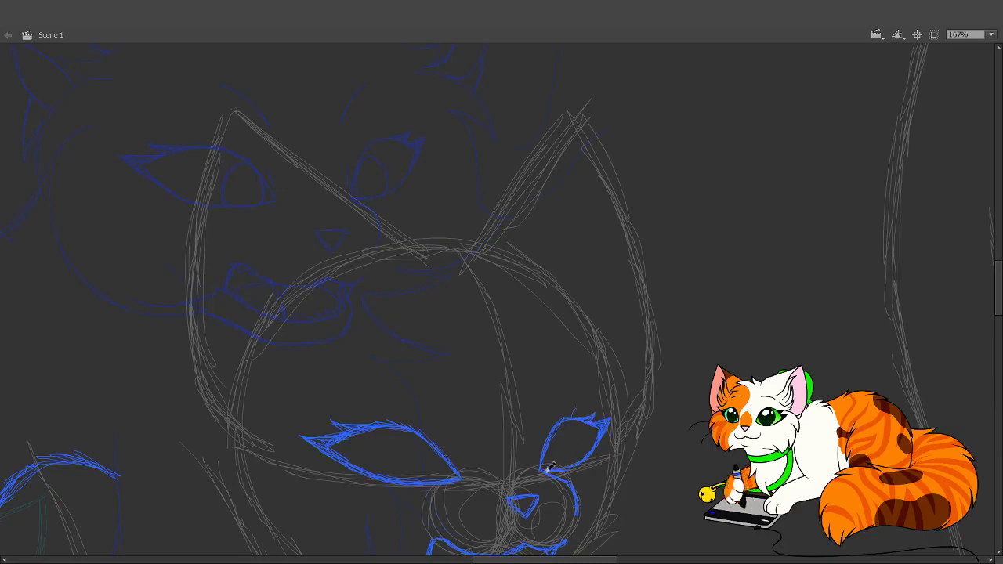
drag(570, 425, 605, 376)
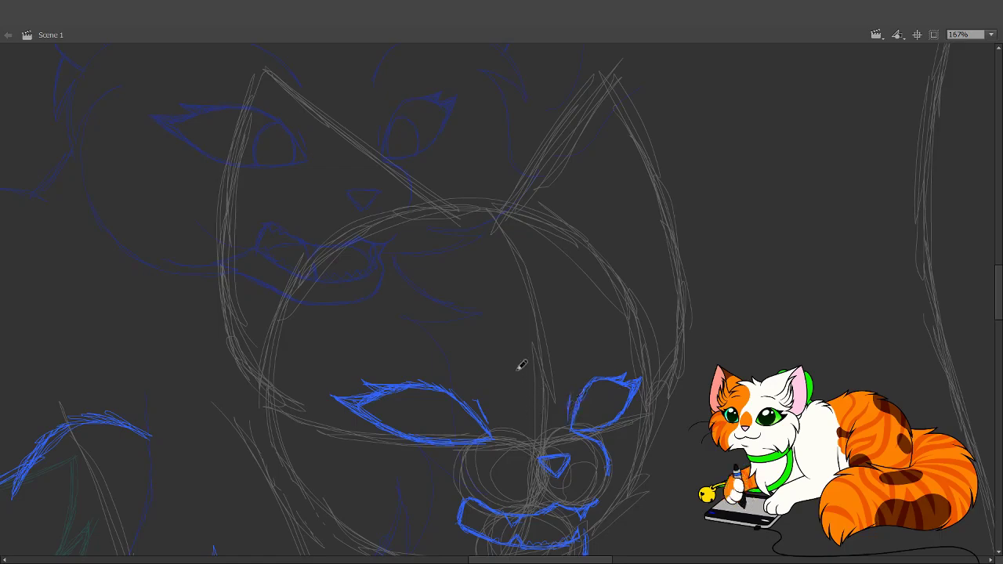
- Sketch two slanted brow lines on the forehead, one above the inner corner of each eye
drag(521, 365, 444, 125)
drag(510, 448, 452, 231)
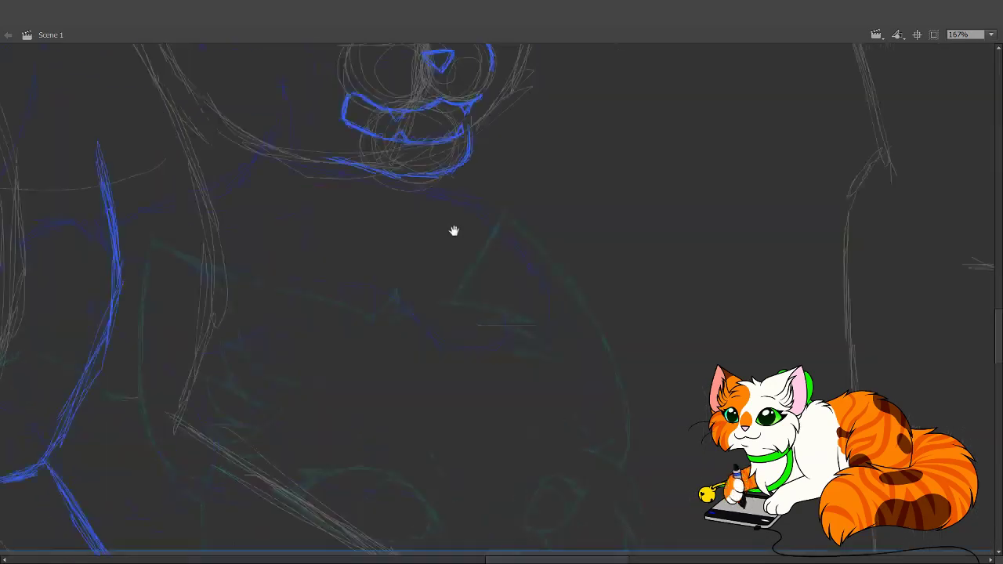
drag(469, 307, 488, 477)
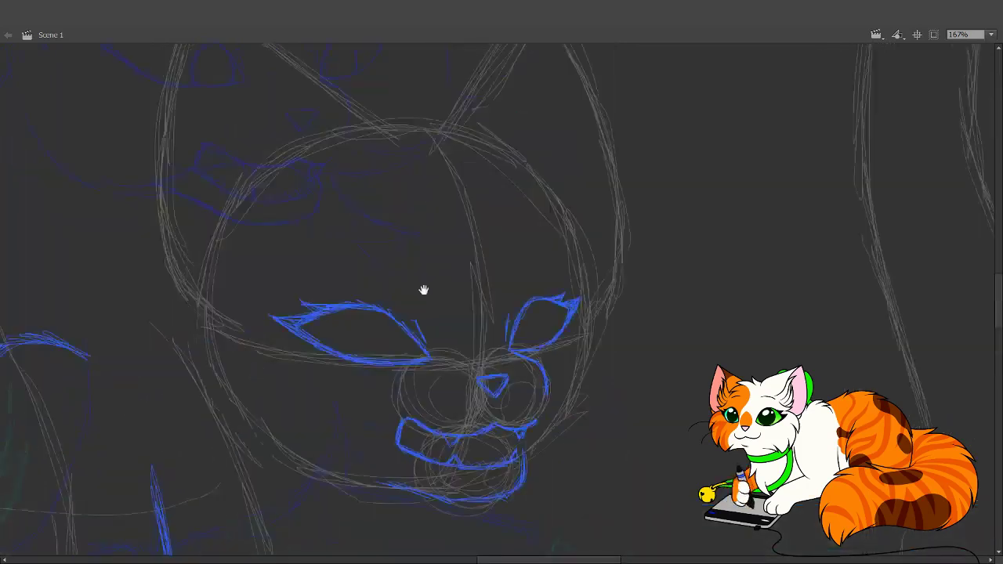
mouse_move(423, 290)
mouse_down()
mouse_move(484, 432)
mouse_move(423, 329)
mouse_move(460, 425)
mouse_up()
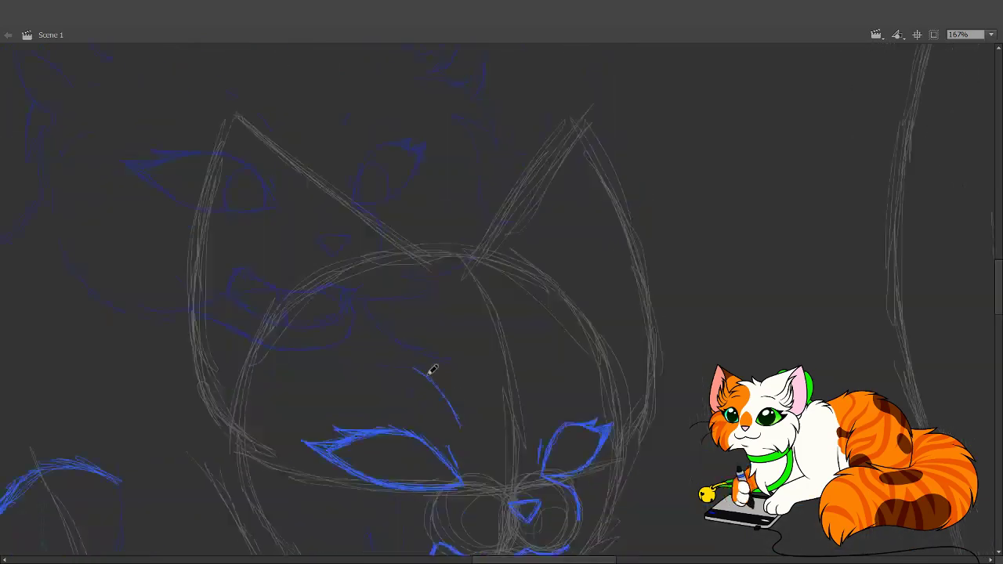
drag(538, 416, 550, 369)
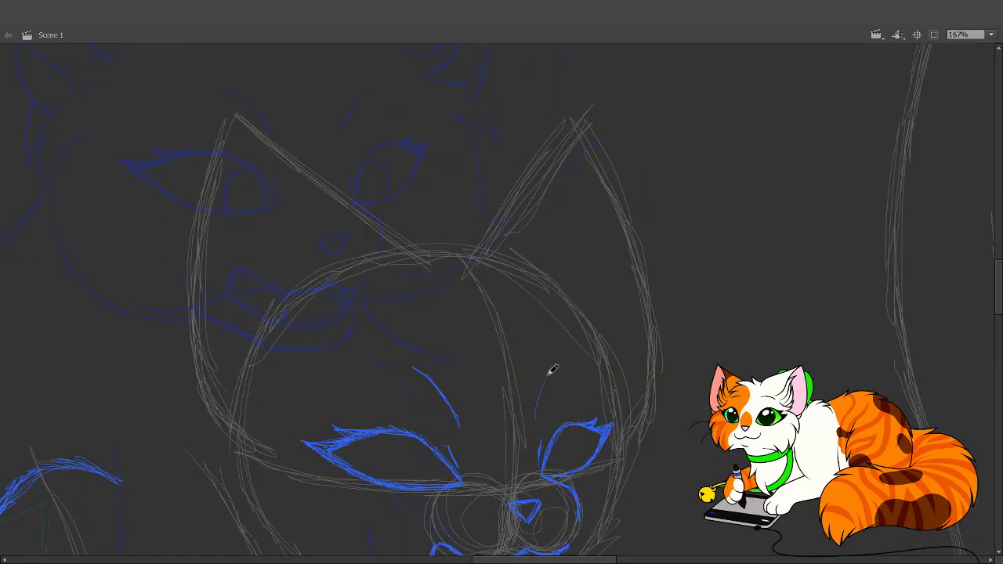
mouse_move(545, 444)
mouse_down()
mouse_move(575, 499)
mouse_move(502, 287)
mouse_up()
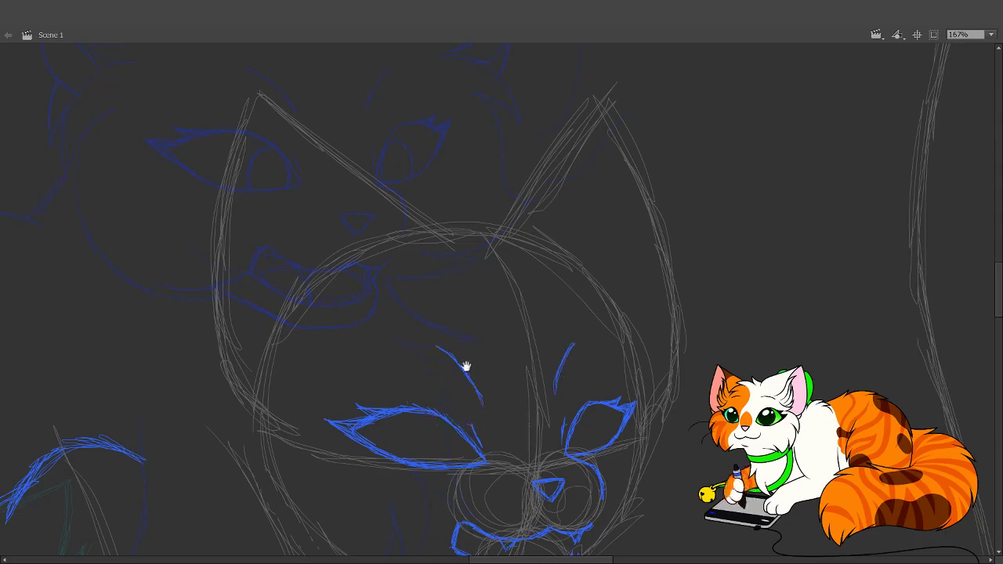
- Sketch a rounded iris inside each eye, set towards the nose
drag(465, 365, 490, 421)
drag(416, 222, 381, 104)
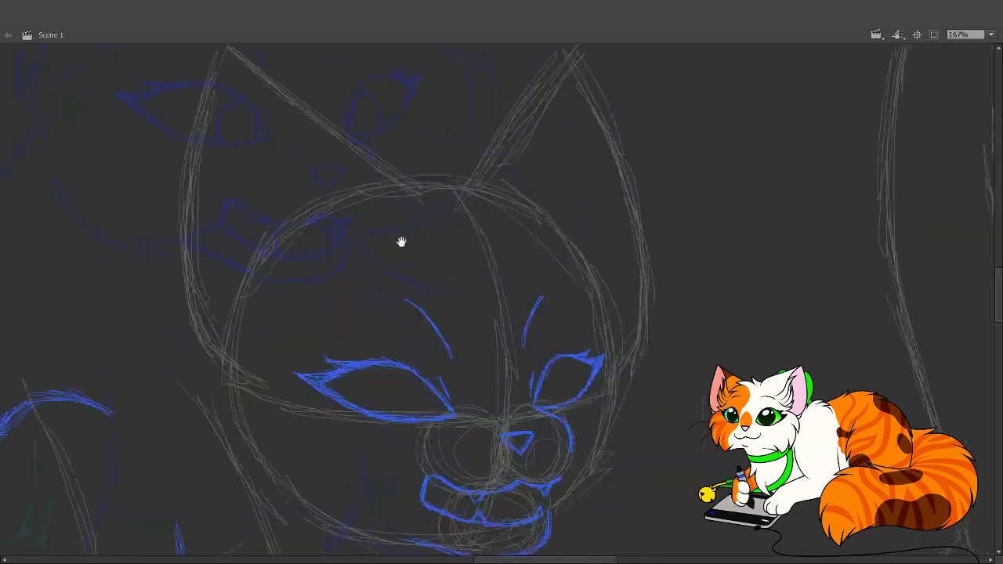
drag(470, 541, 392, 274)
mouse_move(468, 472)
mouse_down()
mouse_move(417, 270)
mouse_move(477, 459)
mouse_up()
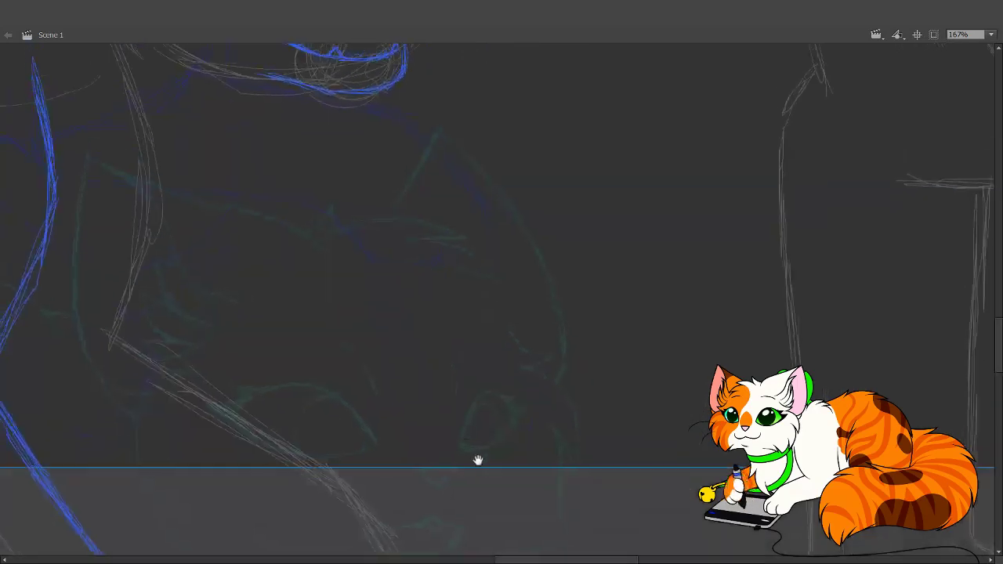
drag(381, 240, 436, 441)
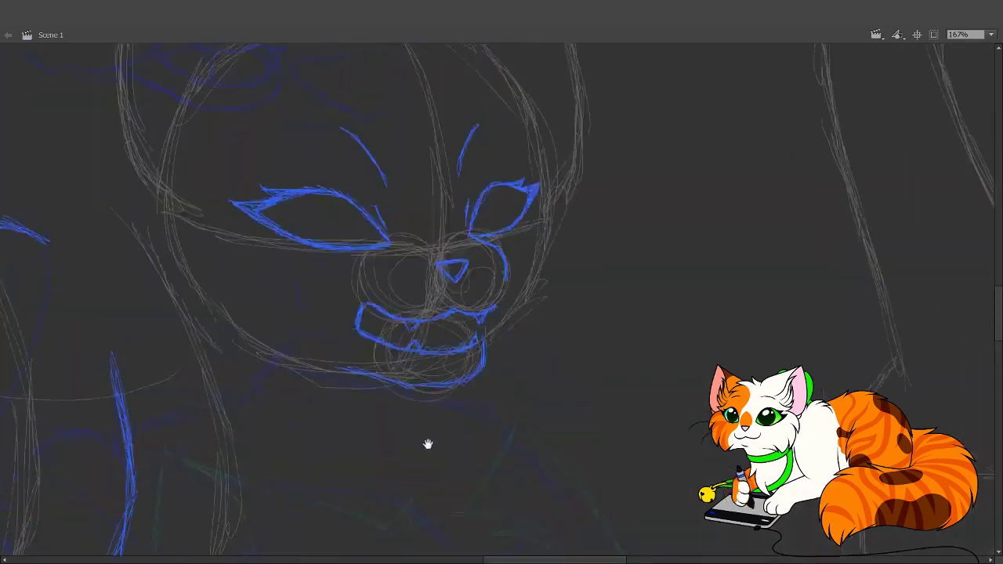
mouse_move(395, 208)
mouse_down()
mouse_move(399, 320)
mouse_move(441, 432)
mouse_up()
drag(407, 315, 455, 402)
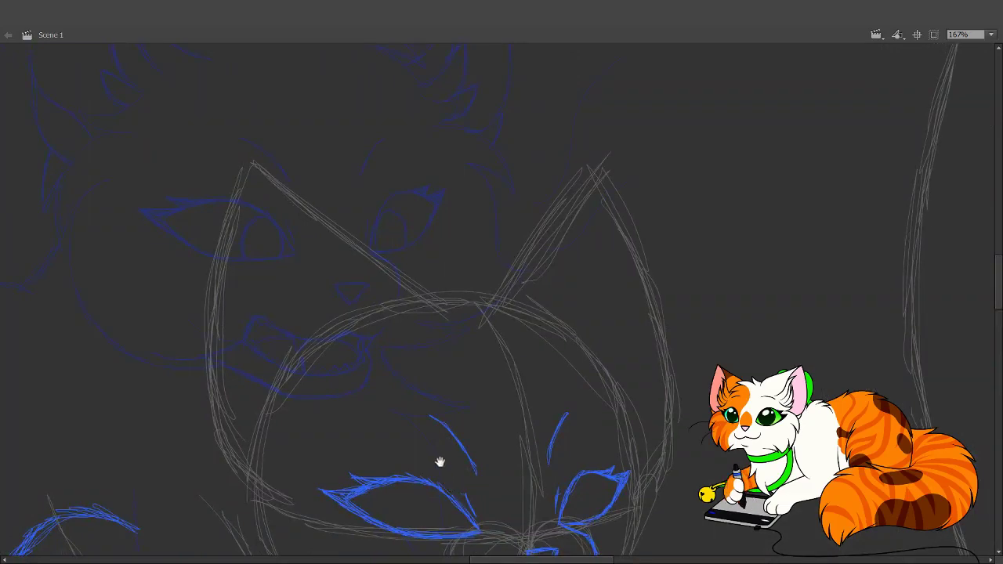
drag(441, 461, 425, 447)
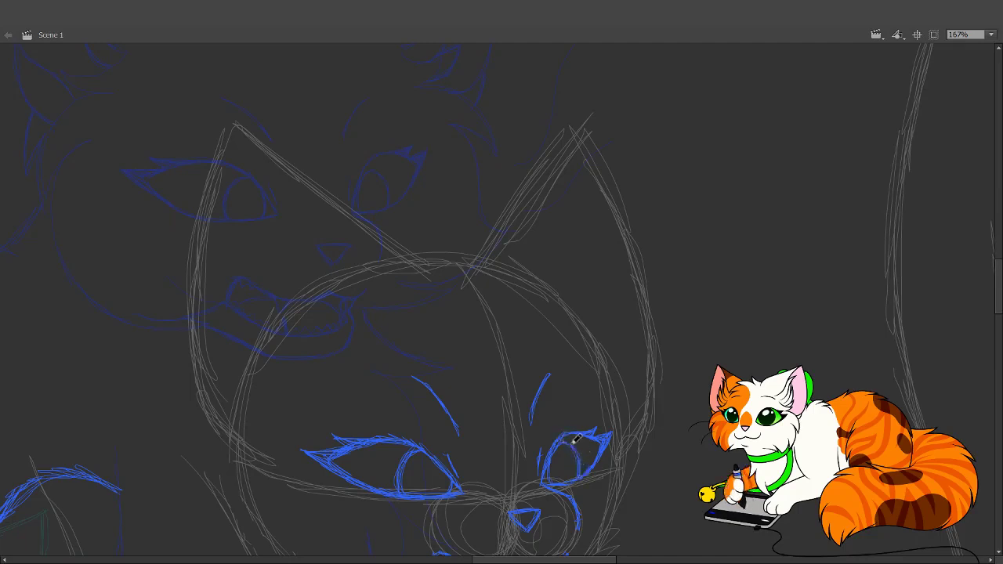
- Sketch two curved fur strokes meeting in a point on the upper head, at the base of the near ear
drag(587, 443, 555, 306)
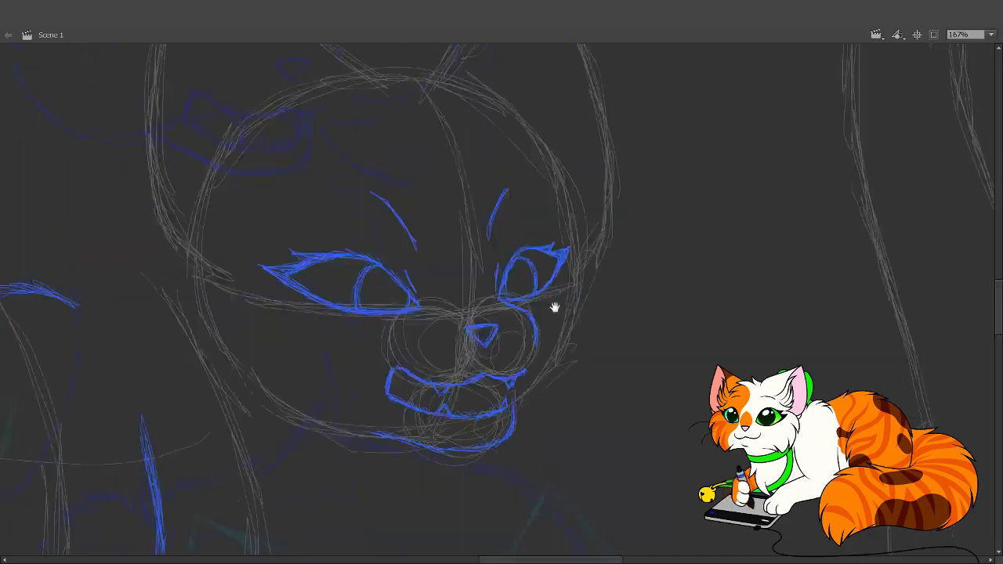
drag(553, 532, 502, 349)
drag(486, 407, 475, 344)
drag(479, 490, 477, 380)
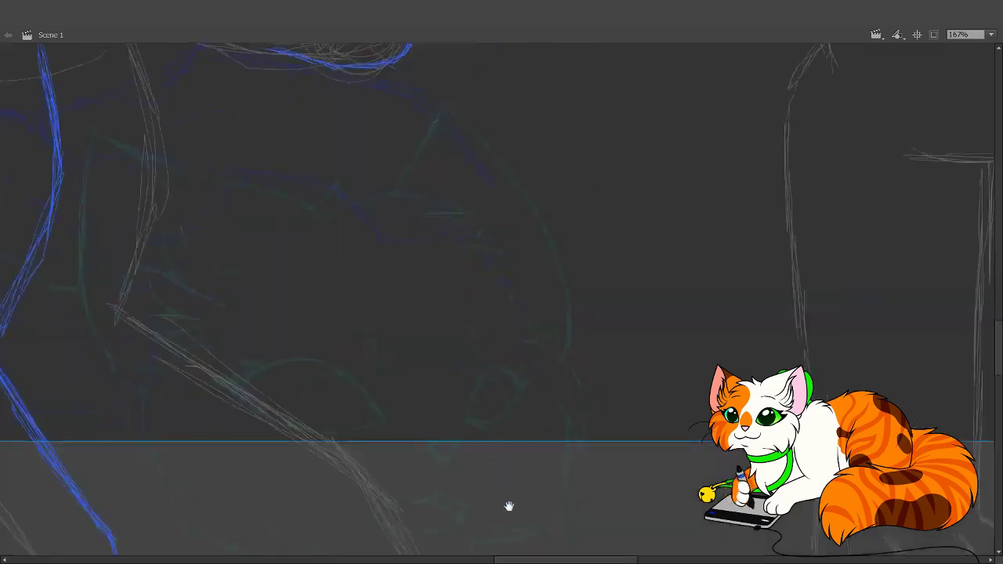
drag(493, 196, 479, 500)
drag(278, 320, 364, 469)
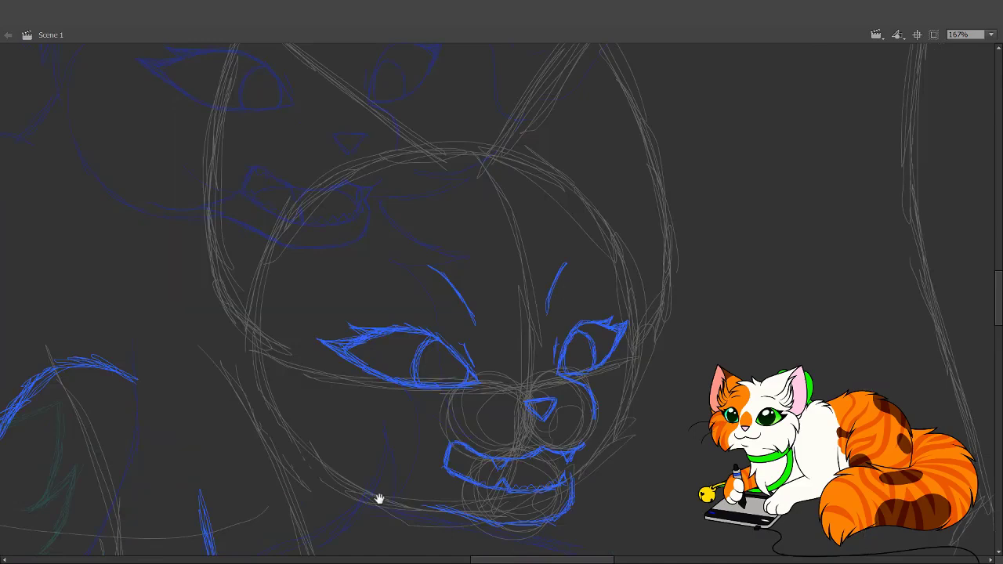
mouse_move(294, 299)
mouse_down()
mouse_move(395, 523)
mouse_move(341, 370)
mouse_up()
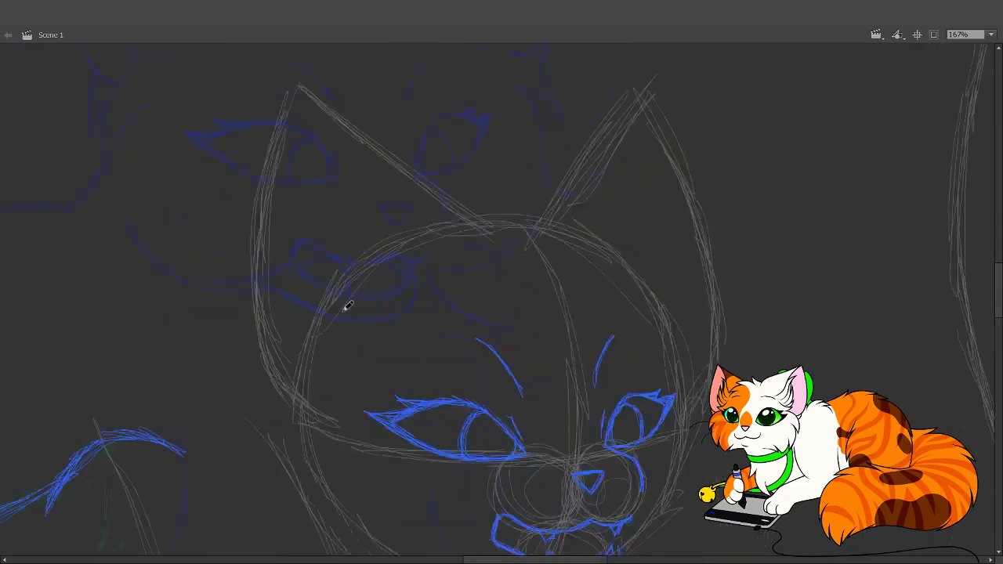
drag(313, 302, 378, 295)
drag(378, 294, 361, 330)
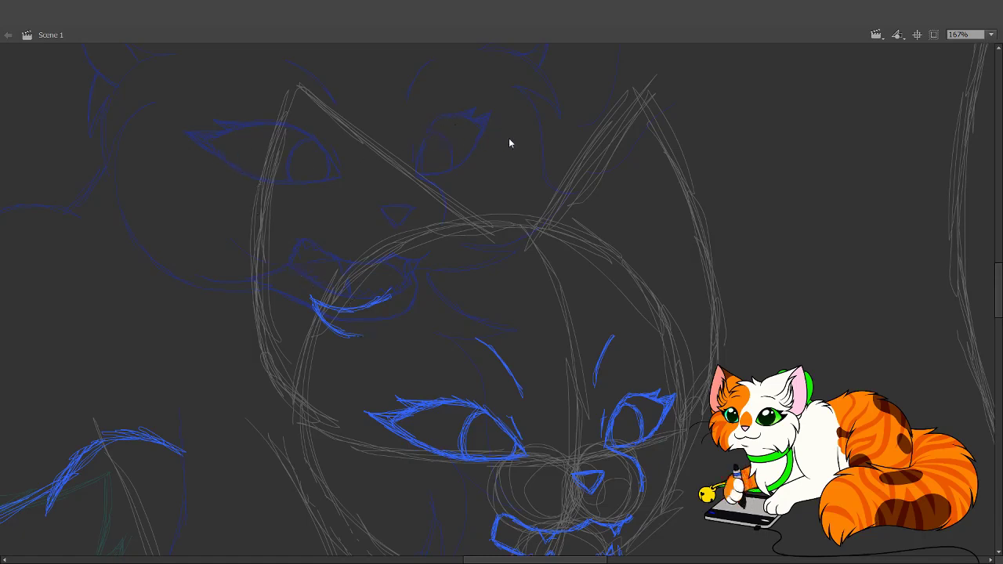
- Sketch the near cheek's rounded outer contour from the ear-base fur tuft down past the eye guideline
key(z)
alt+click(472, 328)
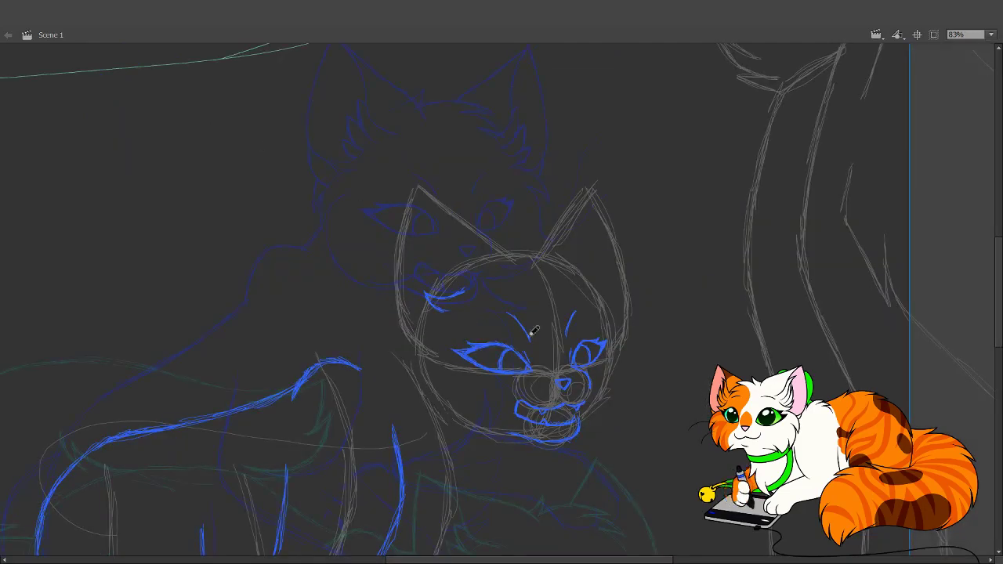
mouse_move(527, 311)
mouse_down()
mouse_move(457, 240)
mouse_move(500, 517)
mouse_up()
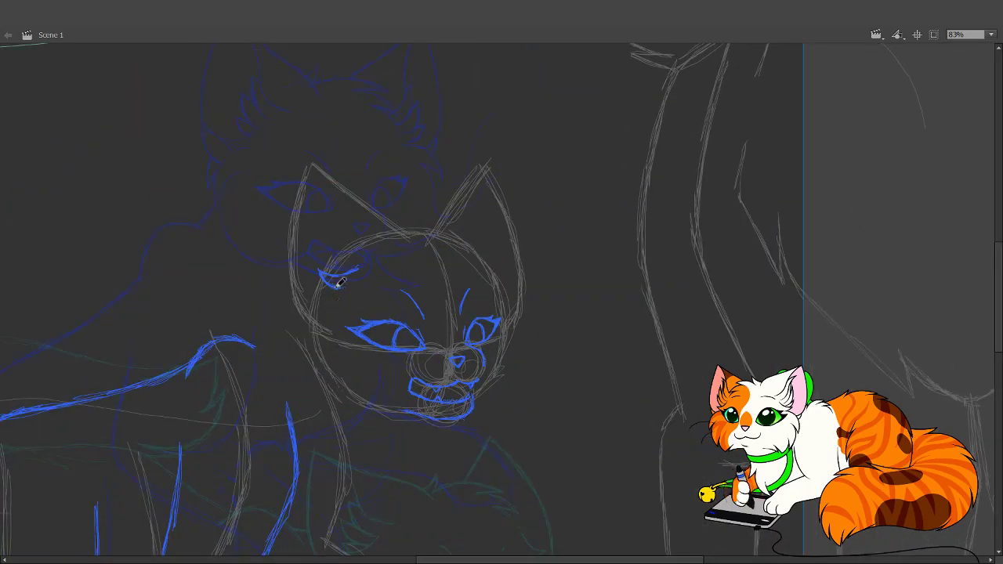
mouse_move(339, 283)
mouse_down()
mouse_move(301, 328)
mouse_move(307, 351)
mouse_up()
drag(318, 359, 340, 298)
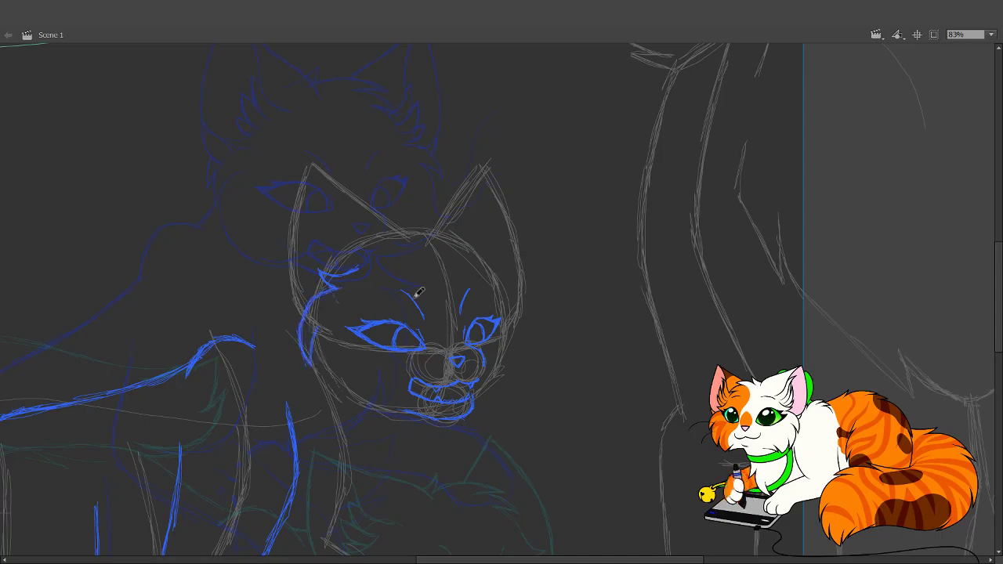
- Sketch the near side's jawline curving down to the chin, with short fur strokes beside the mouth corner
key(v)
key(b)
drag(491, 399, 512, 461)
drag(498, 425, 454, 409)
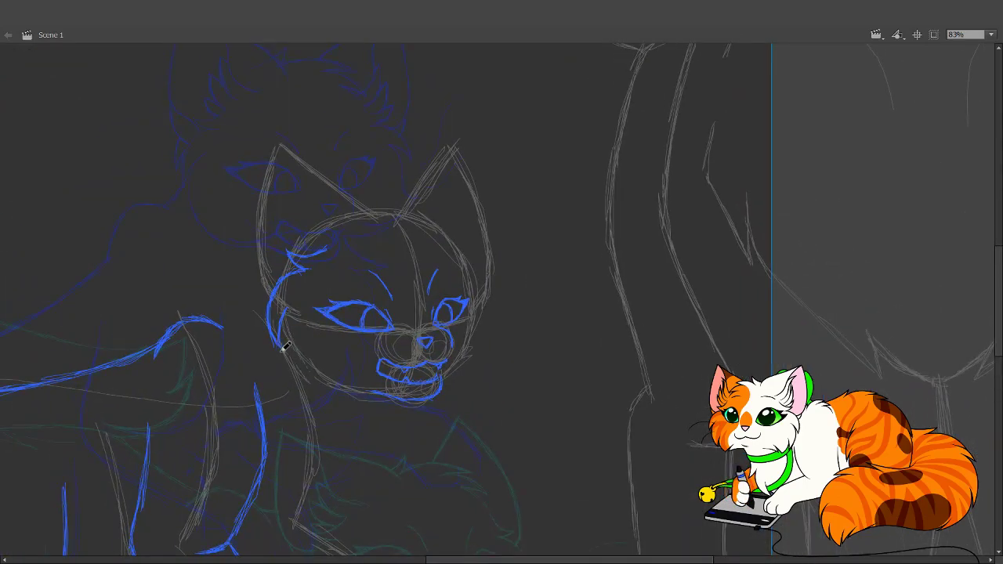
mouse_move(286, 350)
mouse_down()
mouse_move(345, 384)
mouse_move(305, 374)
mouse_move(358, 378)
mouse_move(334, 382)
mouse_move(369, 381)
mouse_move(336, 365)
mouse_move(375, 373)
mouse_up()
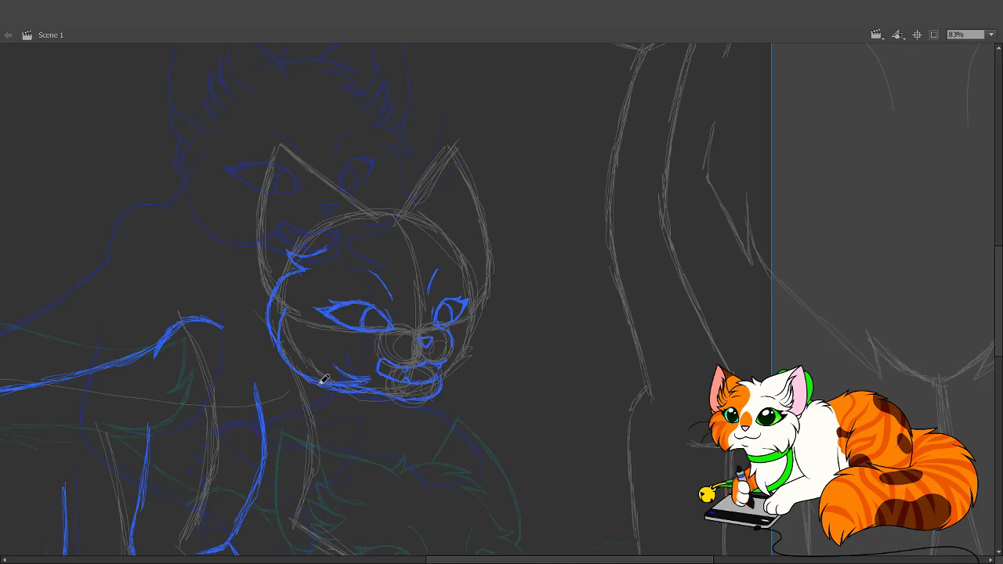
- Sketch the far side of the face with fur tufts beside the eye and a long pointed cheek tuft running back to the chin
mouse_move(490, 385)
mouse_down()
mouse_move(496, 463)
mouse_move(503, 448)
mouse_up()
mouse_move(521, 490)
mouse_down()
mouse_move(438, 232)
mouse_move(505, 505)
mouse_up()
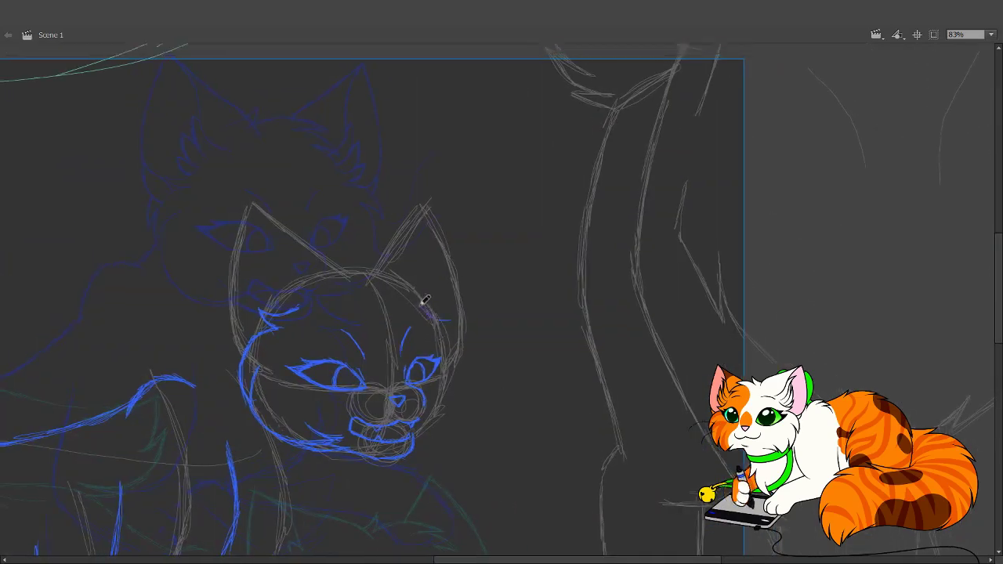
mouse_move(443, 314)
mouse_down()
mouse_move(456, 316)
mouse_move(439, 320)
mouse_move(458, 332)
mouse_move(465, 352)
mouse_move(449, 349)
mouse_move(477, 410)
mouse_move(453, 422)
mouse_move(425, 416)
mouse_move(449, 423)
mouse_up()
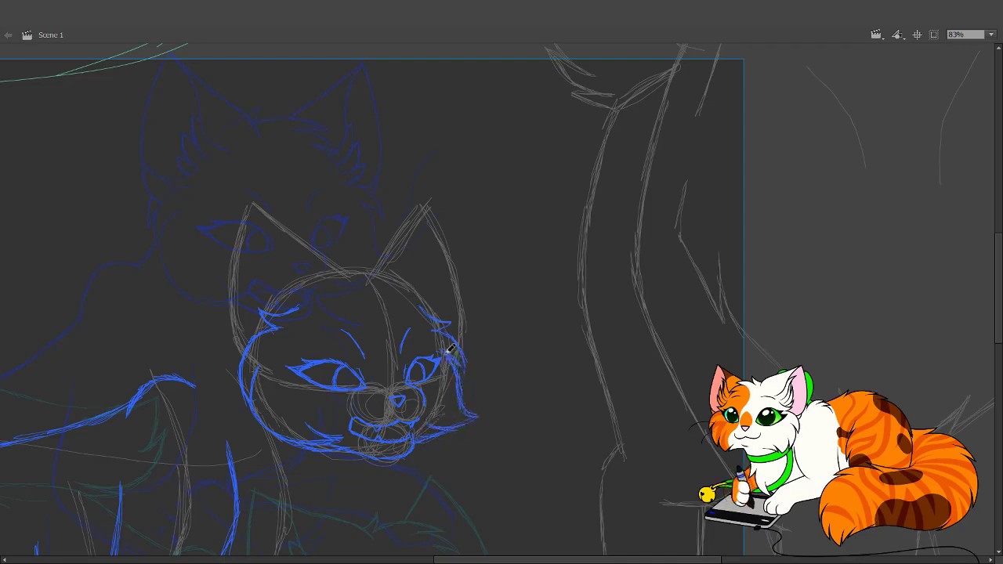
- Select the pointed tip of the far cheek tuft and rotate it slightly upward with Free Transform
drag(499, 356, 489, 330)
mouse_move(409, 235)
mouse_down()
mouse_move(436, 302)
mouse_move(375, 275)
mouse_move(427, 252)
mouse_up()
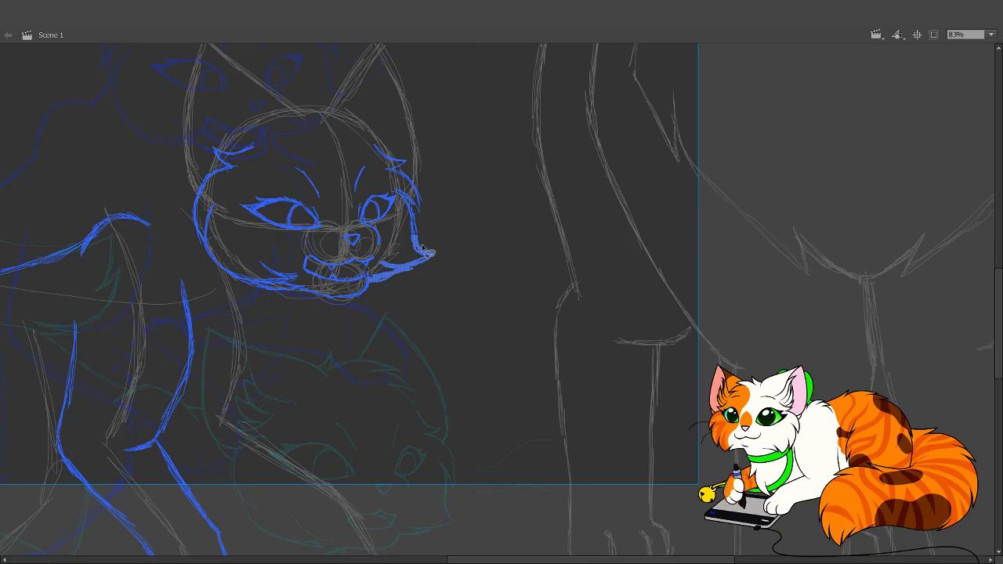
drag(374, 279, 423, 249)
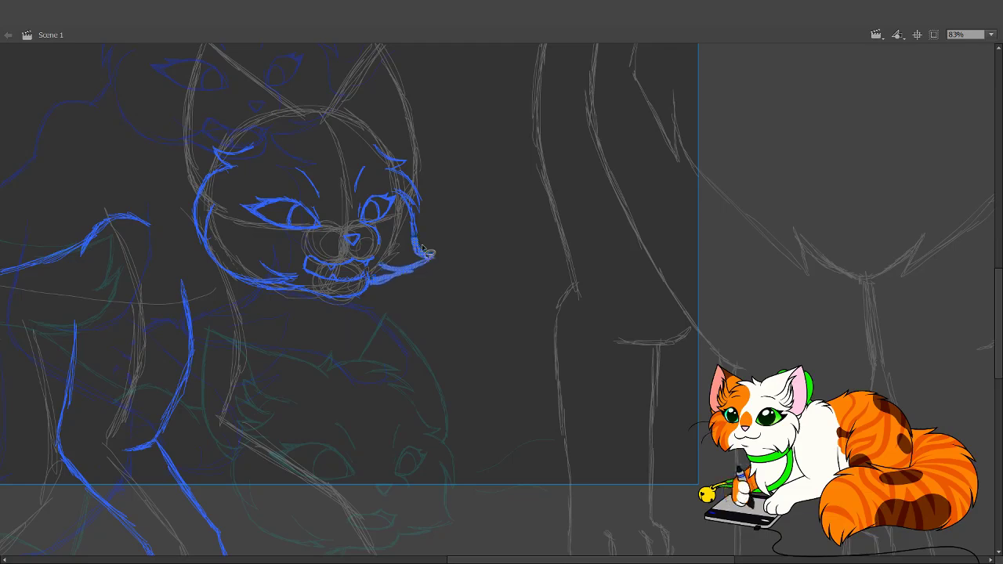
mouse_move(374, 279)
mouse_down()
mouse_move(423, 249)
mouse_move(382, 276)
mouse_up()
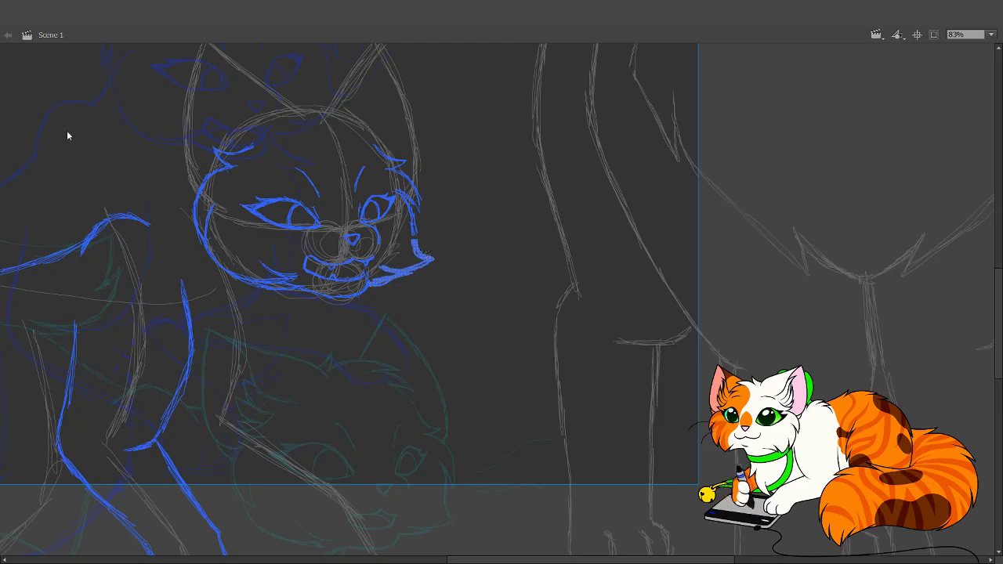
key(q)
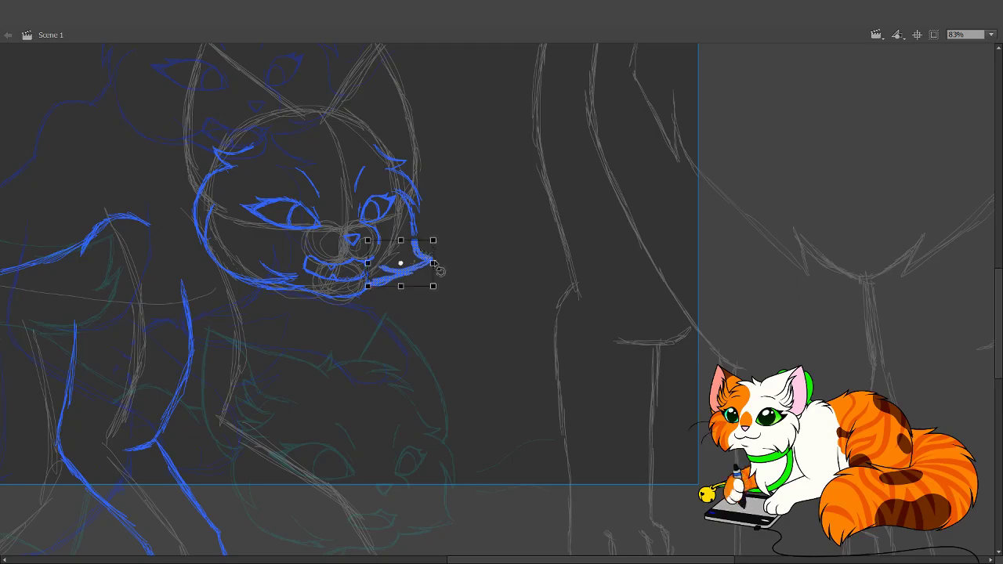
drag(432, 249, 433, 256)
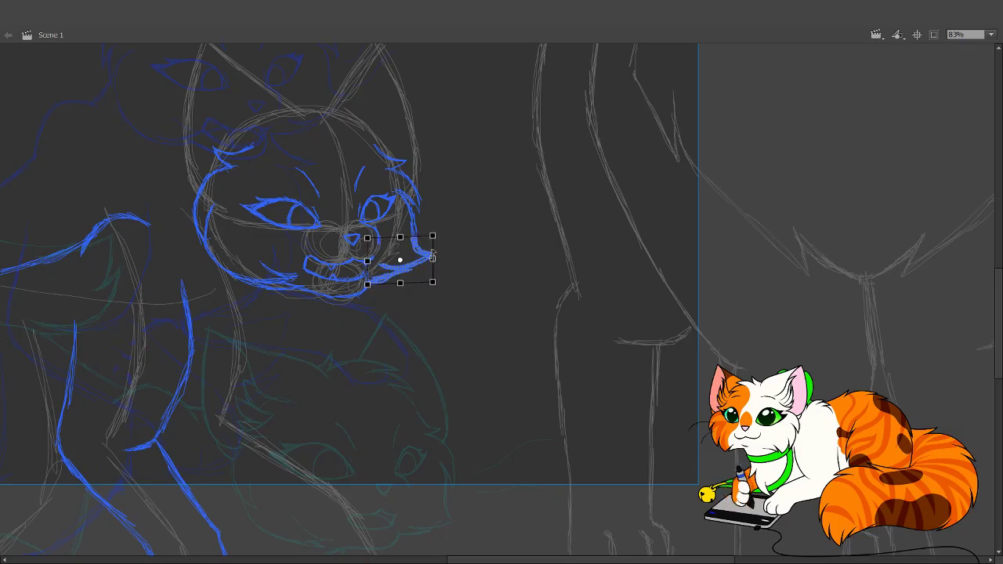
key(Escape)
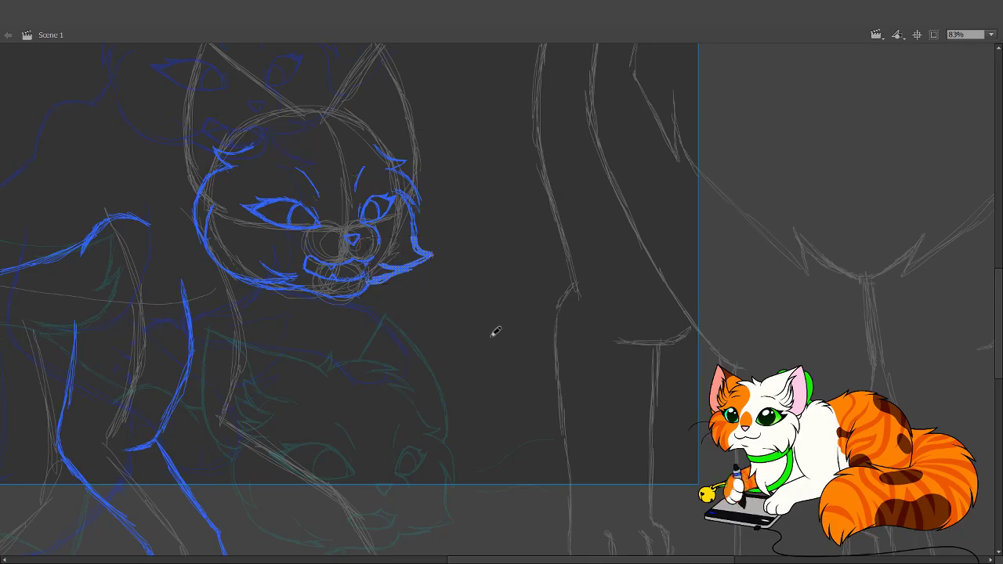
key(b)
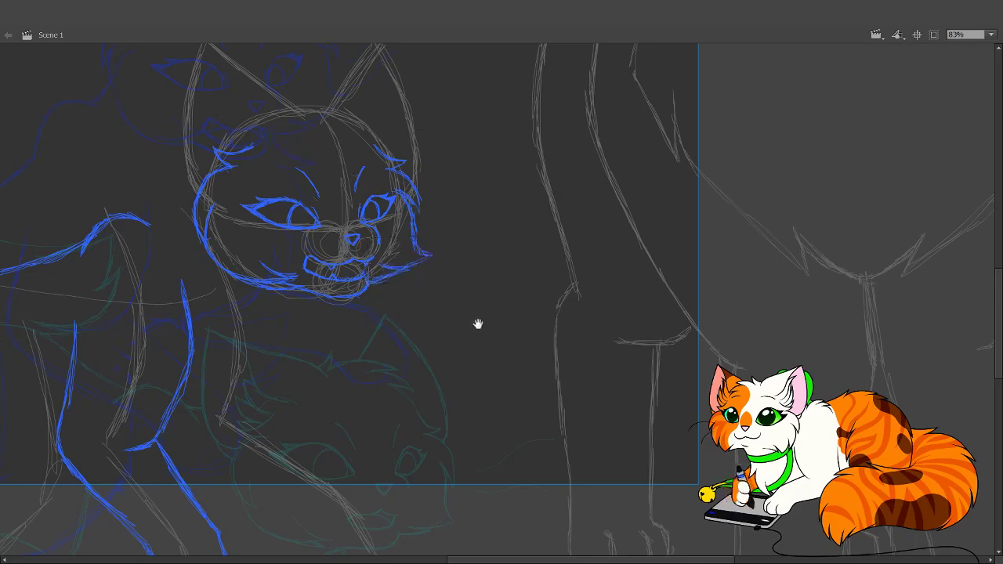
- Sketch the near ear's outer edge and its curved inner rim from the ear tip down to the head
mouse_move(477, 322)
mouse_down()
mouse_move(559, 428)
mouse_move(605, 536)
mouse_up()
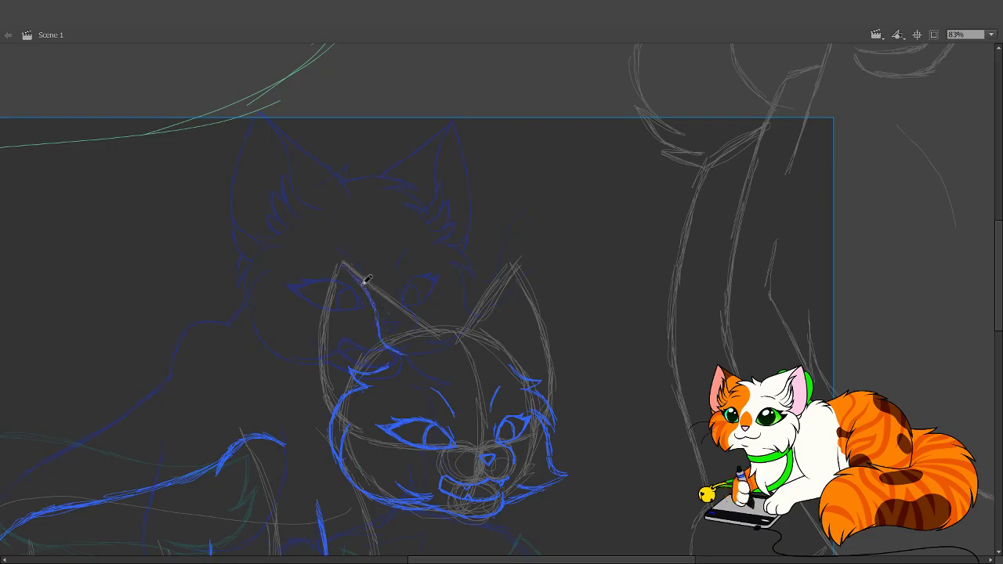
mouse_move(335, 272)
mouse_down()
mouse_move(323, 367)
mouse_move(343, 390)
mouse_move(323, 362)
mouse_move(320, 300)
mouse_up()
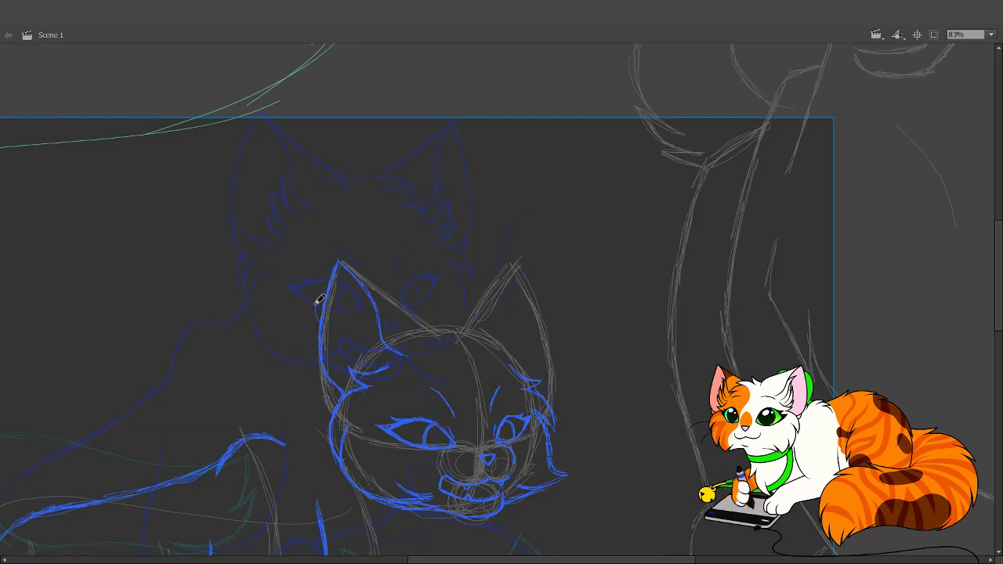
mouse_move(392, 376)
mouse_down()
mouse_move(336, 277)
mouse_move(381, 348)
mouse_up()
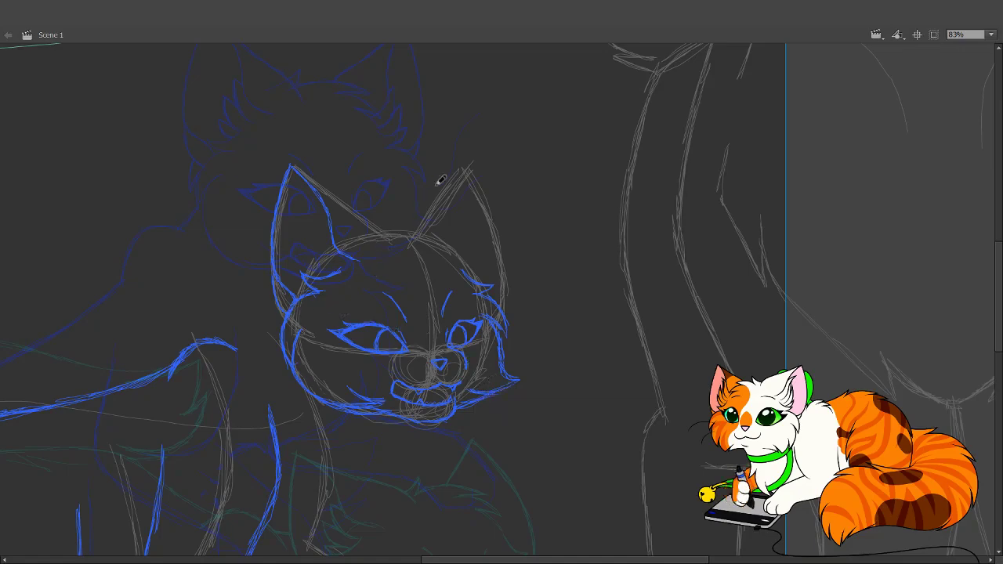
- Sketch the near ear's straight upper edge down to the crown and add pointed fur tufts inside the ear
key(z)
drag(551, 433, 255, 147)
mouse_move(451, 251)
mouse_down()
mouse_move(438, 385)
mouse_move(379, 325)
mouse_move(313, 284)
mouse_move(417, 345)
mouse_up()
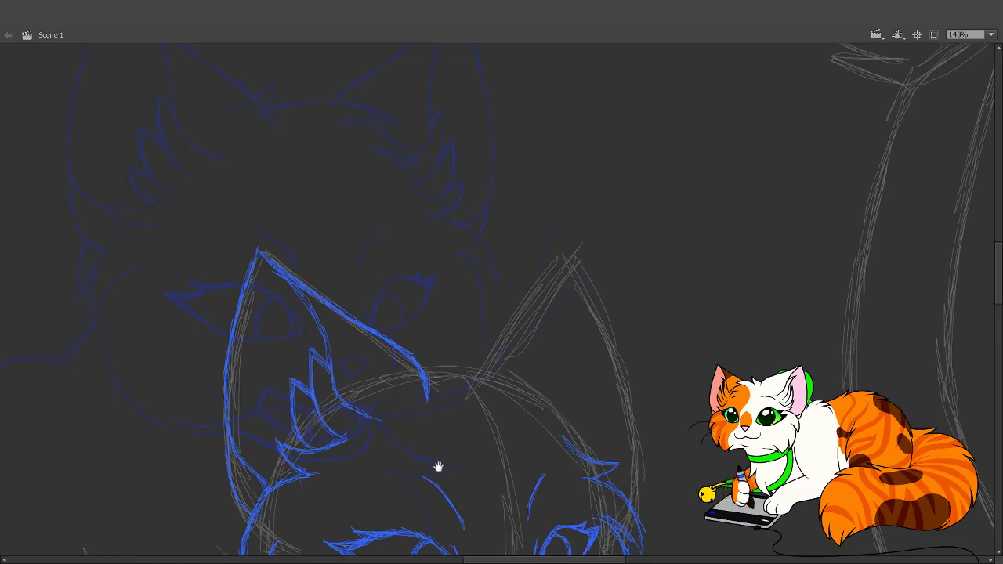
scroll(438, 465, up, 3)
drag(431, 467, 403, 358)
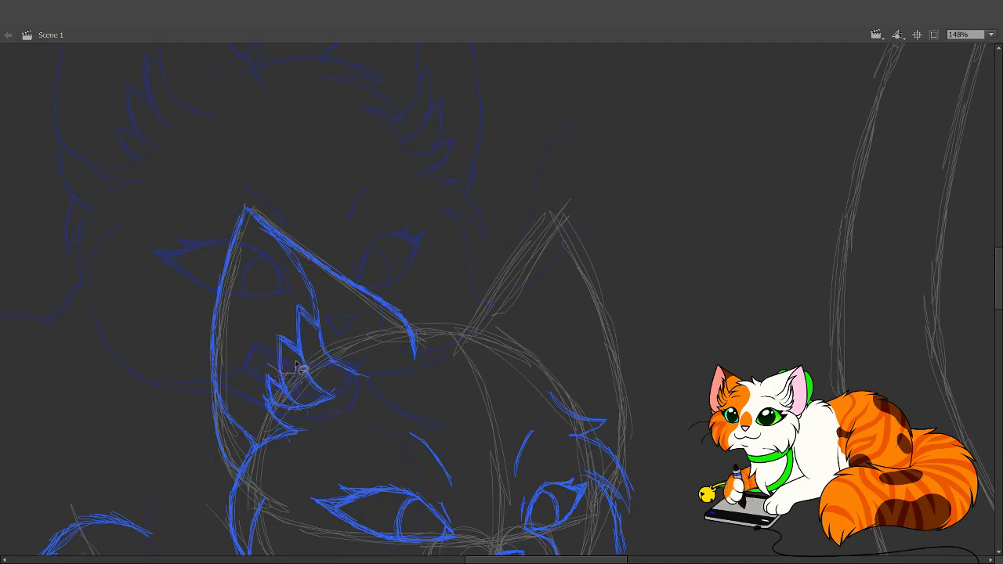
drag(304, 361, 266, 323)
- Sketch a small tuft where the near ear meets the crown, and the top of the head with layered fur points towards the far ear
drag(440, 423, 430, 483)
drag(385, 320, 302, 303)
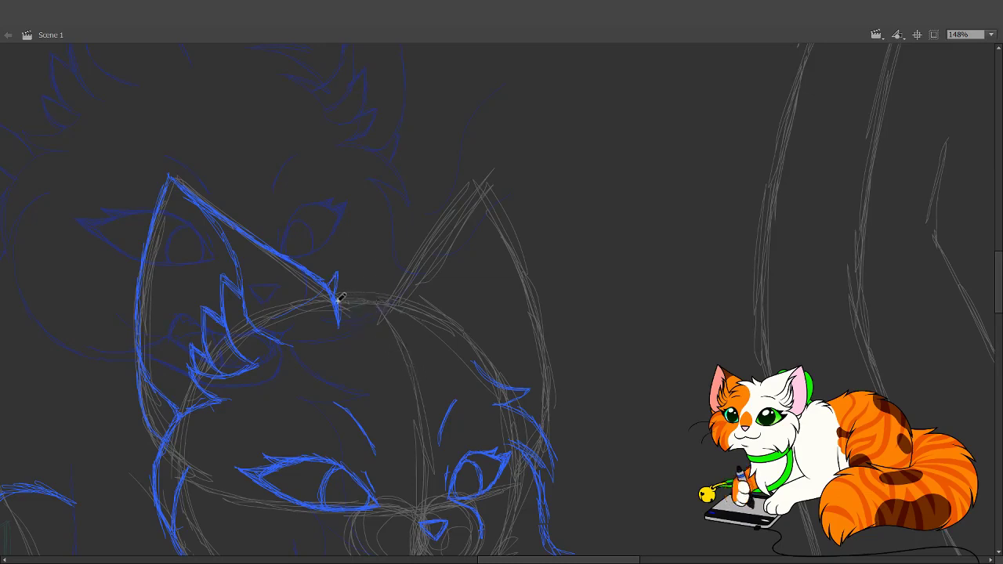
drag(390, 285, 345, 292)
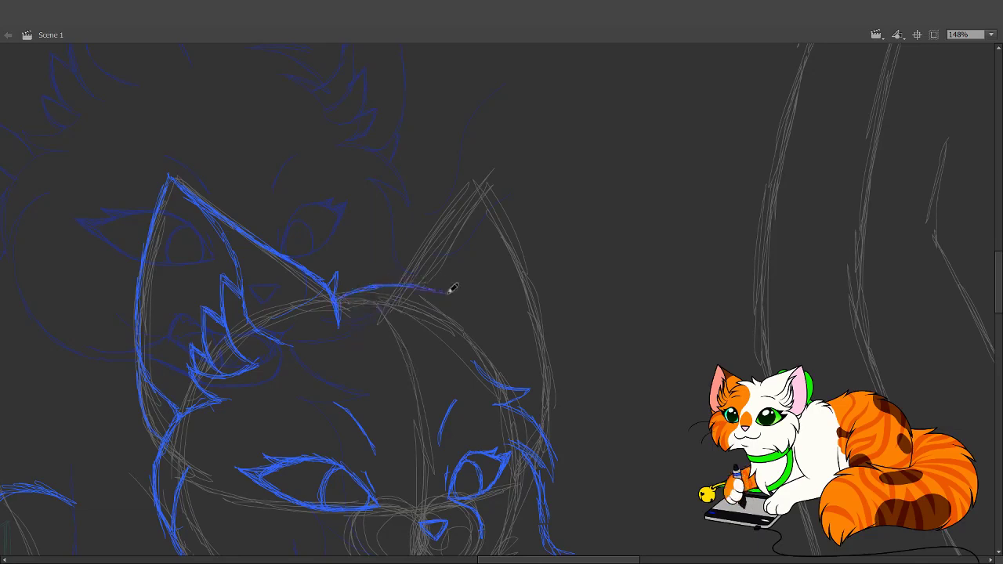
mouse_move(466, 296)
mouse_down()
mouse_move(405, 303)
mouse_move(481, 326)
mouse_move(462, 314)
mouse_move(485, 333)
mouse_move(434, 323)
mouse_move(462, 331)
mouse_up()
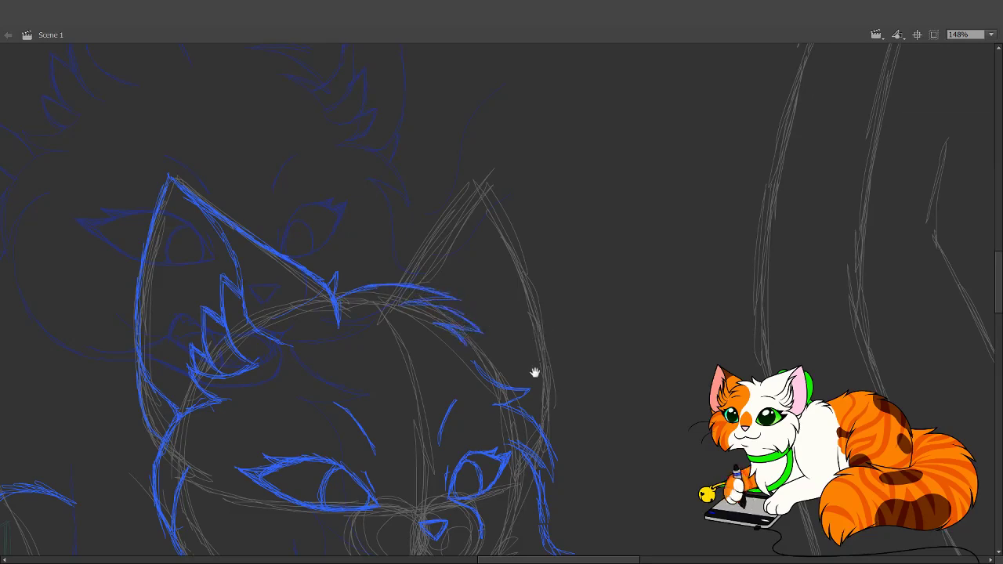
- Sketch the far ear's curved line from the ear tip down to the fur tuft on the side of the head
mouse_move(535, 371)
mouse_down()
mouse_move(535, 551)
mouse_move(548, 509)
mouse_move(494, 392)
mouse_up()
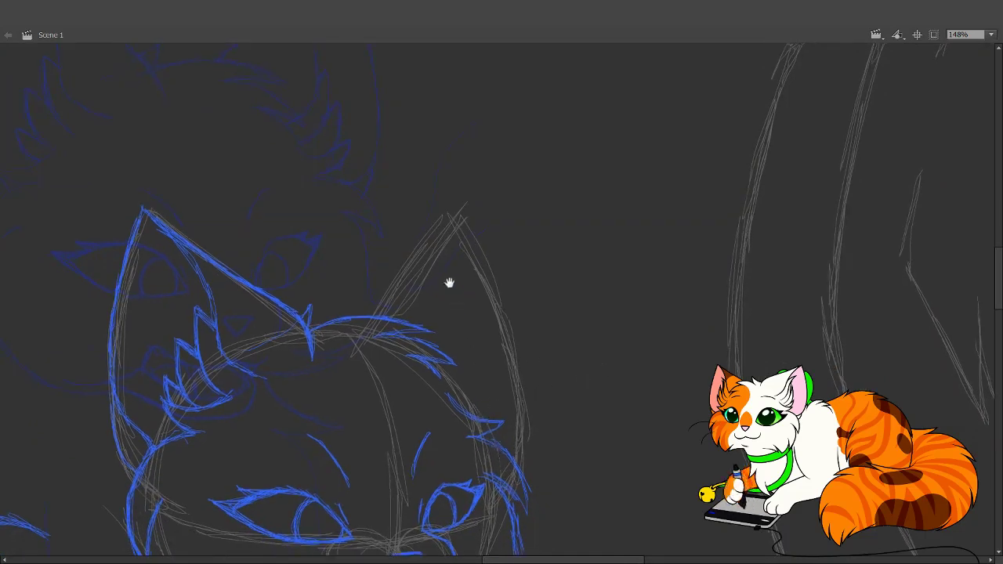
drag(447, 282, 414, 201)
drag(480, 411, 482, 451)
drag(428, 279, 431, 528)
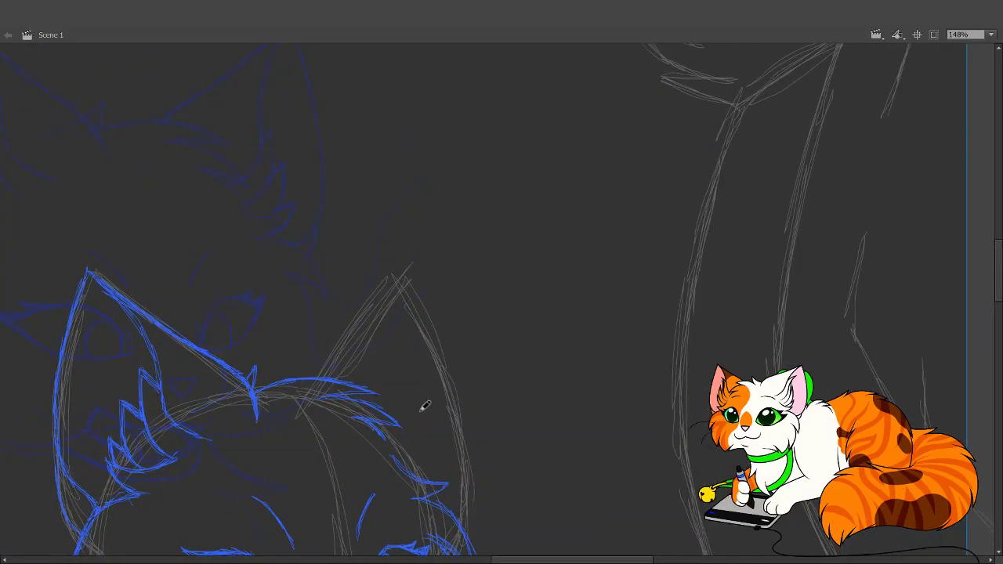
mouse_move(415, 465)
mouse_down()
mouse_move(429, 419)
mouse_move(427, 449)
mouse_move(427, 369)
mouse_move(437, 412)
mouse_move(403, 287)
mouse_up()
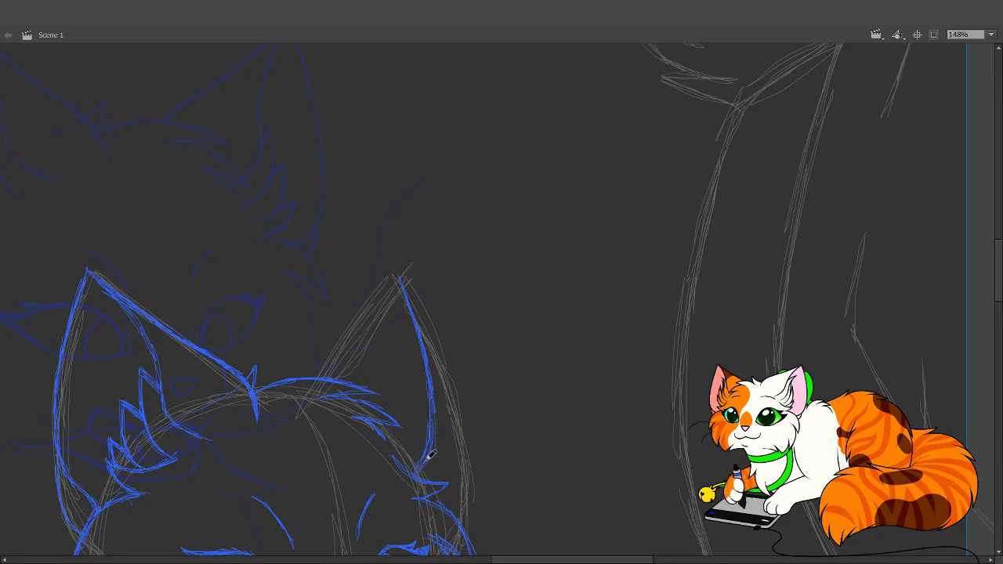
- Select the far ear's curved line and rotate it slightly so its lower end swings outward from the head
mouse_move(530, 538)
mouse_down()
mouse_move(467, 316)
mouse_move(418, 394)
mouse_move(389, 372)
mouse_move(387, 340)
mouse_move(405, 497)
mouse_move(332, 299)
mouse_move(383, 470)
mouse_up()
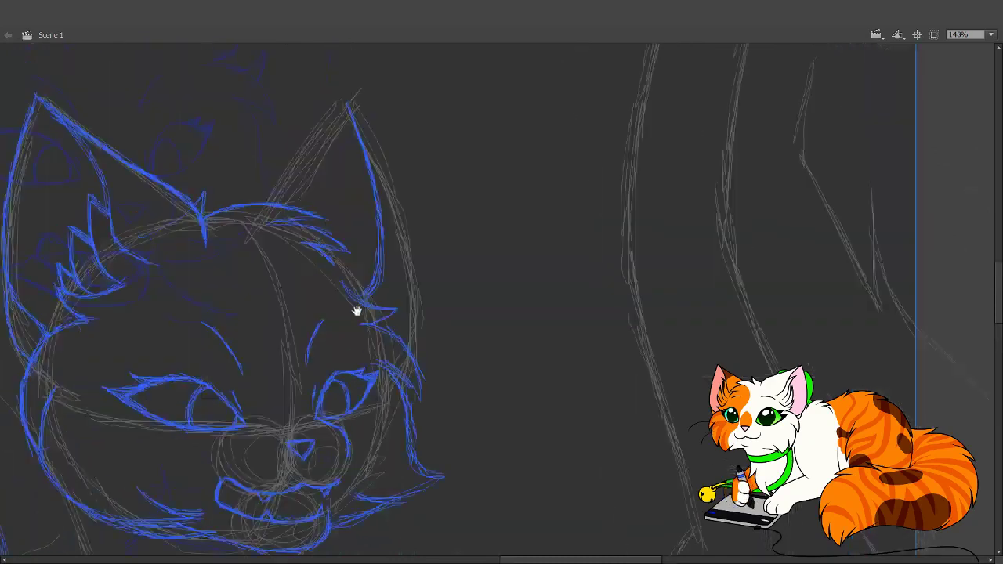
drag(355, 311, 401, 509)
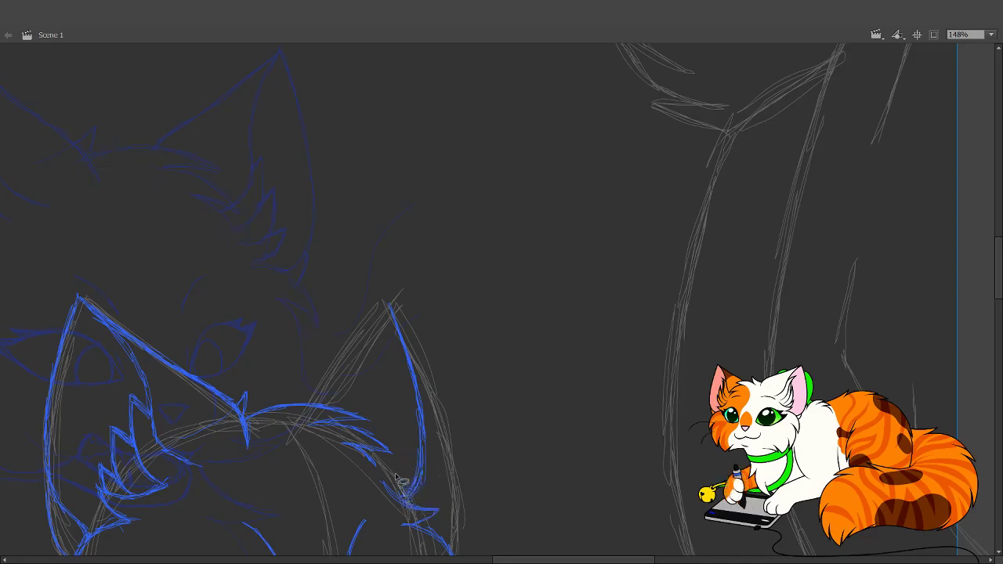
mouse_move(408, 504)
mouse_down()
mouse_move(441, 497)
mouse_move(447, 334)
mouse_move(384, 271)
mouse_up()
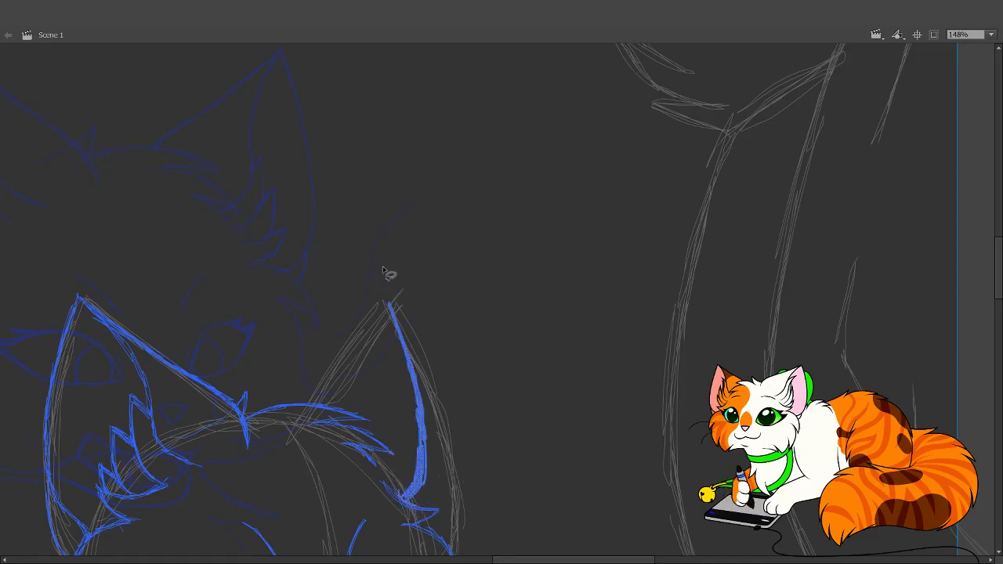
mouse_move(404, 429)
mouse_down()
mouse_move(399, 489)
mouse_move(421, 503)
mouse_move(454, 354)
mouse_move(423, 292)
mouse_up()
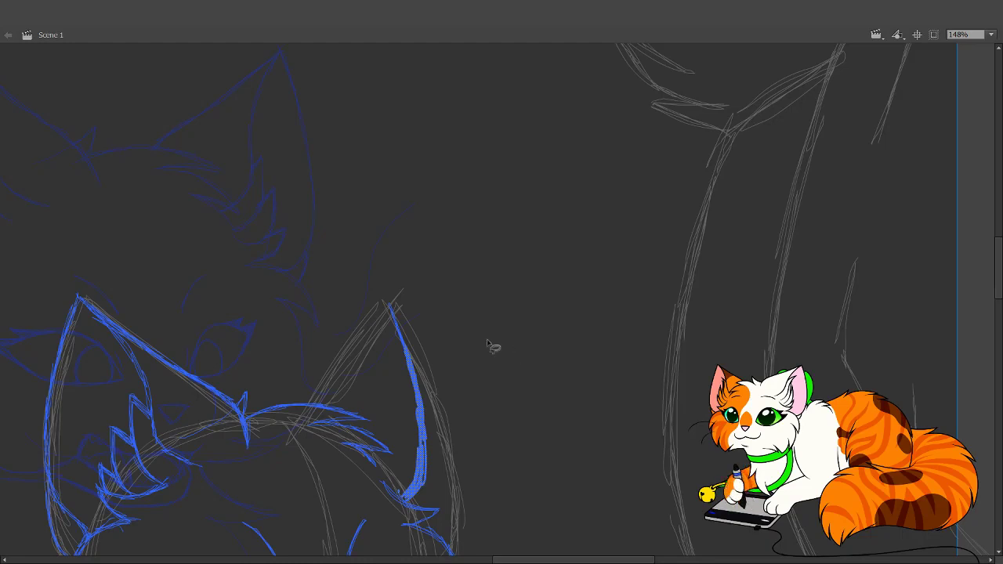
drag(369, 291, 485, 308)
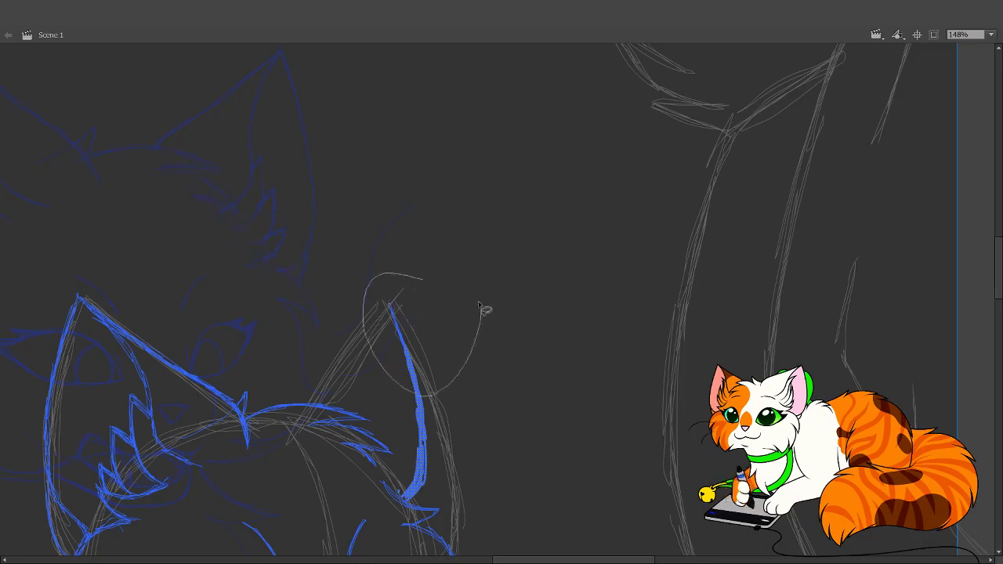
key(ctrl+z)
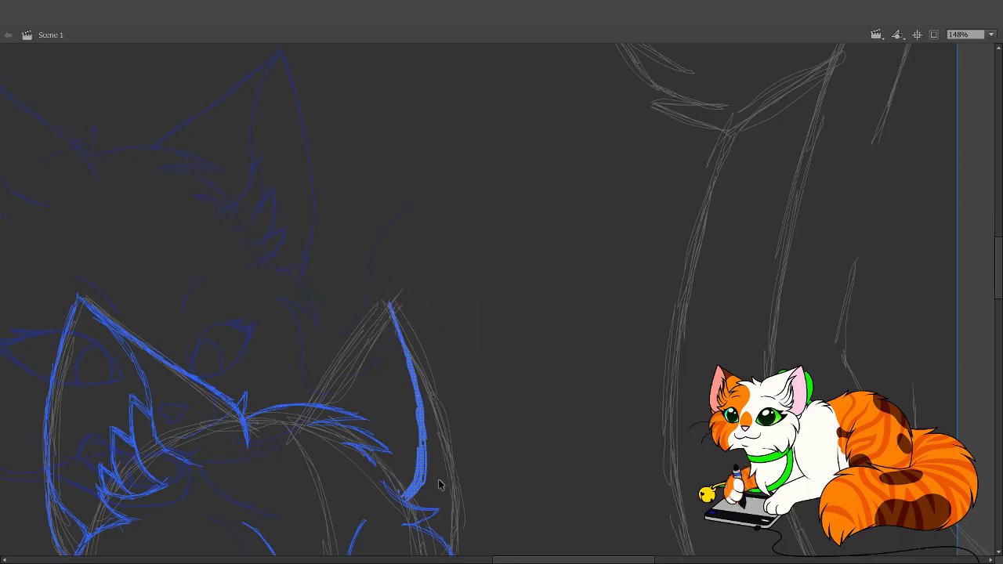
click(421, 490)
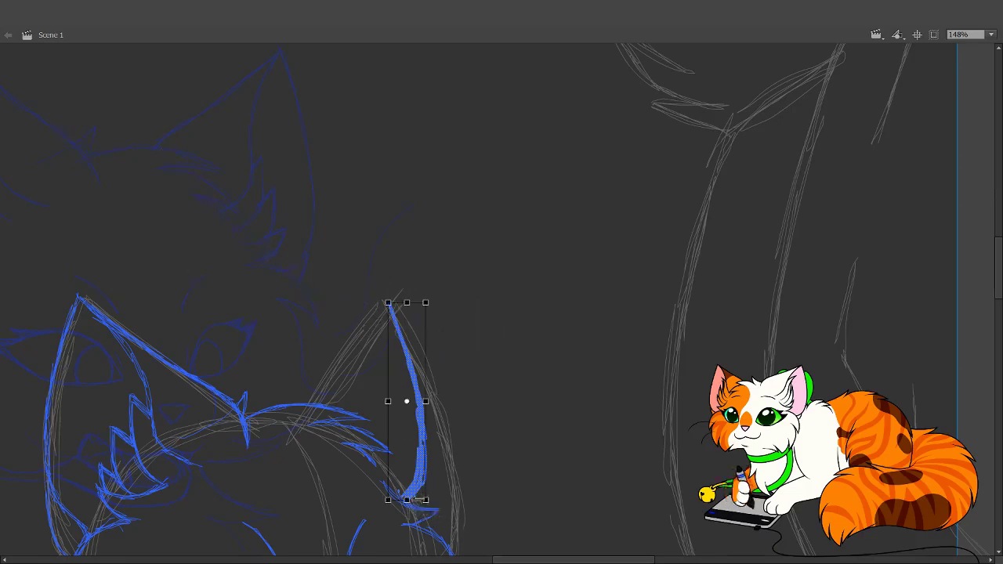
drag(423, 499, 427, 498)
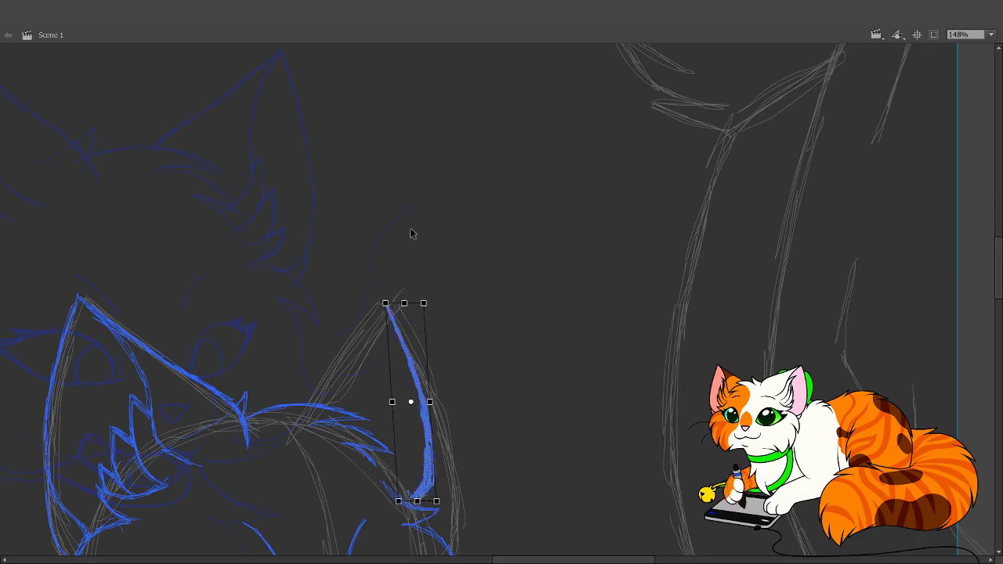
- Sketch the far ear's straight edge down to the crown and its outer rim with fur tufts inside
key(b)
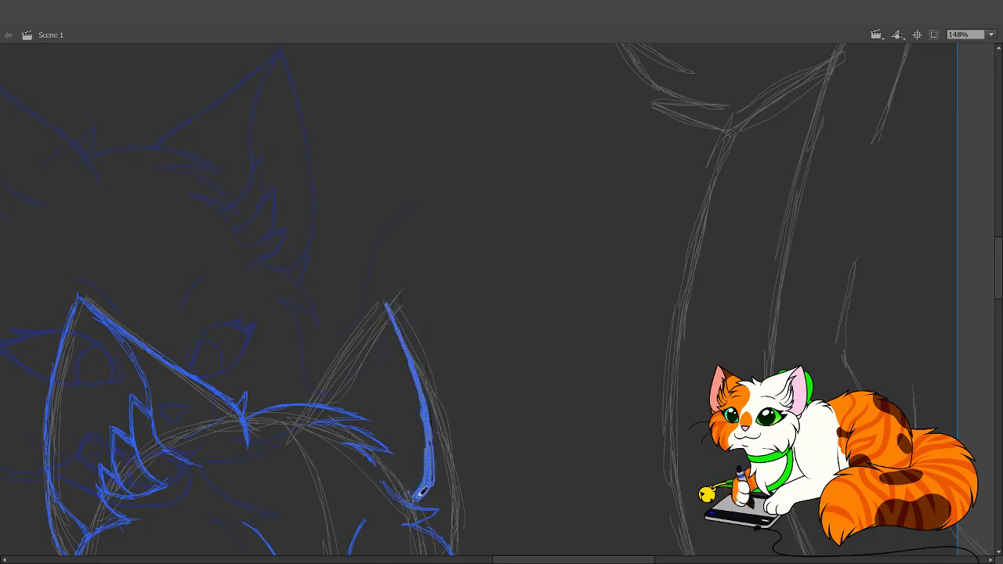
drag(418, 492, 418, 492)
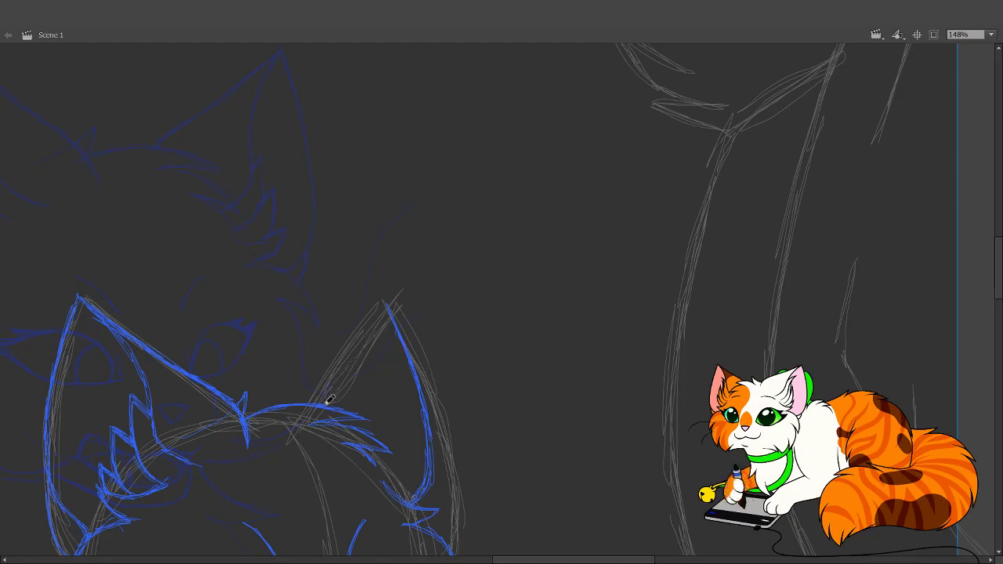
mouse_move(330, 379)
mouse_down()
mouse_move(384, 305)
mouse_move(324, 385)
mouse_up()
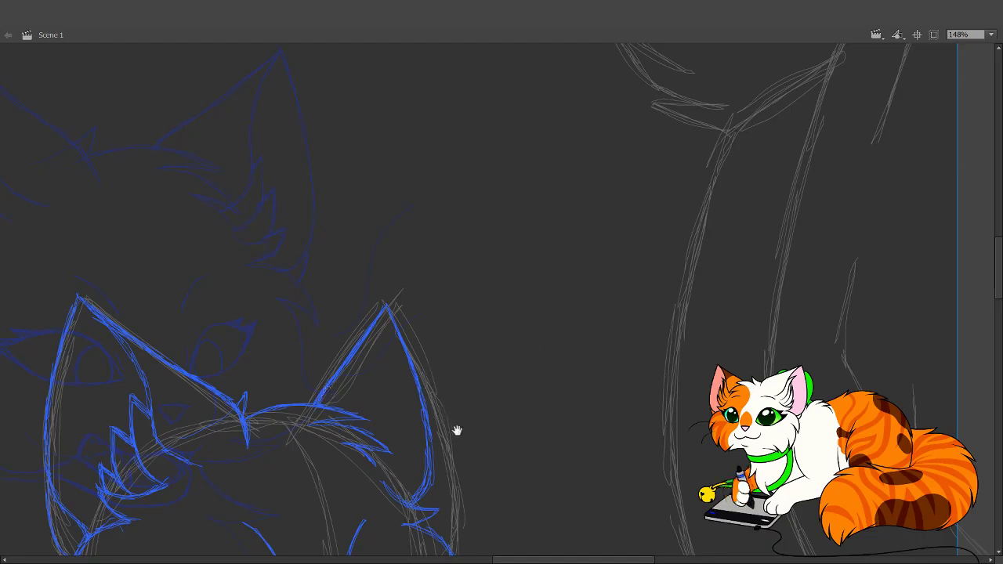
drag(456, 430, 465, 501)
scroll(477, 303, down, 5)
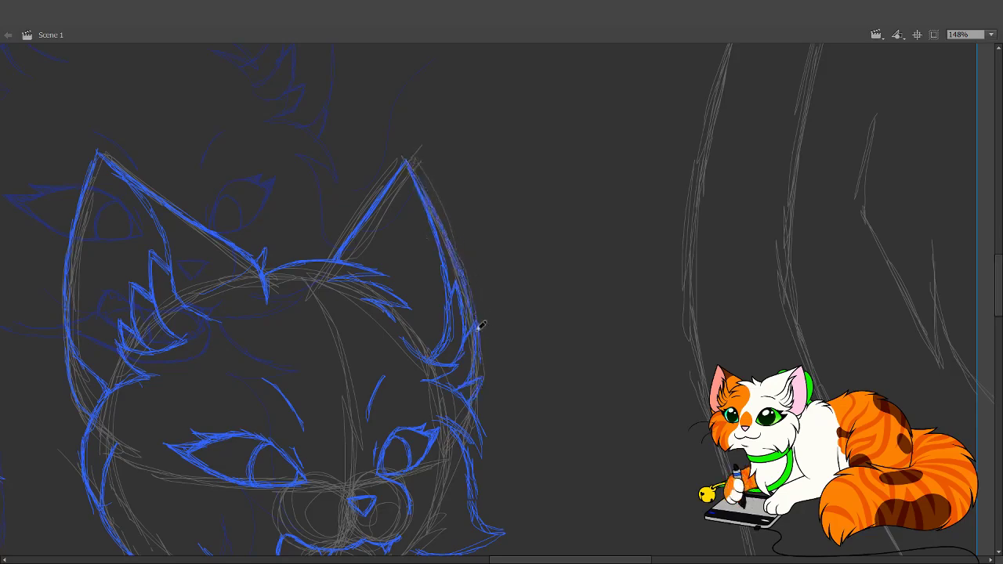
- Sketch the back of the neck from the raised shoulder up to the near side of the head
mouse_move(513, 502)
mouse_down()
mouse_move(484, 228)
mouse_move(492, 199)
mouse_move(559, 425)
mouse_move(537, 418)
mouse_move(551, 433)
mouse_up()
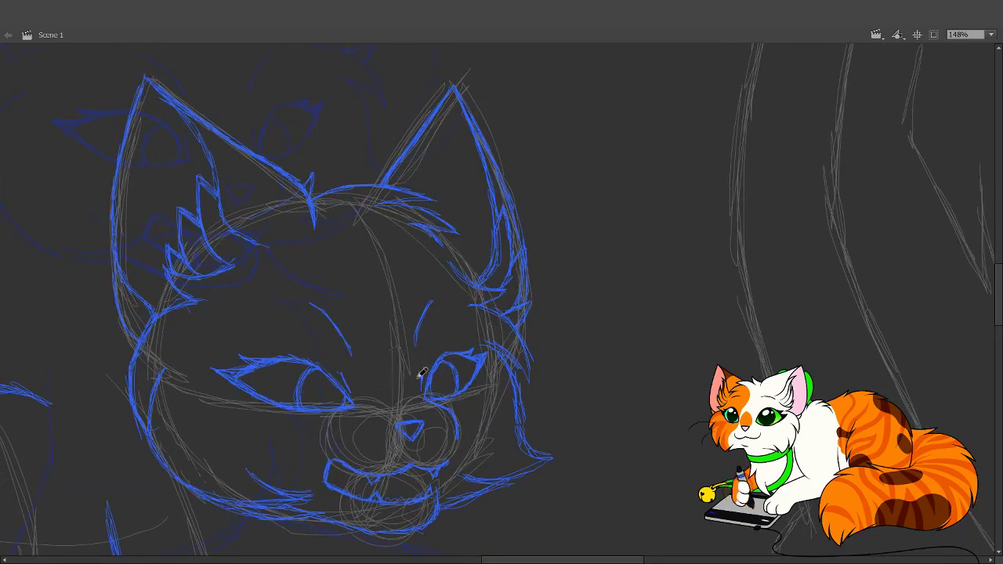
drag(472, 397, 589, 437)
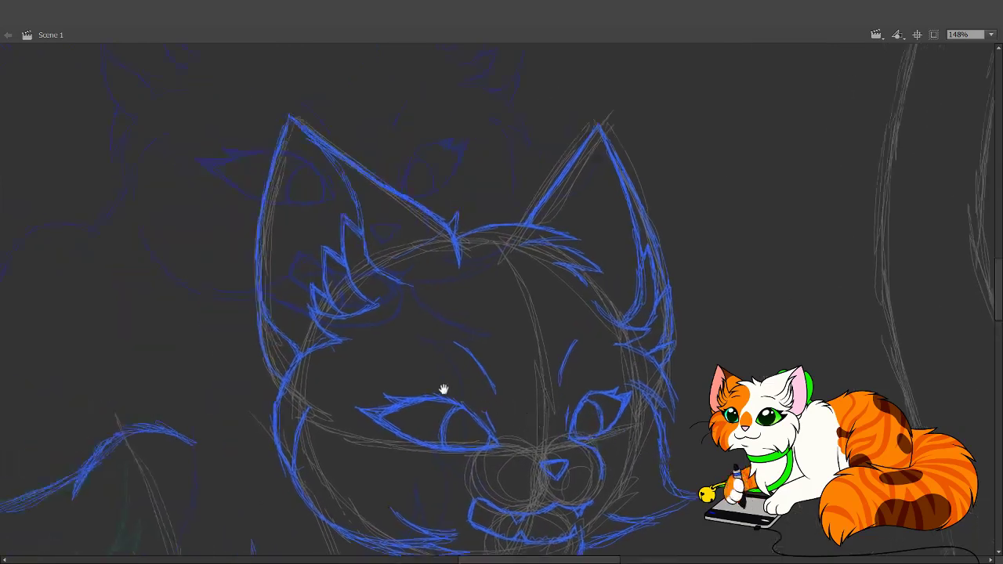
mouse_move(368, 346)
mouse_down()
mouse_move(457, 426)
mouse_move(452, 293)
mouse_up()
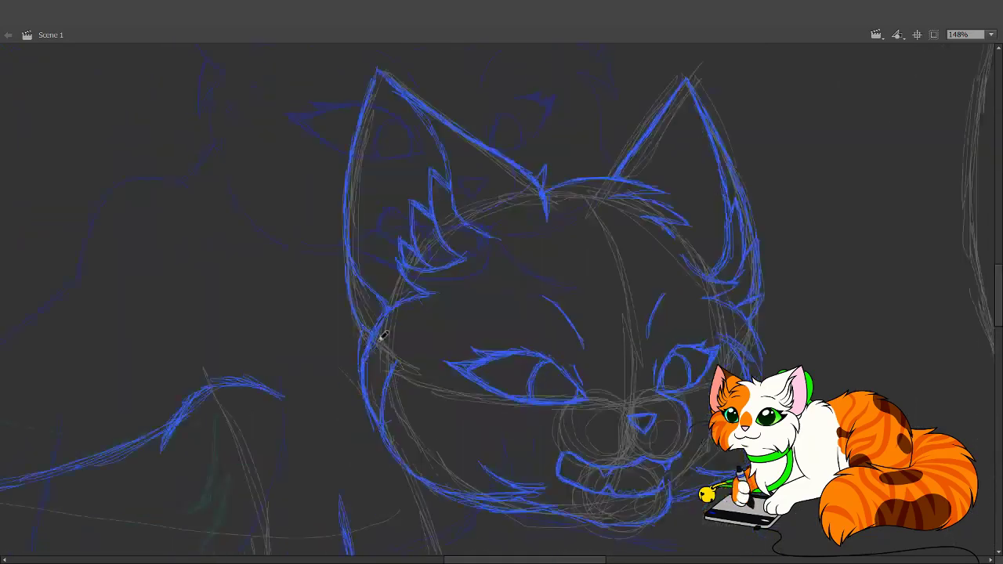
drag(546, 497, 353, 202)
mouse_move(410, 366)
mouse_down()
mouse_move(384, 253)
mouse_move(447, 381)
mouse_move(533, 513)
mouse_up()
mouse_move(497, 391)
mouse_down()
mouse_move(663, 448)
mouse_move(685, 426)
mouse_up()
mouse_move(536, 300)
mouse_down()
mouse_move(491, 308)
mouse_move(591, 276)
mouse_move(559, 298)
mouse_move(606, 269)
mouse_move(523, 304)
mouse_up()
- Sketch the front of the neck curving down from the chin into a pointed fur tuft
key(z)
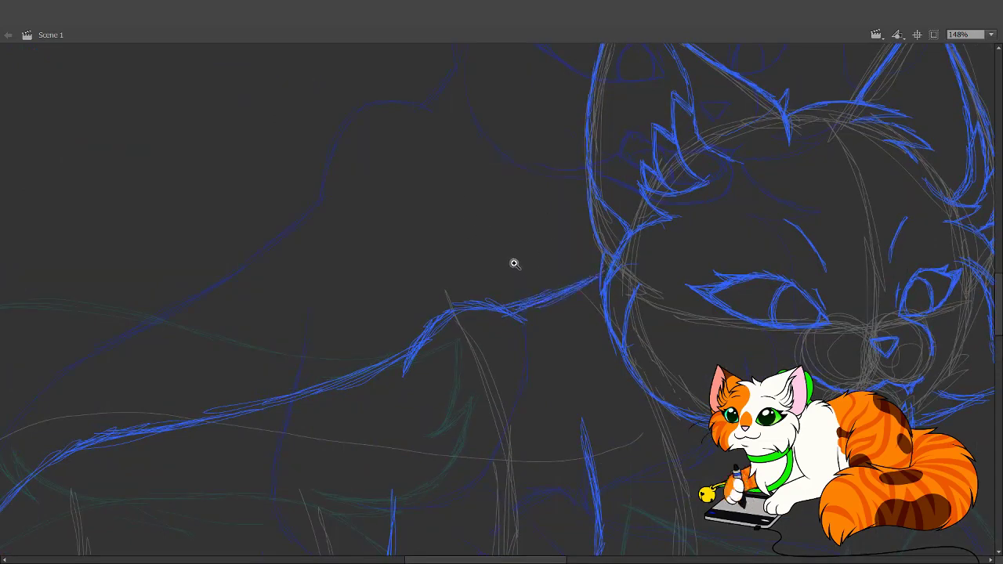
click(512, 261)
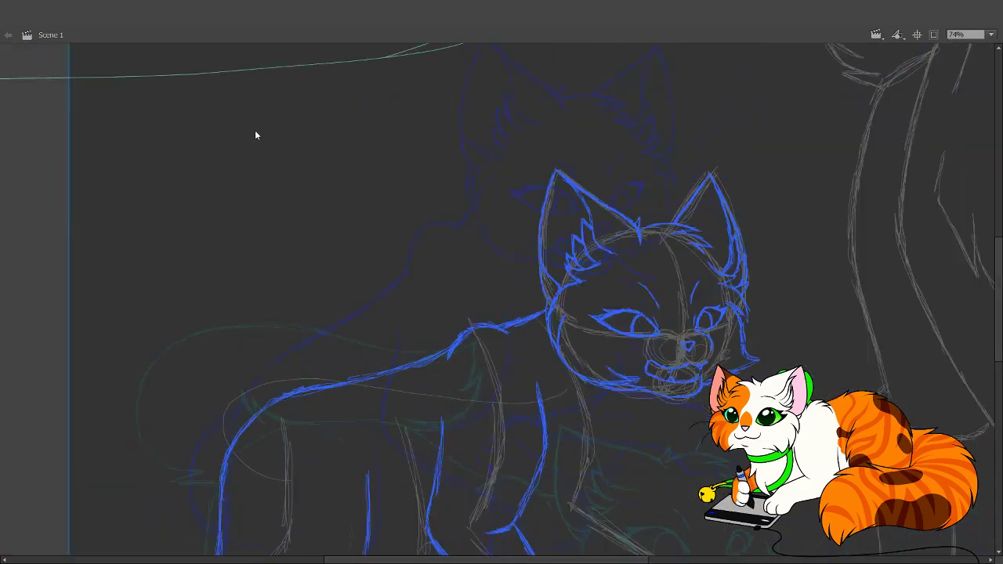
mouse_move(566, 383)
mouse_down()
mouse_move(495, 309)
mouse_move(508, 312)
mouse_up()
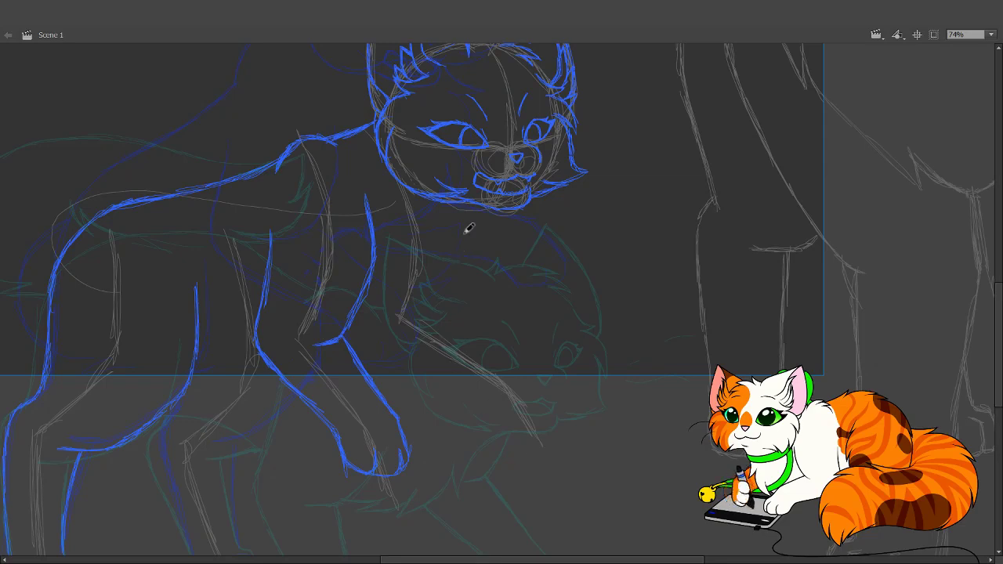
drag(506, 309, 515, 337)
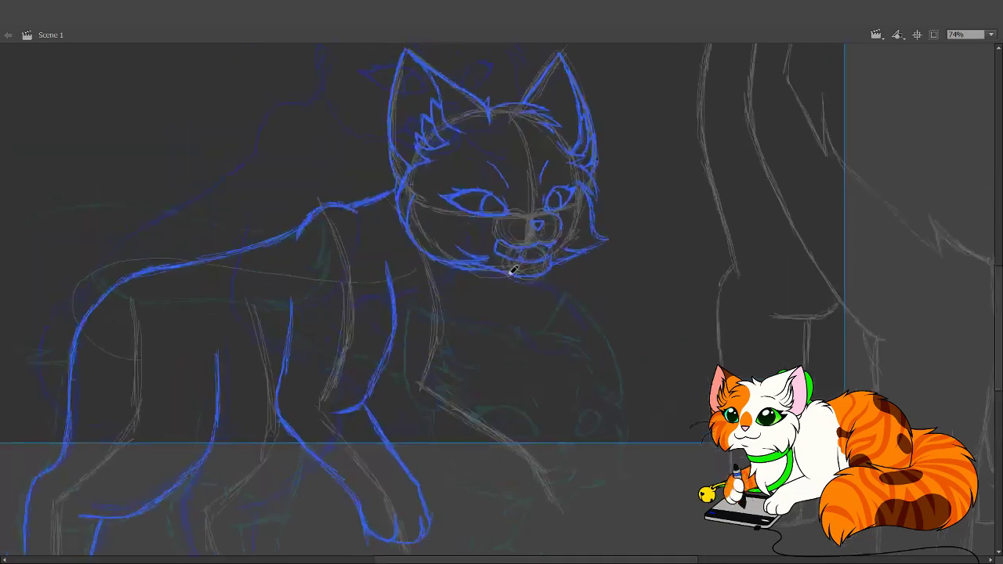
mouse_move(500, 281)
mouse_down()
mouse_move(483, 336)
mouse_move(481, 316)
mouse_move(487, 351)
mouse_up()
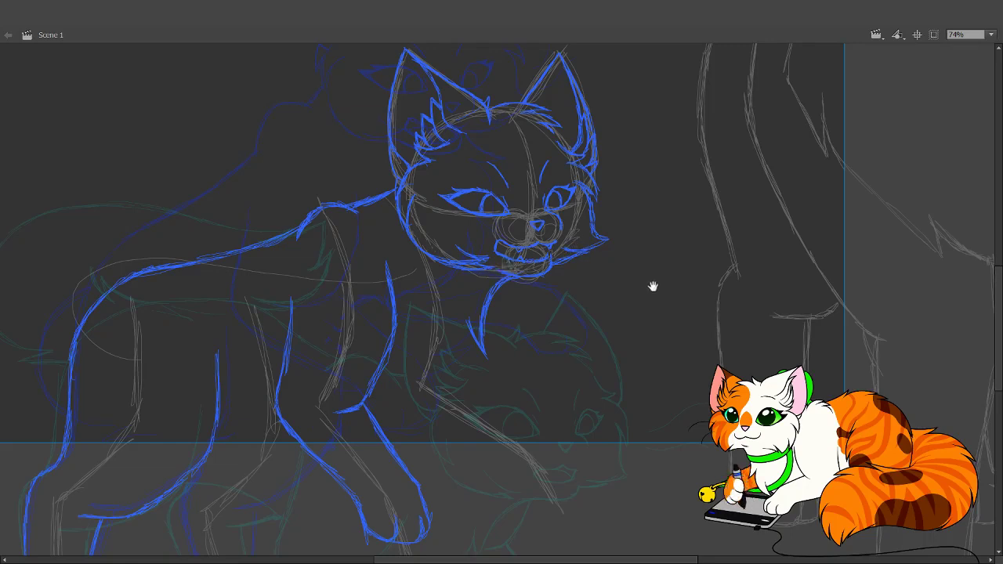
- Sketch the chest line with layered fur points from the neck tuft down to the near front leg
mouse_move(600, 418)
mouse_down()
mouse_move(568, 474)
mouse_move(593, 416)
mouse_move(585, 402)
mouse_up()
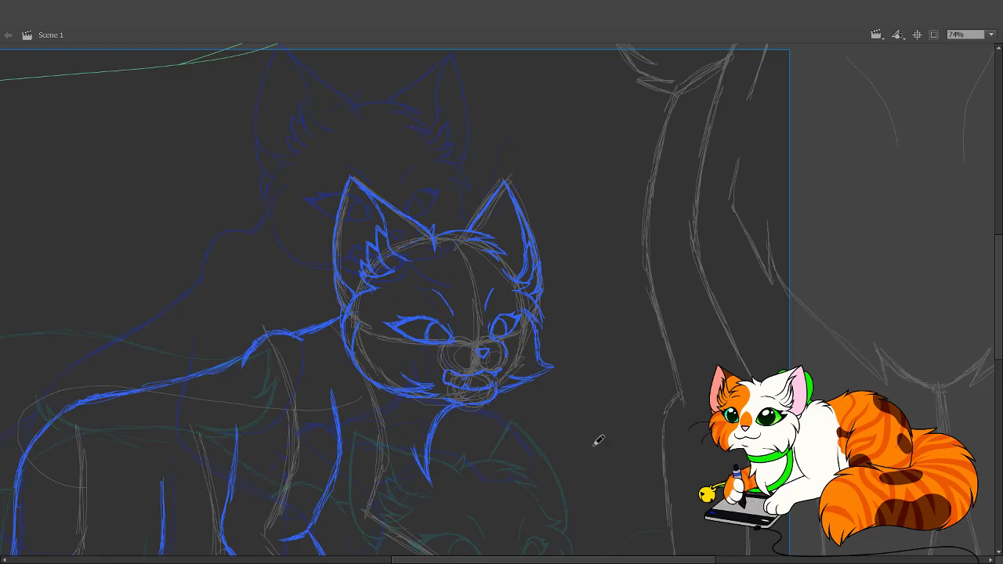
drag(597, 440, 584, 456)
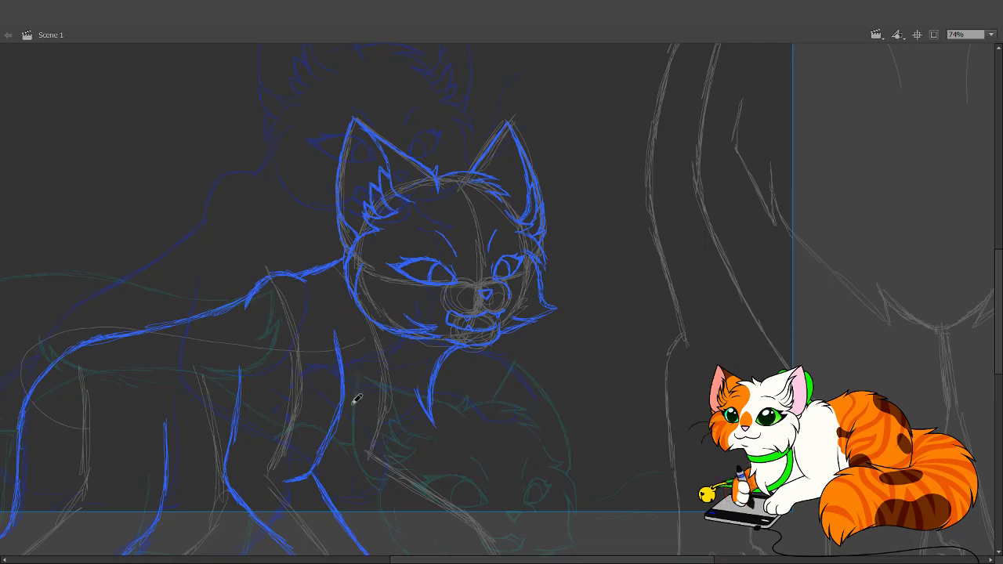
drag(360, 421, 513, 362)
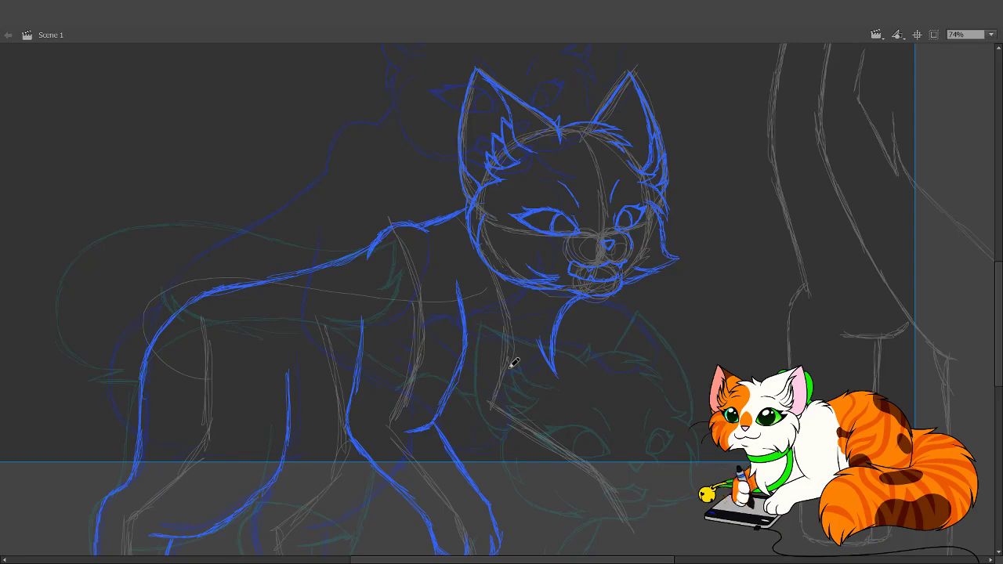
drag(598, 322, 600, 332)
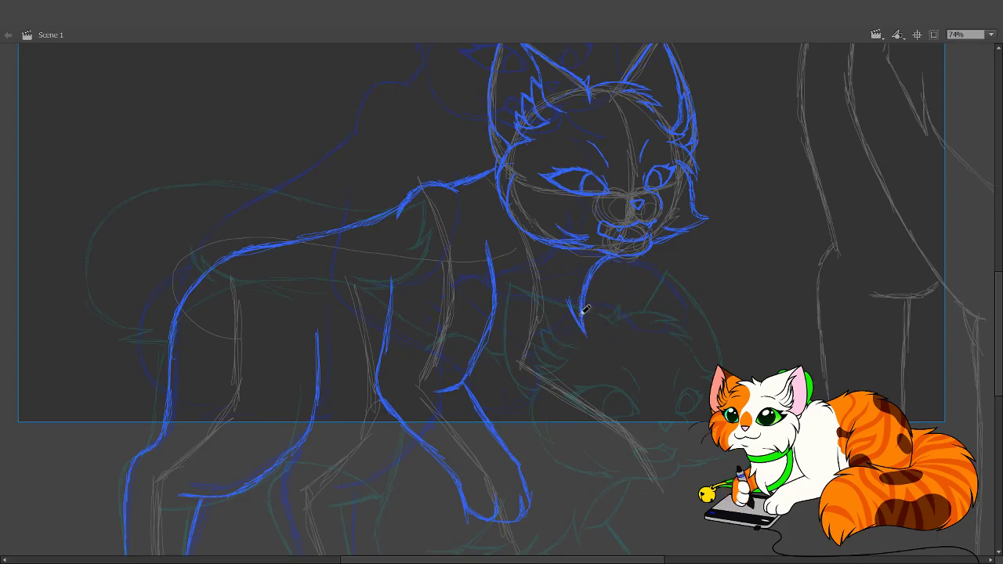
mouse_move(574, 313)
mouse_down()
mouse_move(562, 339)
mouse_move(574, 315)
mouse_move(523, 374)
mouse_move(549, 354)
mouse_up()
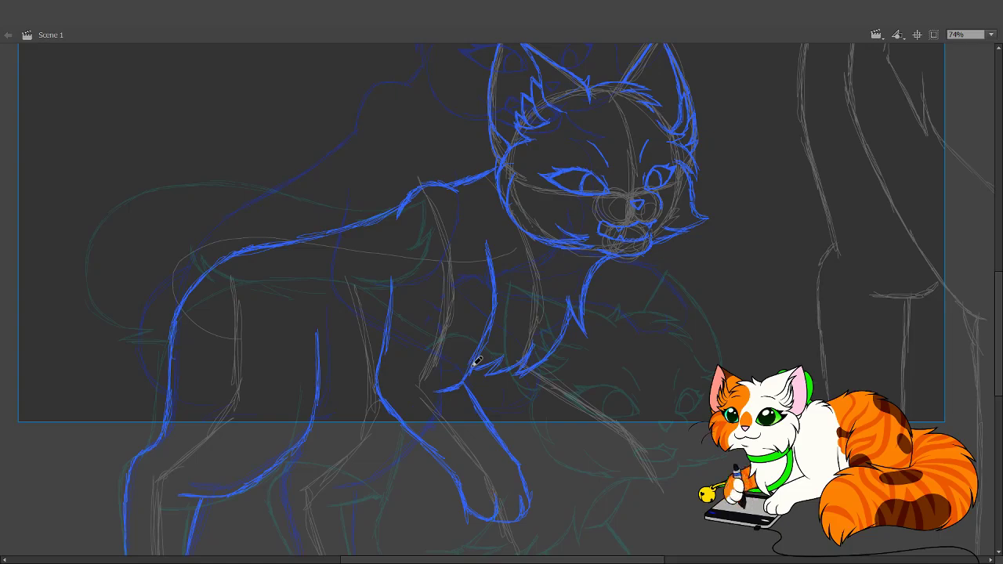
- Select the sketched front-of-neck and chest fur lines and remove them
drag(654, 356, 577, 447)
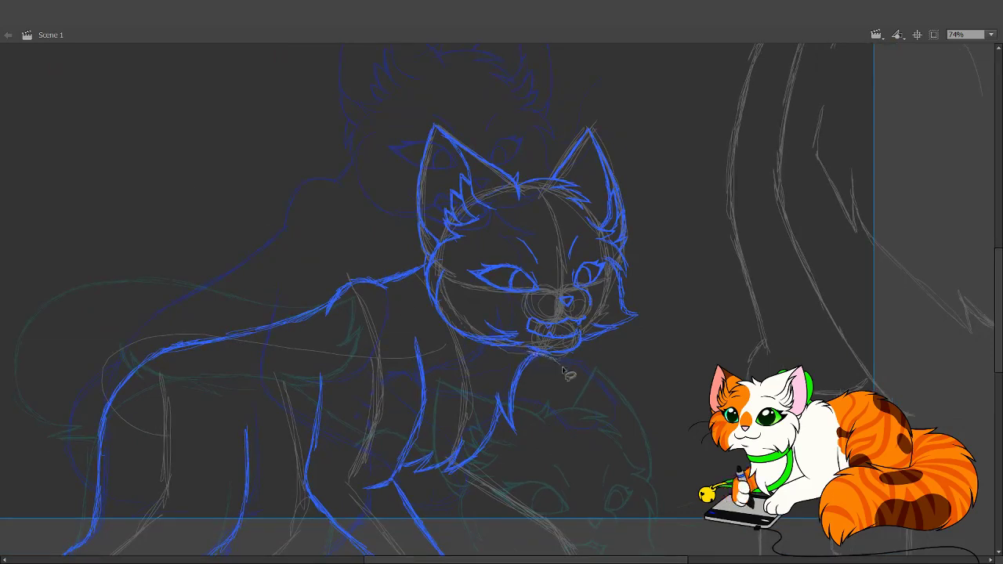
mouse_move(414, 501)
mouse_down()
mouse_move(410, 456)
mouse_move(482, 382)
mouse_up()
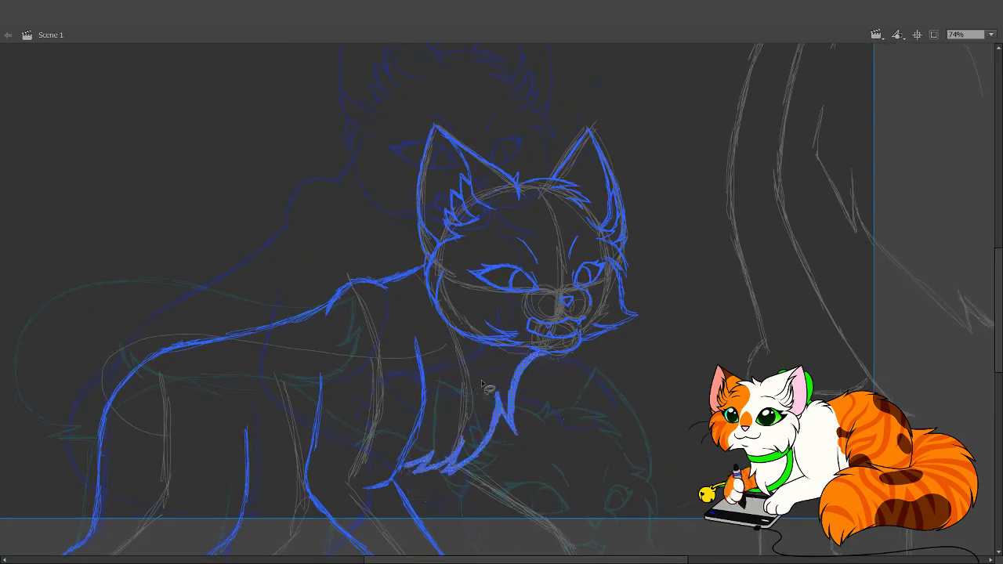
key(ctrl+z)
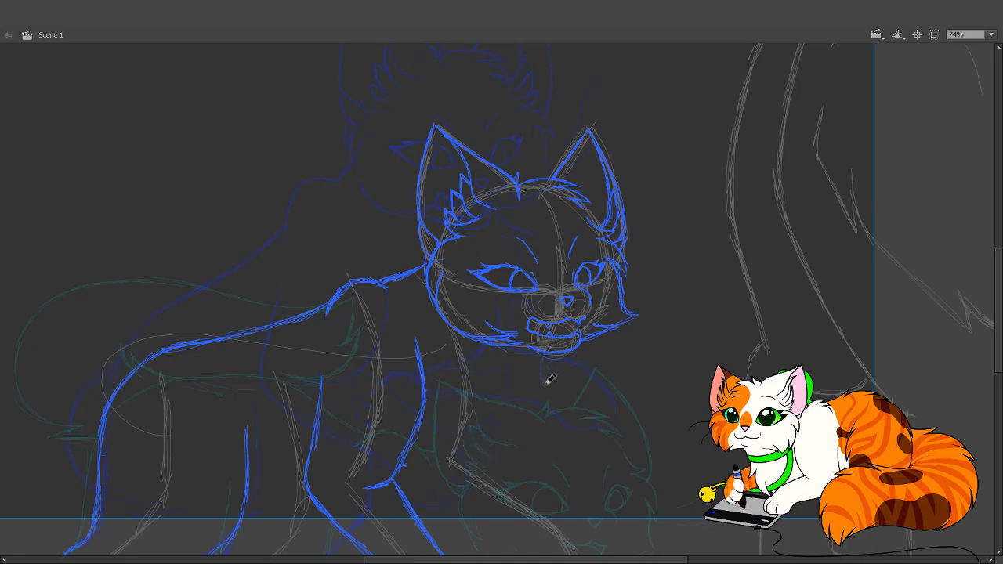
- Try a short, steeper neck line with a small fur tuft below the chin, and undo it
drag(544, 353, 548, 398)
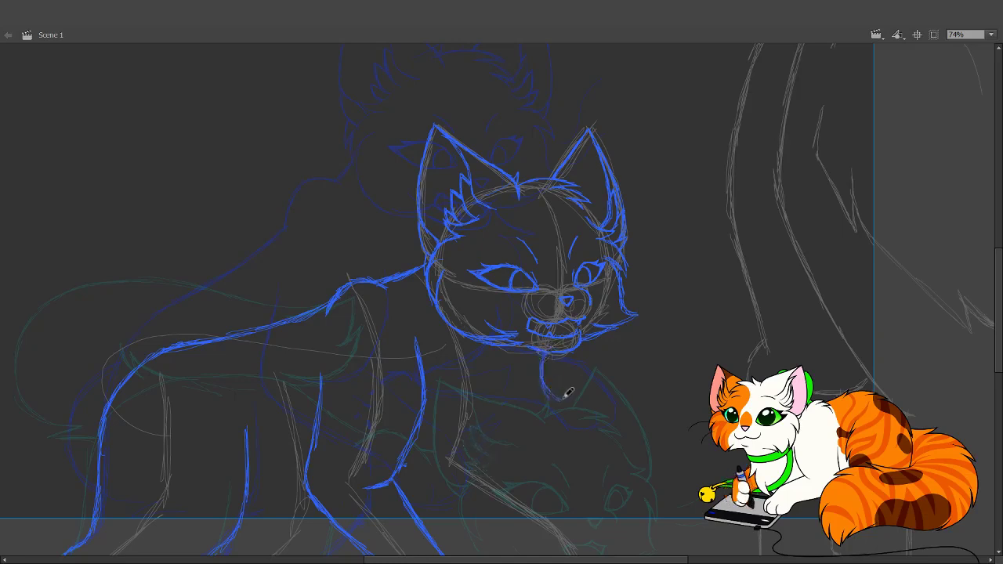
mouse_move(542, 357)
mouse_down()
mouse_move(563, 400)
mouse_move(552, 397)
mouse_up()
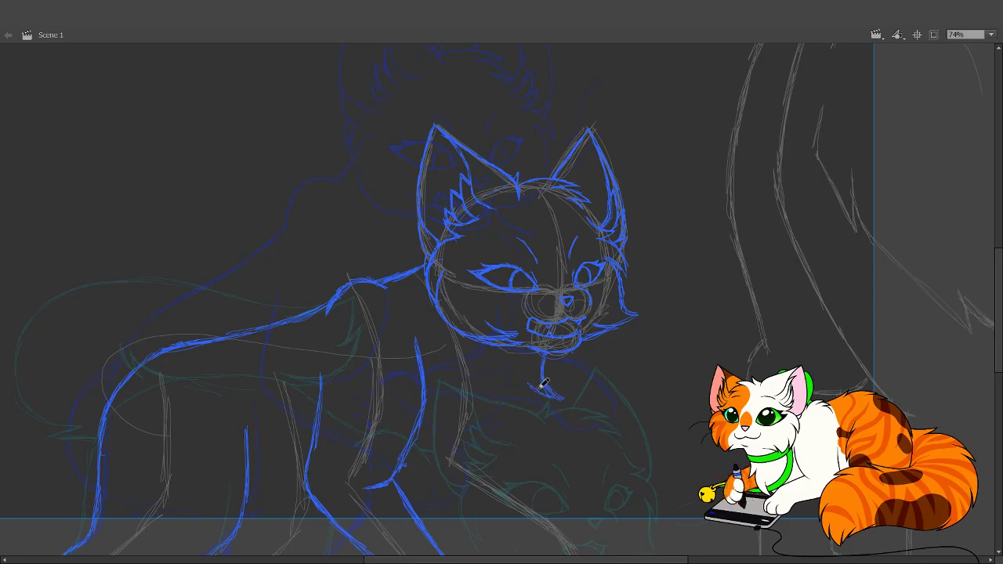
mouse_move(574, 475)
mouse_down()
mouse_move(582, 360)
mouse_move(595, 470)
mouse_up()
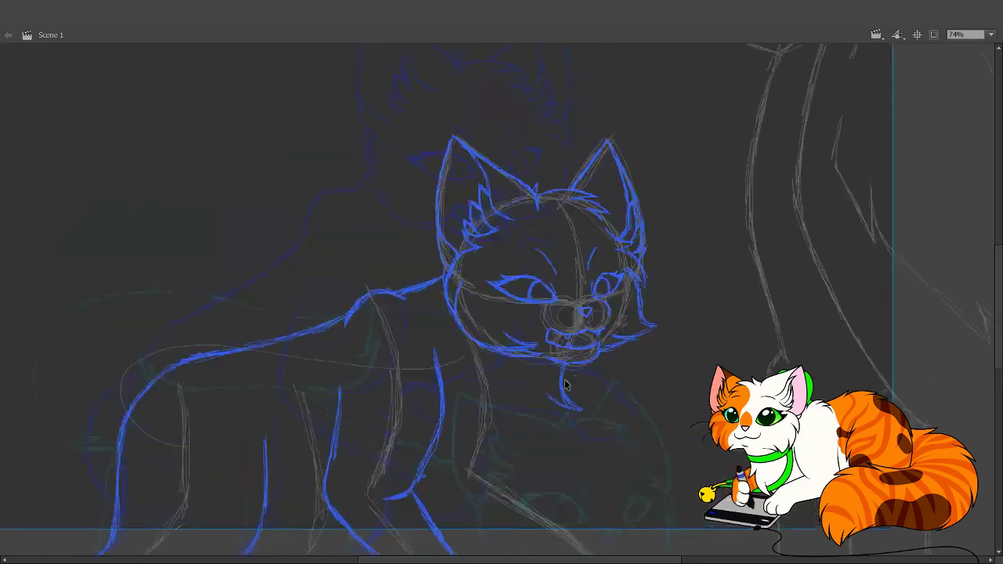
key(ctrl+z)
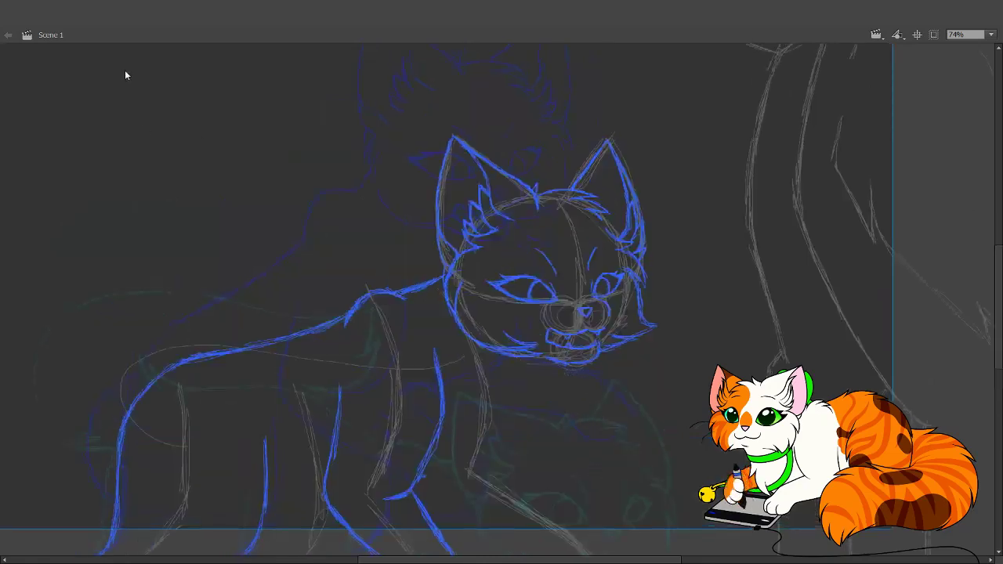
key(ctrl+z)
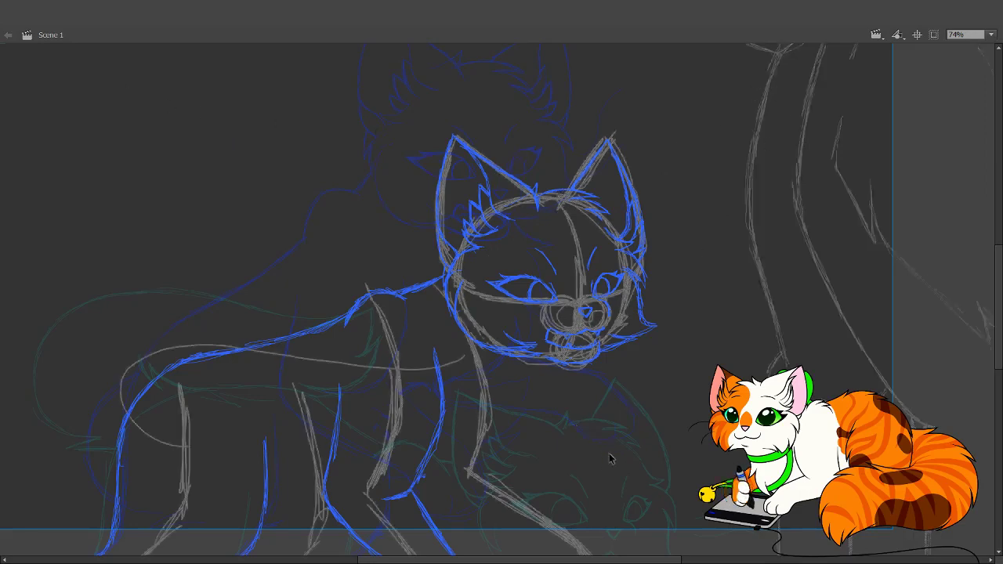
- Sketch a loose chest curve from the chin down and back across the top of the near front leg
scroll(606, 327, down, 3)
scroll(606, 327, left, 2)
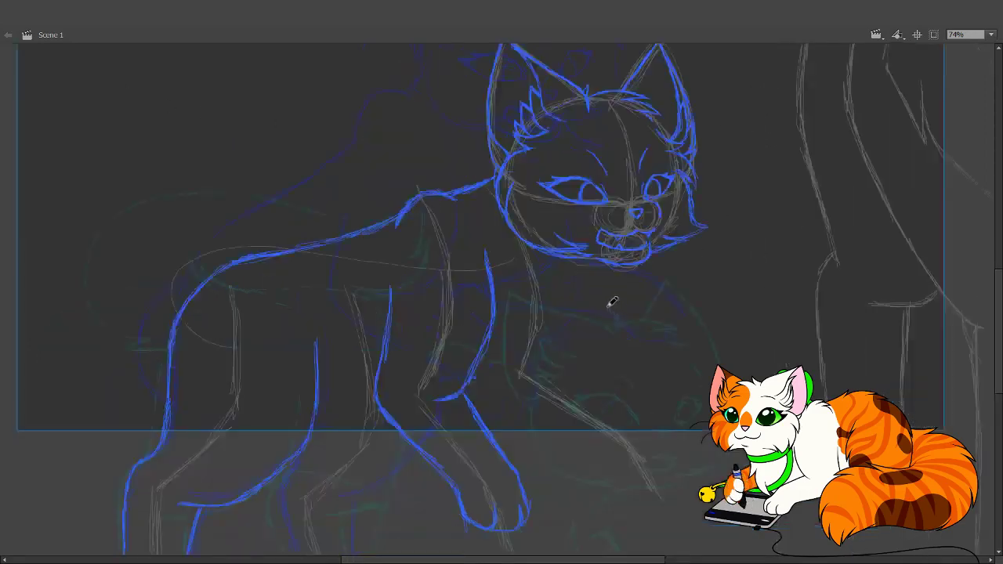
mouse_move(630, 249)
mouse_down()
mouse_move(603, 292)
mouse_move(616, 261)
mouse_move(596, 329)
mouse_move(596, 300)
mouse_move(579, 331)
mouse_up()
mouse_move(541, 369)
mouse_down()
mouse_move(423, 377)
mouse_move(509, 375)
mouse_up()
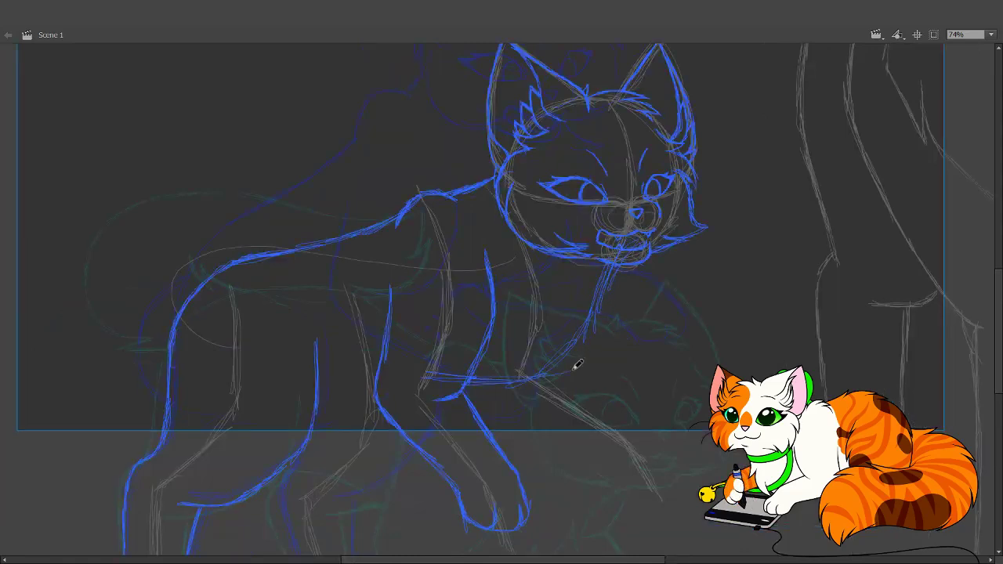
- Add more strokes to the loose chest curve below the chin and turn it into grey construction lines
drag(577, 364, 540, 375)
drag(594, 333, 582, 362)
drag(625, 244, 560, 364)
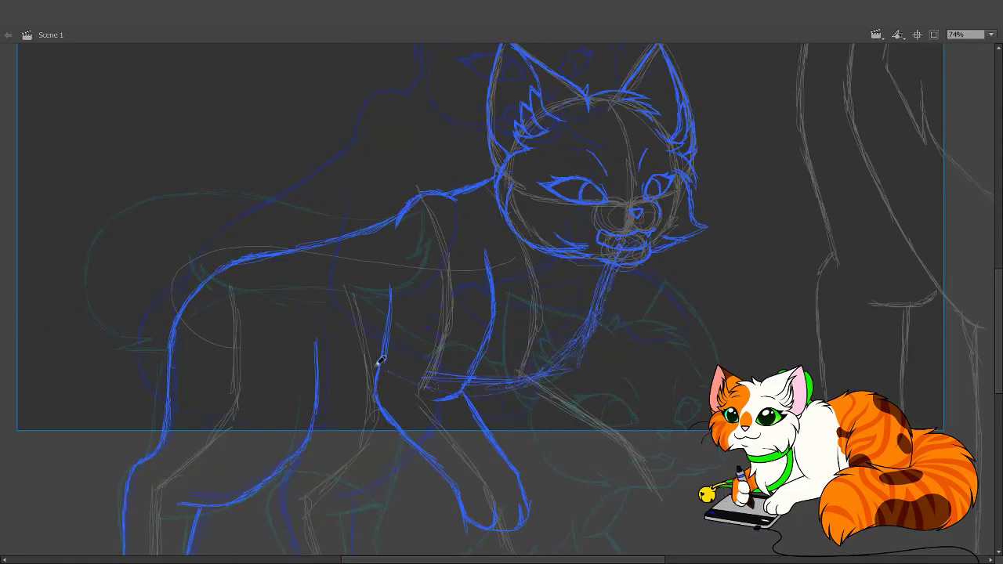
key(ctrl+z)
key(ctrl+z)
key(ctrl+z)
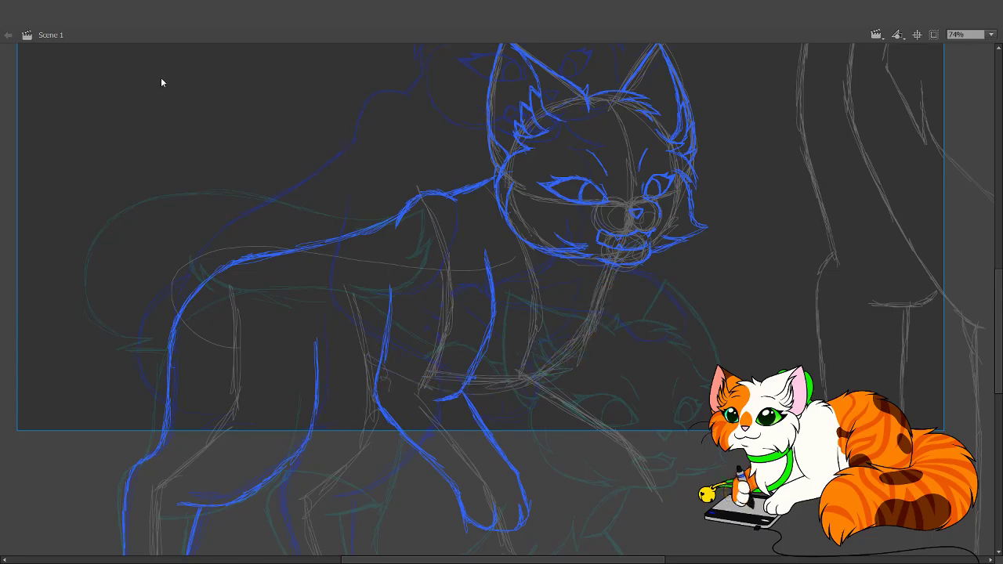
key(ctrl+z)
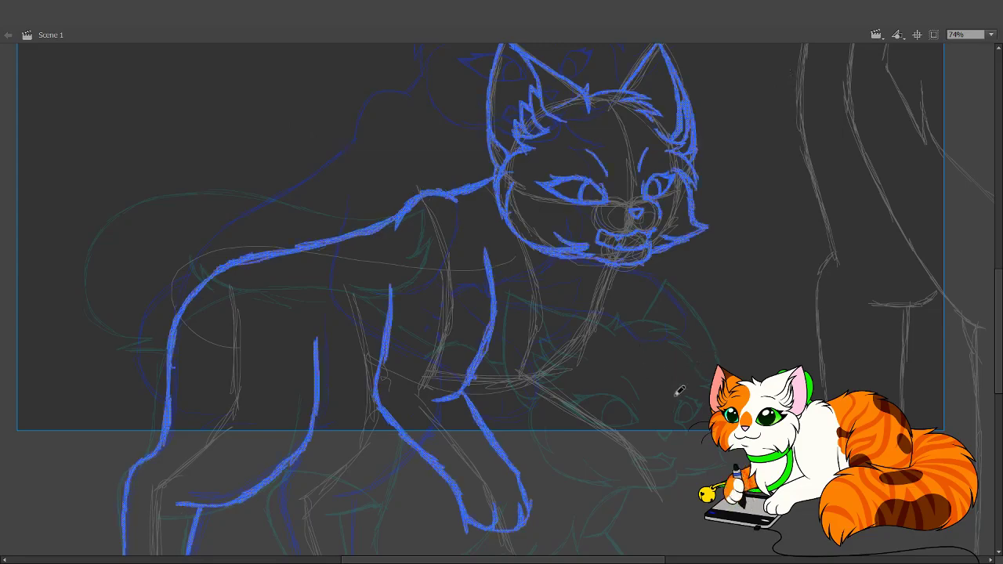
key(ctrl+y)
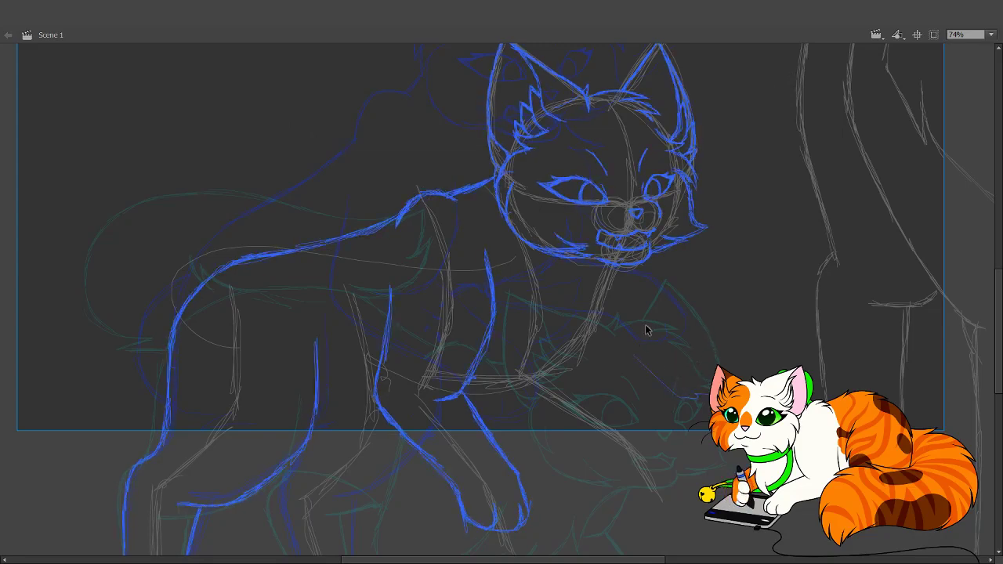
- Sketch the front of the neck and chest in blue with layered fur points, adding small tufts along the chest's underside to the near front leg
drag(613, 326, 777, 445)
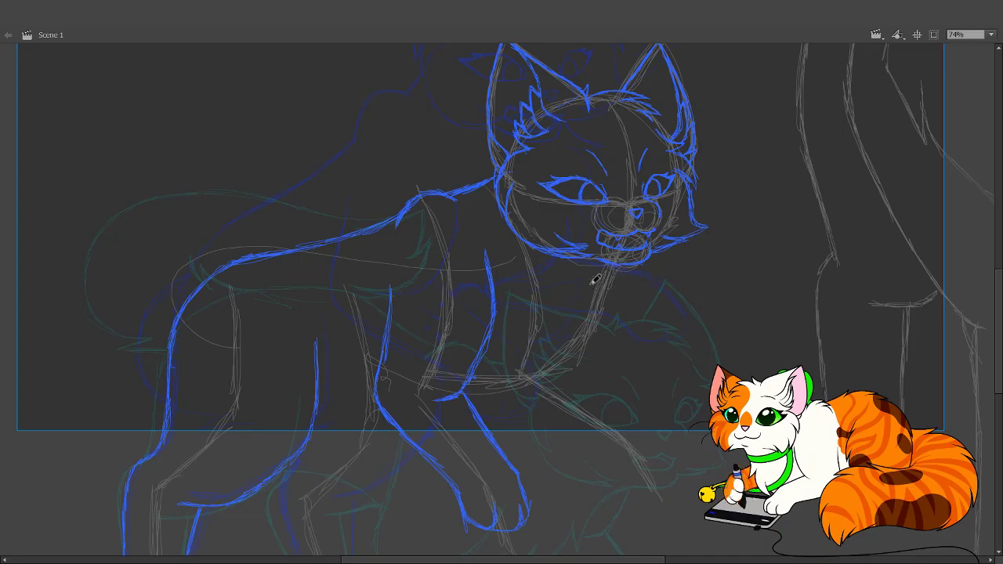
mouse_move(595, 280)
mouse_down()
mouse_move(548, 436)
mouse_move(517, 235)
mouse_up()
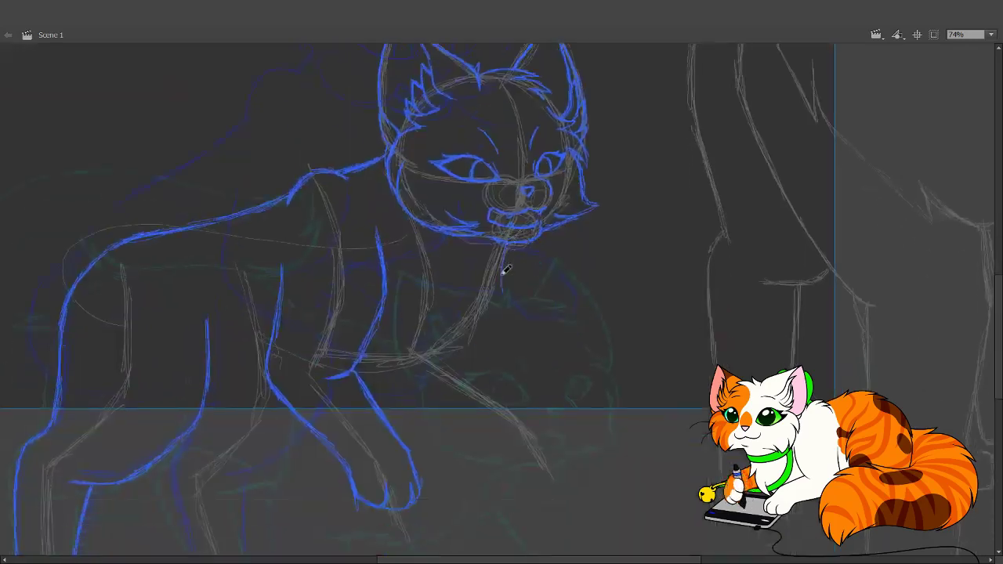
drag(506, 245, 509, 293)
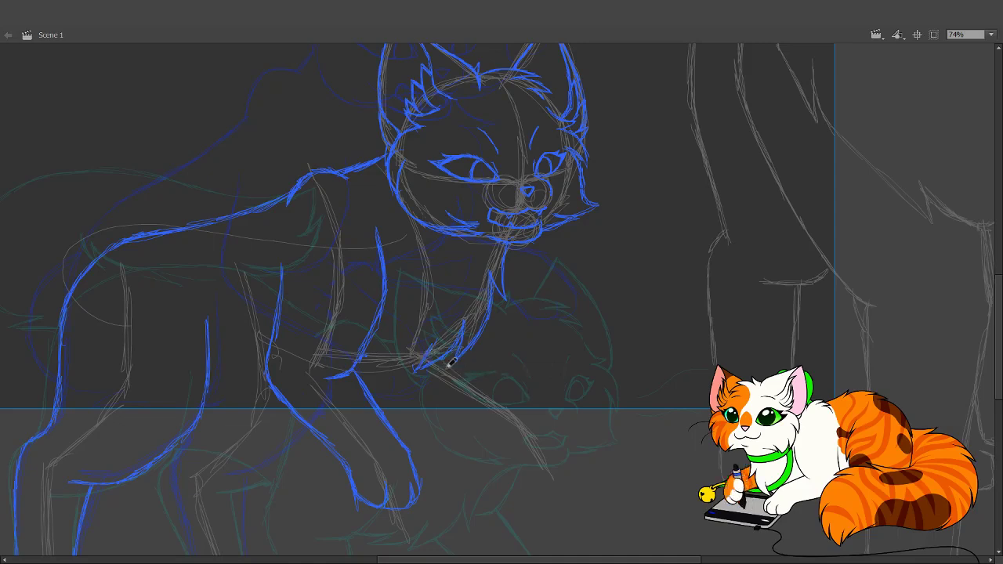
mouse_move(536, 403)
mouse_down()
mouse_move(539, 416)
mouse_move(546, 368)
mouse_move(479, 360)
mouse_up()
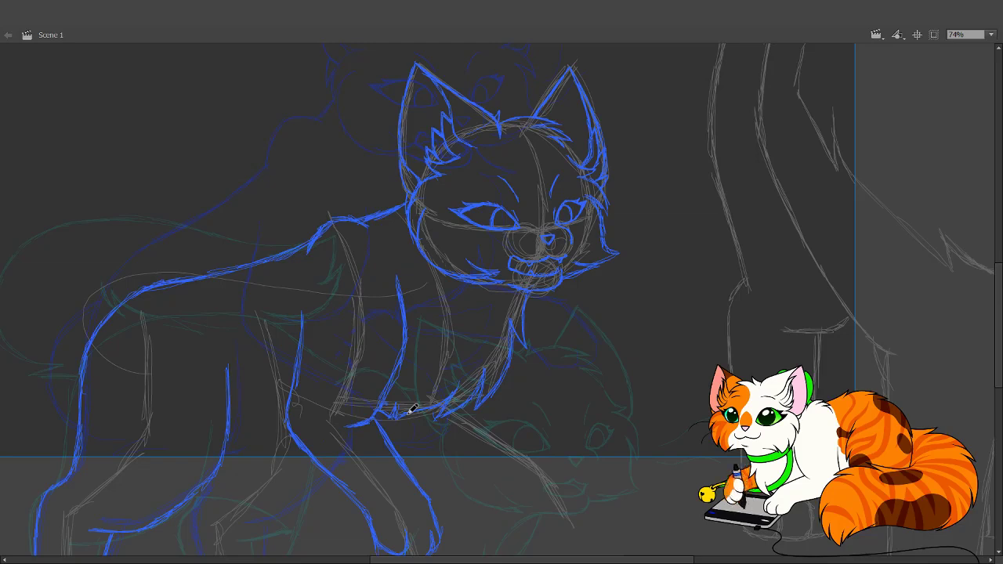
drag(453, 303, 457, 300)
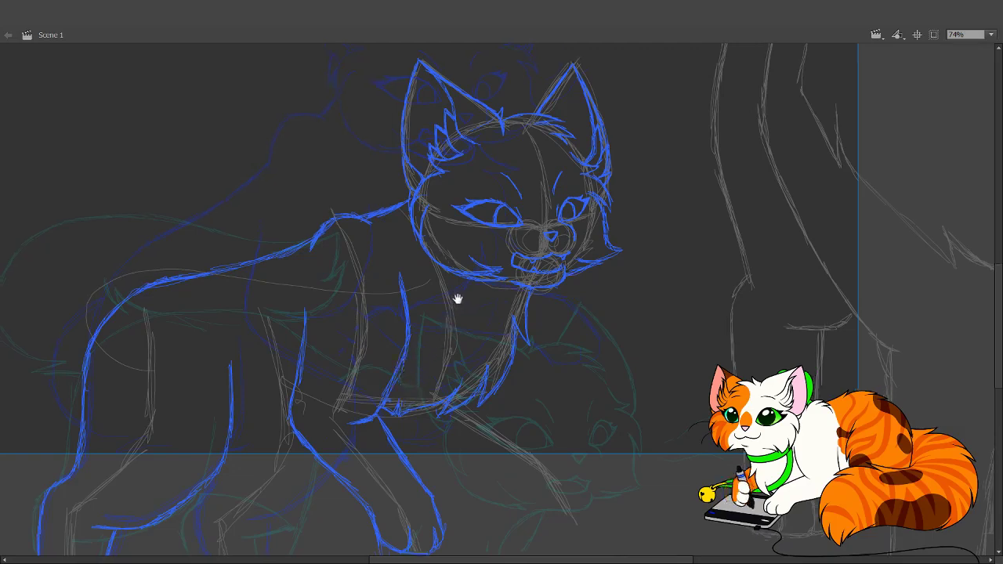
- Sketch the short belly line and the far hind leg's back edge, thigh curve and front edge down to the paw
scroll(457, 299, down, 3)
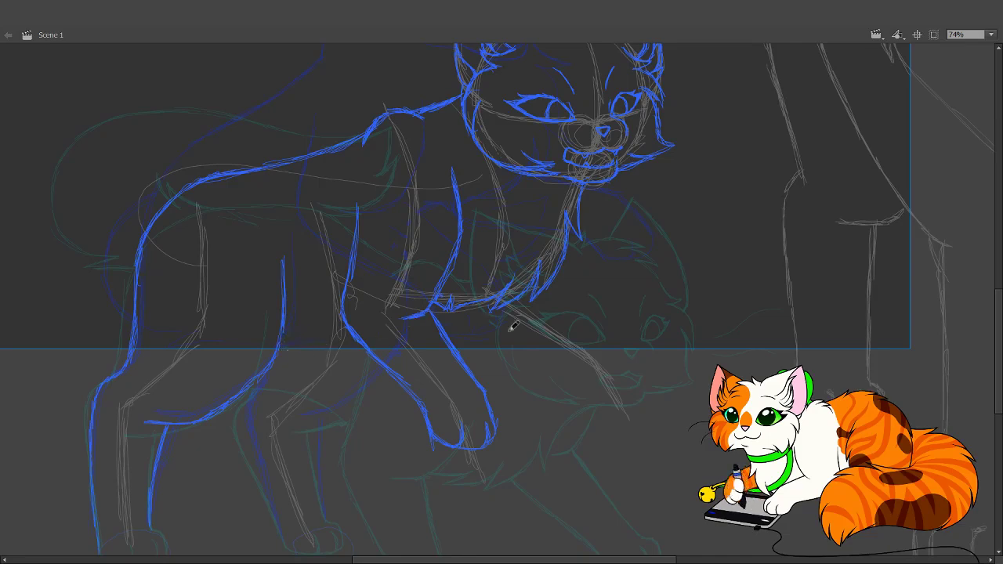
scroll(499, 457, up, 3)
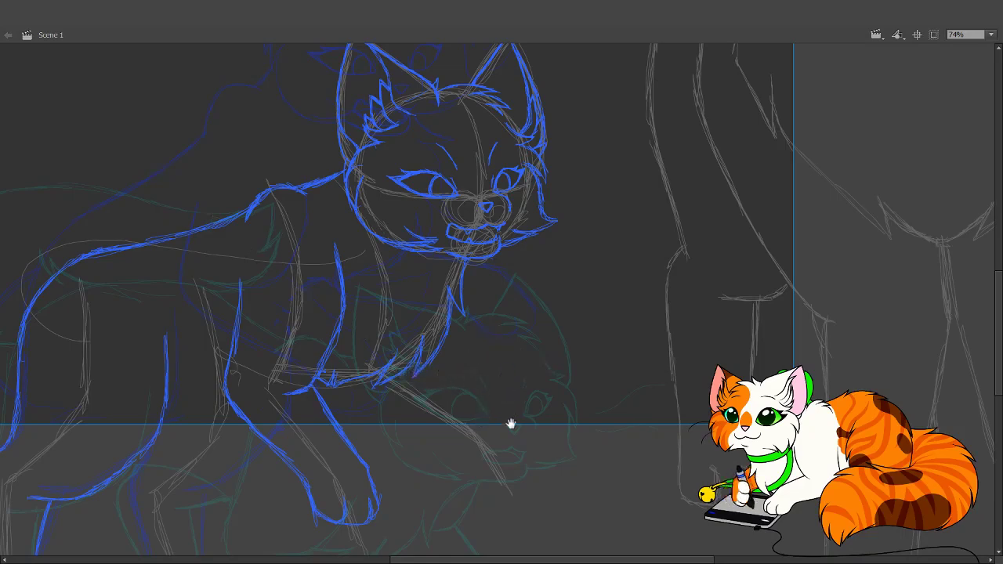
scroll(510, 439, up, 3)
mouse_move(506, 488)
mouse_down()
mouse_move(497, 514)
mouse_move(507, 364)
mouse_move(522, 351)
mouse_up()
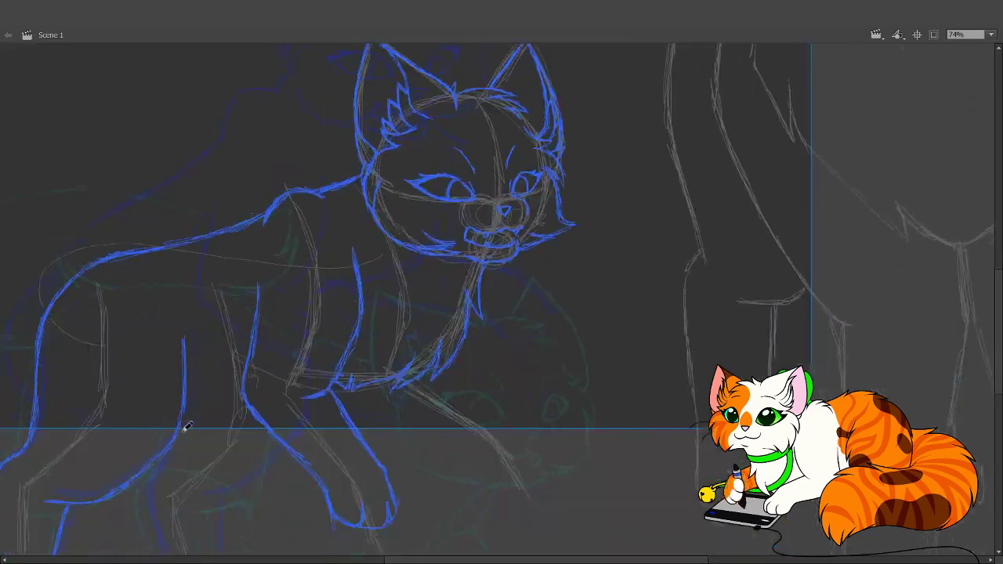
mouse_move(205, 420)
mouse_down()
mouse_move(230, 414)
mouse_move(184, 434)
mouse_move(229, 418)
mouse_move(187, 430)
mouse_move(218, 412)
mouse_up()
key(ctrl+z)
scroll(391, 363, down, 5)
scroll(436, 321, left, 5)
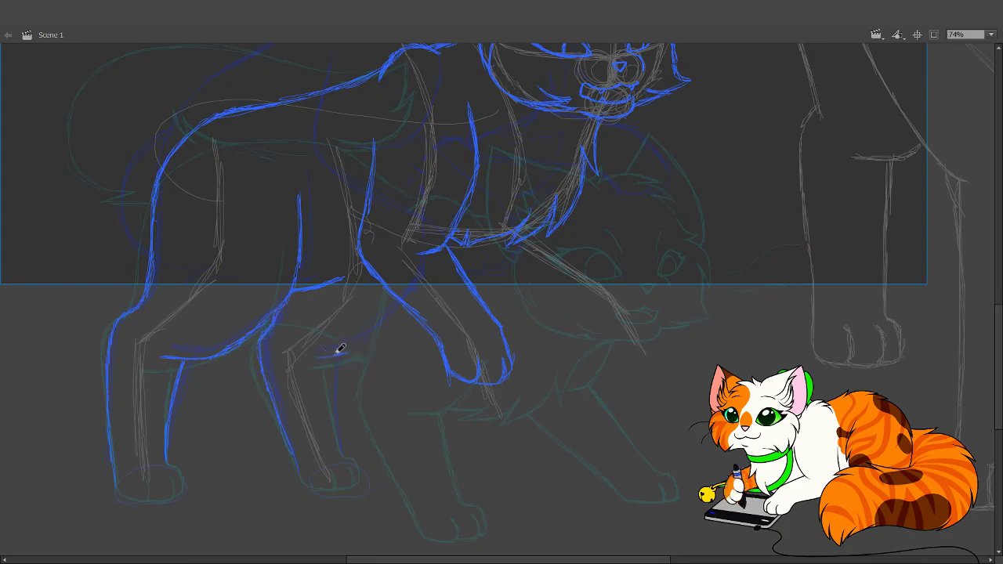
drag(315, 357, 391, 323)
drag(333, 354, 345, 446)
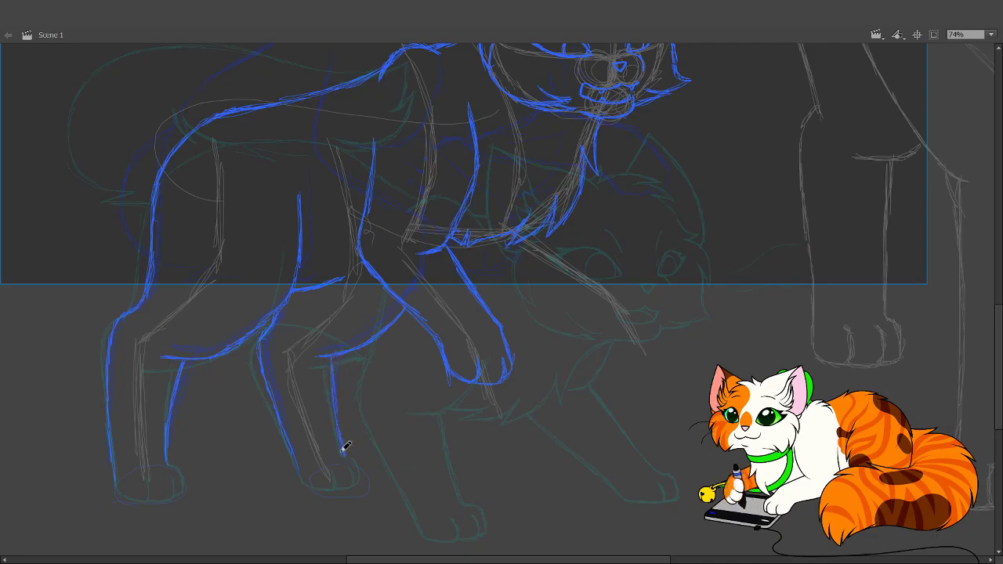
- Sketch the far front leg reaching forward from the chest, with its lower contour, rounded paw and upper contour
drag(563, 341, 541, 466)
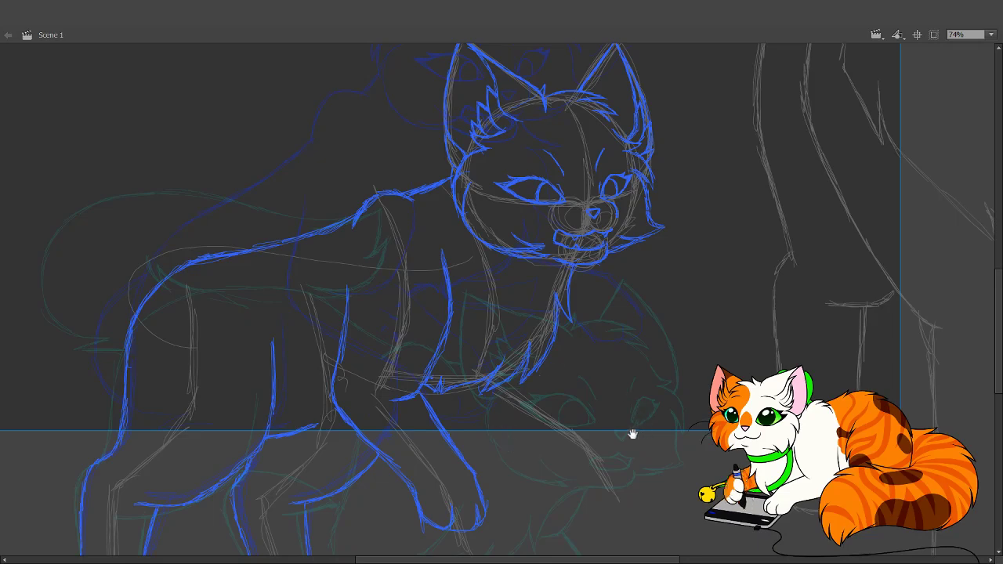
drag(632, 434, 564, 298)
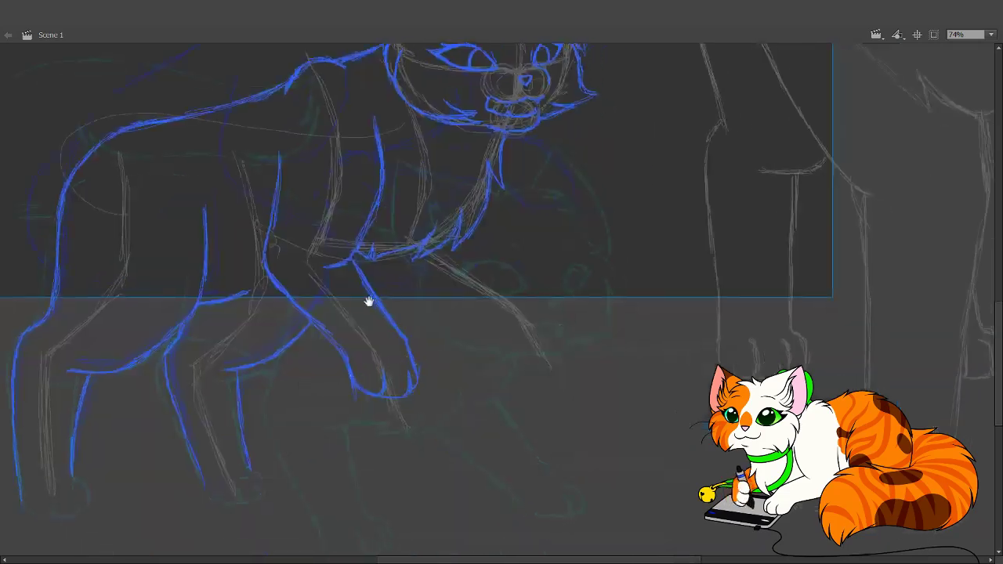
mouse_move(369, 300)
mouse_down()
mouse_move(555, 374)
mouse_move(415, 418)
mouse_up()
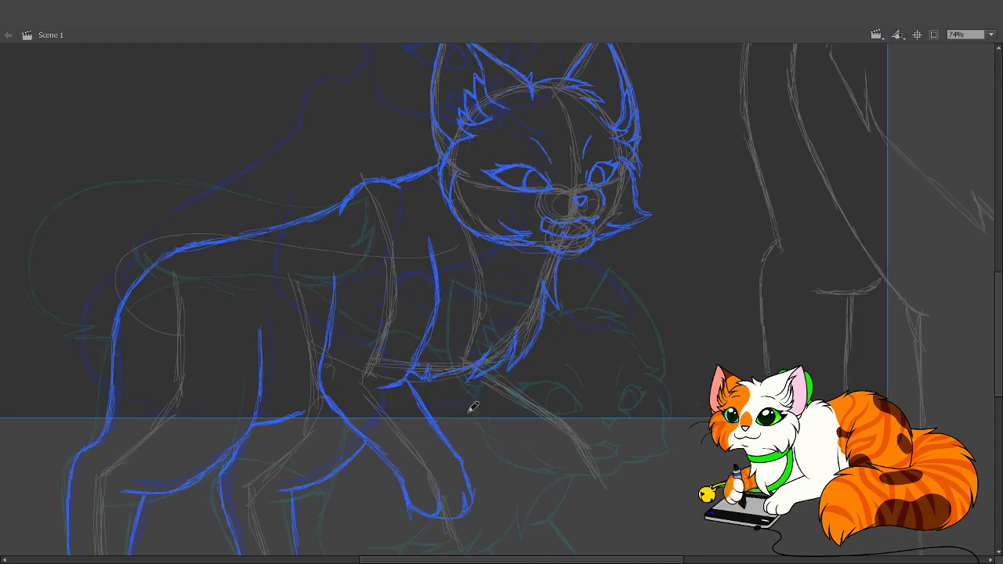
drag(569, 459, 484, 412)
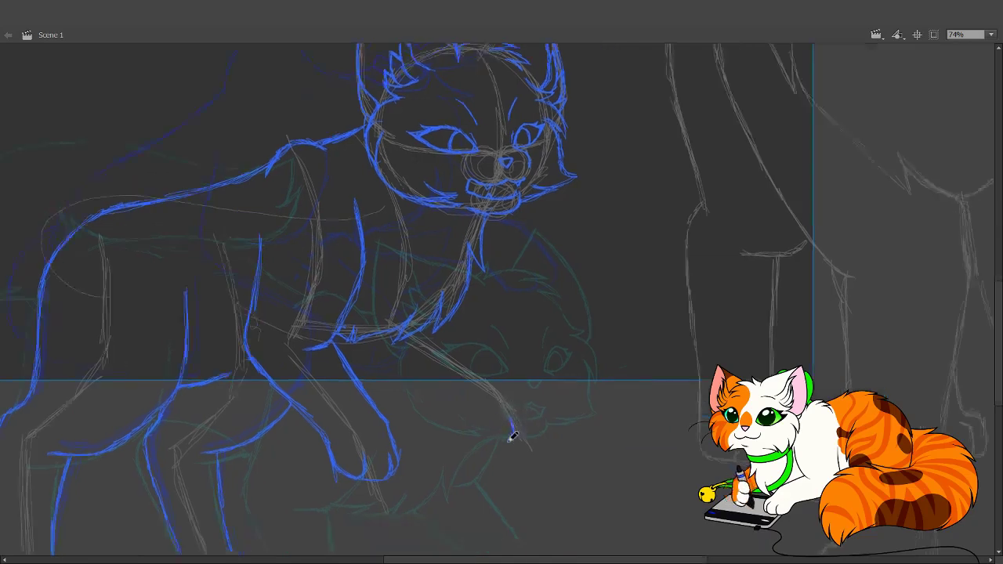
mouse_move(515, 436)
mouse_down()
mouse_move(469, 425)
mouse_move(456, 405)
mouse_move(439, 396)
mouse_move(463, 412)
mouse_move(364, 337)
mouse_up()
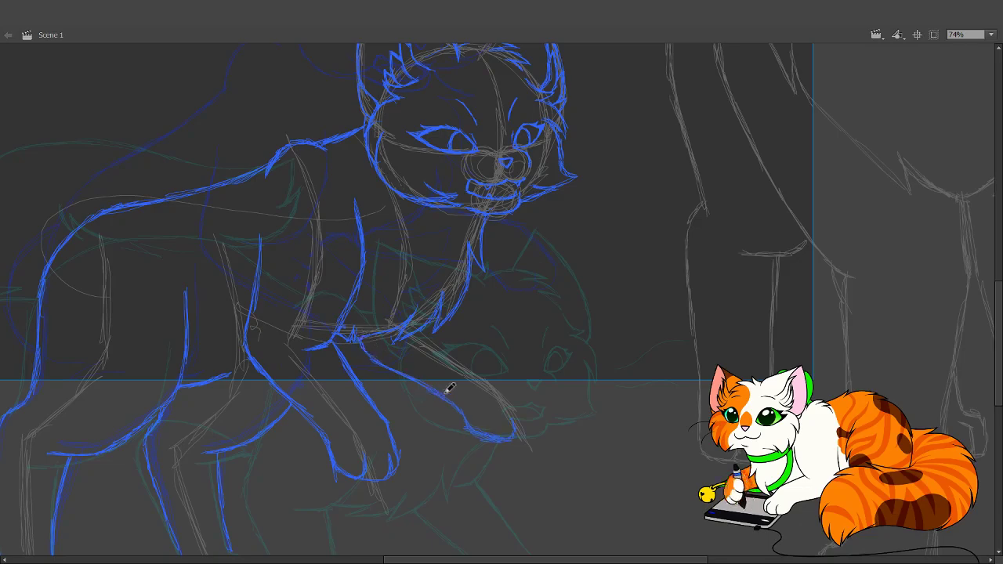
scroll(571, 481, down, 4)
scroll(571, 481, right, 2)
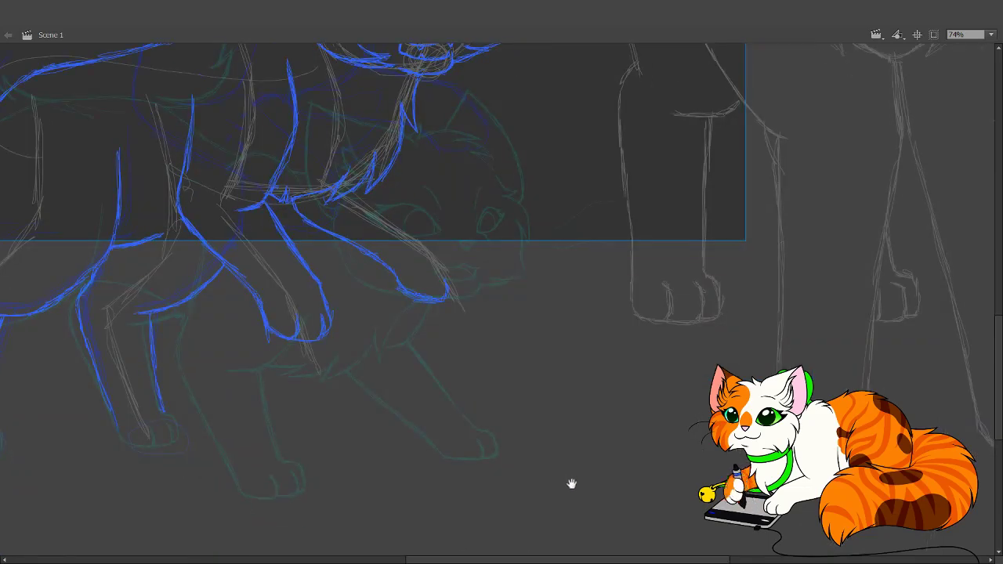
scroll(575, 494, up, 3)
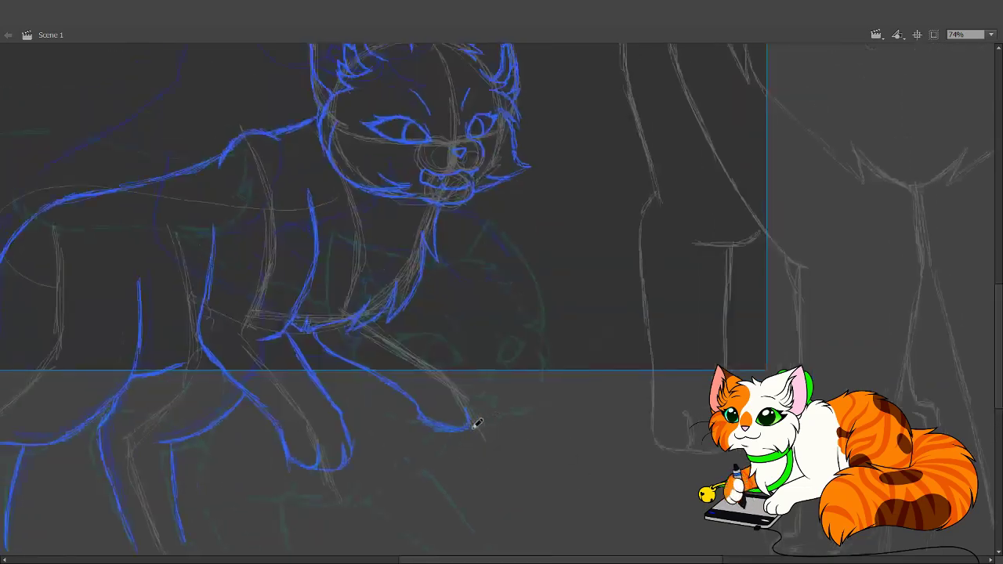
mouse_move(476, 423)
mouse_down()
mouse_move(478, 392)
mouse_move(449, 355)
mouse_move(458, 361)
mouse_move(401, 322)
mouse_move(457, 358)
mouse_move(397, 311)
mouse_up()
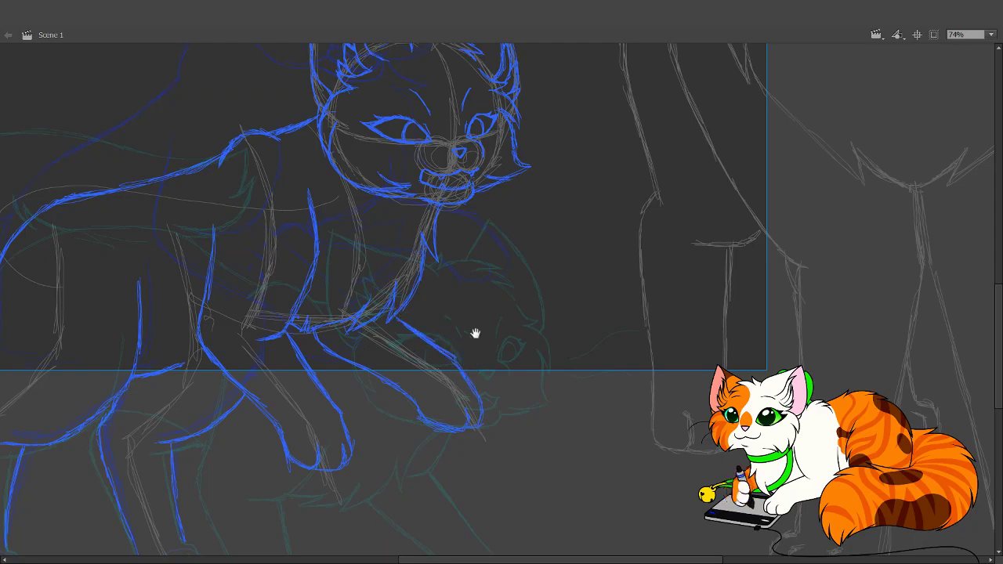
- Clean up the line along the nape just behind the head
drag(512, 441, 570, 563)
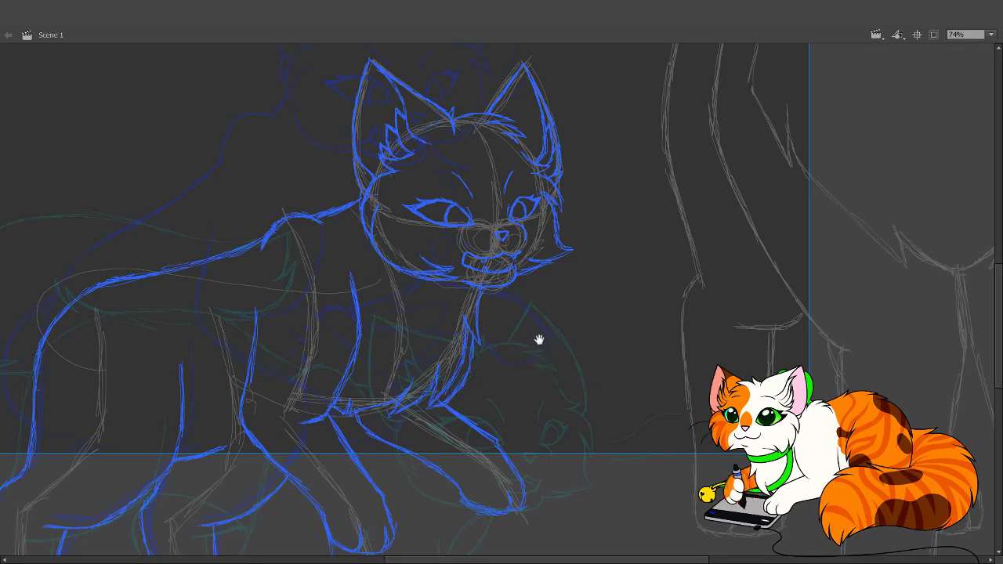
drag(541, 403, 555, 484)
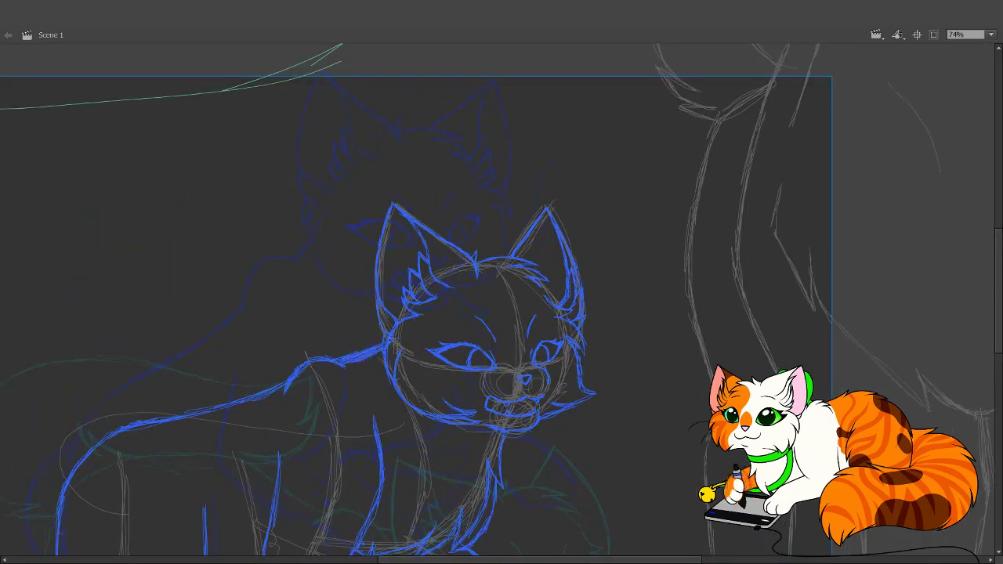
drag(329, 351, 381, 339)
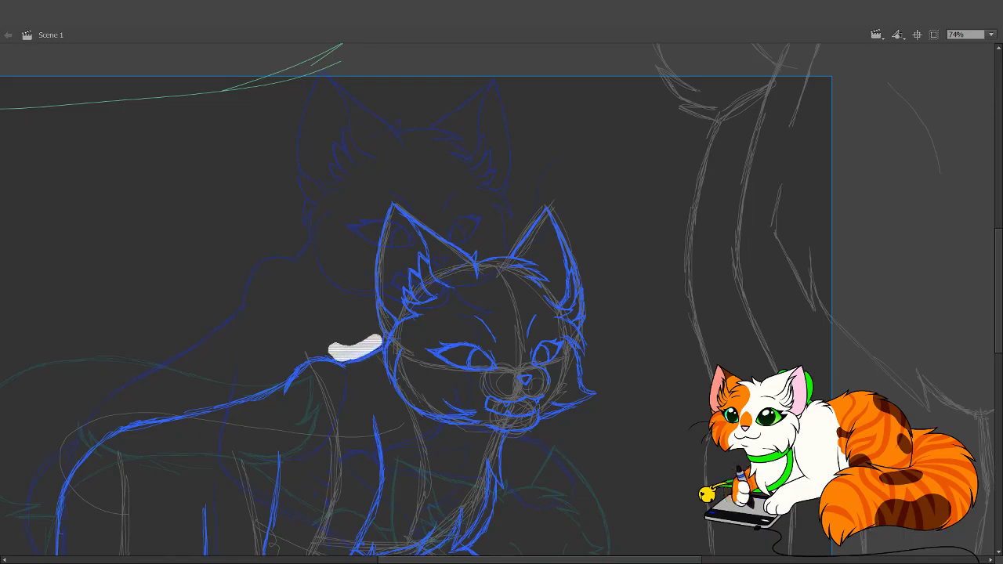
key(ctrl+z)
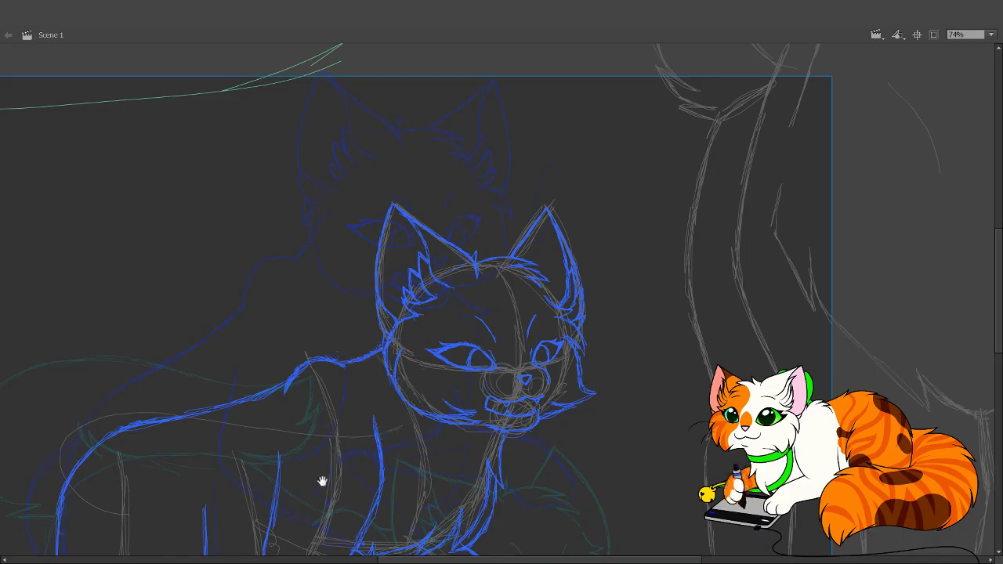
- Sketch the tail arching back from the rump and curving down behind the hind leg, and add a short stroke across the shoulder
drag(58, 520, 224, 459)
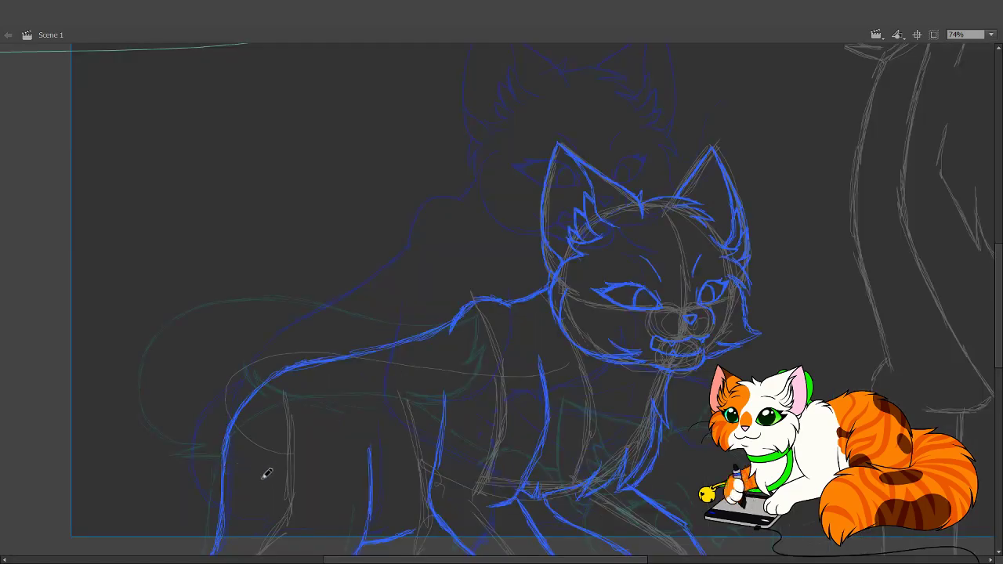
drag(266, 473, 290, 406)
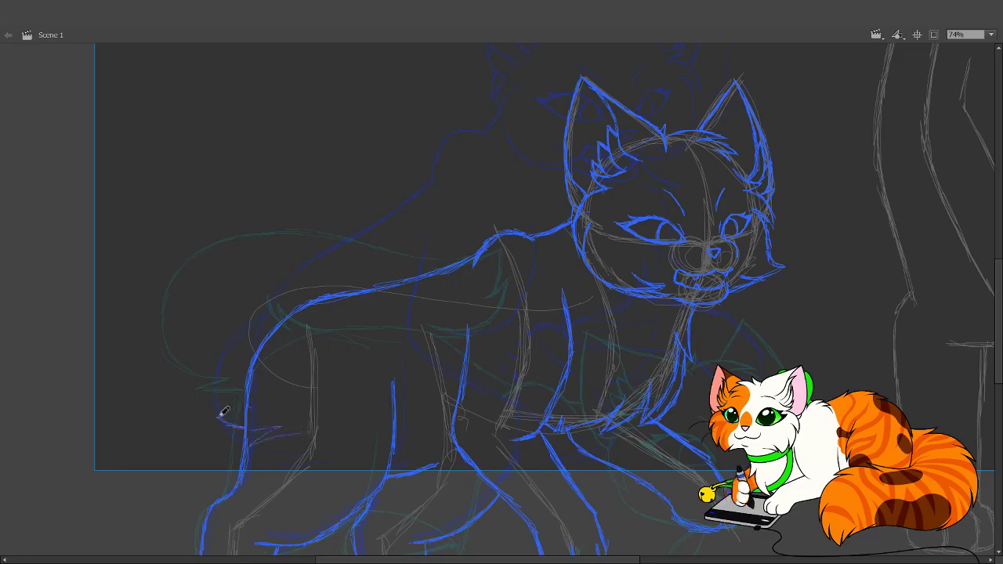
mouse_move(219, 415)
mouse_down()
mouse_move(195, 356)
mouse_move(282, 276)
mouse_move(227, 308)
mouse_move(301, 274)
mouse_move(235, 294)
mouse_move(327, 276)
mouse_move(312, 273)
mouse_move(381, 282)
mouse_up()
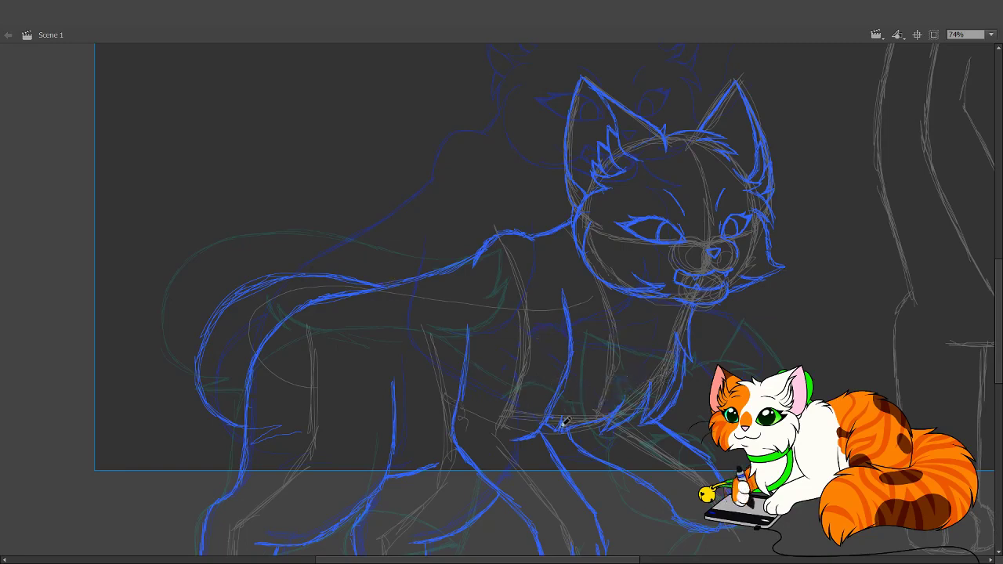
drag(486, 407, 393, 365)
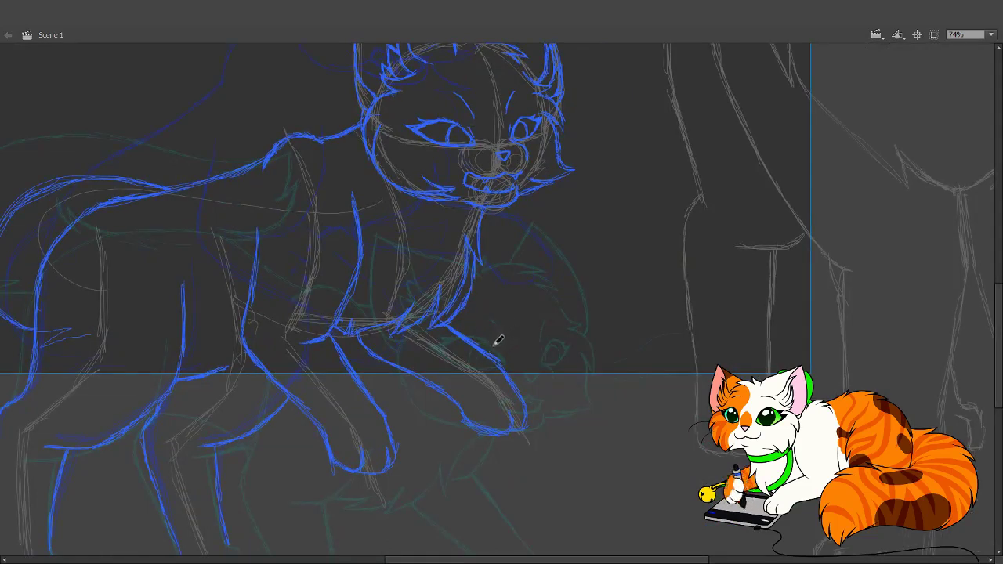
drag(449, 414, 477, 368)
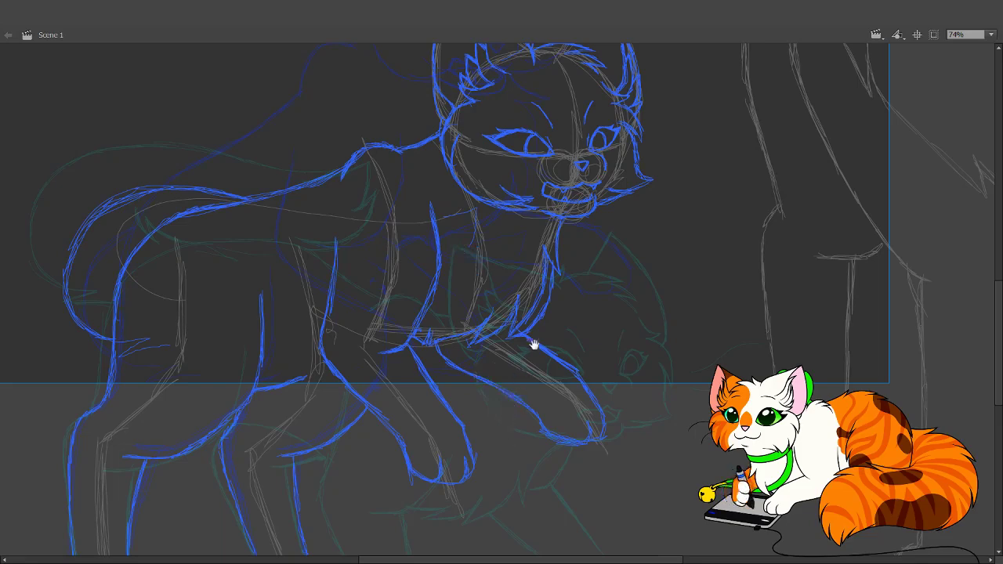
- Sketch two thin, wavy motion lines in the empty space beside the cat's far cheek, undoing and redrawing the second one
drag(510, 434, 551, 323)
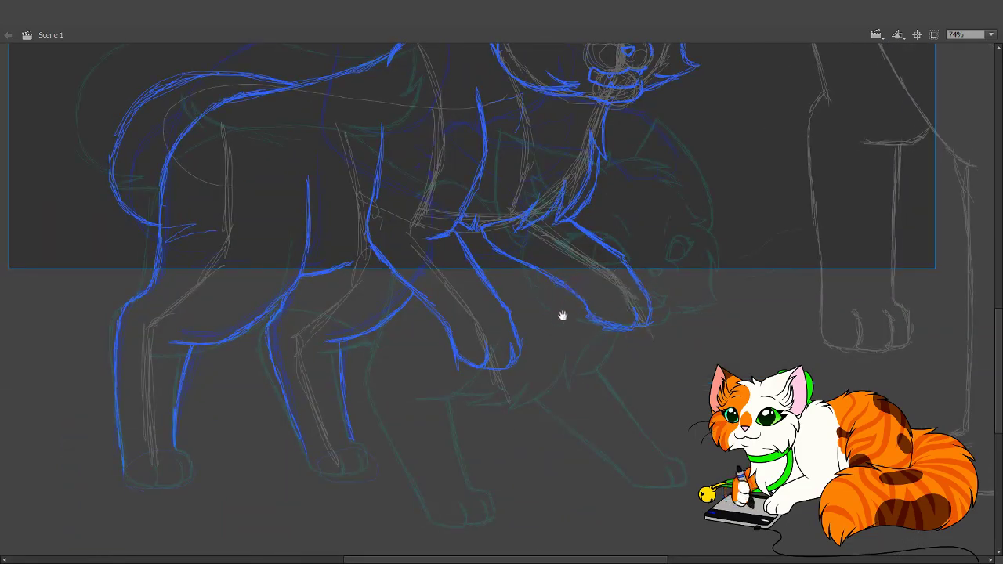
drag(562, 315, 522, 443)
drag(546, 290, 483, 438)
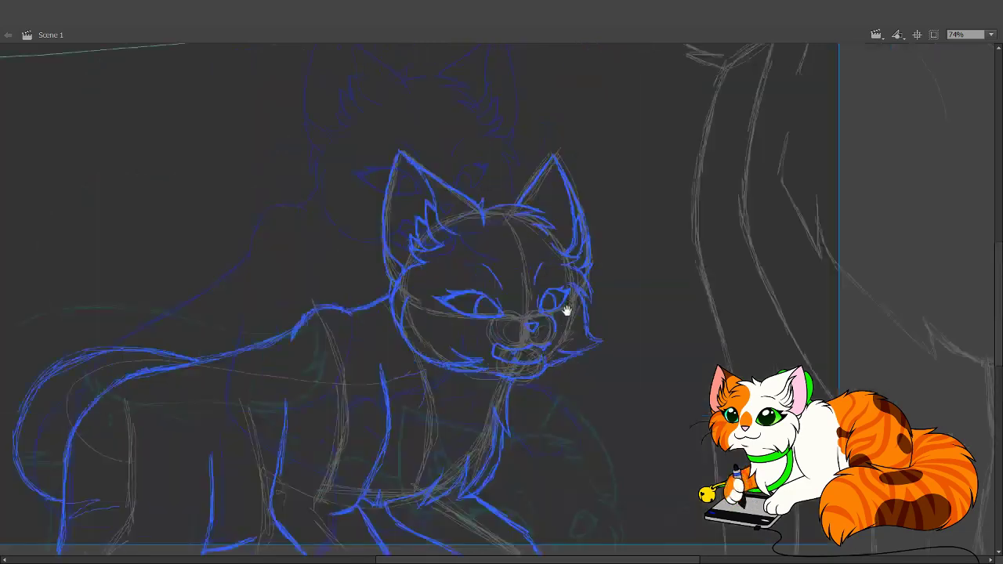
mouse_move(567, 306)
mouse_down()
mouse_move(516, 400)
mouse_move(473, 441)
mouse_move(426, 418)
mouse_move(357, 226)
mouse_move(387, 340)
mouse_move(439, 298)
mouse_move(436, 276)
mouse_up()
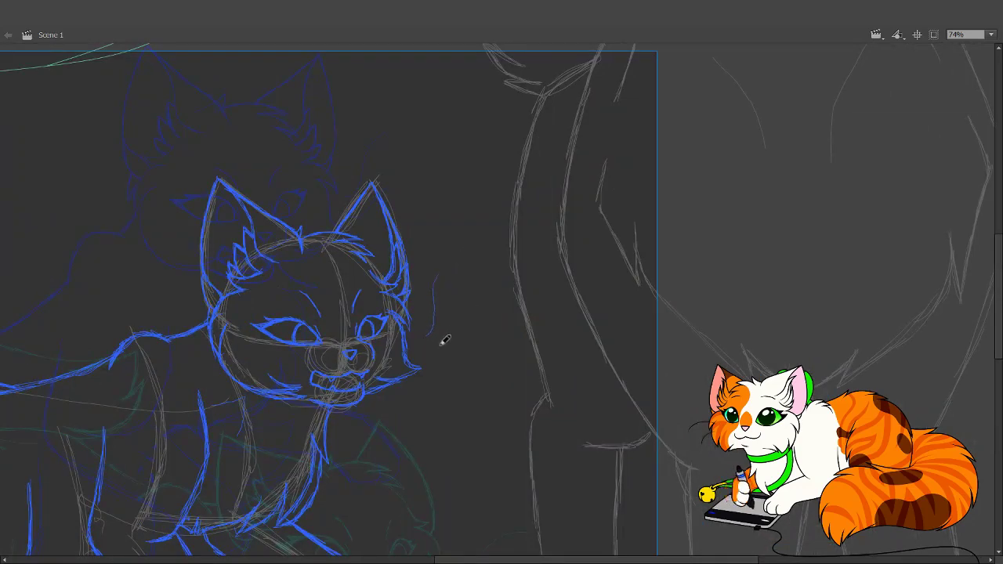
drag(437, 345, 459, 320)
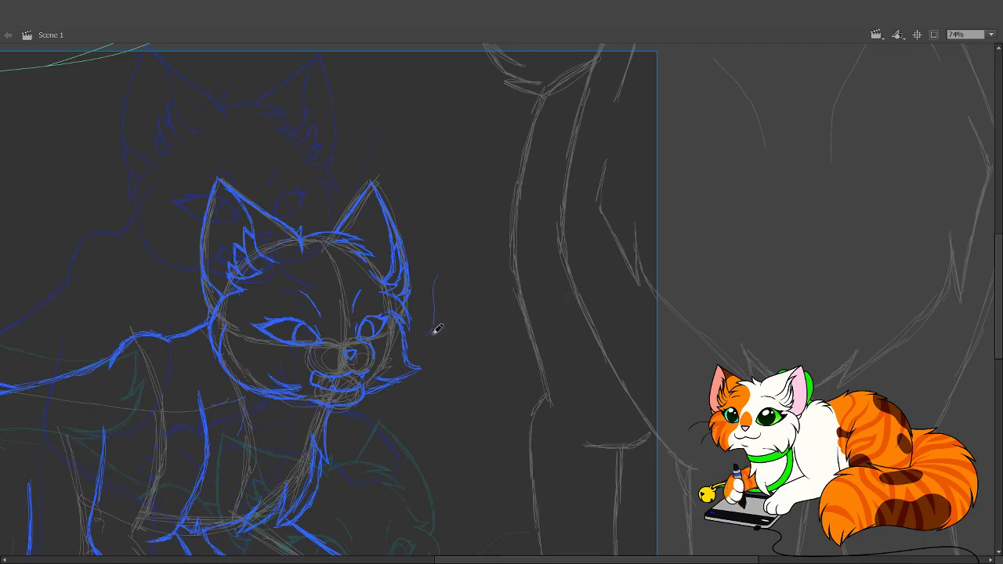
key(ctrl+z)
drag(430, 331, 432, 251)
mouse_move(437, 295)
mouse_down()
mouse_move(429, 334)
mouse_move(452, 334)
mouse_move(462, 313)
mouse_up()
mouse_move(541, 343)
mouse_down()
mouse_move(708, 289)
mouse_move(696, 362)
mouse_up()
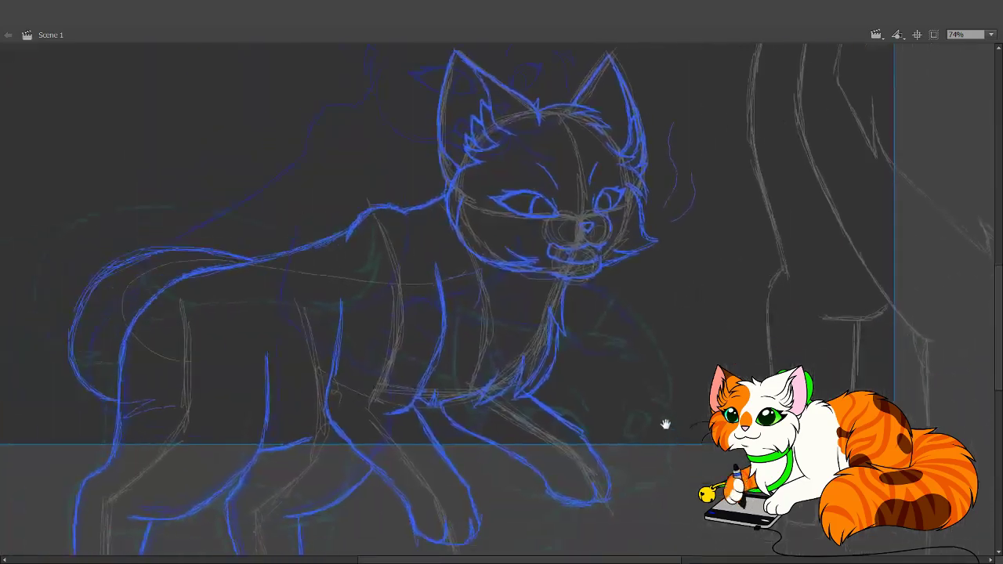
- Remove the grey construction lines from beneath the blue cat sketch and check the face up close
drag(665, 423, 687, 257)
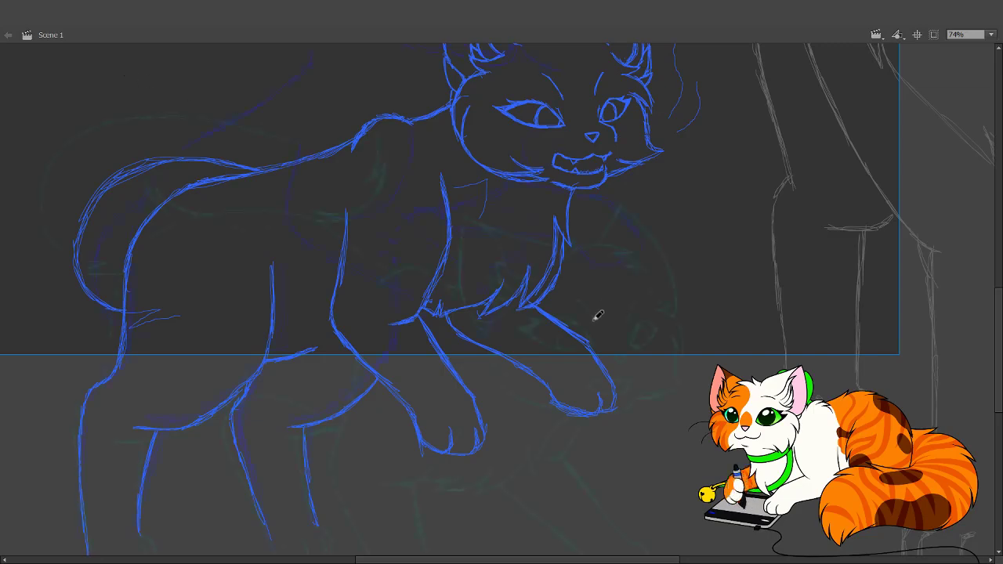
mouse_move(645, 280)
mouse_down()
mouse_move(560, 447)
mouse_move(551, 372)
mouse_move(537, 437)
mouse_up()
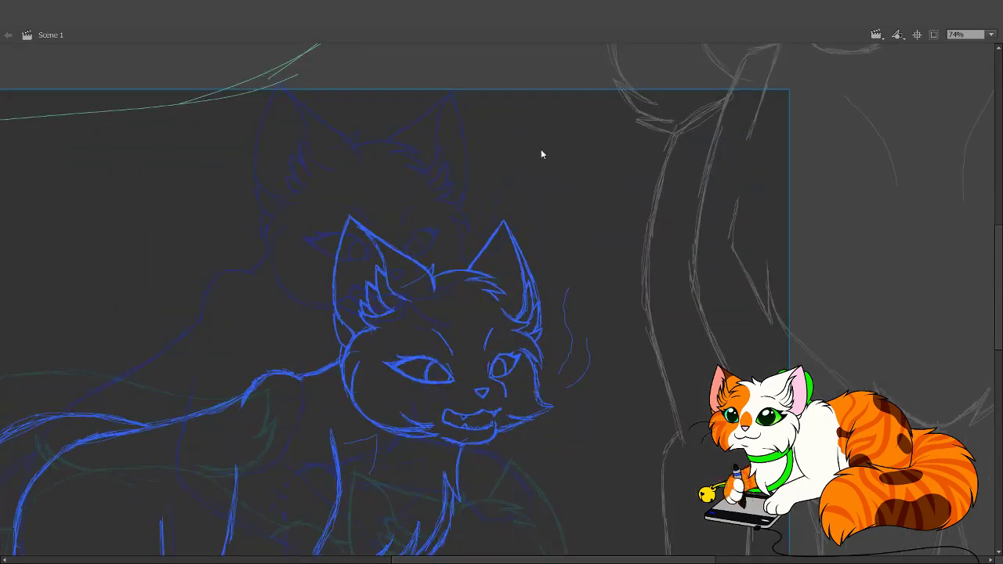
key(z)
drag(365, 304, 603, 491)
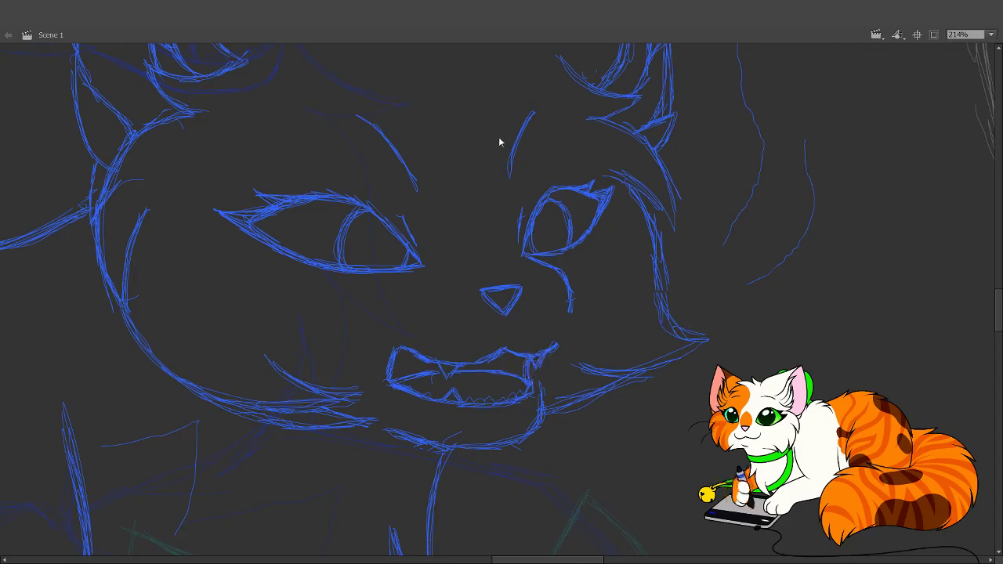
key(ctrl+minus)
key(ctrl+minus)
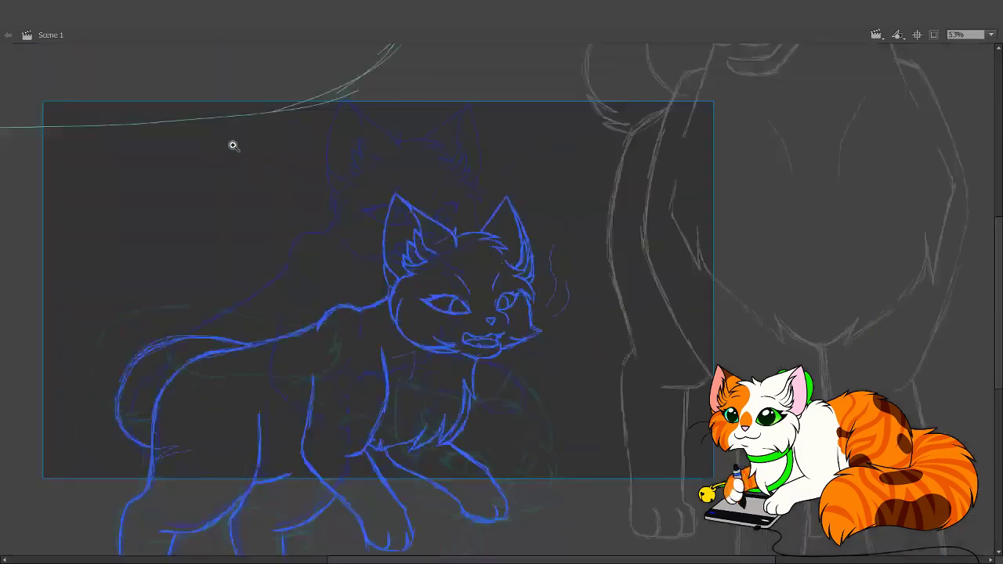
- Go through the following frames and examine the cat poses against the grey wolf heads and the background sketch
drag(454, 477, 811, 63)
key(period)
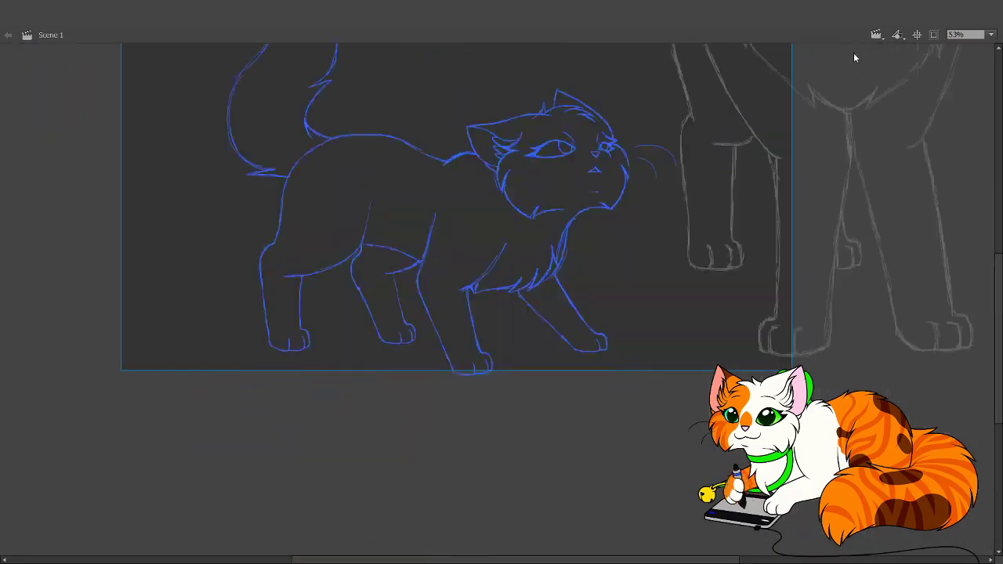
key(period)
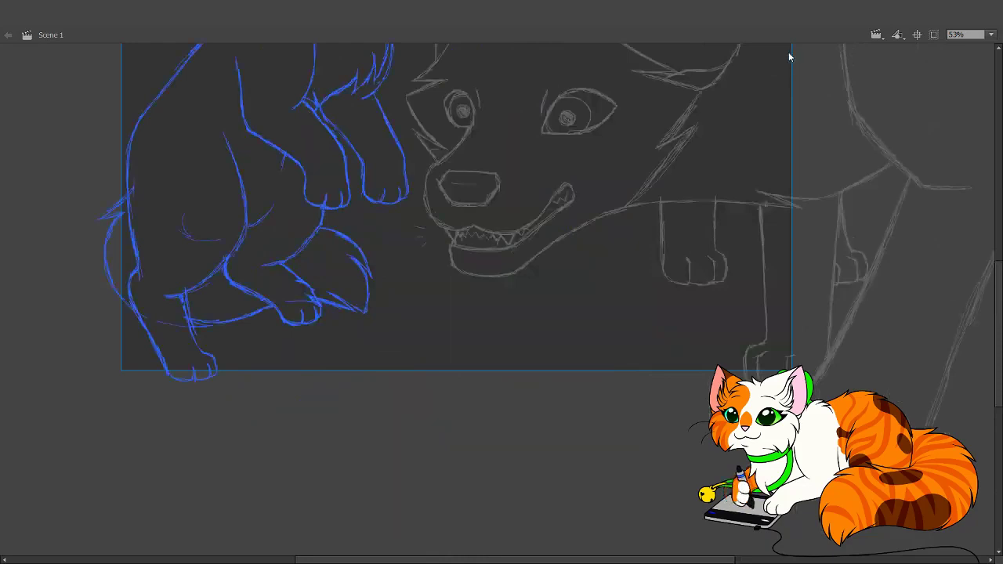
key(period)
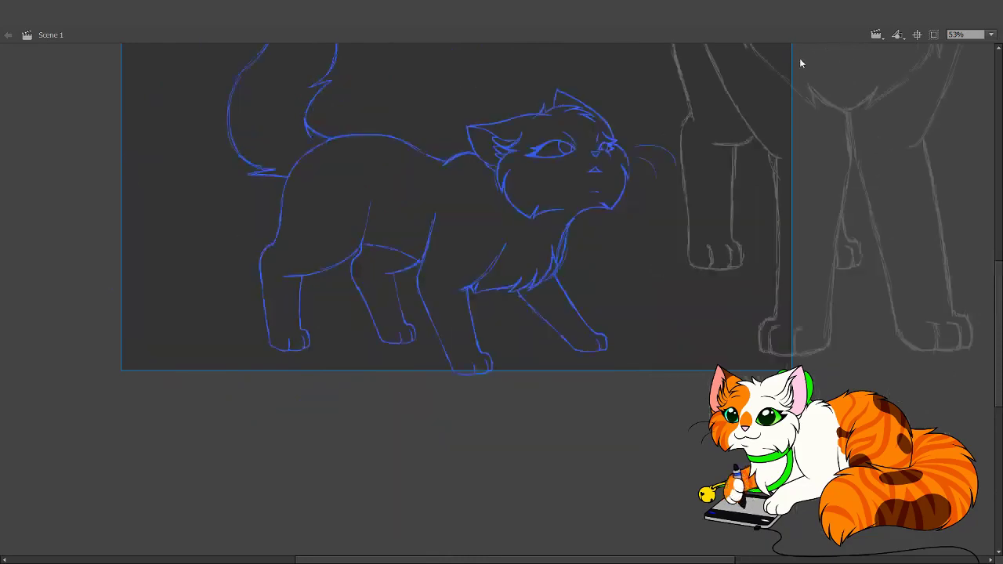
key(period)
key(period)
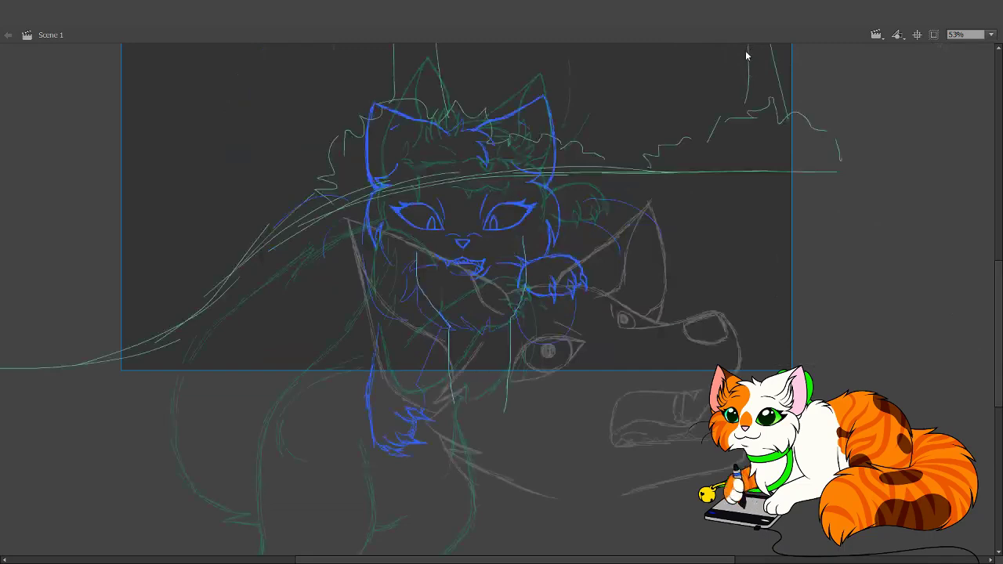
key(period)
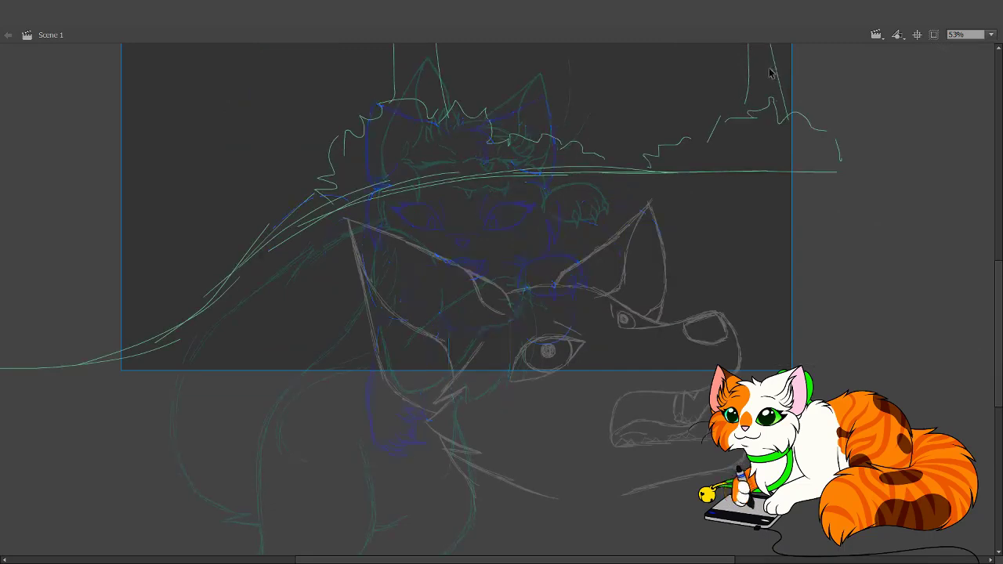
key(period)
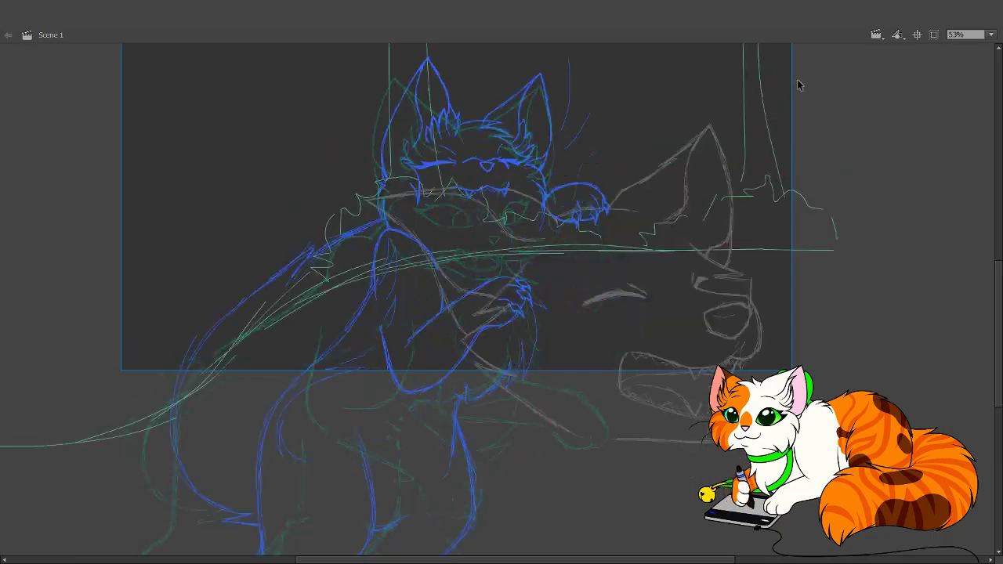
key(period)
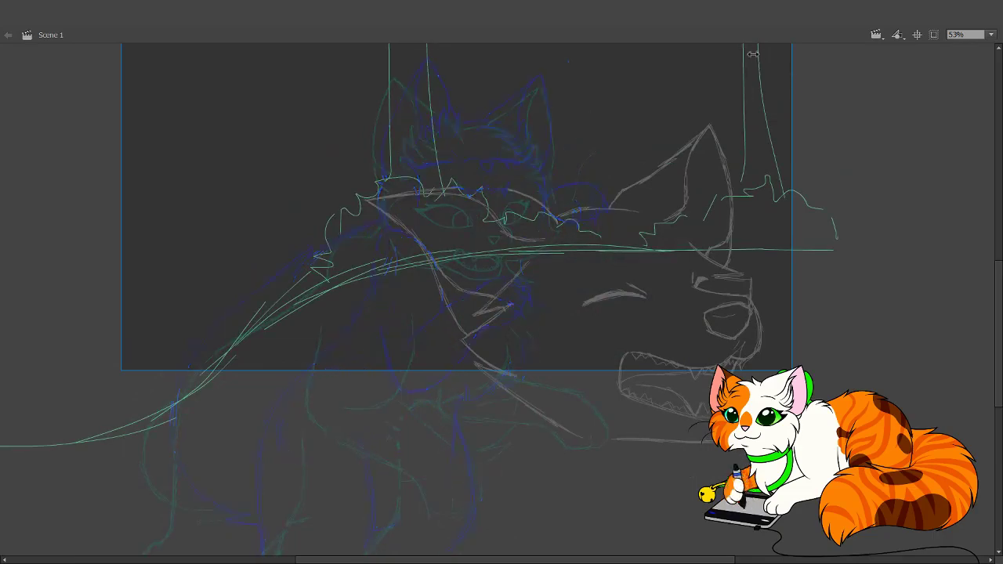
key(period)
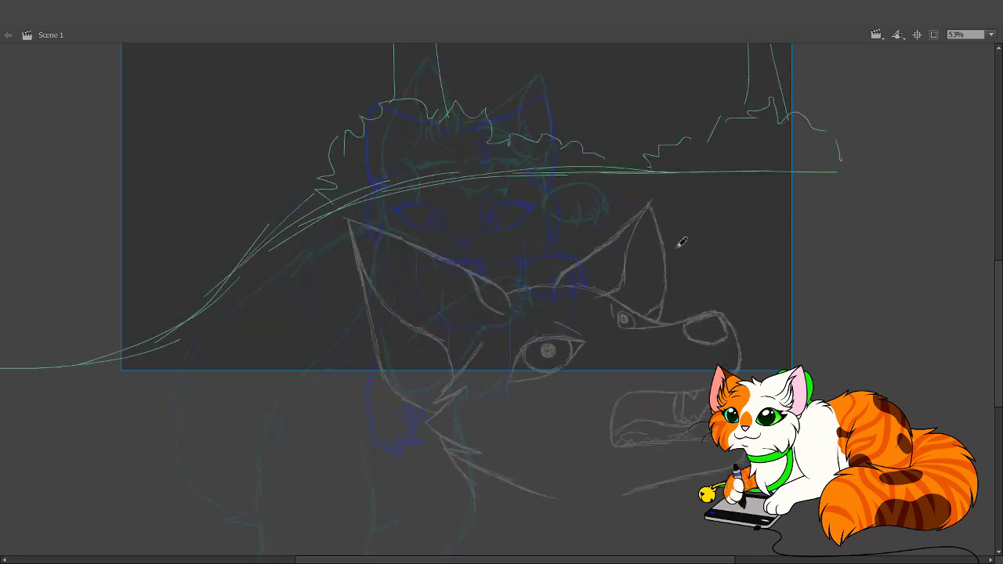
mouse_move(625, 266)
mouse_down()
mouse_move(689, 415)
mouse_move(662, 420)
mouse_up()
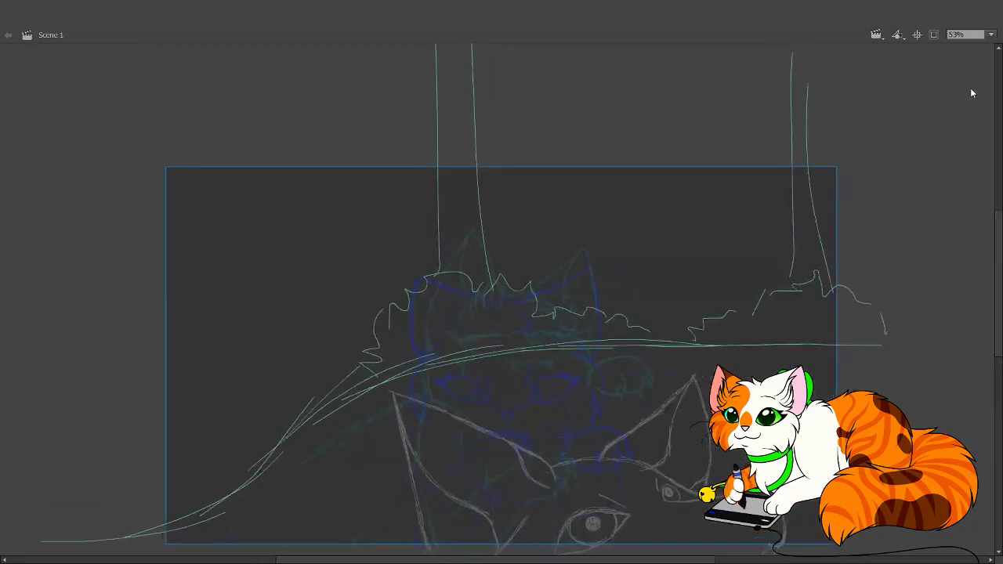
- Hide the green background lines and the cat sketches around the wolf head, and play the animation
key(Delete)
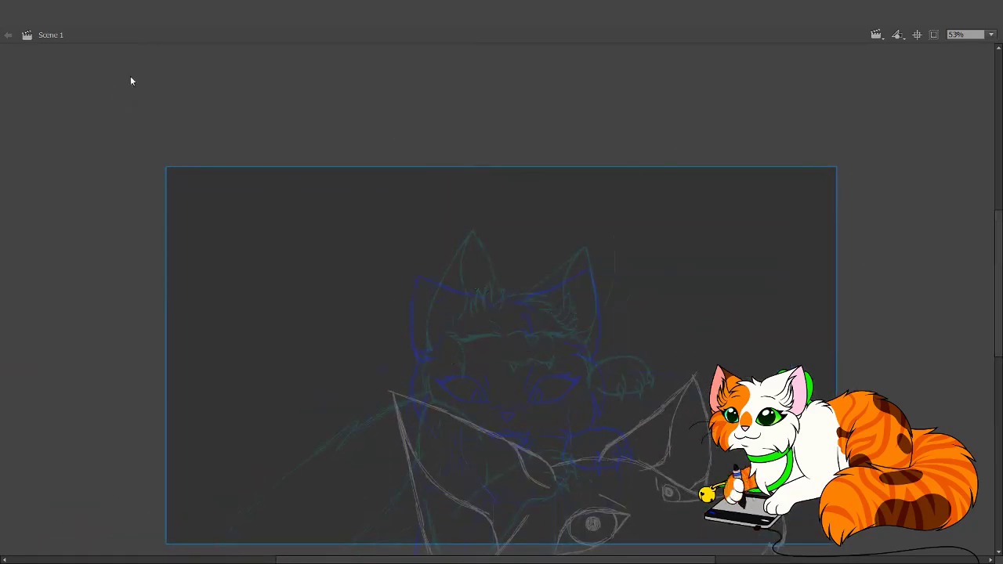
key(Delete)
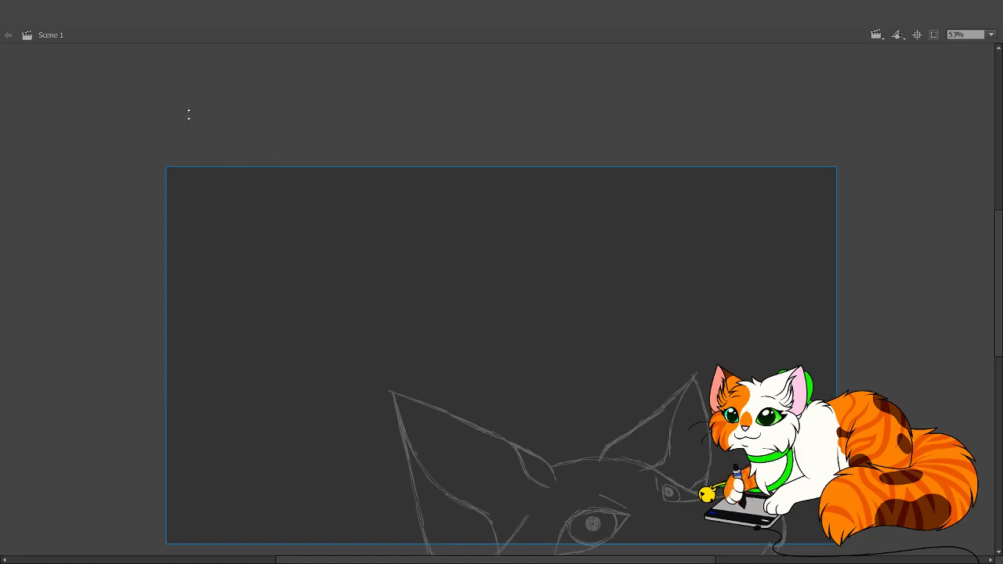
key(Return)
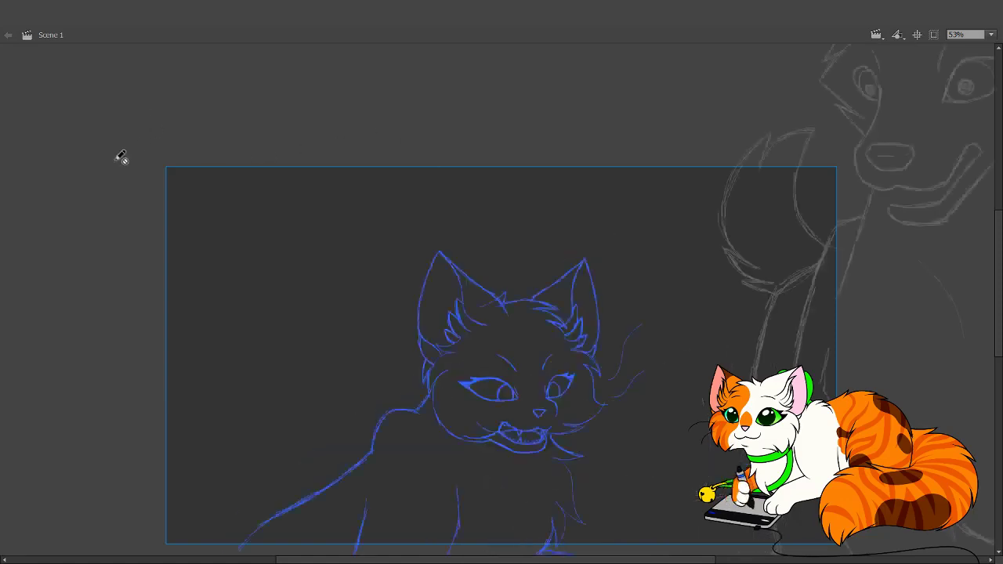
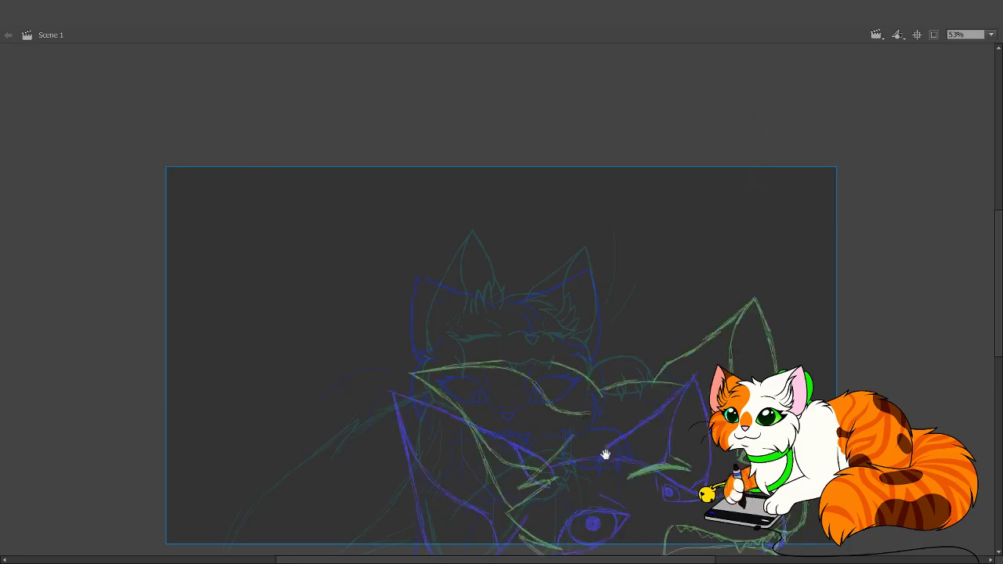
- Move the round head guide slightly right and down so it sits between the blue and green onion-skinned wolf heads
mouse_move(596, 446)
mouse_down()
mouse_move(430, 302)
mouse_move(422, 311)
mouse_up()
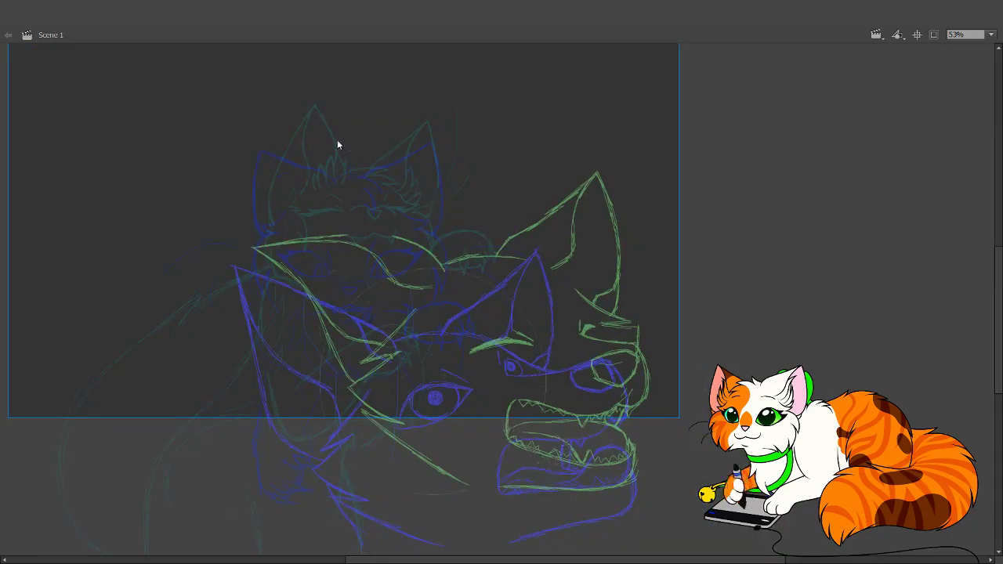
key(alt+shift+o)
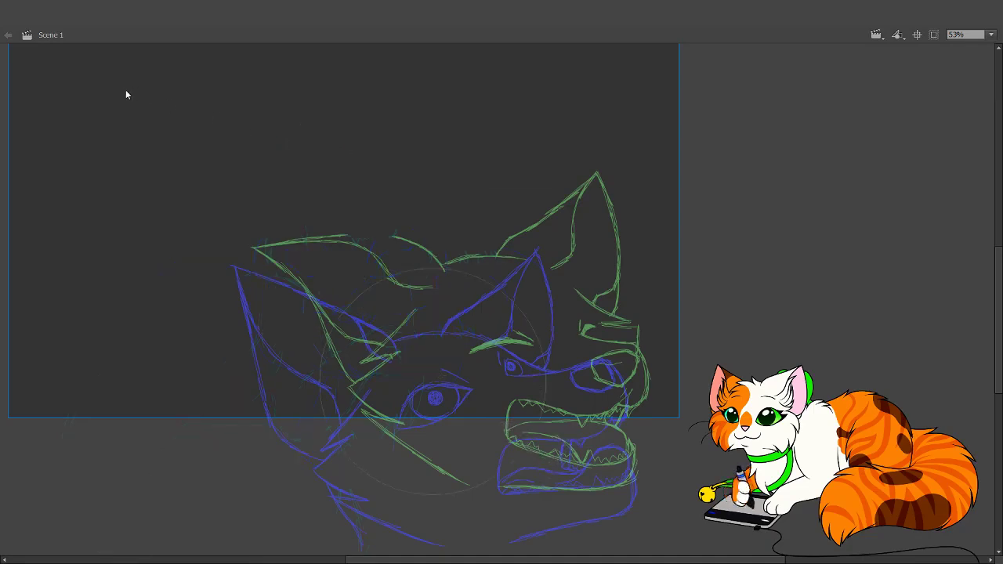
key(period)
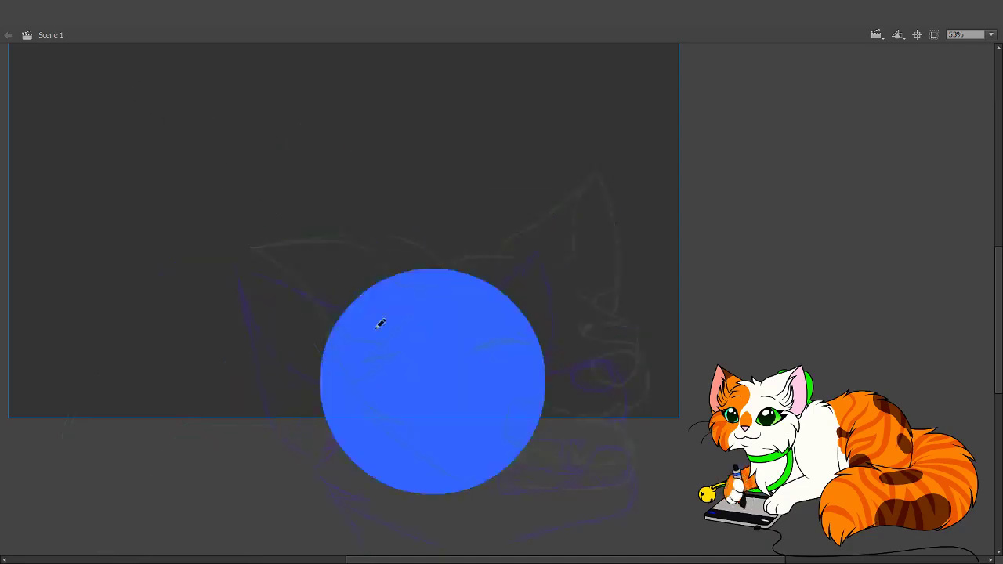
key(period)
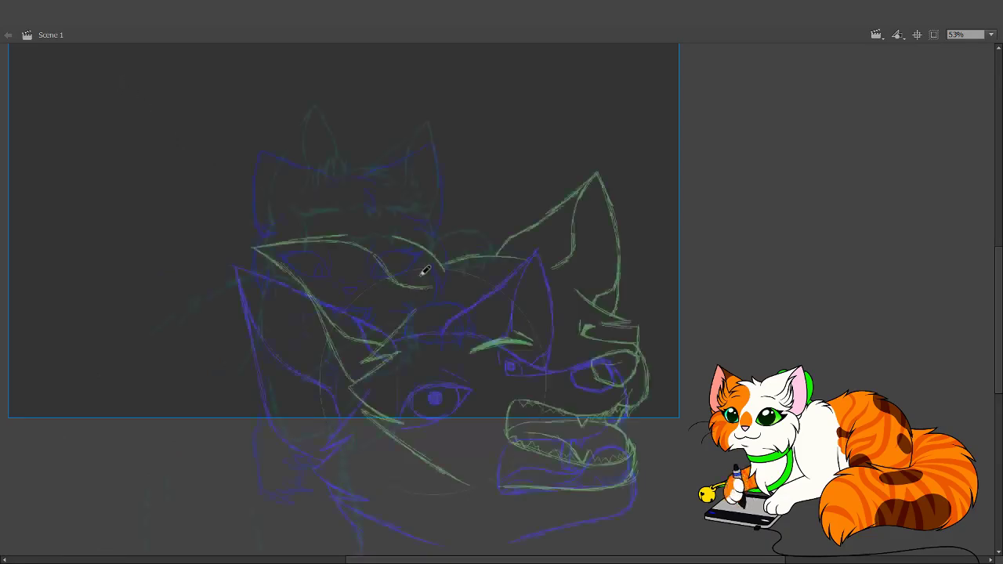
key(v)
click(418, 269)
mouse_move(444, 282)
mouse_down()
mouse_move(487, 258)
mouse_move(456, 298)
mouse_move(462, 284)
mouse_up()
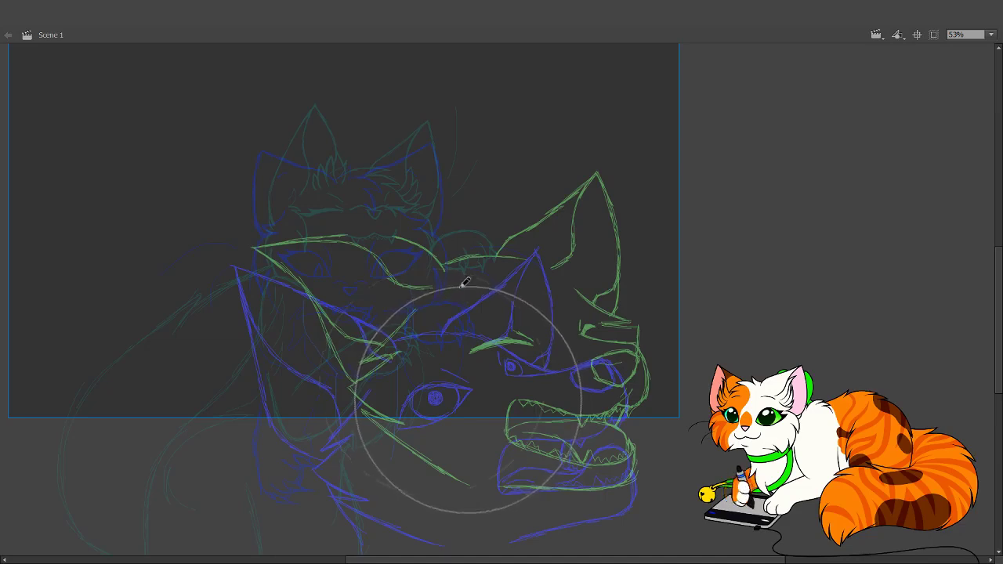
drag(459, 293, 456, 298)
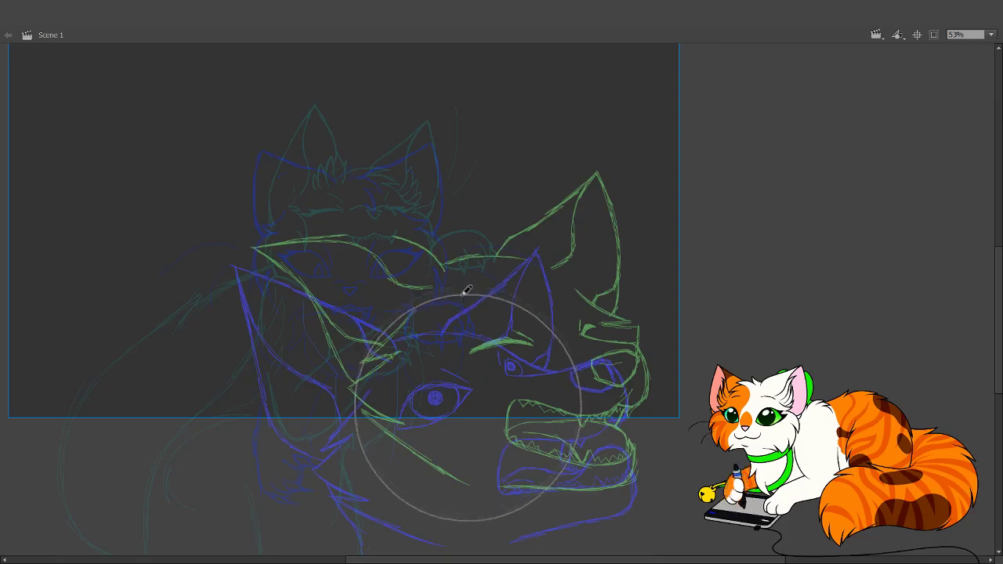
ctrl+click(273, 337)
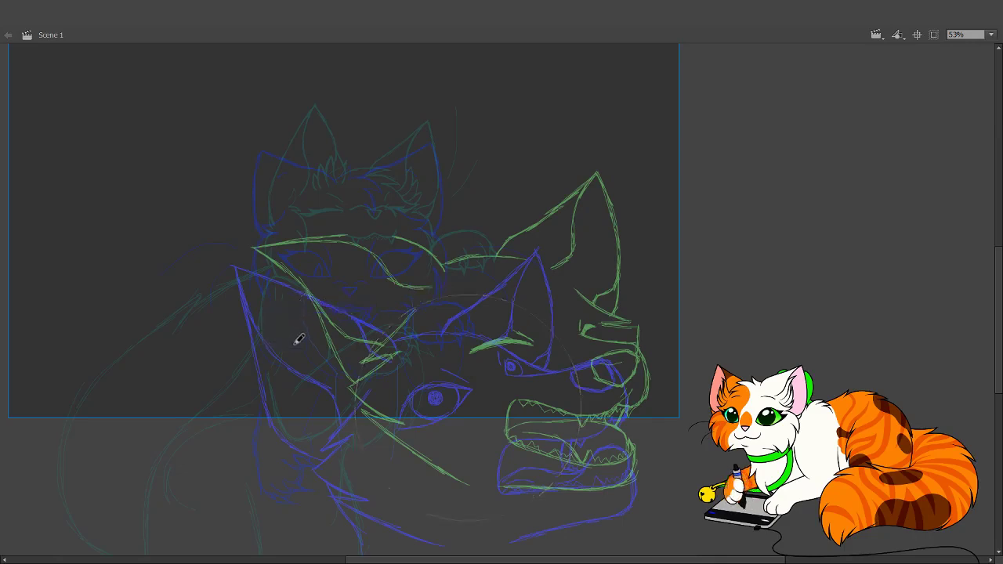
- Sketch both wolf ears, the curved face centre line and the eye line in grey around the circle, and hide the neighbouring wolf heads
drag(316, 354, 336, 362)
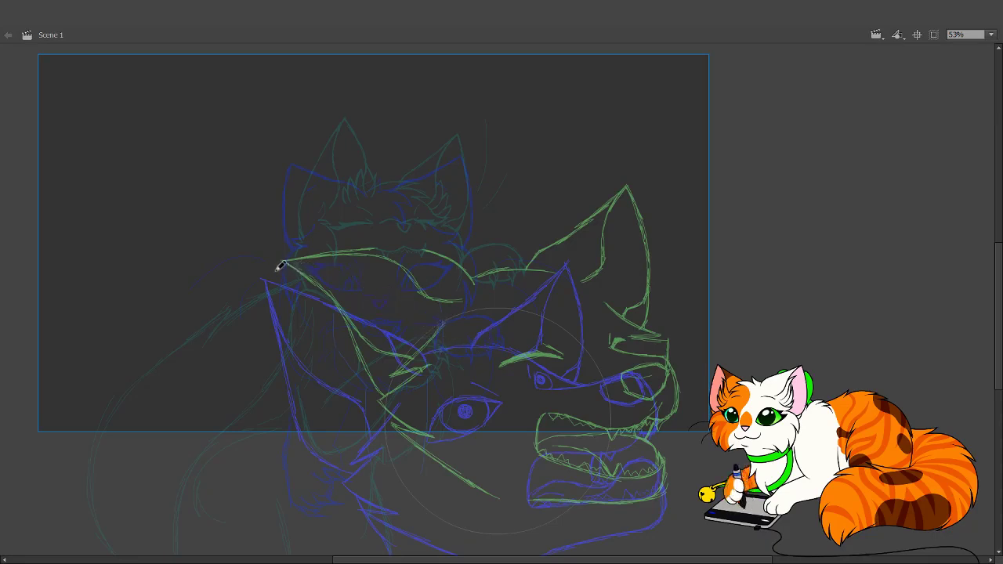
drag(283, 266, 439, 304)
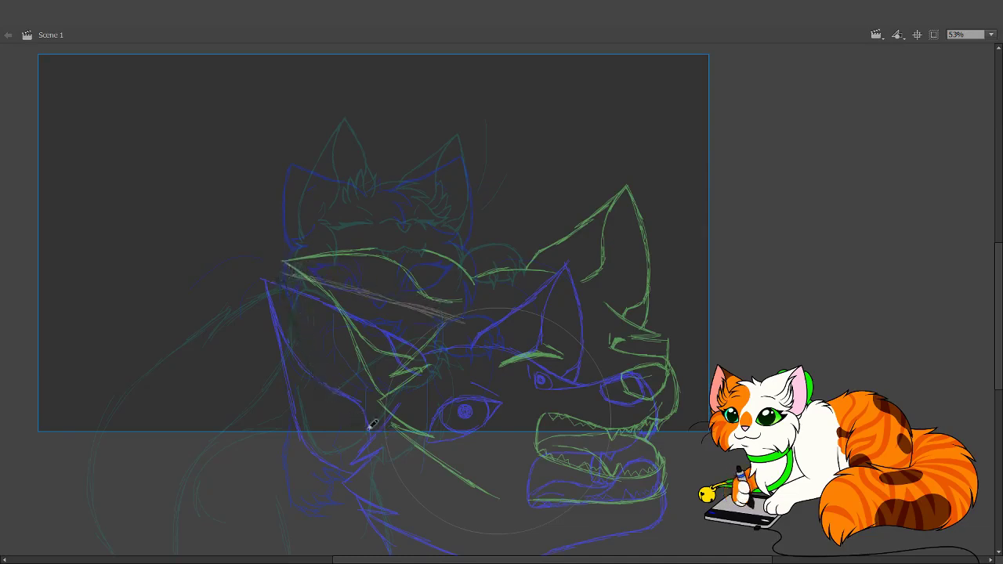
drag(383, 438, 311, 376)
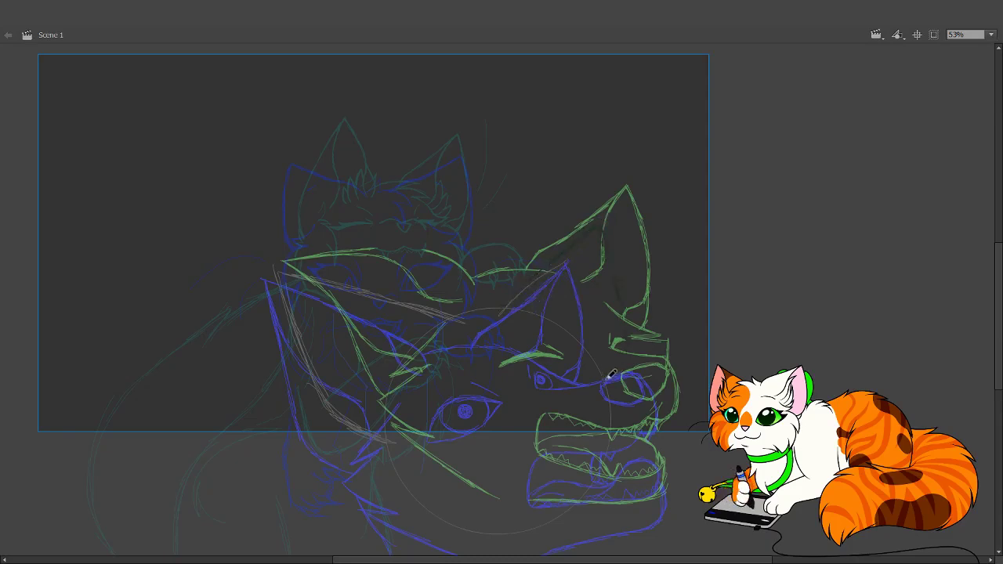
drag(611, 374, 618, 261)
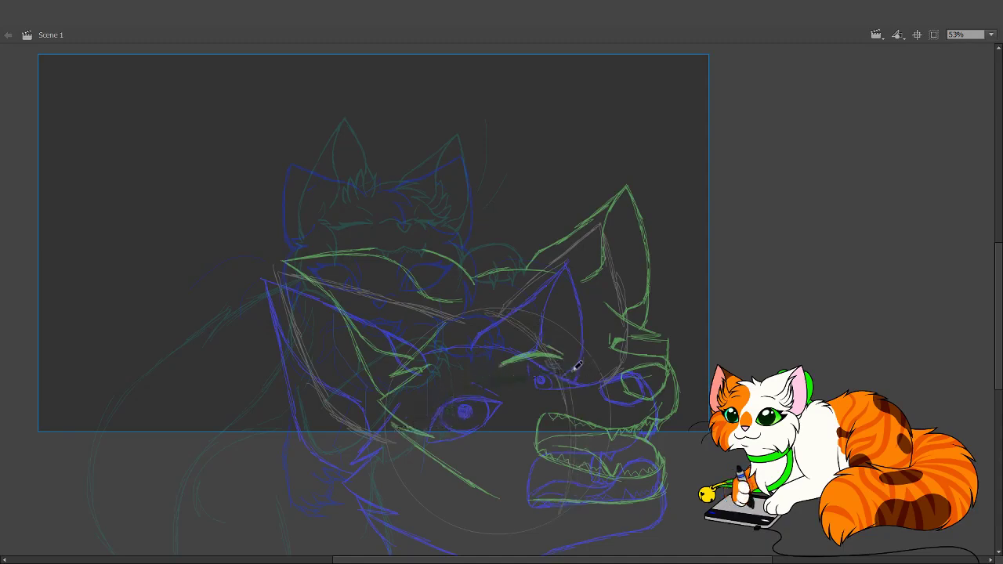
drag(413, 415, 588, 352)
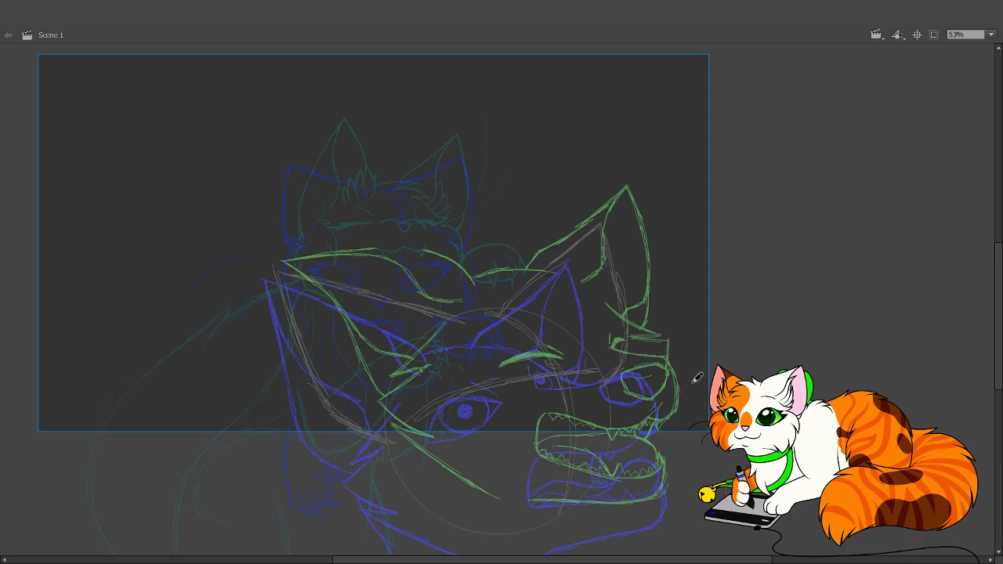
key(.)
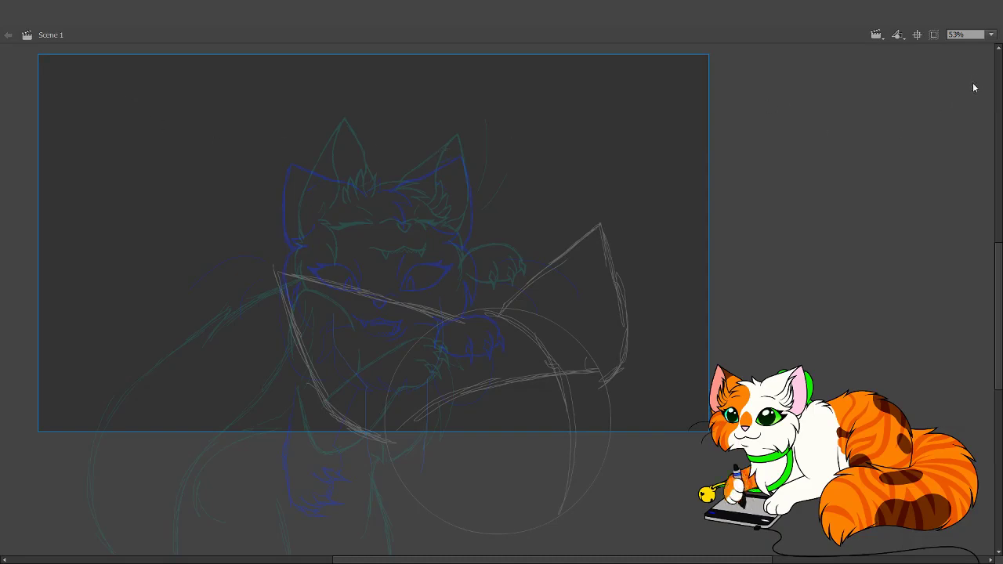
- Sketch a round grey head guide over the onion-skinned blue and green cat heads, and narrow it slightly
scroll(436, 345, up, 3)
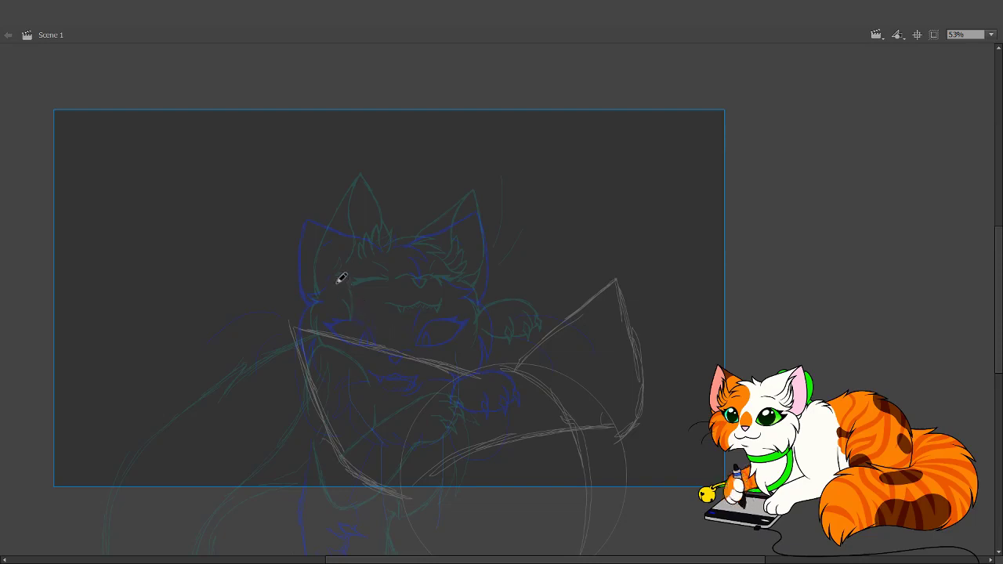
mouse_move(414, 238)
mouse_down()
mouse_move(323, 268)
mouse_move(337, 258)
mouse_move(312, 295)
mouse_move(330, 259)
mouse_move(314, 319)
mouse_move(316, 306)
mouse_move(341, 370)
mouse_move(314, 325)
mouse_move(370, 377)
mouse_move(357, 369)
mouse_move(380, 379)
mouse_move(423, 374)
mouse_move(383, 375)
mouse_move(456, 354)
mouse_move(444, 367)
mouse_move(470, 322)
mouse_move(466, 342)
mouse_move(457, 270)
mouse_move(468, 293)
mouse_move(417, 243)
mouse_move(442, 255)
mouse_move(388, 242)
mouse_move(400, 242)
mouse_move(349, 250)
mouse_move(316, 282)
mouse_move(316, 307)
mouse_up()
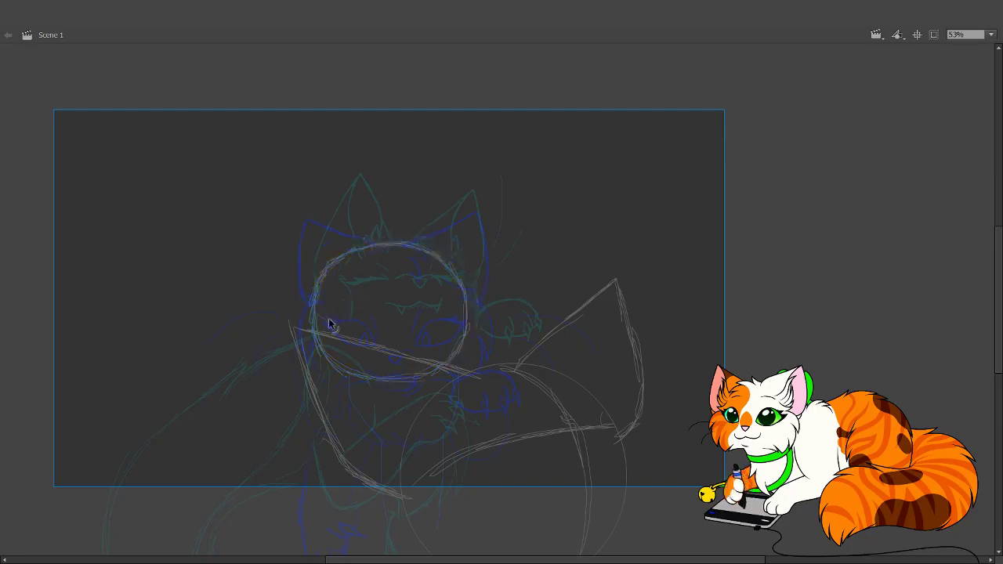
drag(268, 210, 271, 287)
click(320, 290)
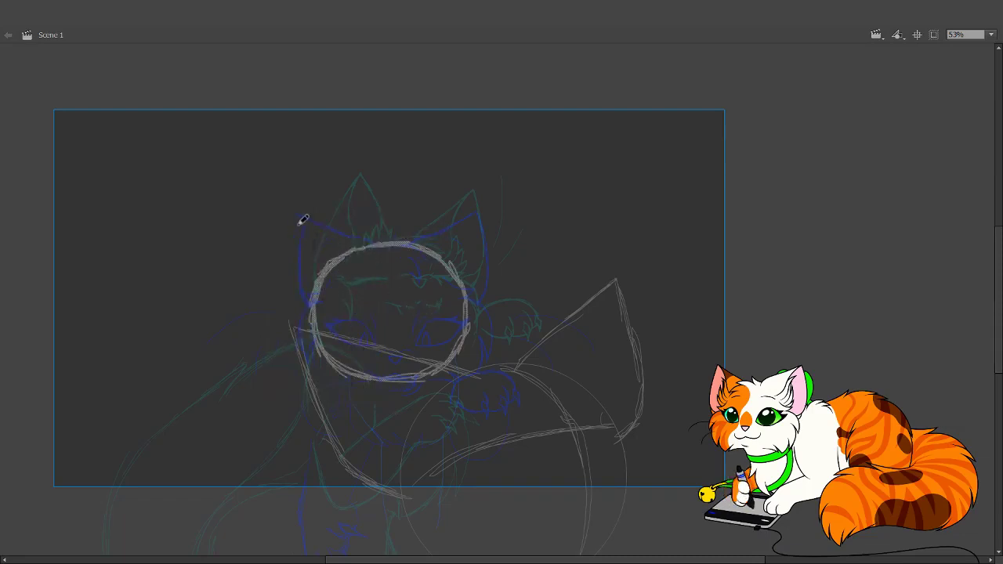
key(q)
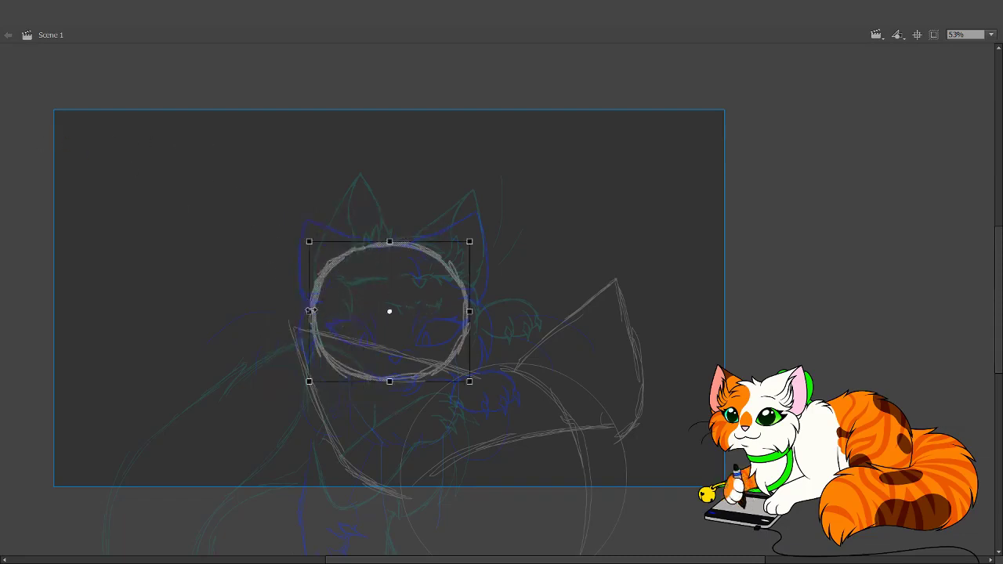
drag(310, 311, 312, 311)
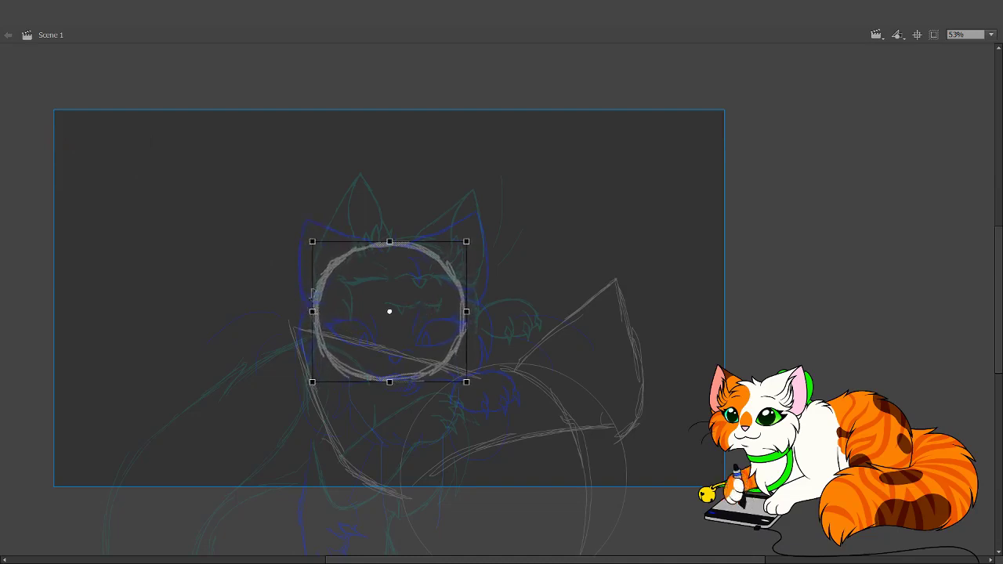
click(483, 182)
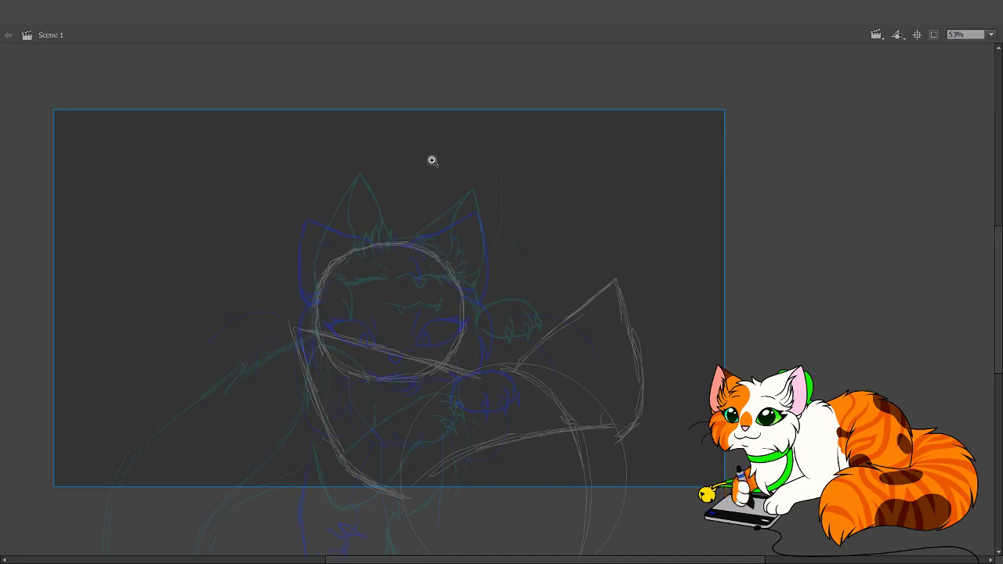
key(.)
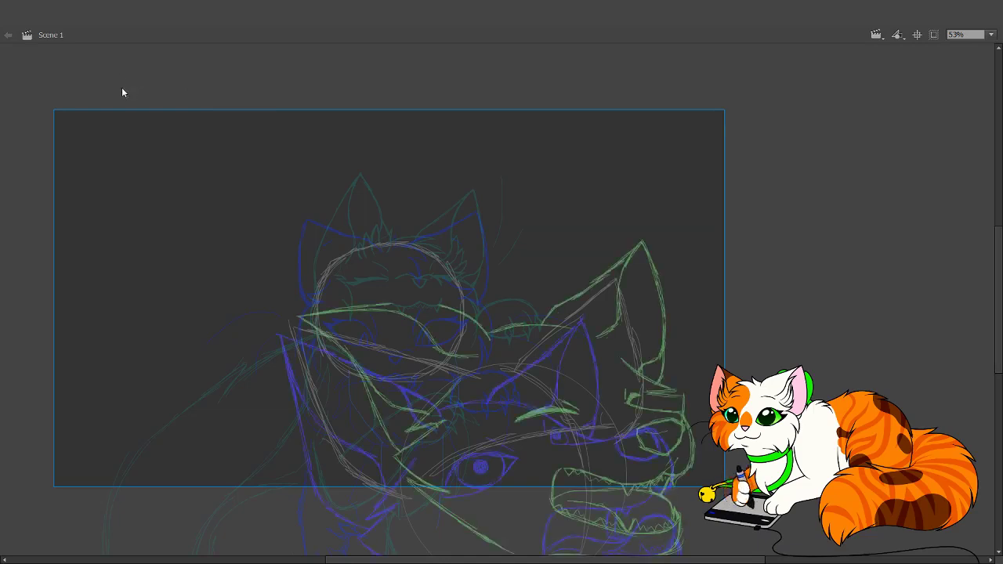
drag(252, 252, 678, 507)
drag(433, 467, 436, 483)
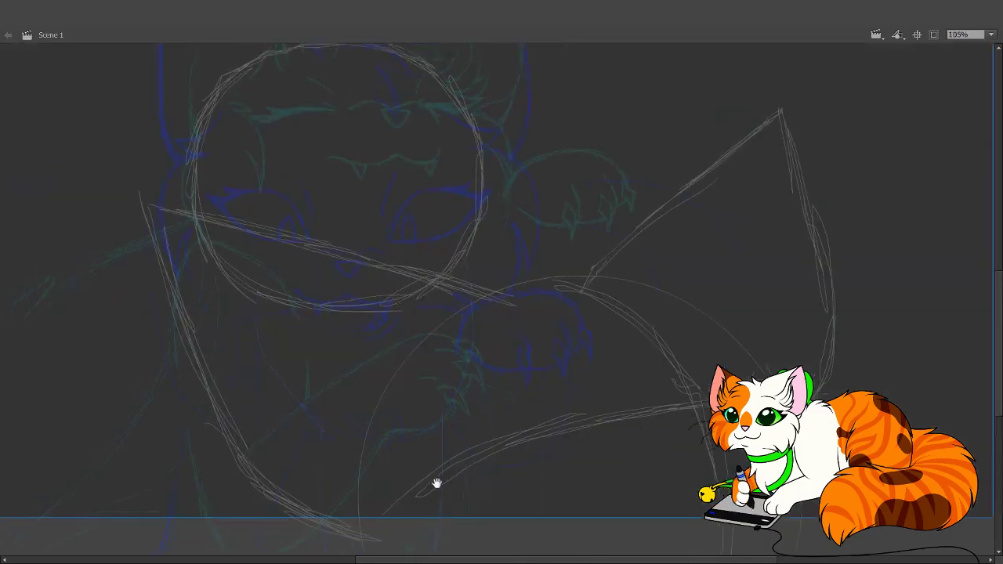
drag(283, 205, 303, 369)
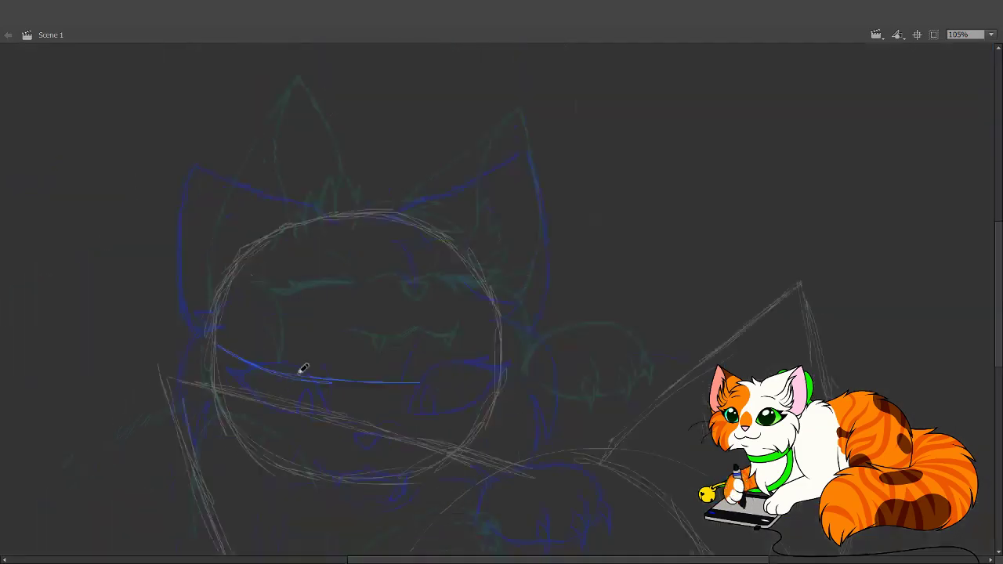
key(ctrl+z)
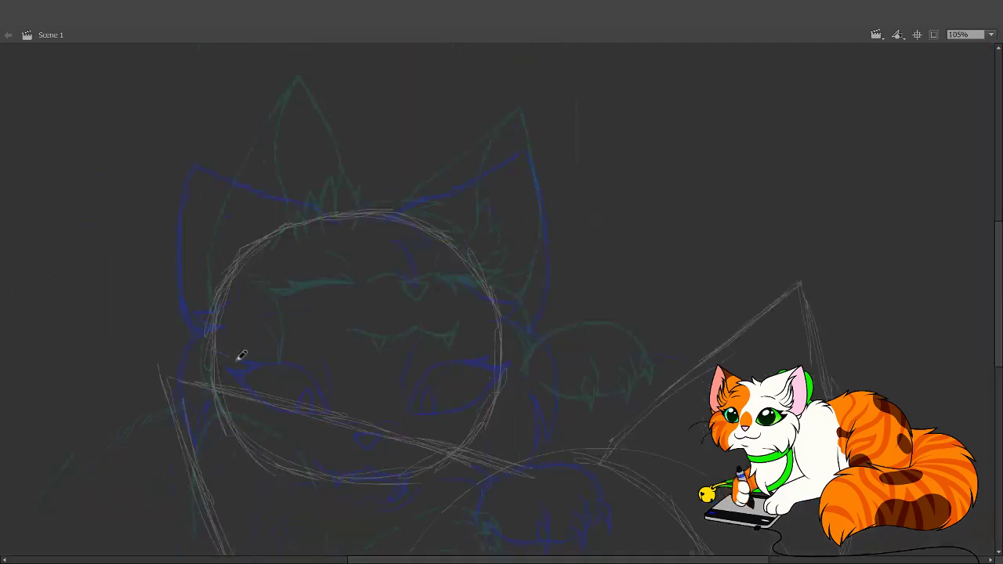
key(ctrl+y)
key(ctrl+z)
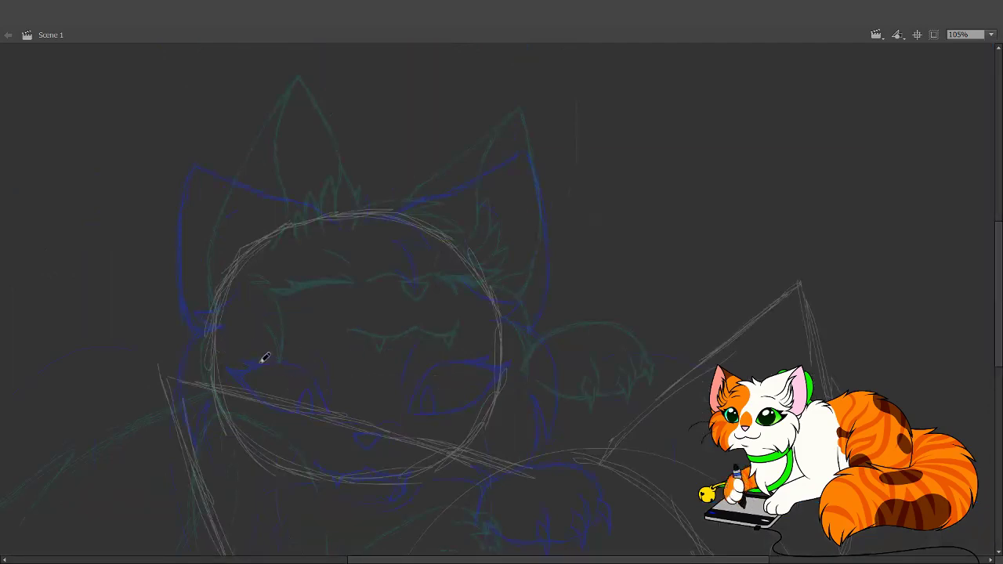
- Sketch the cat's face guides in grey inside the head circle: curved eye line, vertical centre line and two adjoining muzzle circles
mouse_move(218, 338)
mouse_down()
mouse_move(341, 368)
mouse_move(490, 359)
mouse_move(424, 374)
mouse_move(304, 362)
mouse_move(505, 364)
mouse_move(356, 373)
mouse_move(437, 371)
mouse_up()
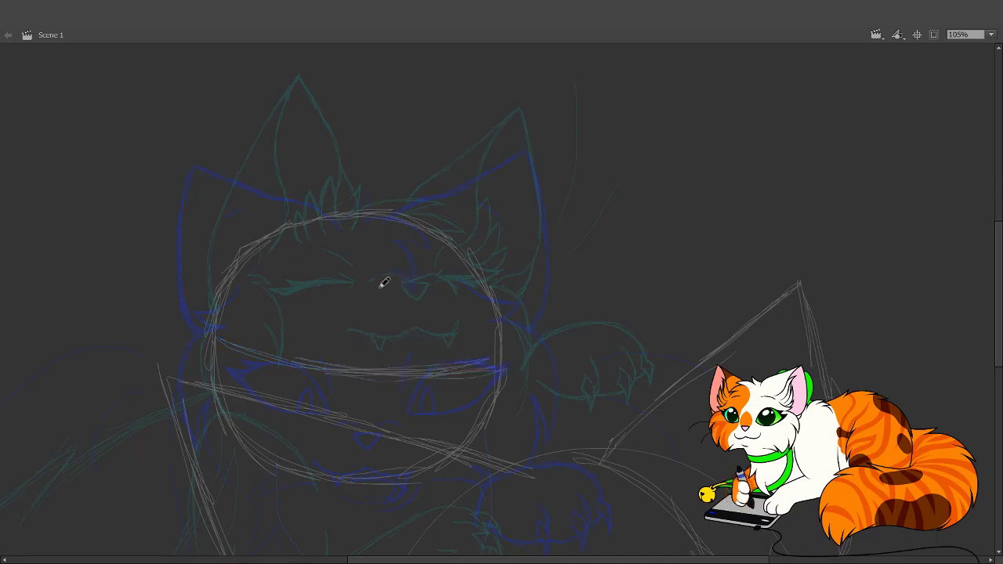
mouse_move(348, 475)
mouse_down()
mouse_move(371, 306)
mouse_move(385, 253)
mouse_move(372, 329)
mouse_move(397, 231)
mouse_up()
key(ctrl+z)
mouse_move(380, 459)
mouse_down()
mouse_move(383, 371)
mouse_move(367, 407)
mouse_move(390, 237)
mouse_move(379, 342)
mouse_move(387, 248)
mouse_move(381, 276)
mouse_up()
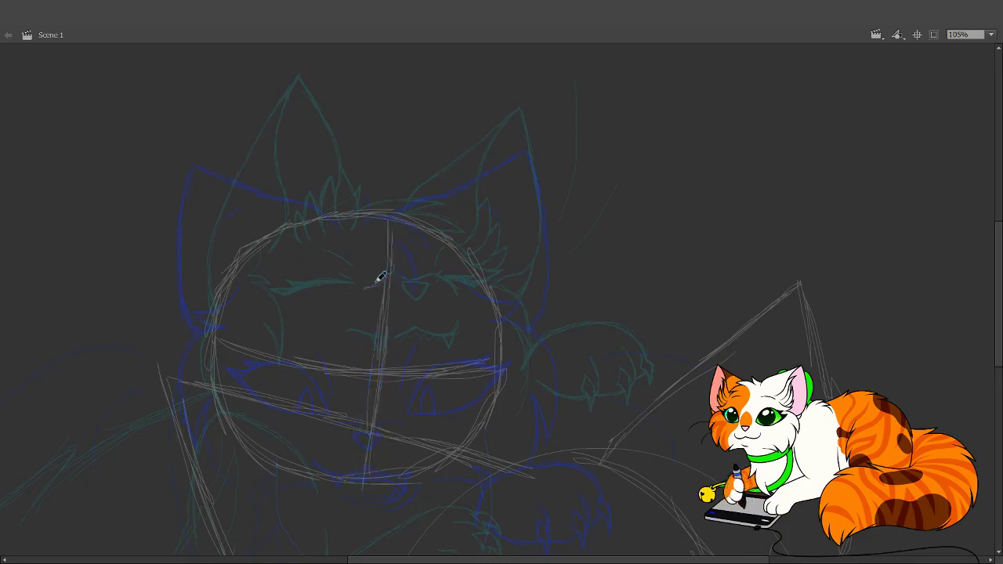
mouse_move(331, 374)
mouse_down()
mouse_move(371, 397)
mouse_move(365, 411)
mouse_move(334, 412)
mouse_move(319, 406)
mouse_move(339, 370)
mouse_move(372, 379)
mouse_move(373, 392)
mouse_move(358, 412)
mouse_move(330, 418)
mouse_move(328, 376)
mouse_move(343, 397)
mouse_move(335, 403)
mouse_move(377, 396)
mouse_move(411, 375)
mouse_move(430, 405)
mouse_move(418, 421)
mouse_move(365, 388)
mouse_move(323, 380)
mouse_move(374, 394)
mouse_move(347, 422)
mouse_move(323, 391)
mouse_up()
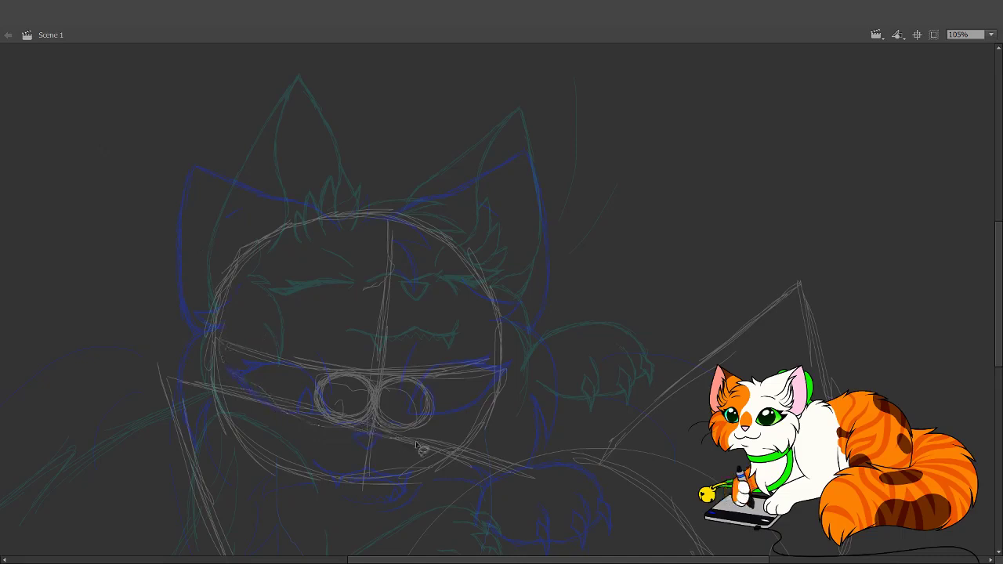
- Select the cat's eye line and muzzle circles together and nudge them slightly down within the head circle
mouse_move(499, 369)
mouse_down()
mouse_move(466, 344)
mouse_move(362, 367)
mouse_move(293, 333)
mouse_up()
key(Down)
key(Down)
key(Down)
key(Down)
key(Down)
key(Down)
key(Down)
key(Down)
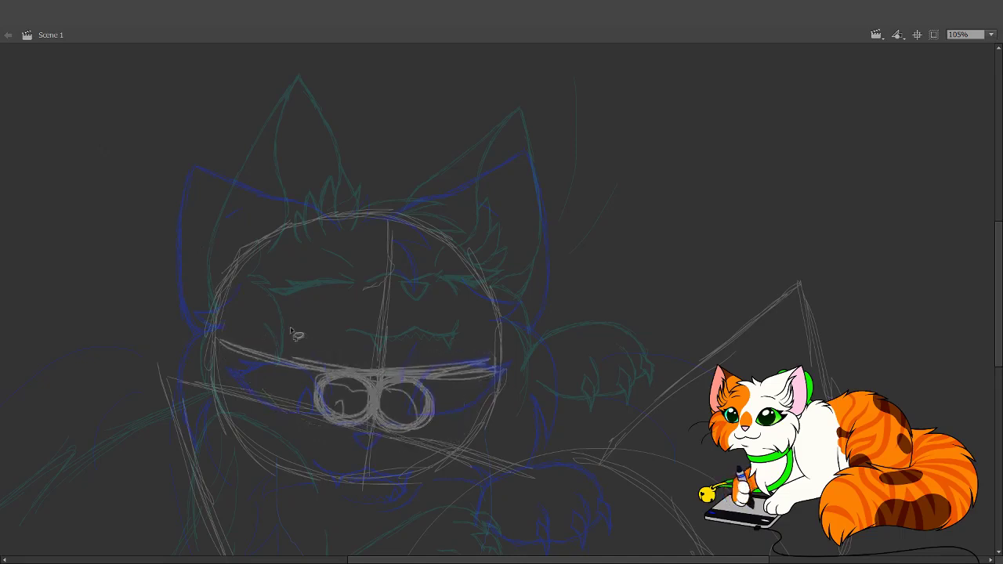
key(Down)
key(Down)
key(Down)
key(Down)
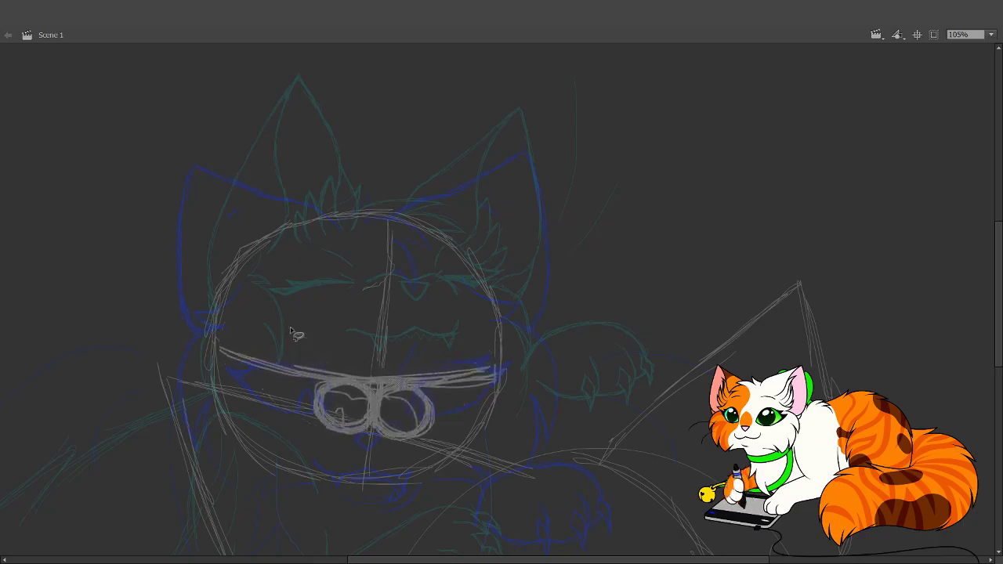
key(Down)
key(Down)
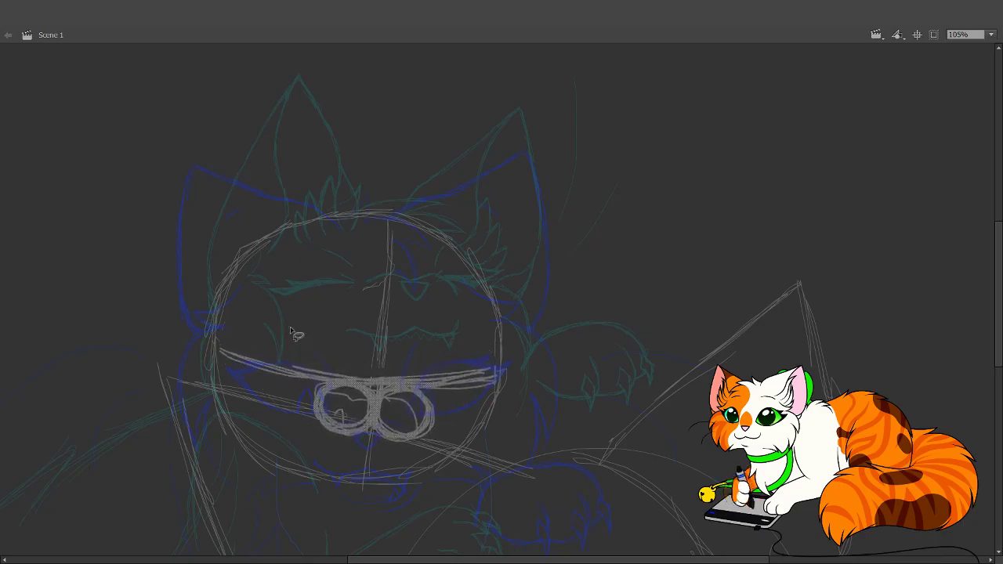
key(Down)
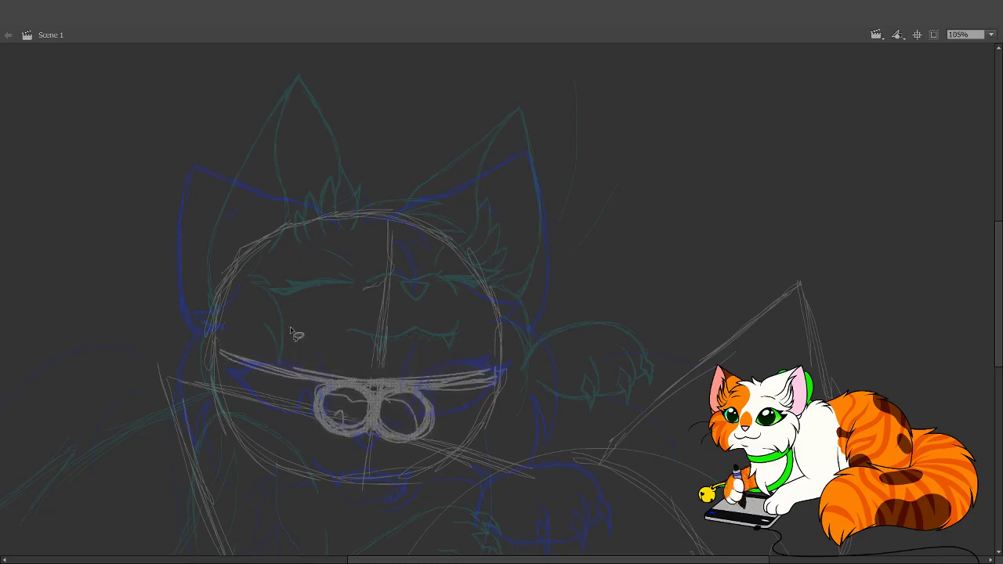
key(Down)
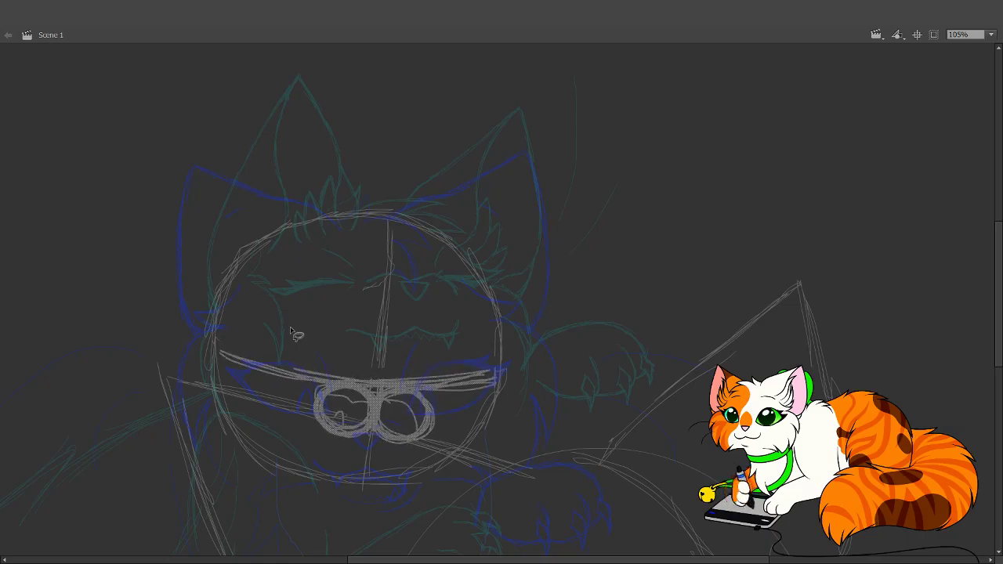
key(Down)
key(Down)
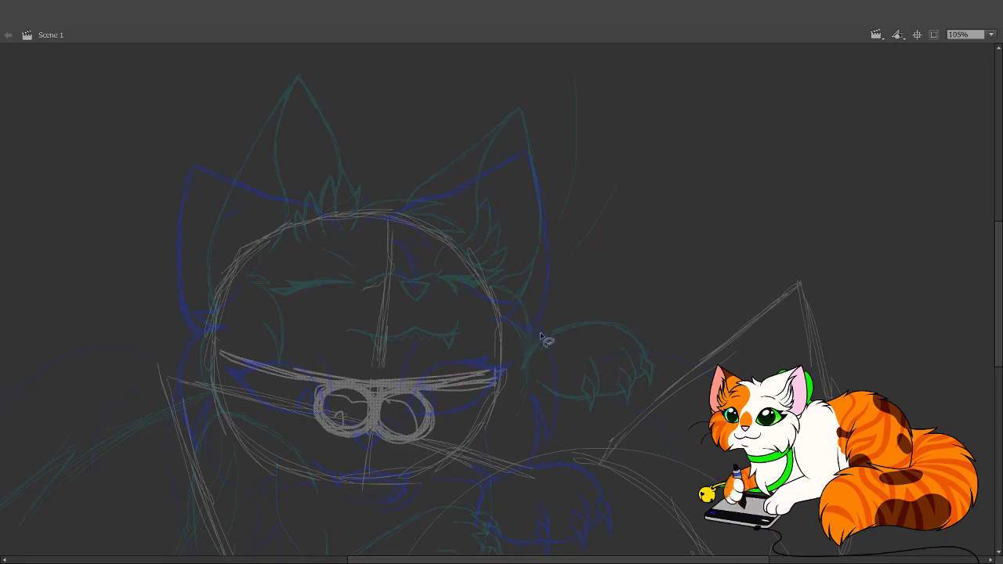
click(343, 191)
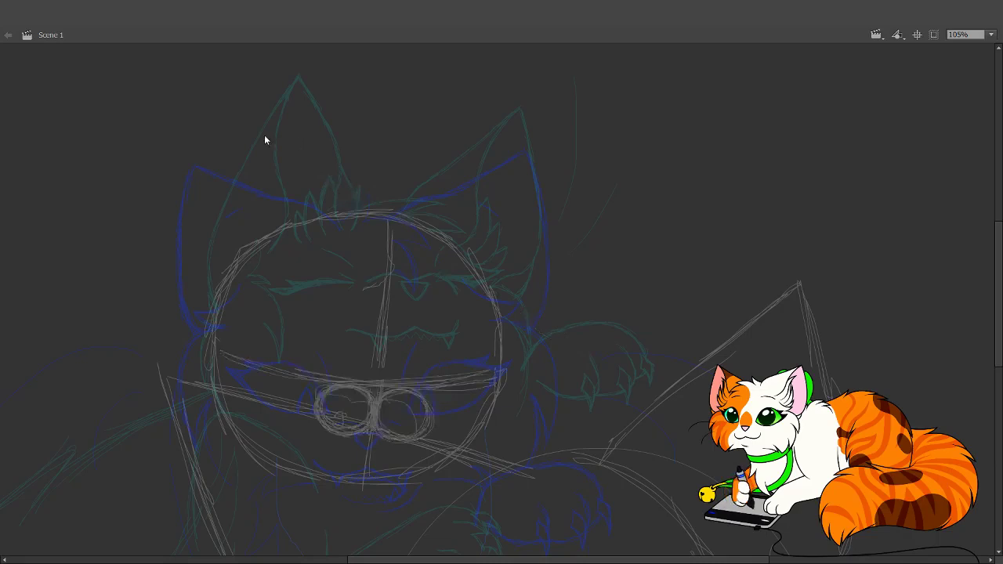
- Sketch both pointed cat ears in grey on the head circle, with tips slightly above the blue ears, and reinforce the left ear's edges
scroll(264, 140, up, 3)
key(y)
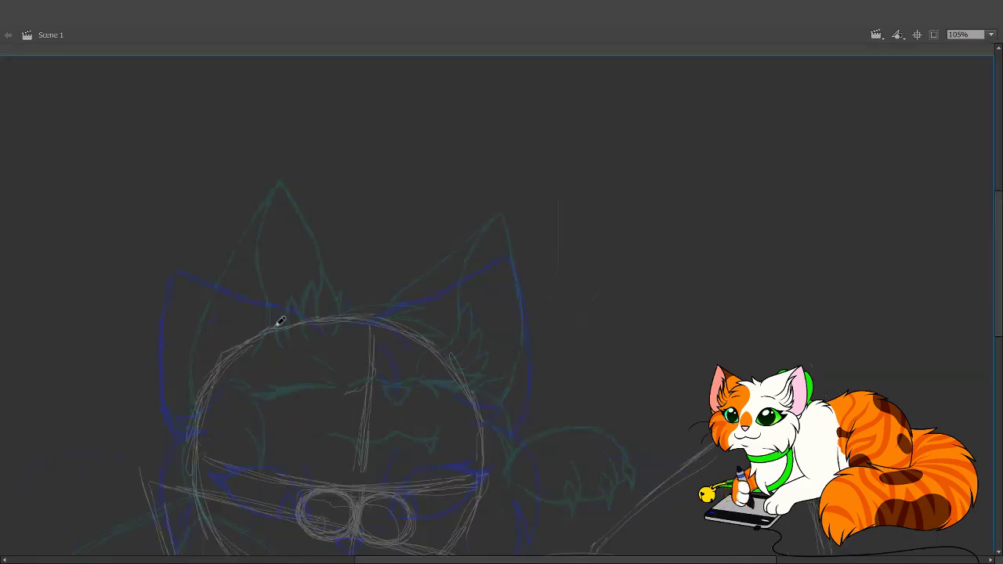
mouse_move(338, 318)
mouse_down()
mouse_move(190, 246)
mouse_move(206, 432)
mouse_up()
drag(179, 237, 176, 290)
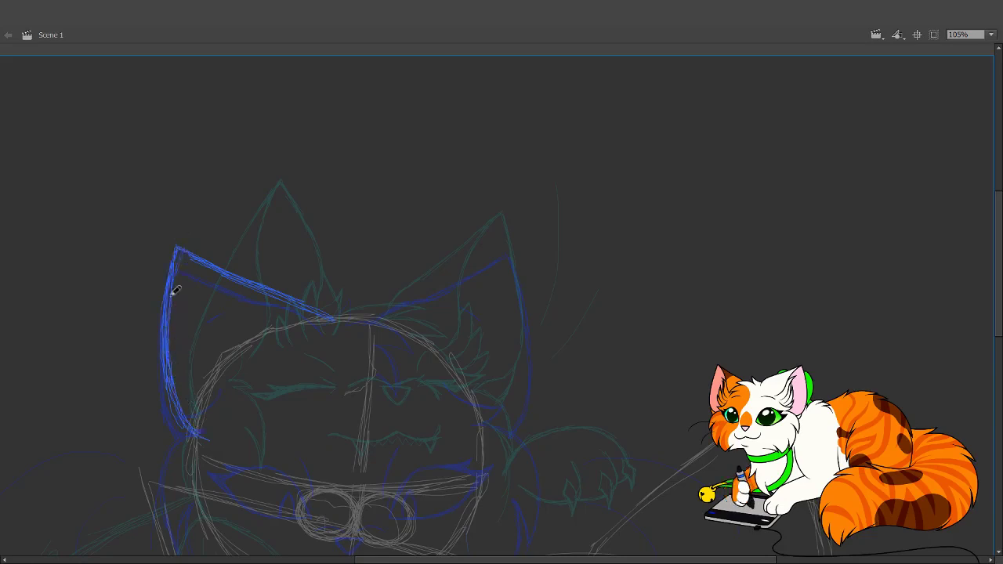
key(ctrl+z)
key(ctrl+z)
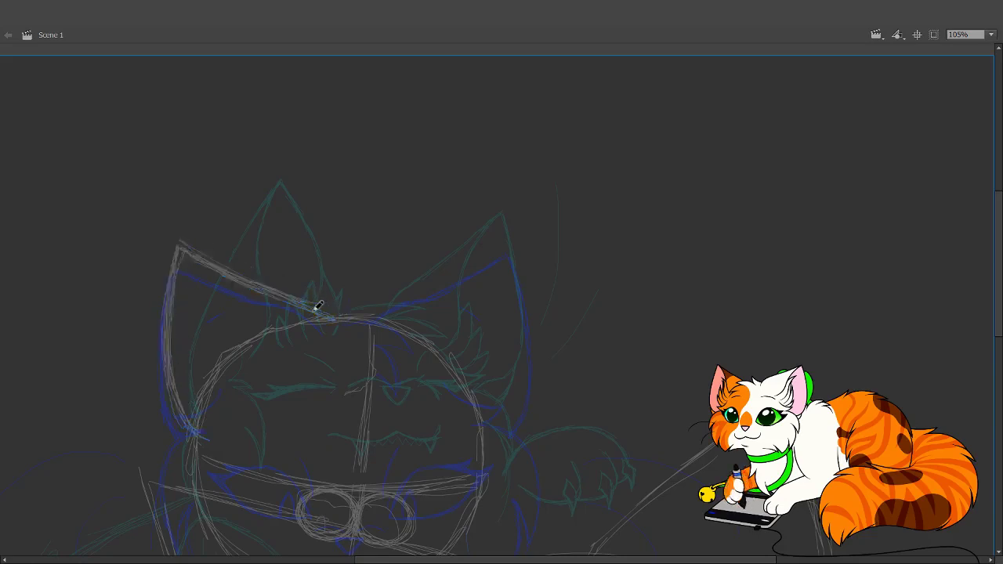
drag(376, 318, 467, 267)
mouse_move(398, 300)
mouse_down()
mouse_move(508, 238)
mouse_move(528, 354)
mouse_move(525, 327)
mouse_move(527, 368)
mouse_move(488, 441)
mouse_up()
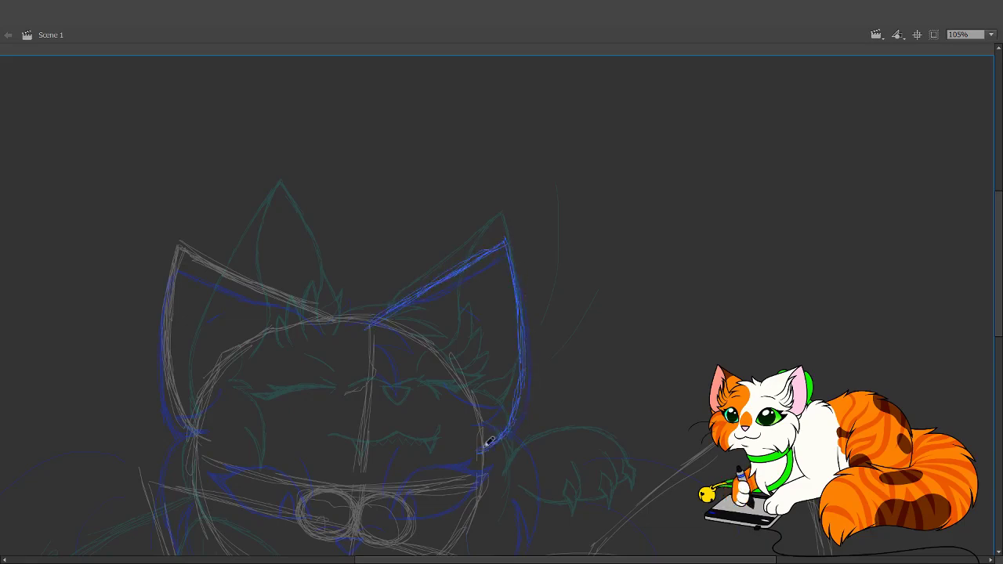
key(ctrl+z)
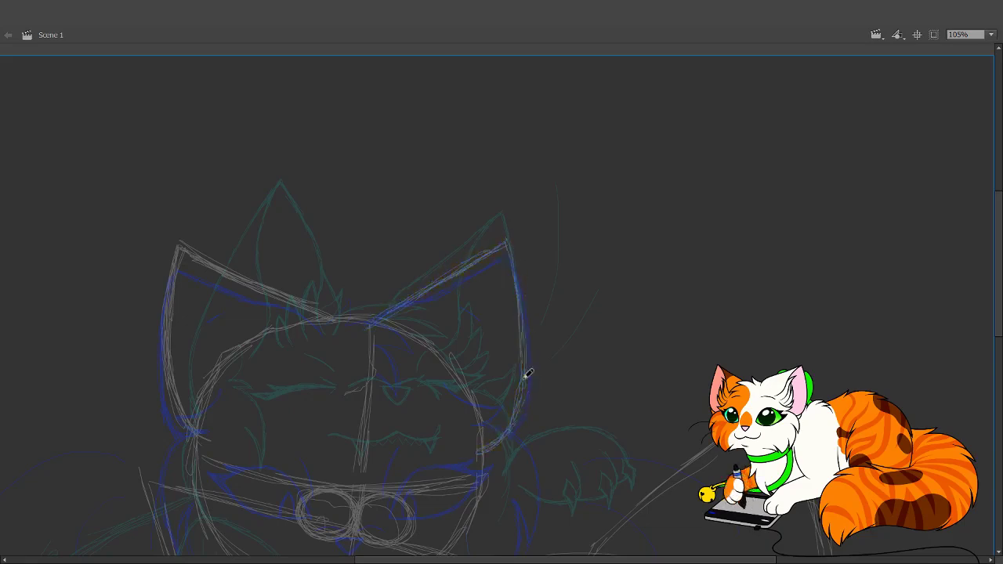
mouse_move(453, 264)
mouse_down()
mouse_move(539, 383)
mouse_move(587, 558)
mouse_up()
drag(307, 245, 428, 305)
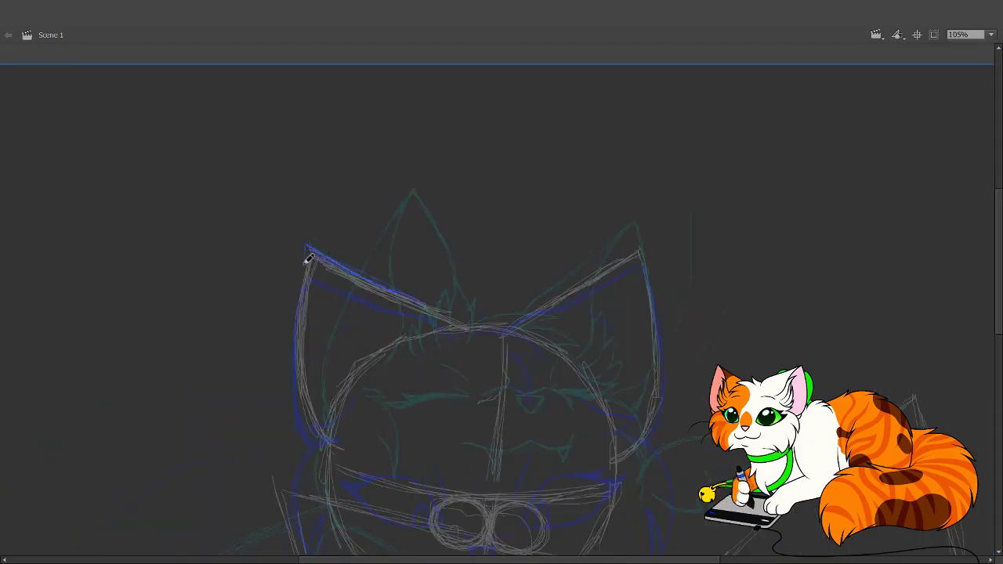
drag(307, 247, 299, 292)
- Compare the neighbouring frames and sketch a grey oval for the raised paw at the right side of the cat's chin
drag(459, 361, 359, 182)
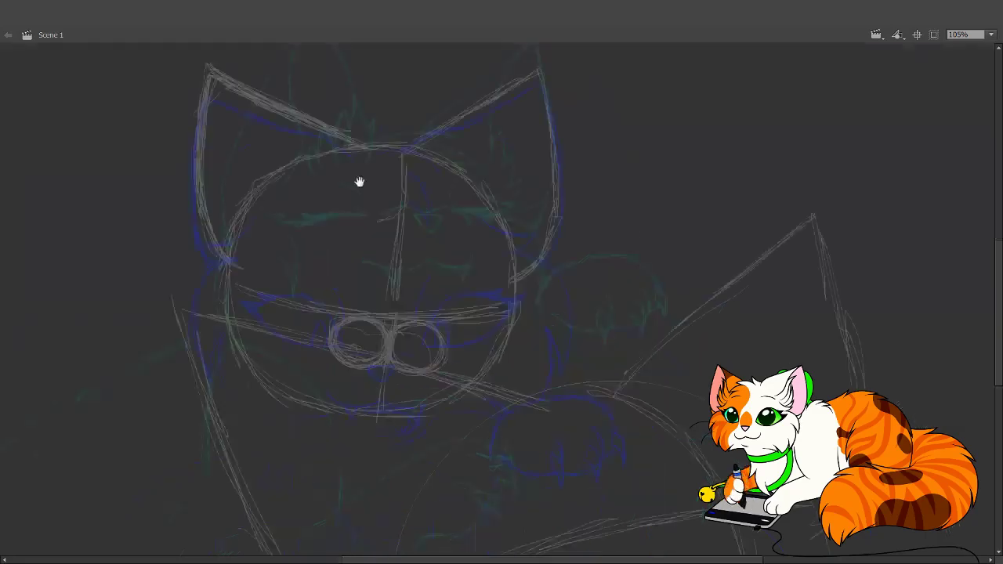
drag(353, 351, 340, 333)
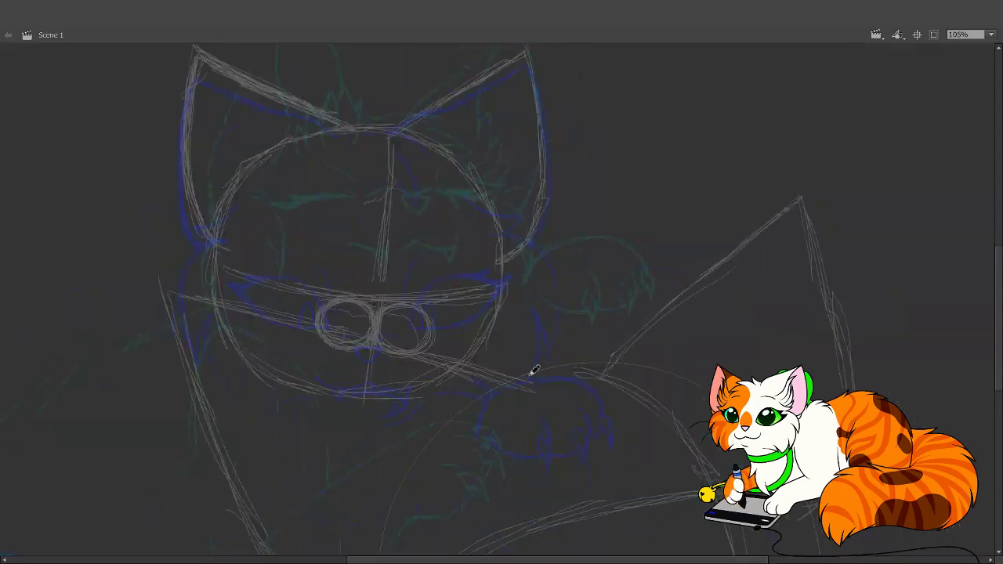
key(comma)
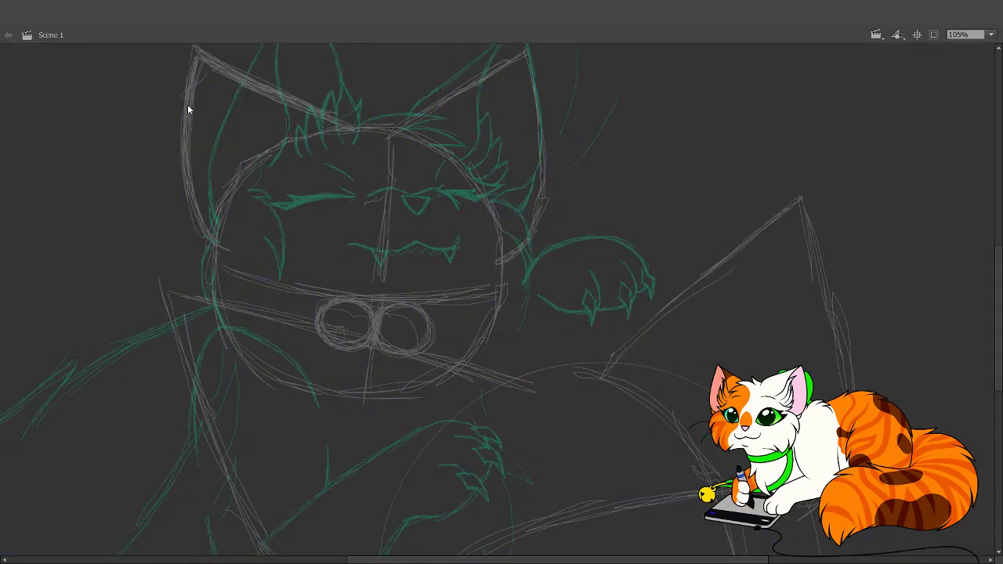
key(.)
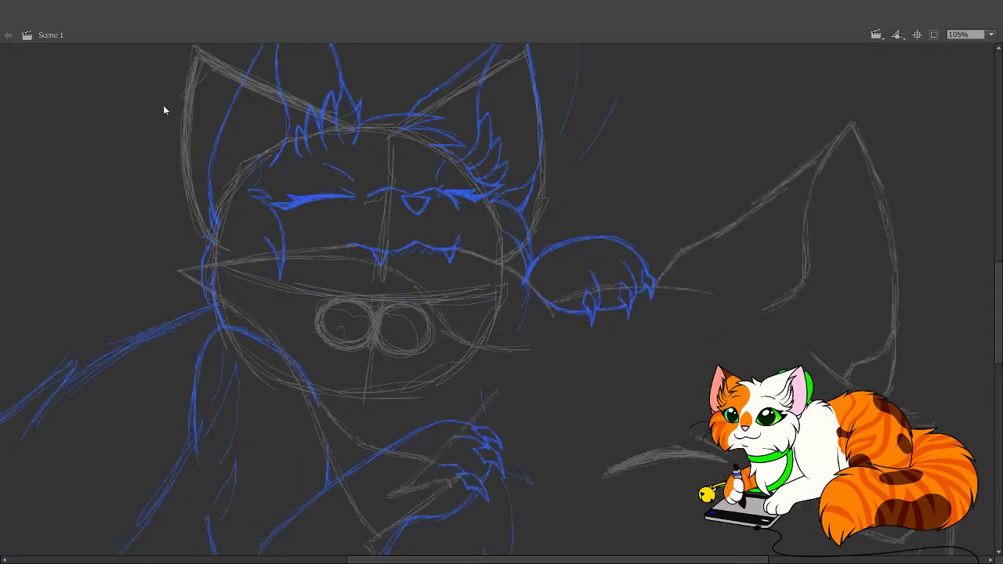
key(.)
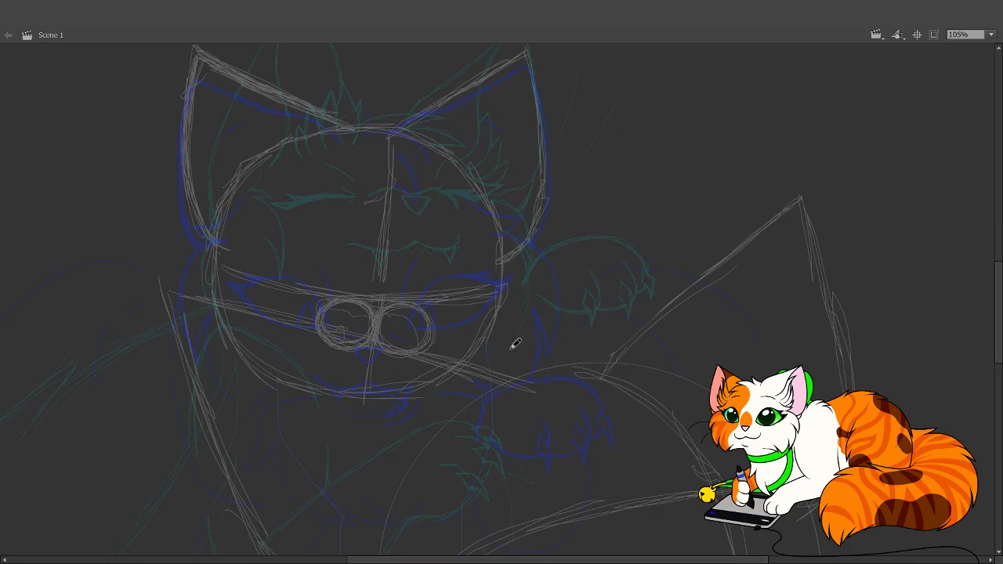
drag(515, 344, 525, 336)
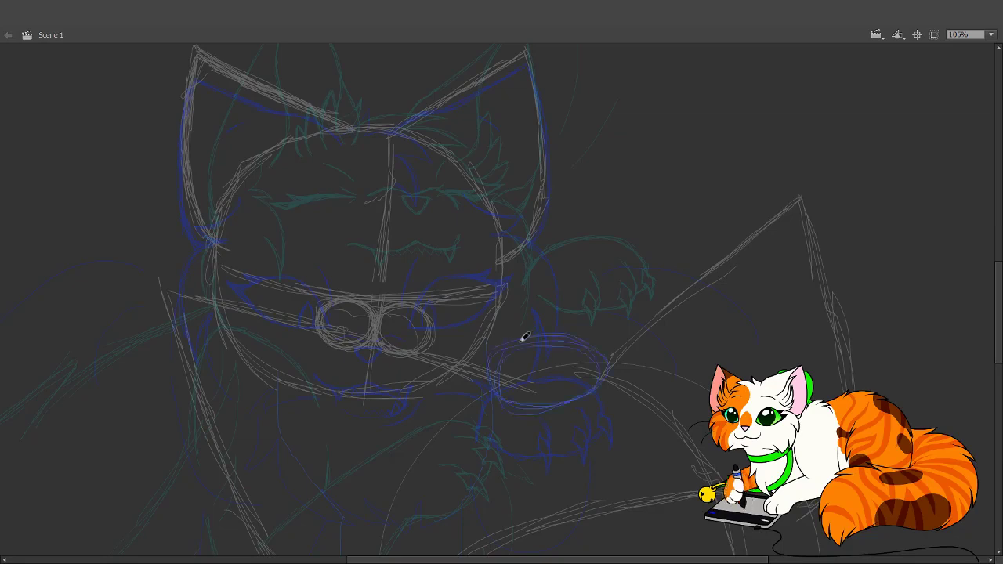
key(ctrl+z)
key(ctrl+z)
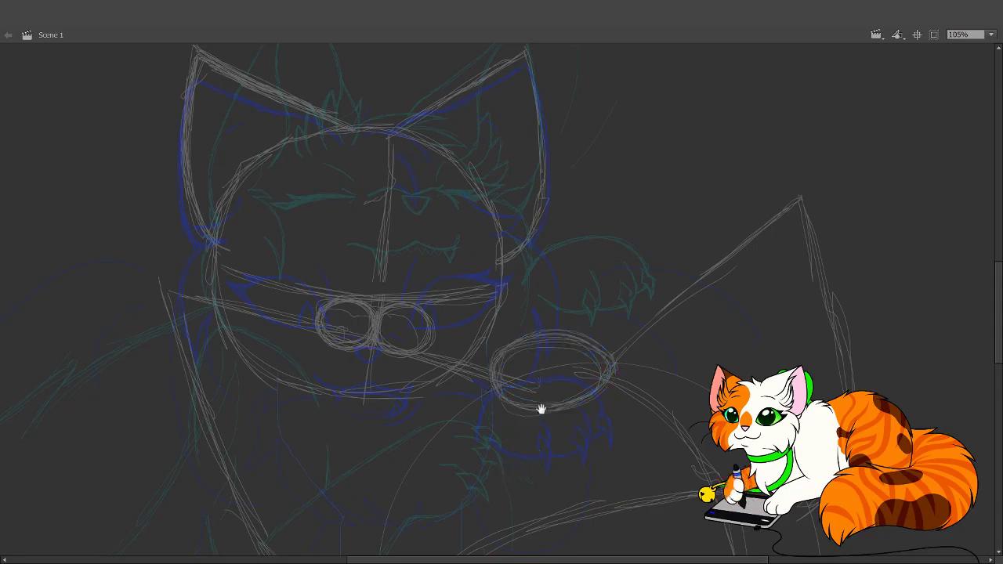
mouse_move(541, 409)
mouse_down()
mouse_move(658, 209)
mouse_move(682, 291)
mouse_up()
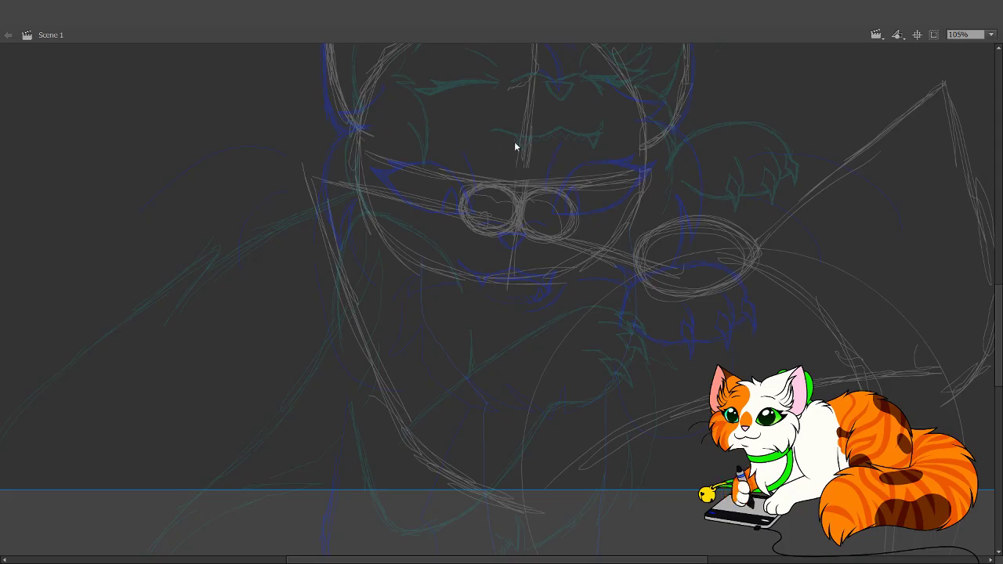
- Sketch a grey line from the cat's jaw down the left of the chest, ending in a short limb with an oval paw below
key(ctrl+minus)
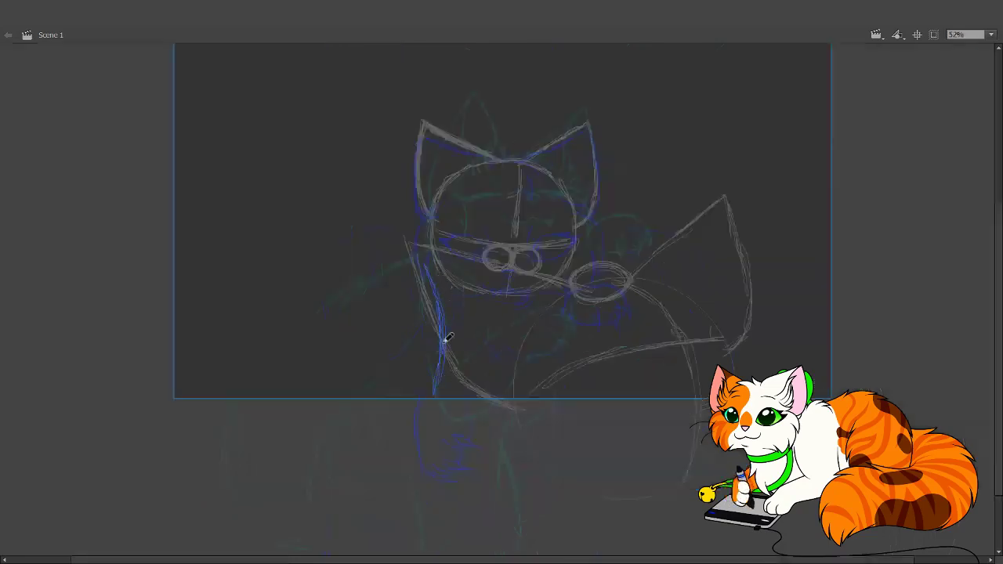
mouse_move(448, 337)
mouse_down()
mouse_move(439, 388)
mouse_move(442, 376)
mouse_move(509, 437)
mouse_up()
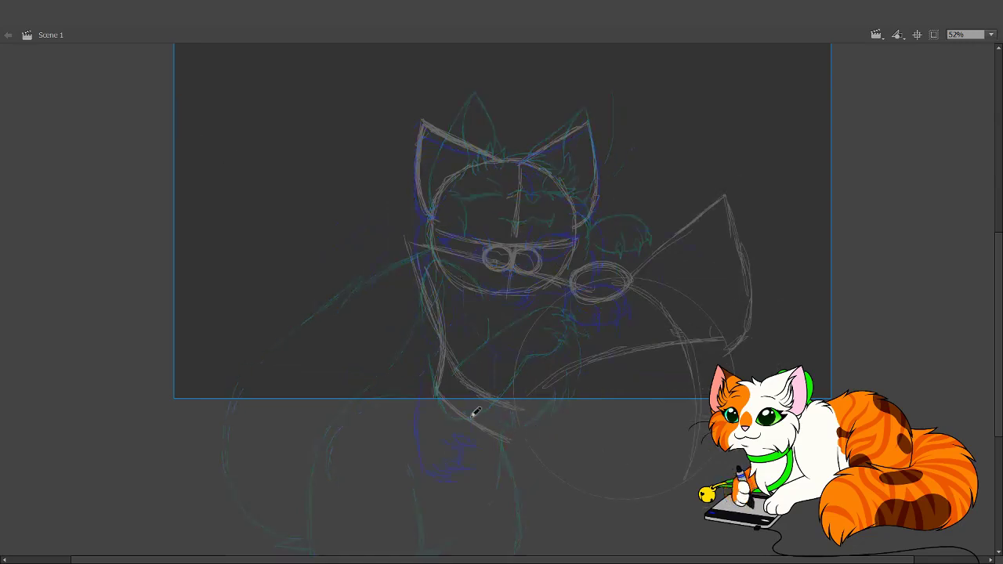
drag(427, 268, 511, 440)
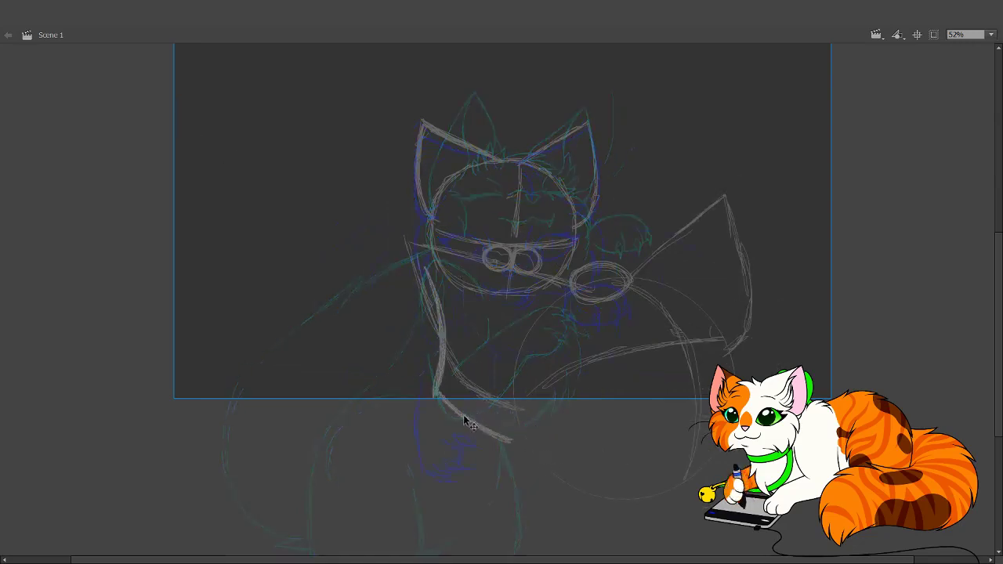
key(ctrl+z)
mouse_move(436, 264)
mouse_down()
mouse_move(447, 391)
mouse_move(448, 319)
mouse_move(441, 381)
mouse_move(452, 401)
mouse_move(437, 397)
mouse_move(495, 420)
mouse_move(440, 396)
mouse_move(517, 417)
mouse_move(500, 425)
mouse_move(512, 392)
mouse_move(526, 401)
mouse_move(510, 434)
mouse_move(500, 428)
mouse_move(514, 421)
mouse_move(439, 400)
mouse_up()
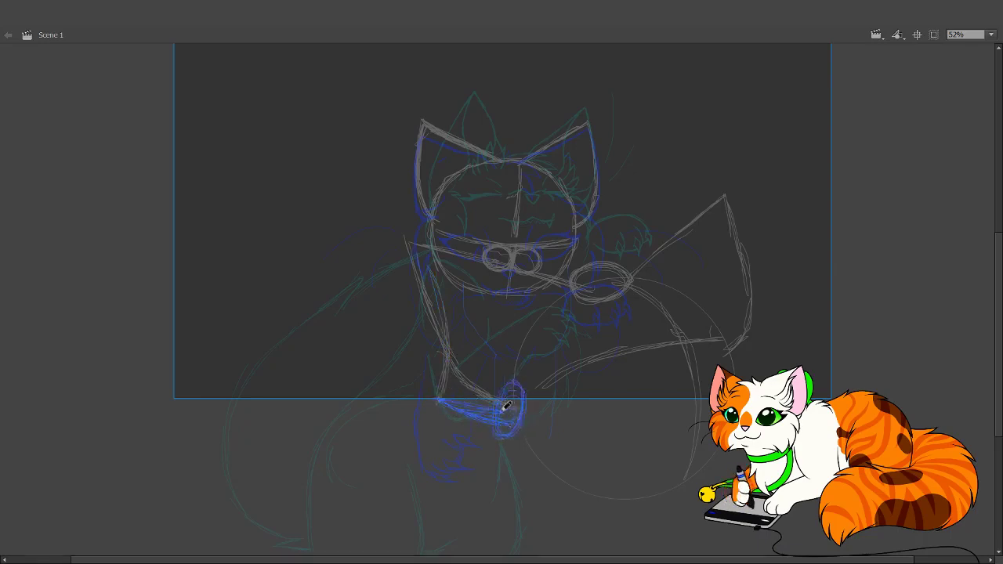
key(ctrl+z)
key(ctrl+z)
key(ctrl+z)
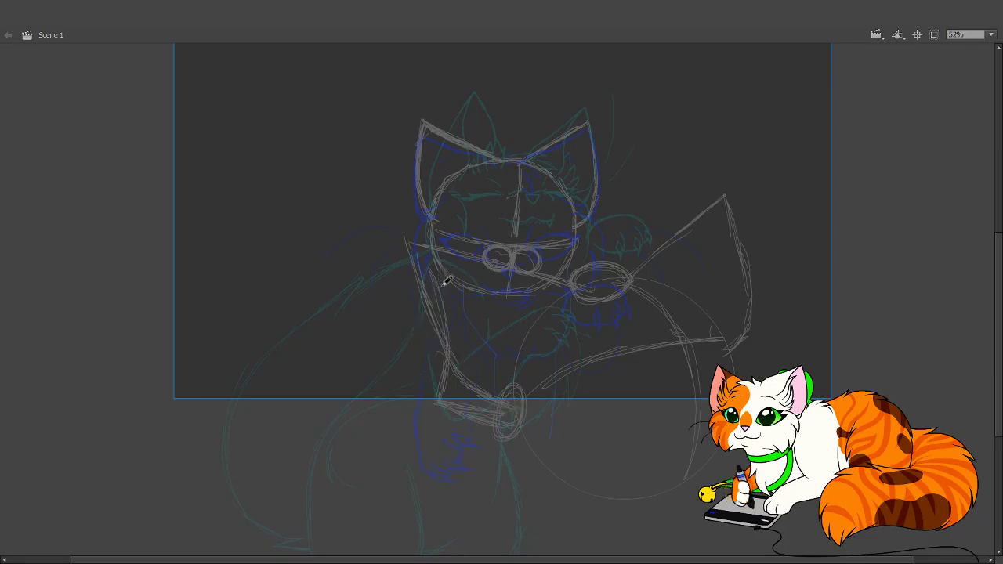
- Sketch a curved grey body outline from the head circle's lower left down past the canvas's lower edge
scroll(447, 313, up, 3)
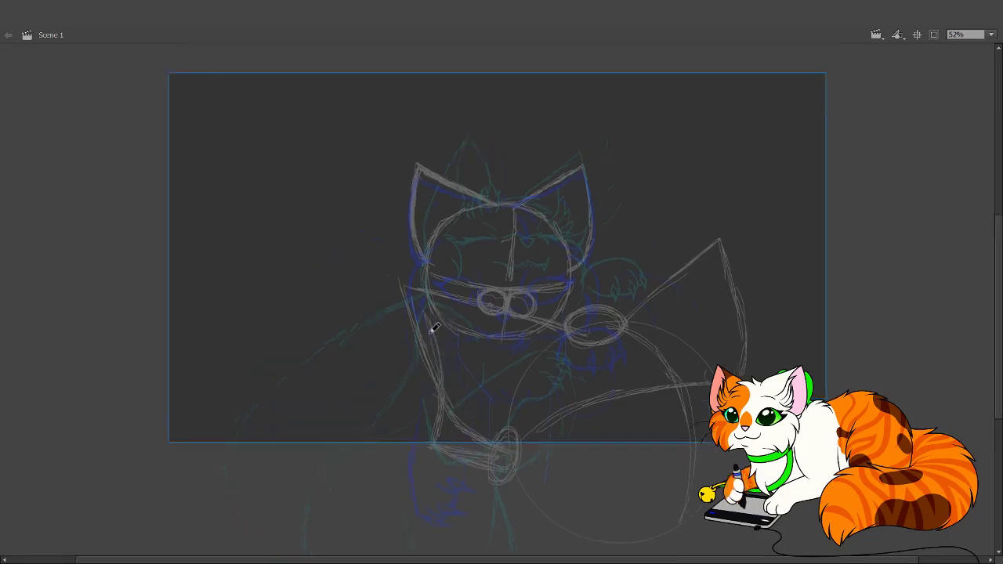
mouse_move(405, 345)
mouse_down()
mouse_move(368, 431)
mouse_move(377, 385)
mouse_move(383, 479)
mouse_up()
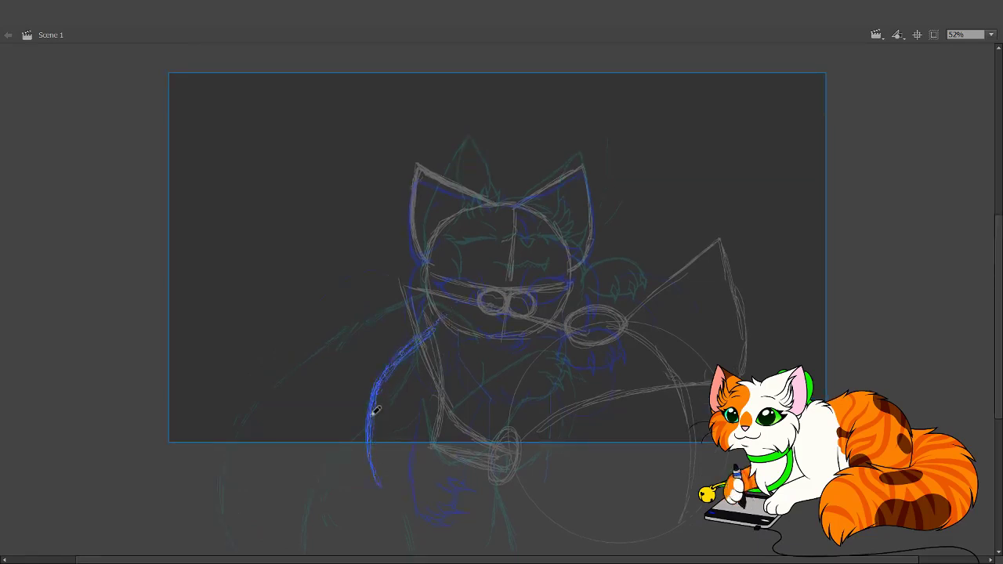
key(ctrl+z)
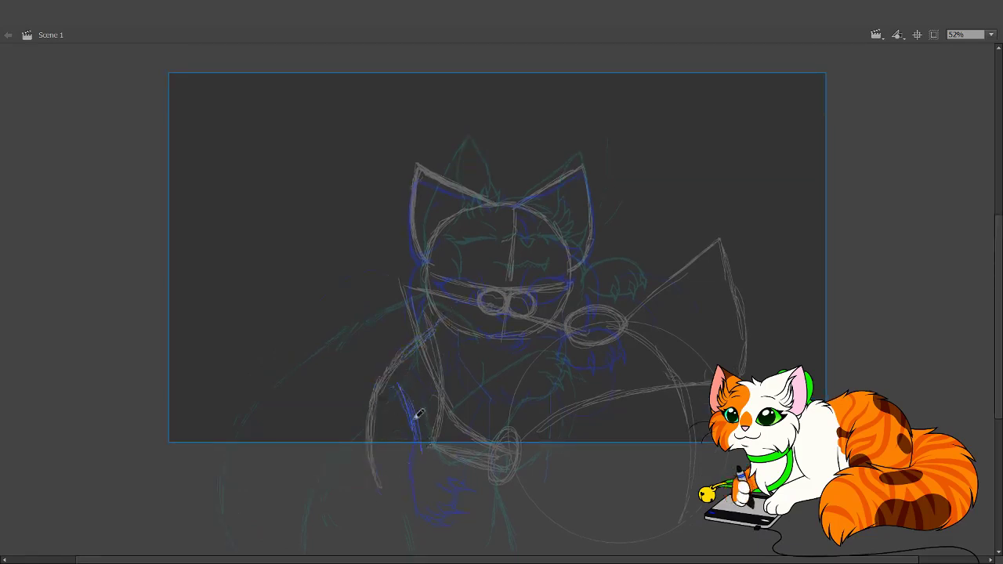
- Sketch both sides of the cat's lower body in grey and a long curved guide running diagonally across the face
scroll(517, 313, down, 5)
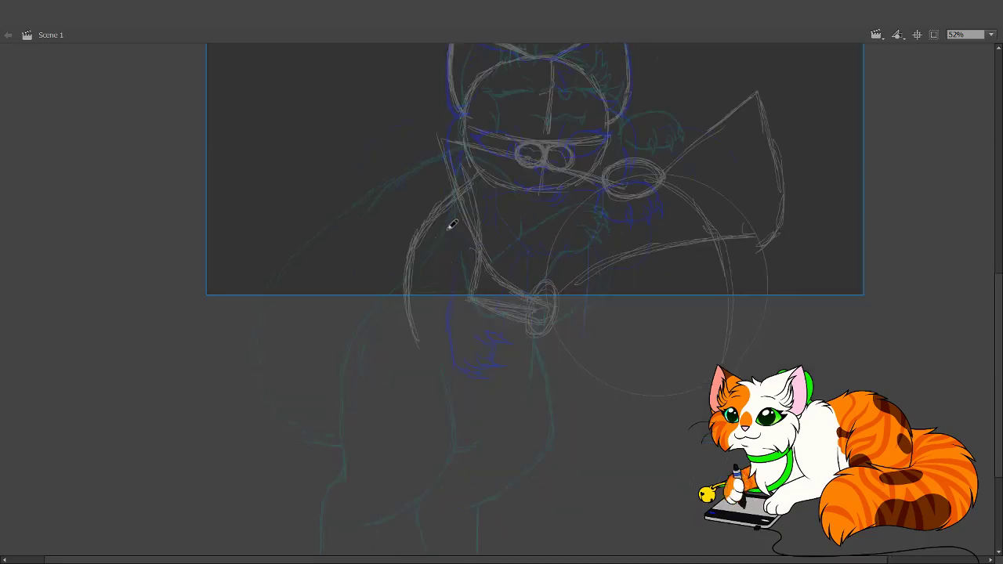
mouse_move(463, 268)
mouse_down()
mouse_move(447, 353)
mouse_move(448, 342)
mouse_move(451, 332)
mouse_move(451, 427)
mouse_up()
key(ctrl+z)
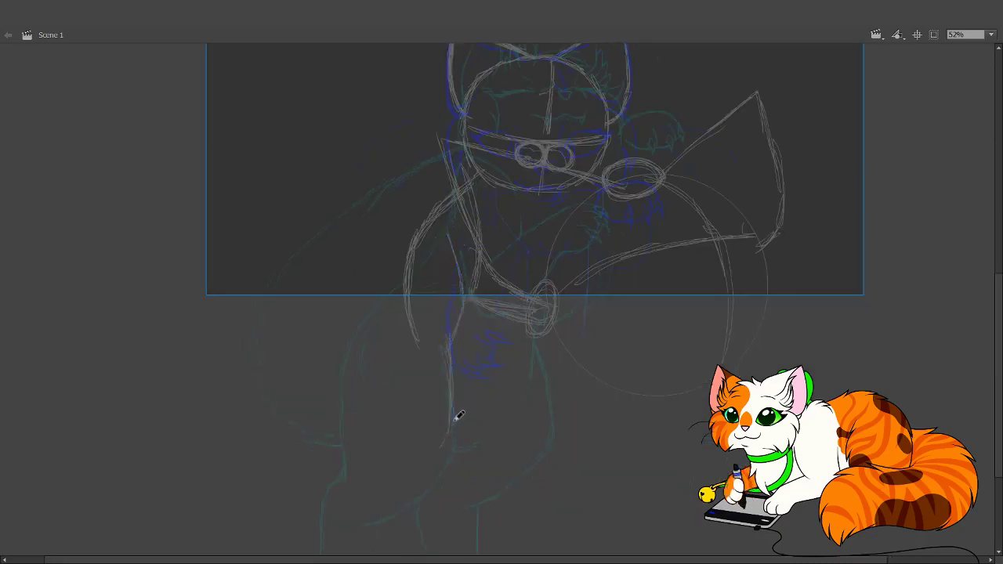
mouse_move(520, 234)
mouse_down()
mouse_move(532, 290)
mouse_move(520, 407)
mouse_move(514, 373)
mouse_move(517, 394)
mouse_up()
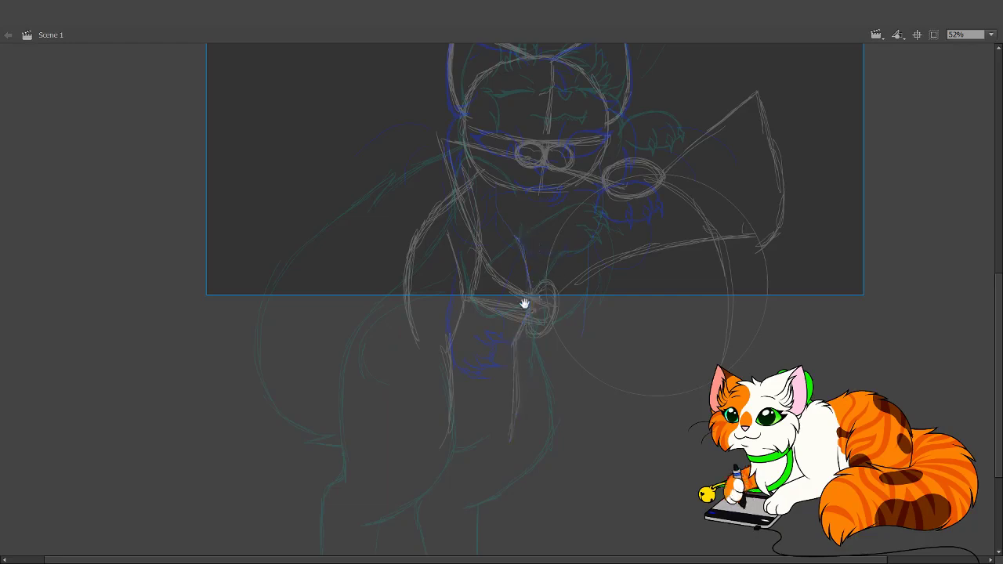
scroll(479, 483, up, 5)
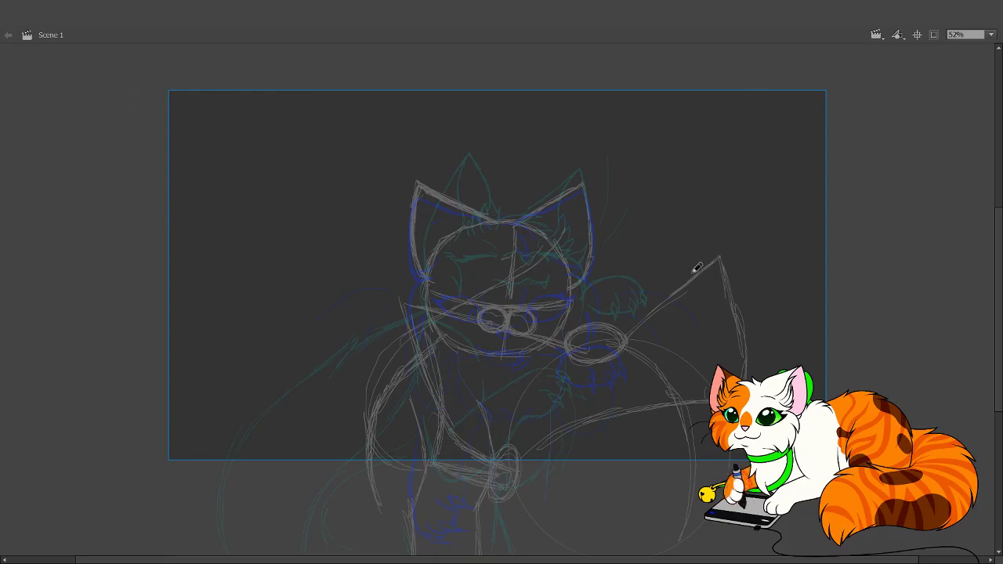
- Draw the cat's small triangular nose in bright blue between the two muzzle circles
drag(429, 224, 697, 448)
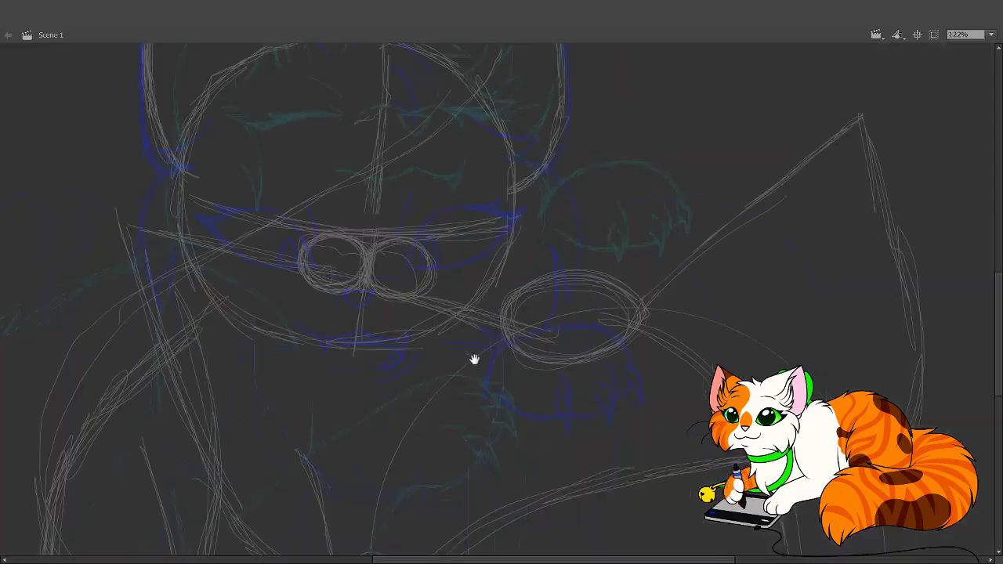
scroll(452, 425, up, 3)
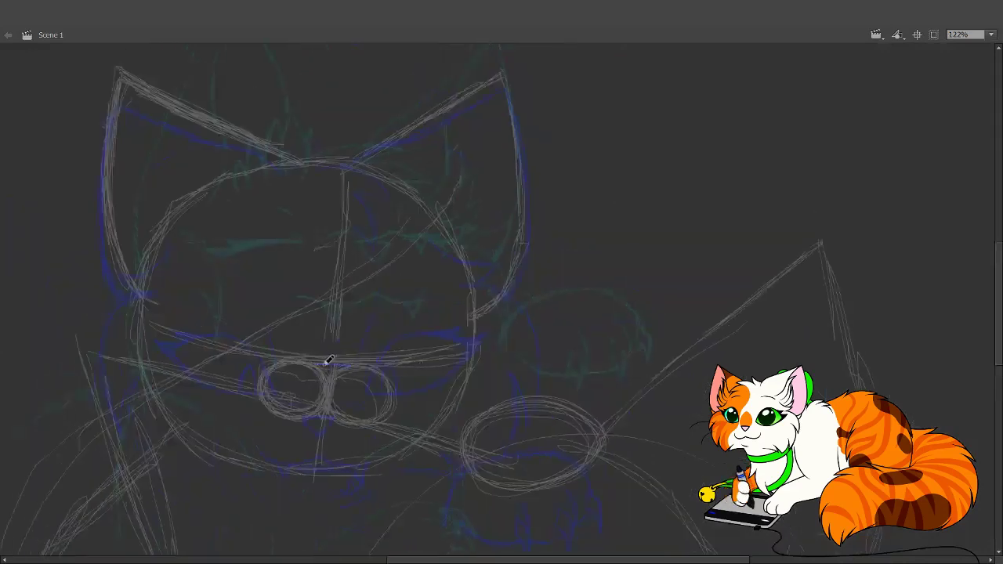
mouse_move(318, 364)
mouse_down()
mouse_move(329, 381)
mouse_move(353, 360)
mouse_move(320, 361)
mouse_move(331, 375)
mouse_up()
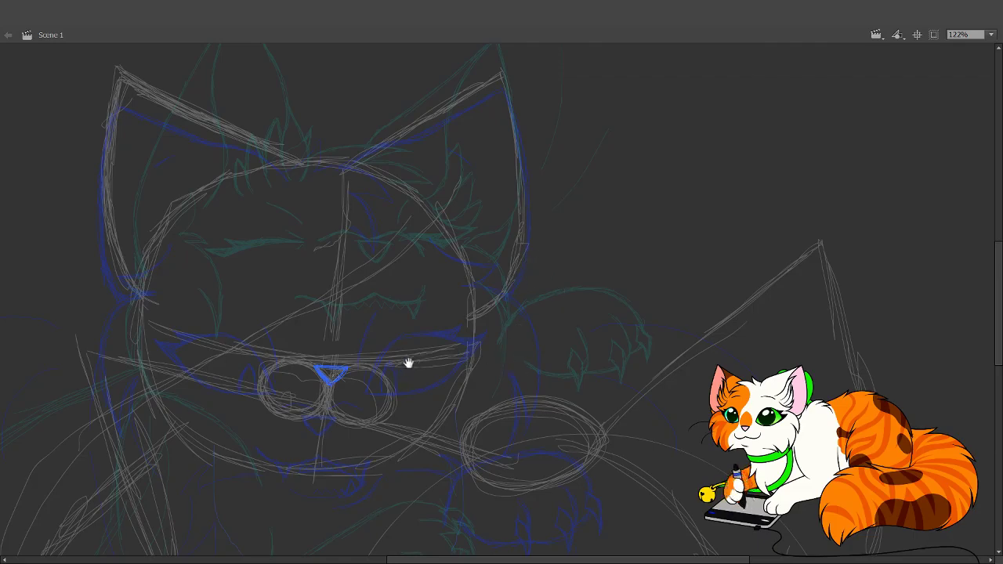
drag(410, 363, 416, 338)
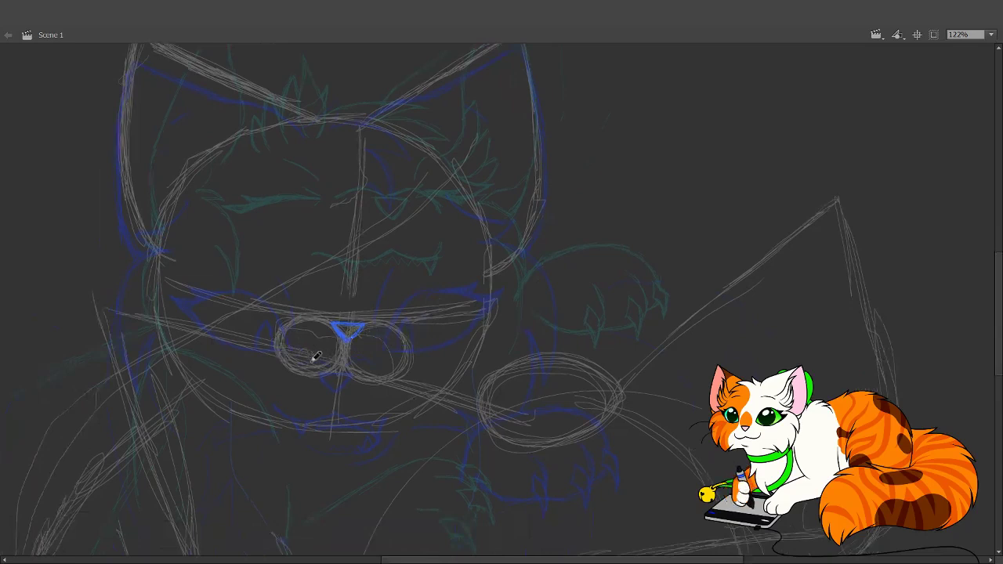
- Draw the muzzle in bright blue over the circles, with a lower lip contour, two small fangs and arched upper edges
mouse_move(282, 345)
mouse_down()
mouse_move(316, 371)
mouse_move(303, 368)
mouse_move(345, 361)
mouse_up()
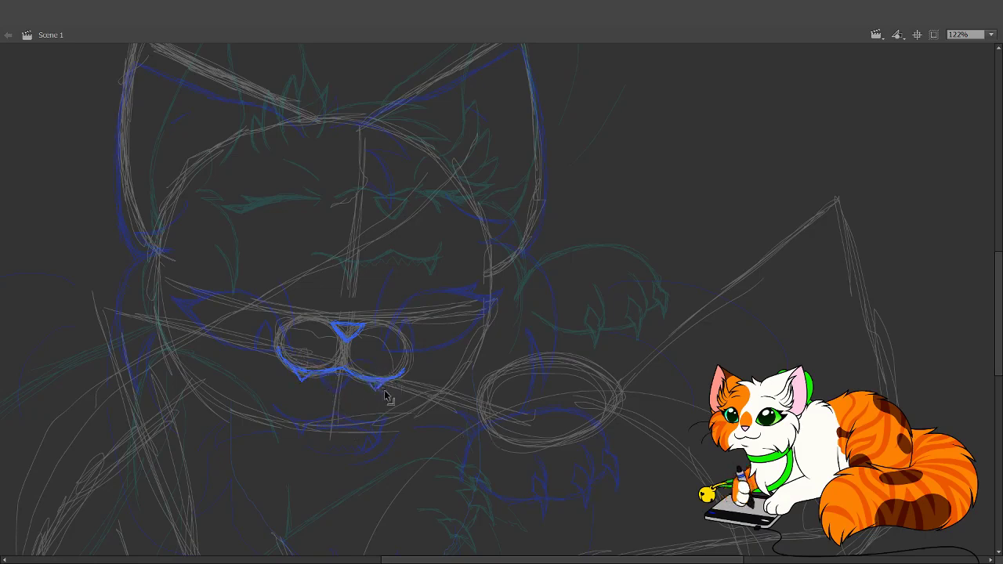
drag(367, 381, 385, 382)
drag(302, 317, 358, 316)
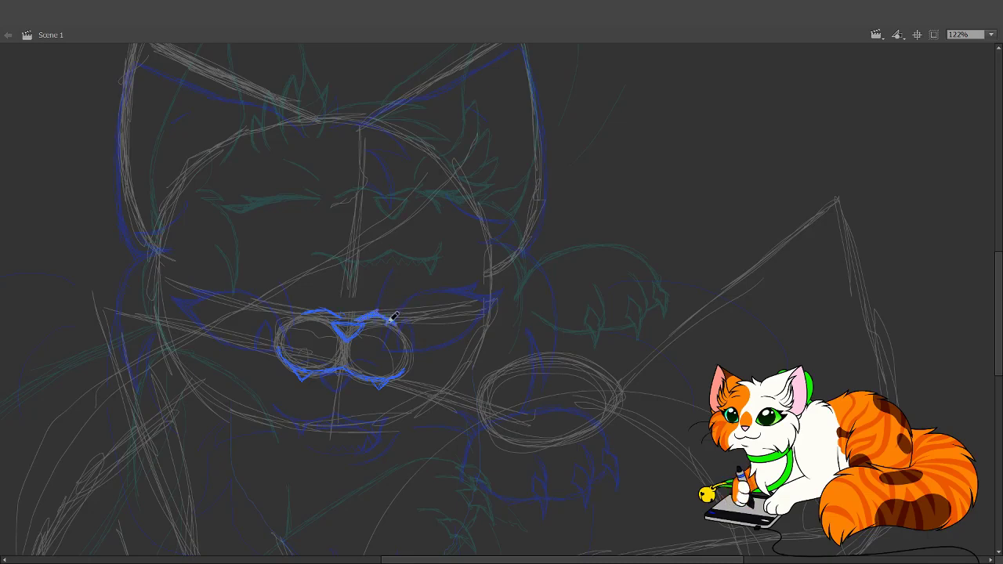
- Draw the lower outline of the raised paw in bright blue over its grey oval, with two toe dividers
drag(483, 394, 533, 434)
scroll(462, 374, down, 3)
scroll(461, 374, right, 3)
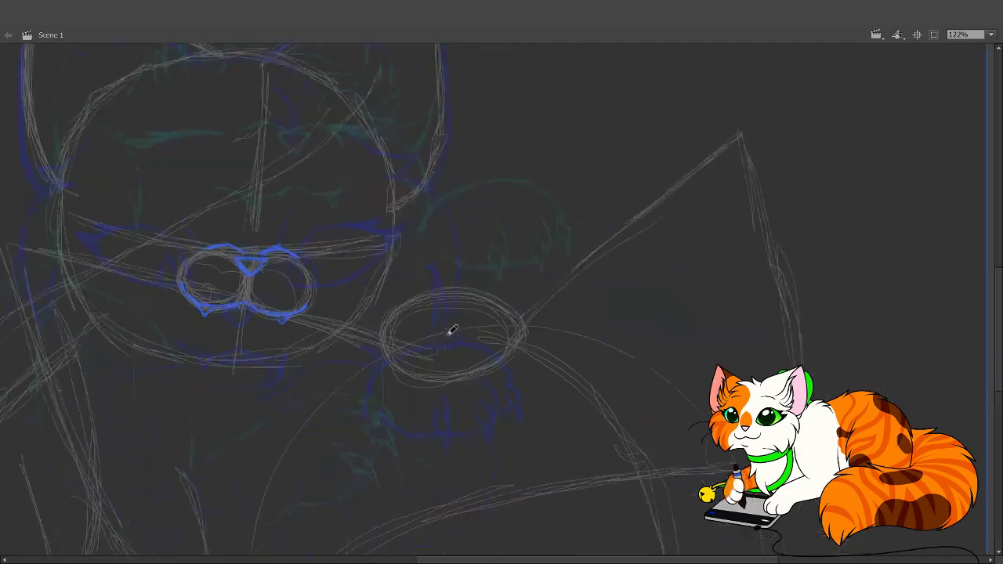
mouse_move(447, 327)
mouse_down()
mouse_move(451, 362)
mouse_move(407, 361)
mouse_move(391, 349)
mouse_move(419, 366)
mouse_move(387, 343)
mouse_move(440, 369)
mouse_move(412, 364)
mouse_move(472, 368)
mouse_move(499, 352)
mouse_move(490, 322)
mouse_move(496, 349)
mouse_move(466, 366)
mouse_move(512, 350)
mouse_move(468, 290)
mouse_up()
key(v)
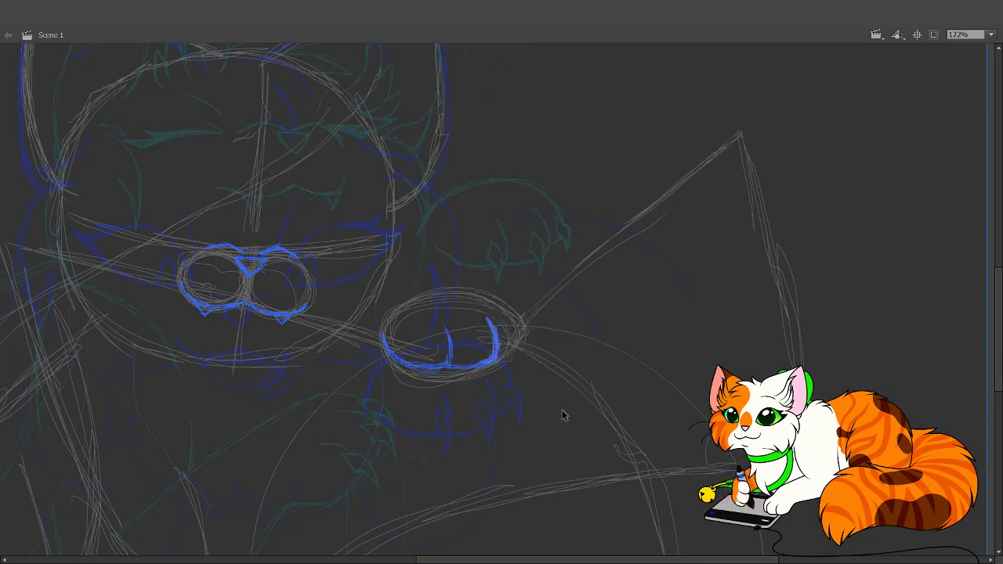
drag(551, 399, 473, 289)
key(b)
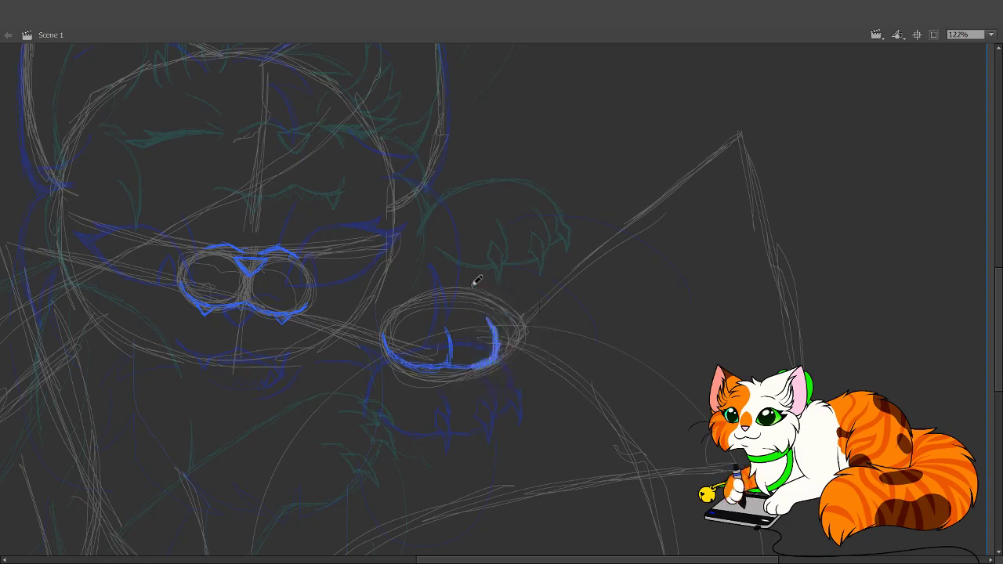
key(ctrl+z)
key(ctrl+z)
key(ctrl+z)
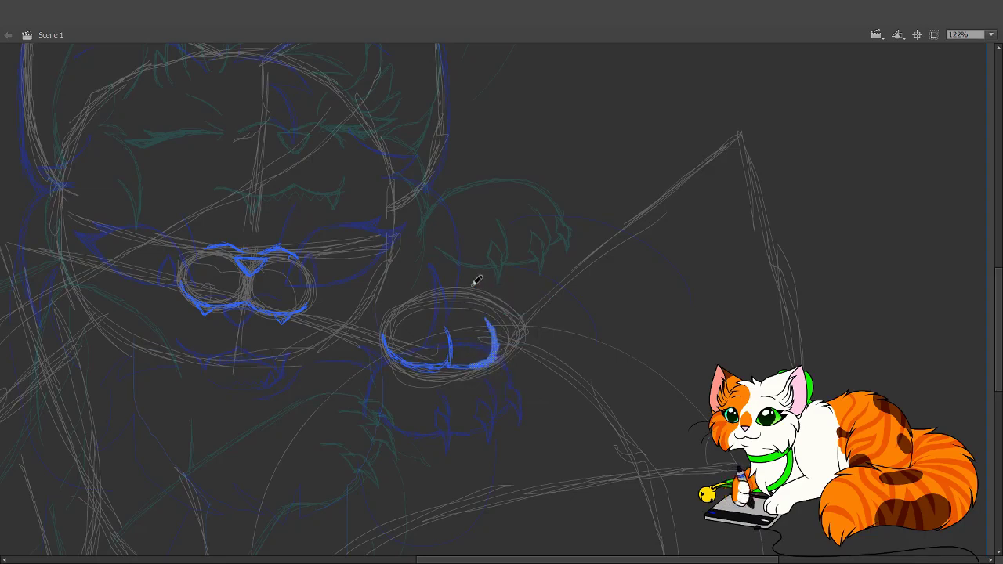
key(ctrl+z)
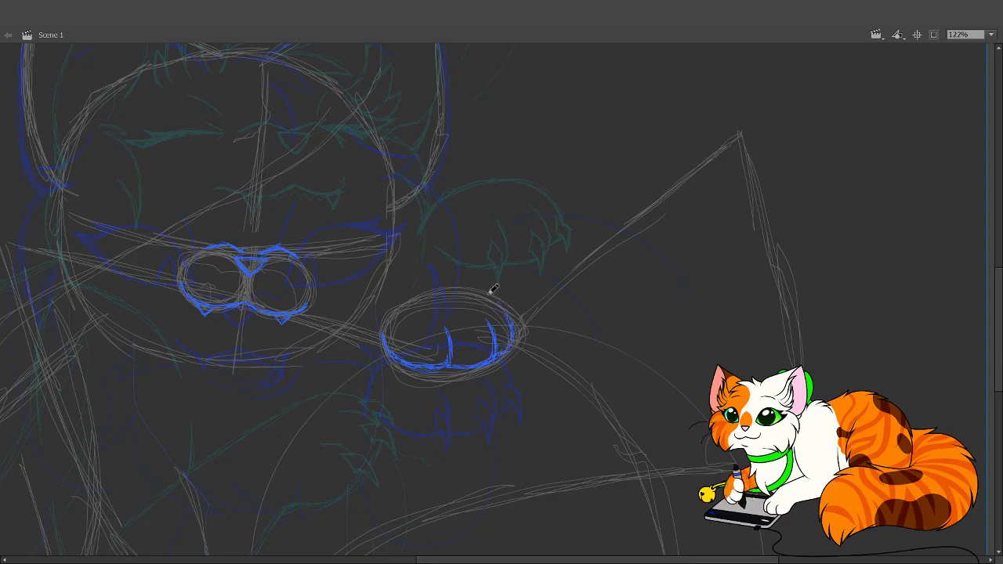
- Outline the top of the raised paw in bright blue, select the outline and nudge it slightly to the right
mouse_move(462, 283)
mouse_down()
mouse_move(439, 286)
mouse_move(468, 288)
mouse_move(389, 300)
mouse_up()
mouse_move(370, 332)
mouse_down()
mouse_move(403, 289)
mouse_move(415, 294)
mouse_up()
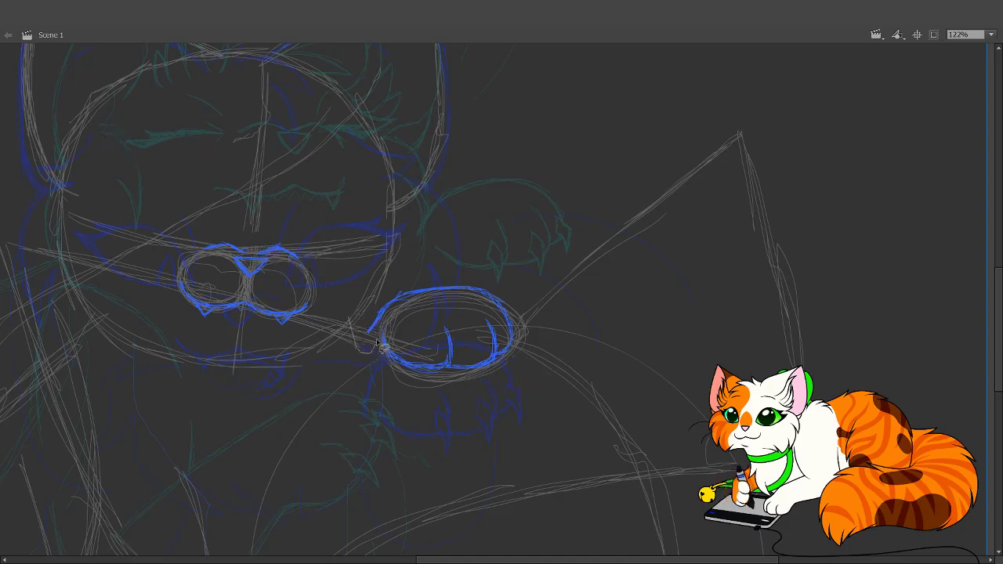
mouse_move(405, 316)
mouse_down()
mouse_move(492, 319)
mouse_move(503, 370)
mouse_move(548, 332)
mouse_move(432, 268)
mouse_up()
key(ctrl+z)
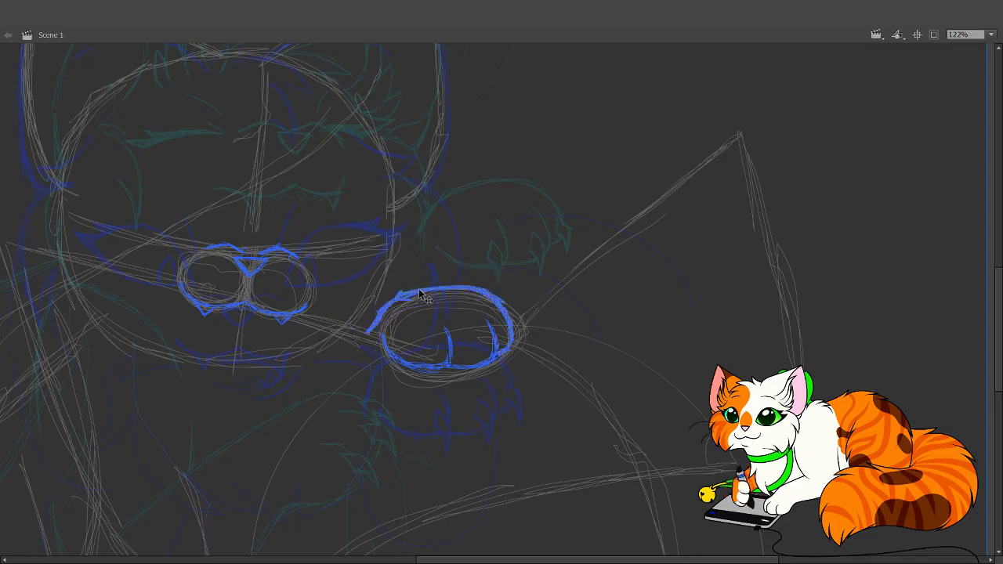
key(ctrl+z)
key(ctrl+z)
key(ctrl+z)
key(ctrl+z)
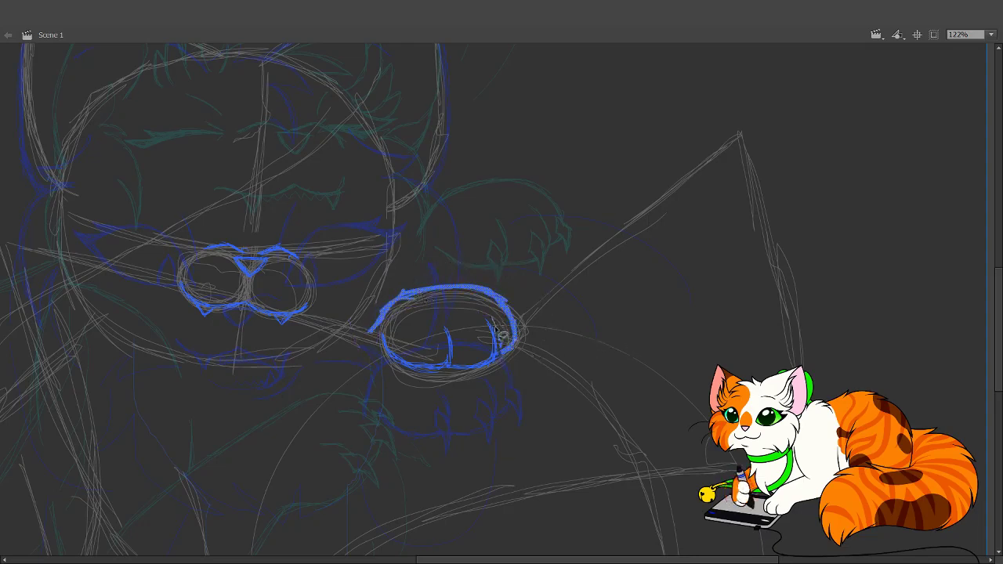
- Select the raised paw's outer toe divider and nudge it slightly towards the paw's right edge
drag(477, 363, 491, 318)
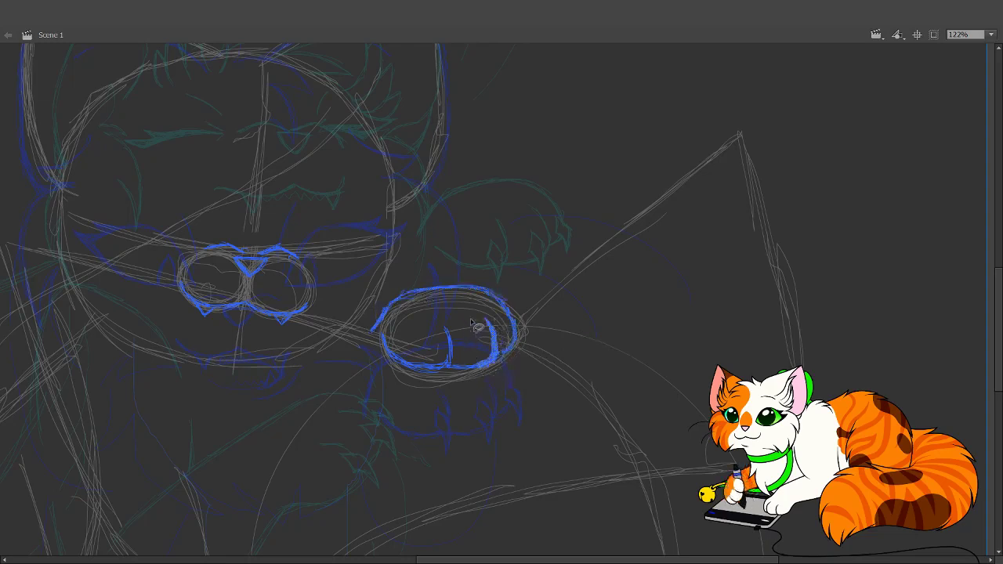
key(ctrl+z)
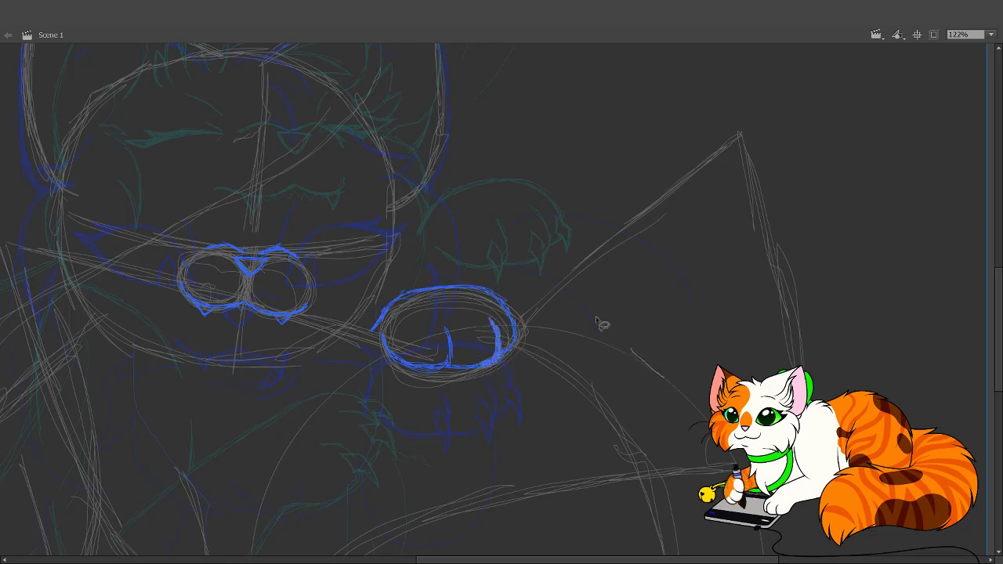
key(ctrl+z)
- Draw the left cheek in bright blue, with fur tufts at the ear base, a rounded cheek, pointed jaw tufts and the chin line
drag(331, 437, 441, 483)
drag(408, 384, 430, 403)
drag(427, 458, 430, 483)
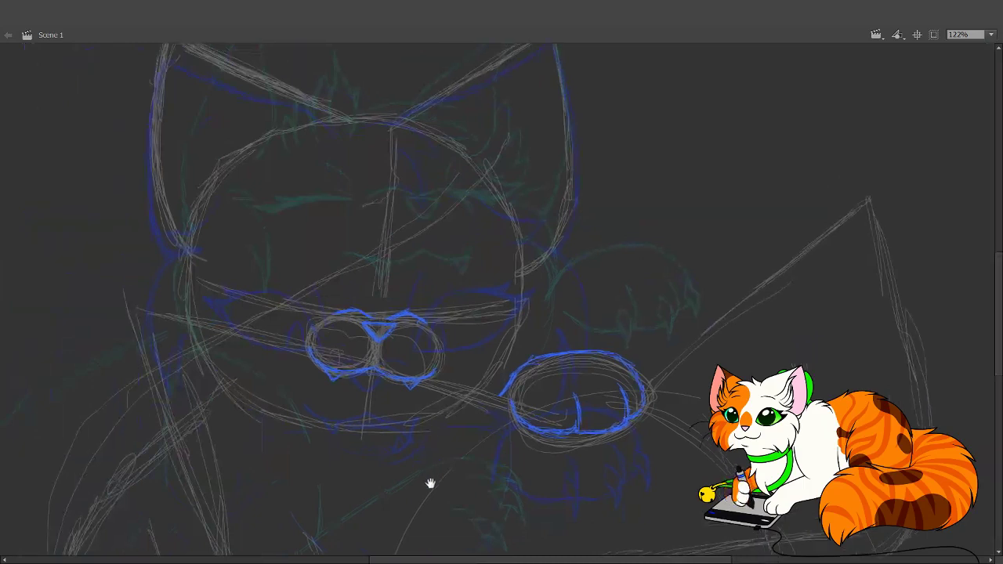
drag(347, 316, 352, 398)
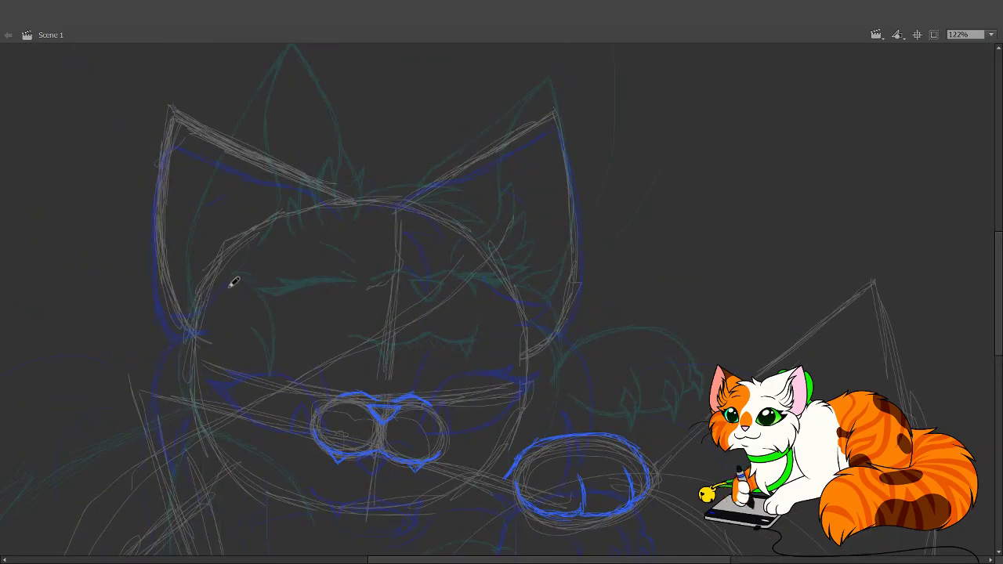
mouse_move(233, 282)
mouse_down()
mouse_move(195, 299)
mouse_move(201, 306)
mouse_move(225, 290)
mouse_move(180, 308)
mouse_move(196, 305)
mouse_move(167, 303)
mouse_move(202, 304)
mouse_up()
key(ctrl+z)
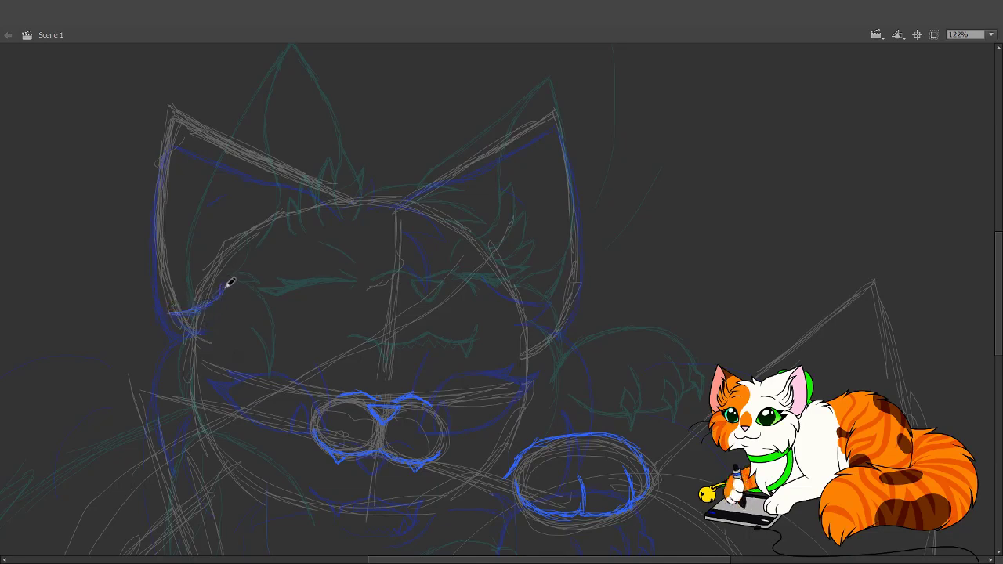
mouse_move(165, 310)
mouse_down()
mouse_move(211, 328)
mouse_move(164, 343)
mouse_move(196, 332)
mouse_move(166, 347)
mouse_move(148, 391)
mouse_move(153, 361)
mouse_move(154, 428)
mouse_move(147, 366)
mouse_up()
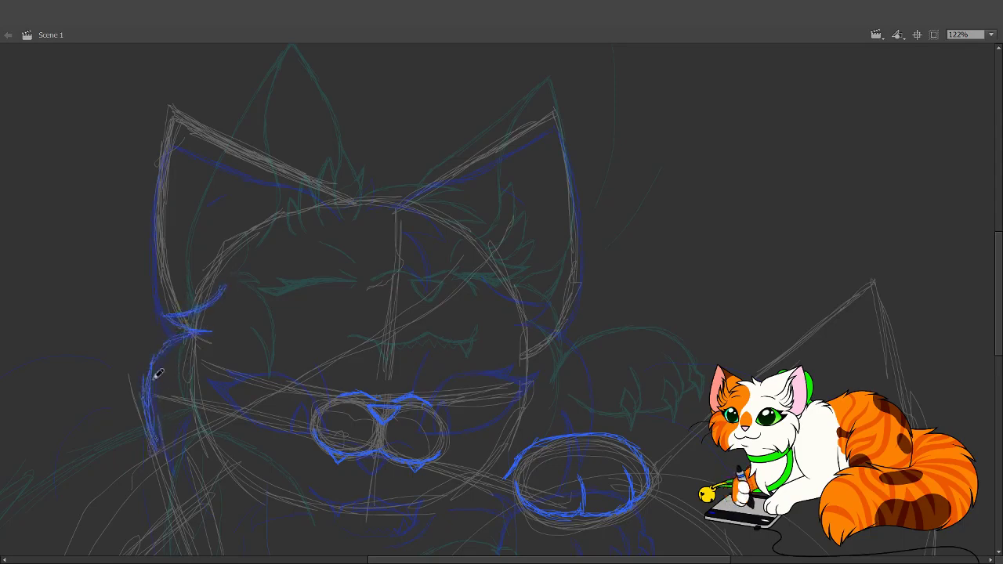
mouse_move(156, 420)
mouse_down()
mouse_move(160, 458)
mouse_move(173, 404)
mouse_move(163, 461)
mouse_move(175, 408)
mouse_move(189, 482)
mouse_up()
mouse_move(232, 522)
mouse_down()
mouse_move(242, 533)
mouse_move(262, 512)
mouse_move(309, 497)
mouse_move(323, 503)
mouse_up()
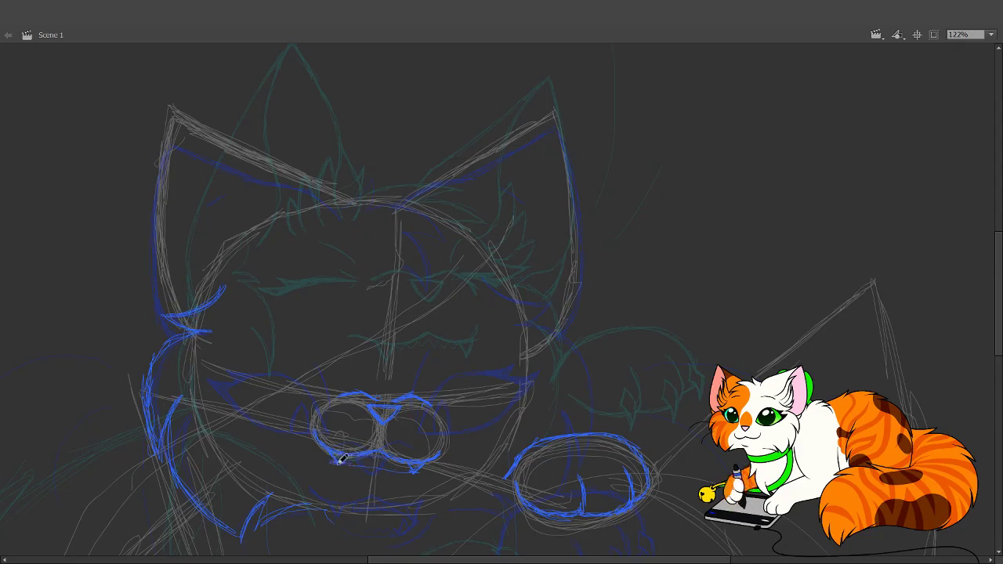
- Rework the fang tips in bright blue and draw the right cheek fur from the ear base down to the raised paw
drag(344, 468, 411, 476)
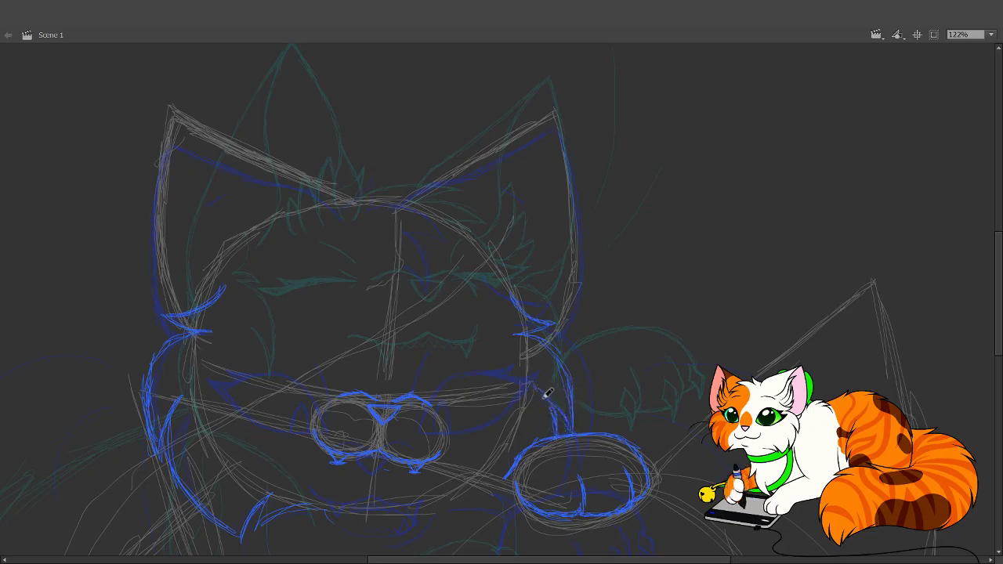
scroll(552, 401, down, 3)
scroll(552, 401, left, 1)
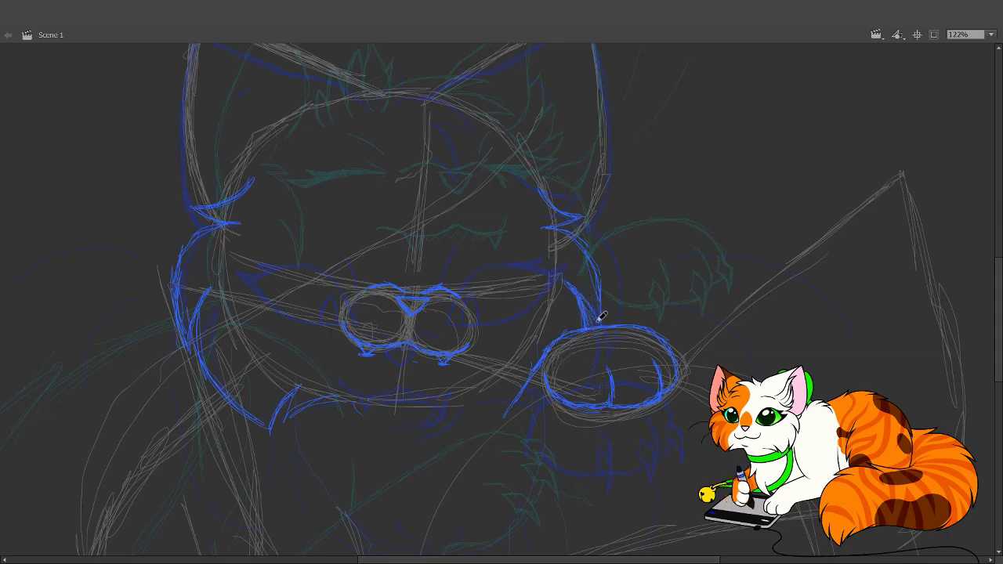
- Draw both narrowed eyes in bright blue above the muzzle, with pointed lashes at their outer corners
scroll(513, 423, up, 5)
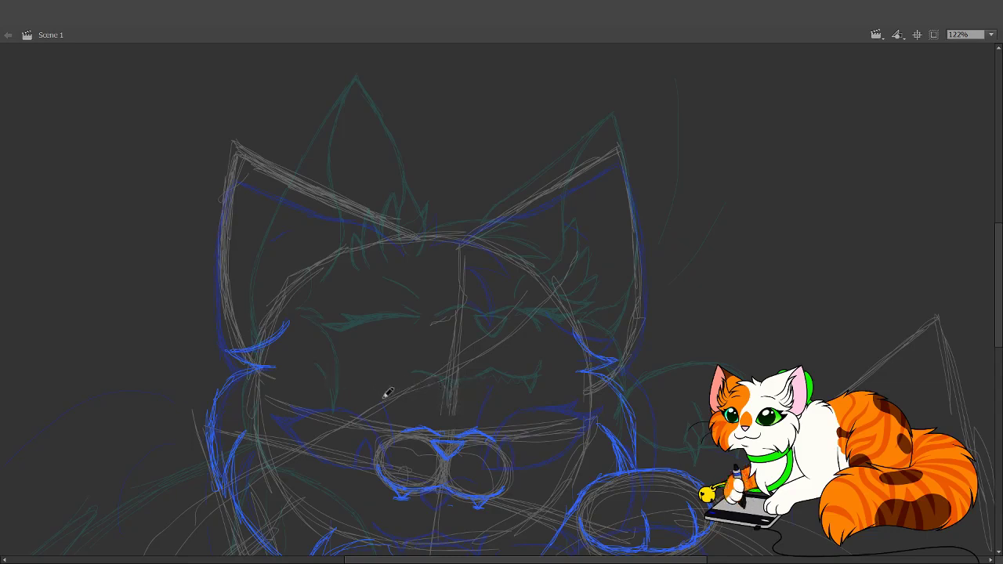
mouse_move(408, 417)
mouse_down()
mouse_move(377, 387)
mouse_move(399, 411)
mouse_move(360, 382)
mouse_move(332, 380)
mouse_move(353, 379)
mouse_move(301, 388)
mouse_move(355, 380)
mouse_move(346, 382)
mouse_move(404, 419)
mouse_move(358, 386)
mouse_move(304, 391)
mouse_move(347, 422)
mouse_move(314, 404)
mouse_move(387, 424)
mouse_move(355, 423)
mouse_move(402, 425)
mouse_move(346, 420)
mouse_move(304, 390)
mouse_up()
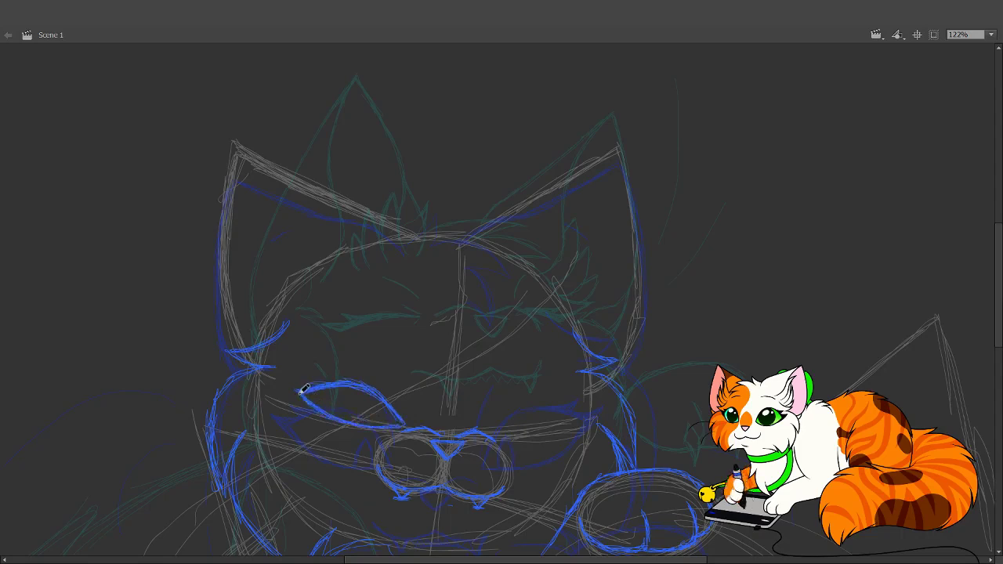
mouse_move(484, 425)
mouse_down()
mouse_move(510, 397)
mouse_move(539, 390)
mouse_move(488, 415)
mouse_up()
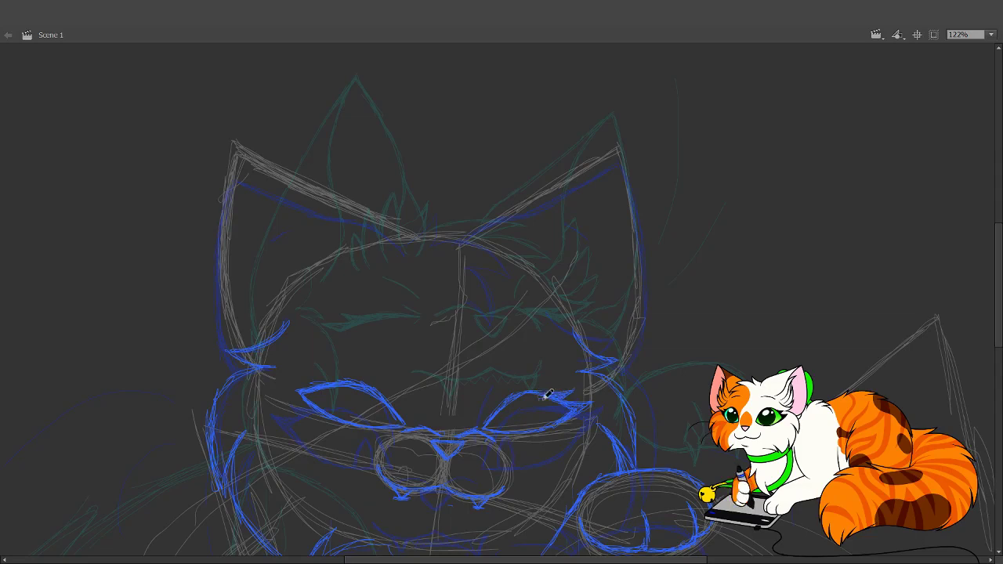
drag(546, 396, 492, 406)
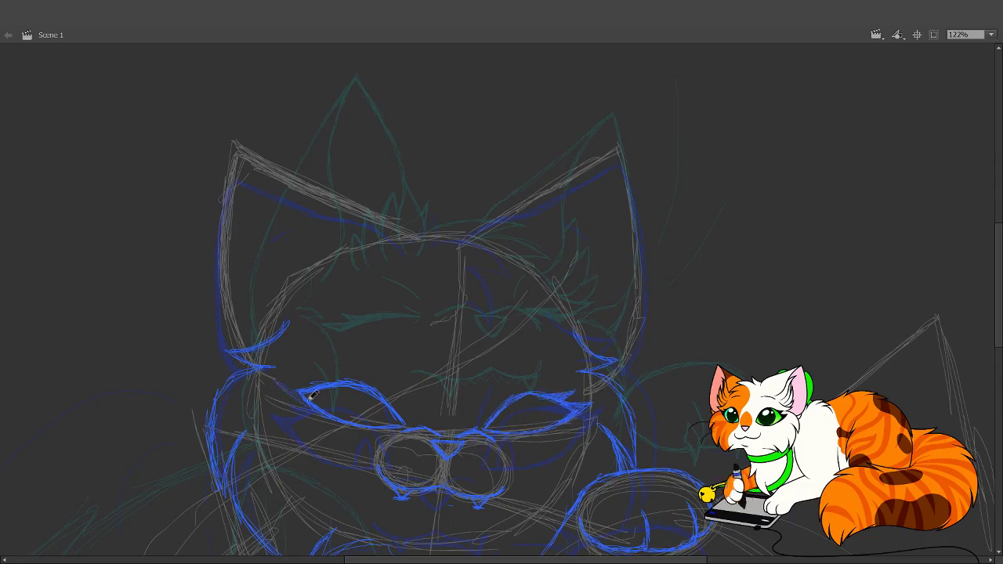
drag(277, 387, 349, 373)
drag(275, 387, 322, 374)
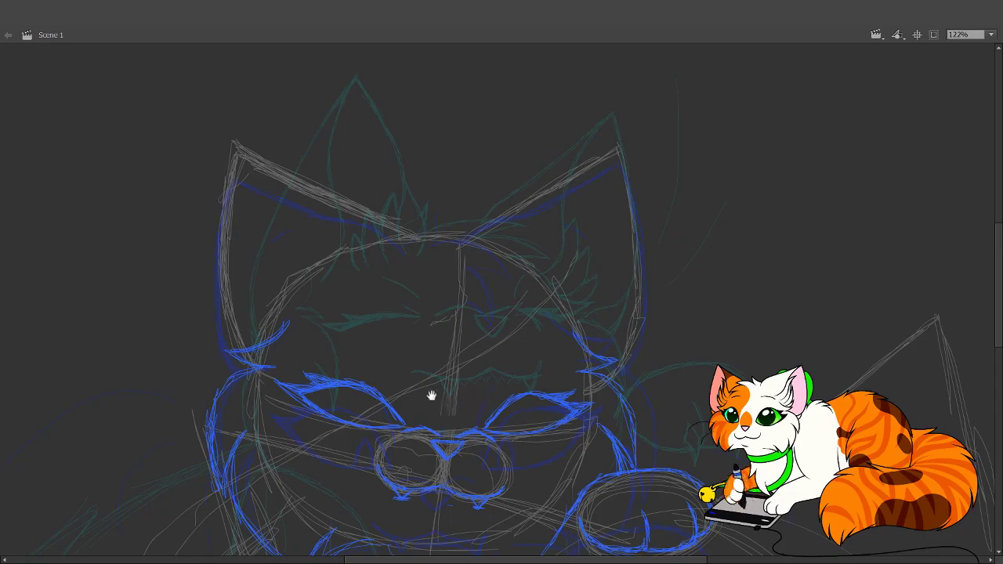
- Rework the left eye's upper lid and lashes, and draw the irises and inner brow creases of both eyes
drag(375, 357, 315, 316)
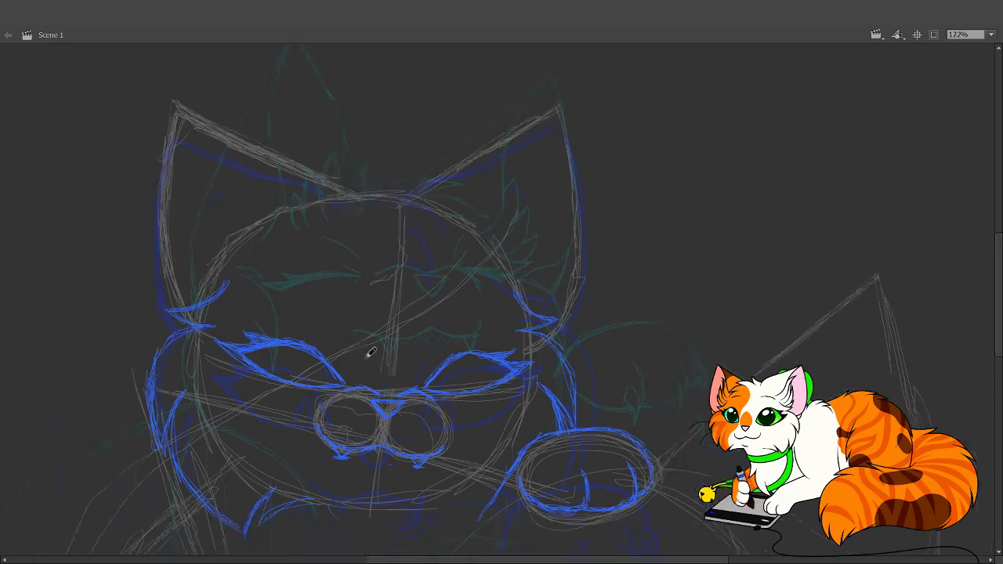
click(312, 385)
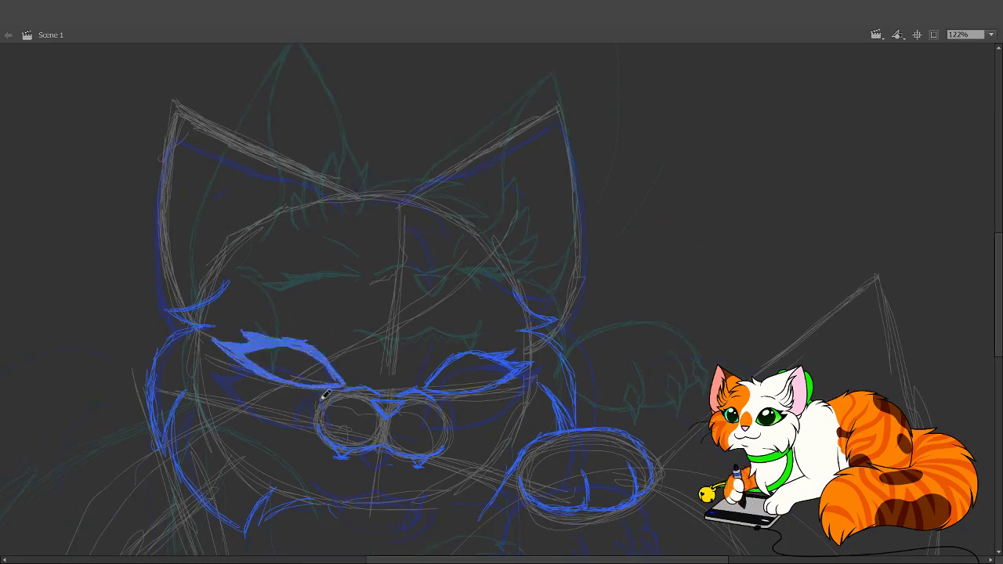
mouse_move(253, 308)
mouse_down()
mouse_move(318, 324)
mouse_move(290, 382)
mouse_move(254, 394)
mouse_move(206, 354)
mouse_move(212, 331)
mouse_move(290, 327)
mouse_up()
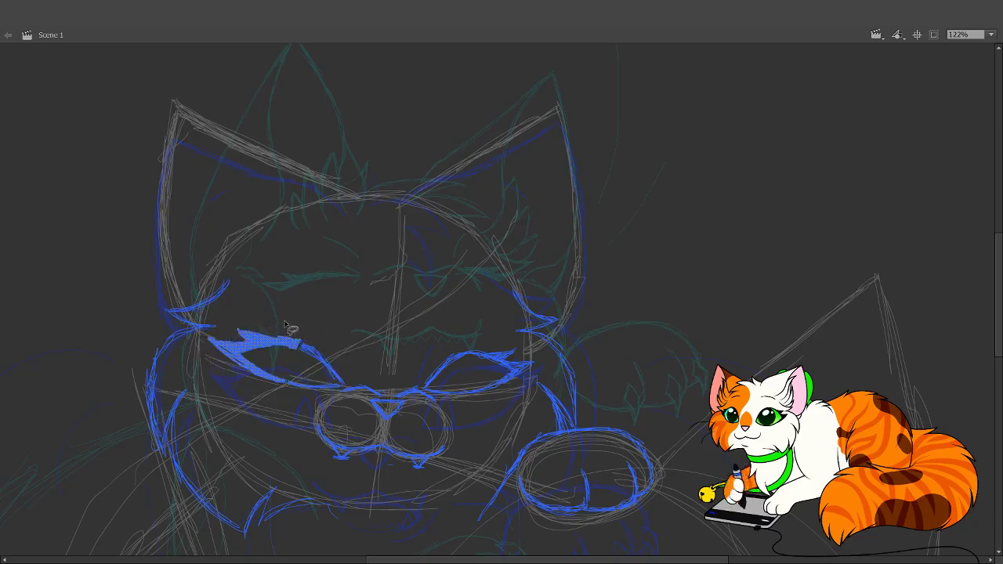
key(Delete)
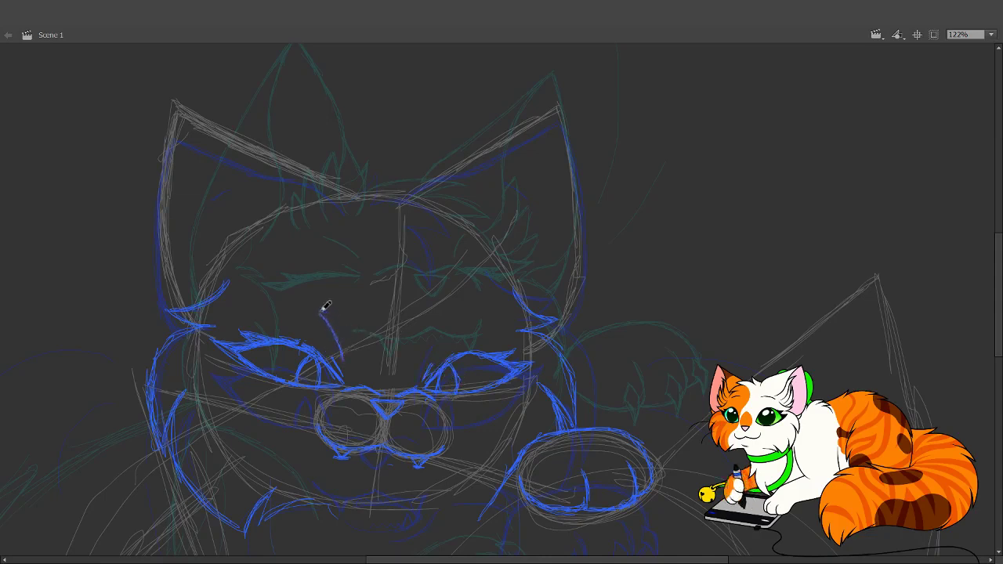
drag(438, 324, 427, 366)
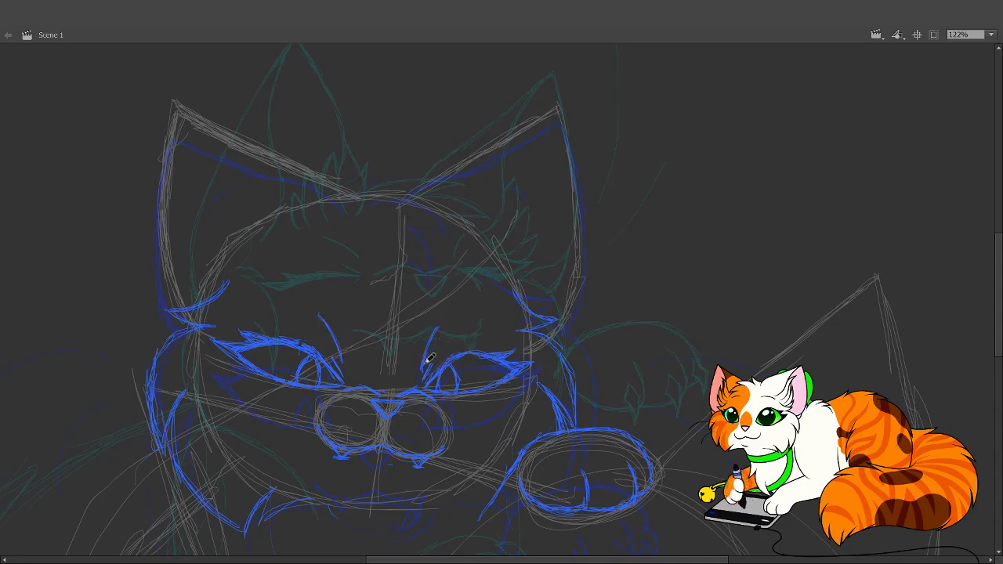
- Outline the lower paw in bright blue over its grey oval guide, with rounded toes and a toe divider
drag(434, 470, 530, 289)
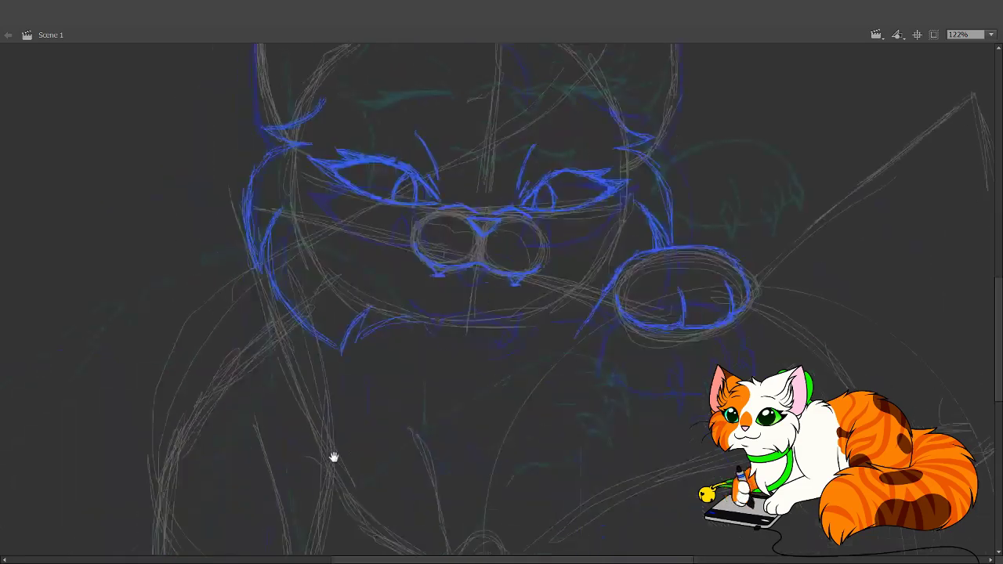
drag(333, 457, 376, 230)
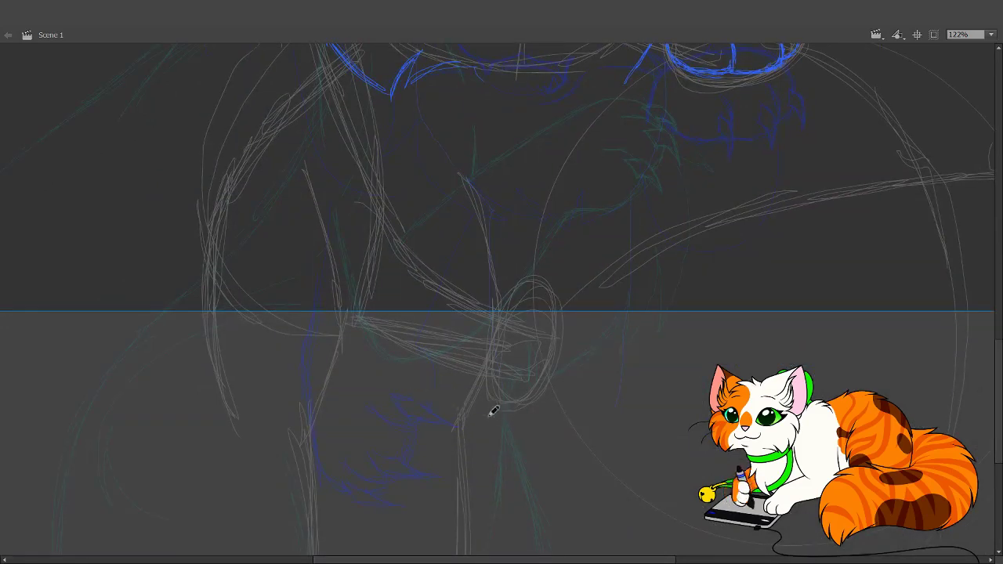
mouse_move(491, 417)
mouse_down()
mouse_move(535, 406)
mouse_move(498, 391)
mouse_move(511, 399)
mouse_move(542, 387)
mouse_move(551, 351)
mouse_move(540, 343)
mouse_move(519, 399)
mouse_up()
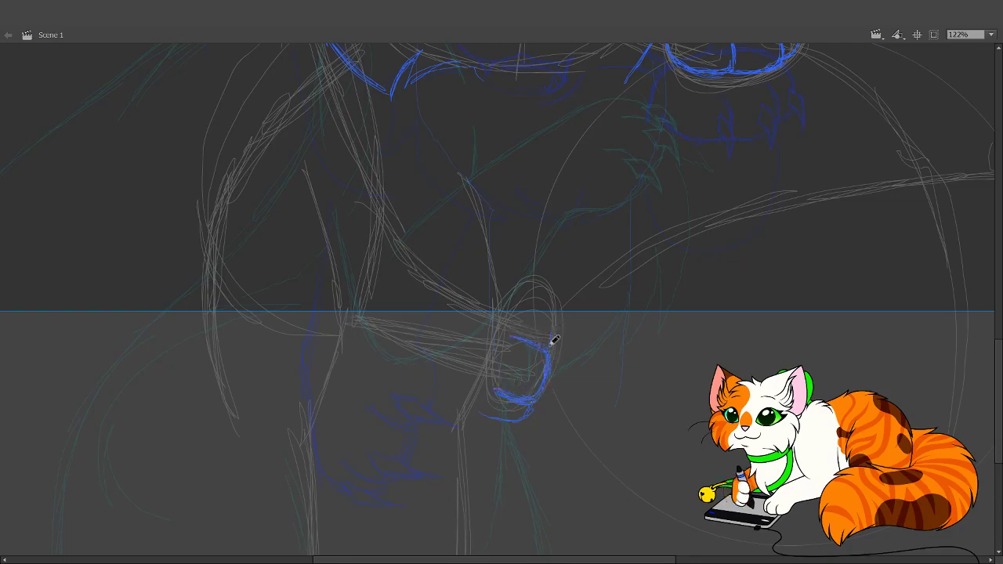
mouse_move(546, 312)
mouse_down()
mouse_move(517, 291)
mouse_move(477, 313)
mouse_up()
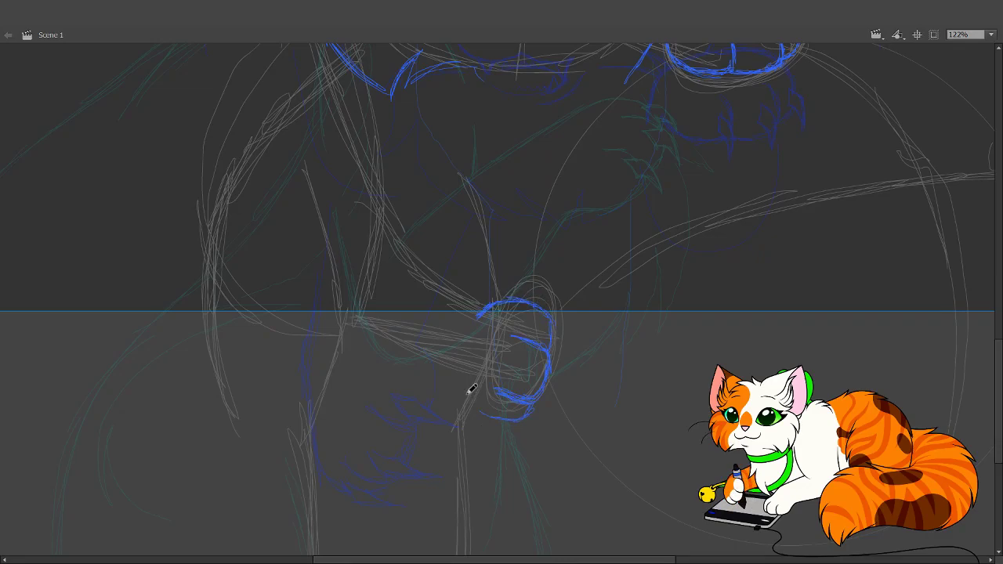
- Draw the left ear in bright blue over the grey guide, with outer and inner side edges and the sloping top edge
drag(423, 358, 431, 515)
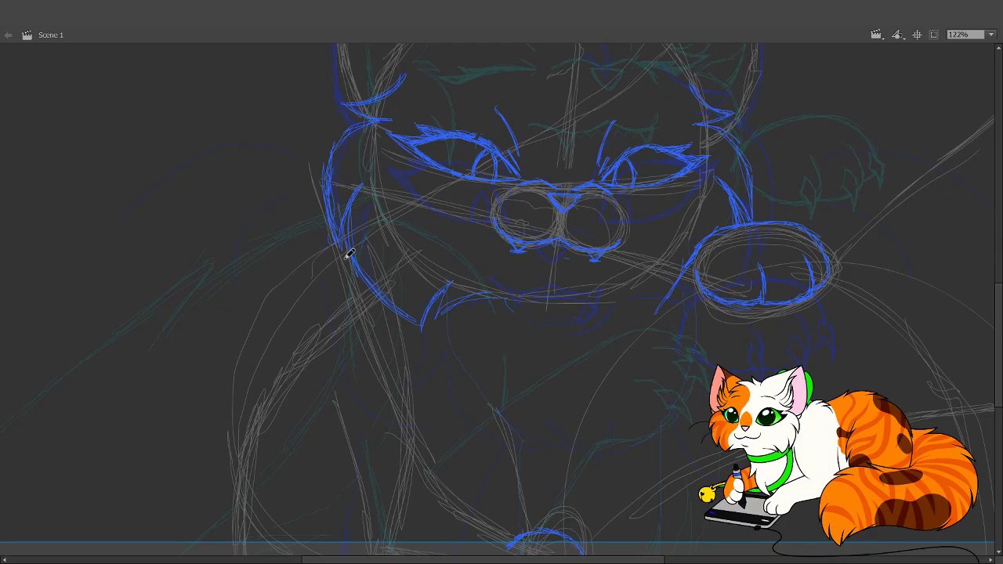
scroll(349, 253, up, 5)
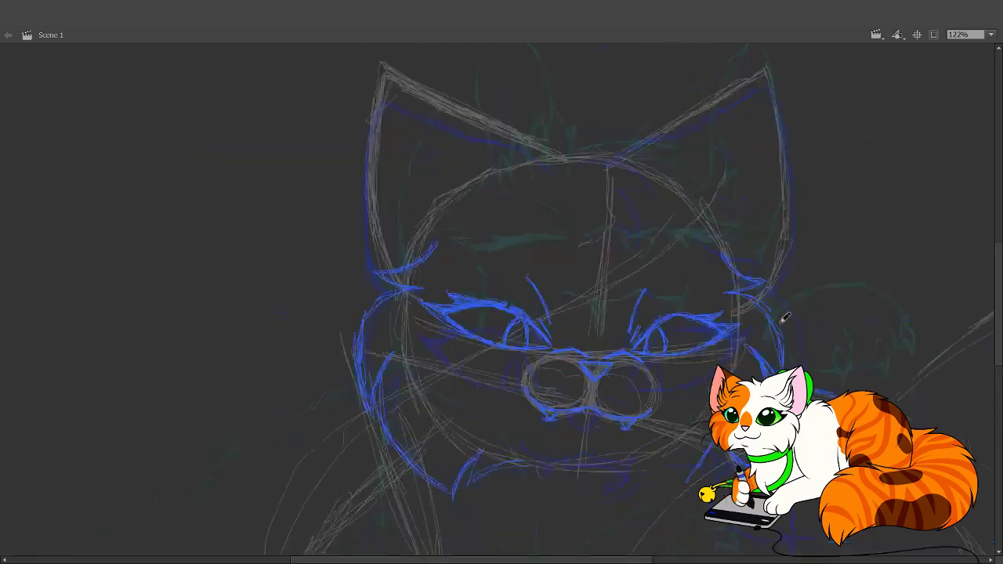
scroll(272, 329, up, 5)
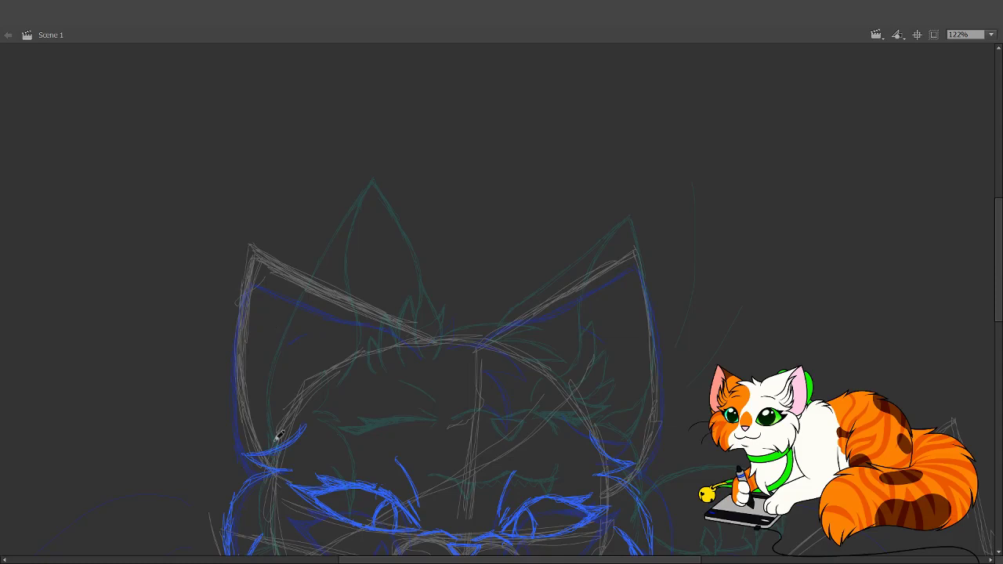
drag(278, 435, 252, 246)
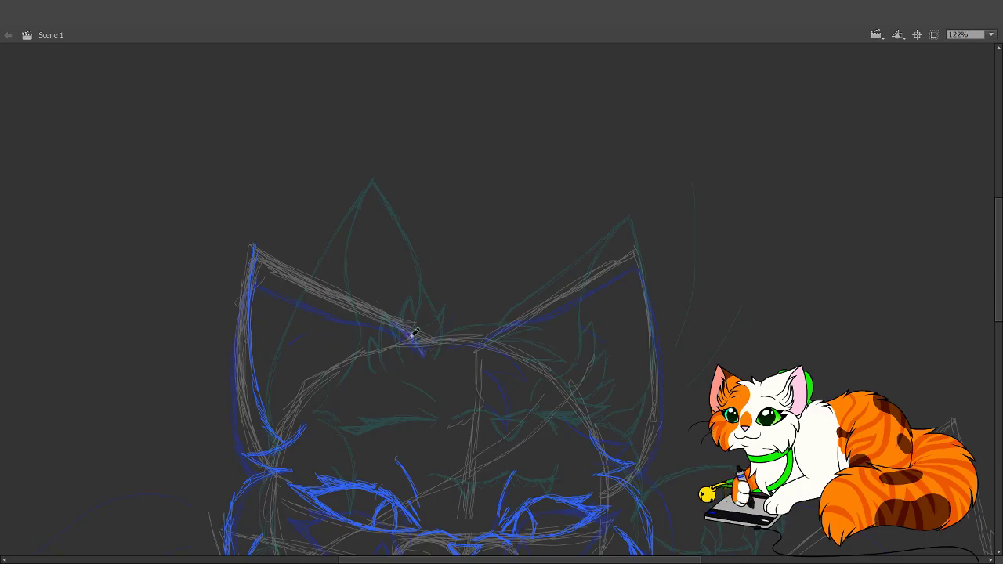
drag(414, 332, 311, 282)
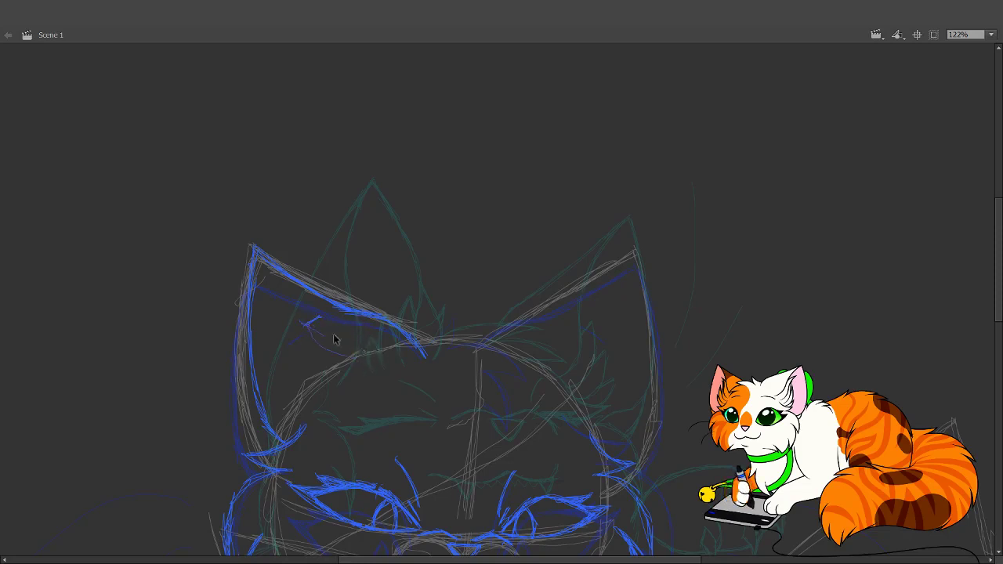
mouse_move(331, 345)
mouse_down()
mouse_move(298, 321)
mouse_move(341, 320)
mouse_up()
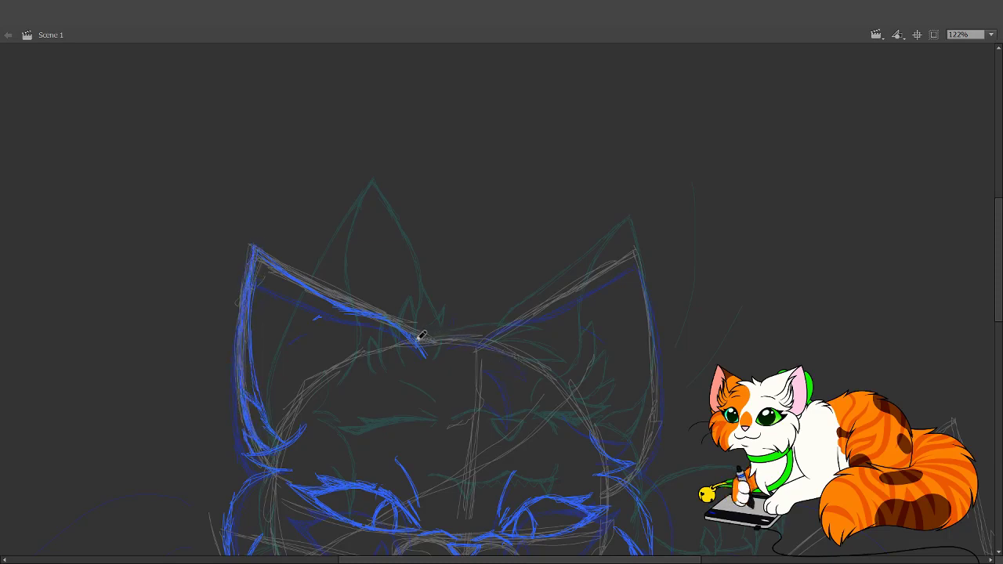
- Draw the tuft and forehead fur between the ears and outline the right ear in bright blue down to its base
mouse_move(455, 313)
mouse_down()
mouse_move(443, 324)
mouse_move(501, 333)
mouse_move(546, 398)
mouse_move(444, 349)
mouse_up()
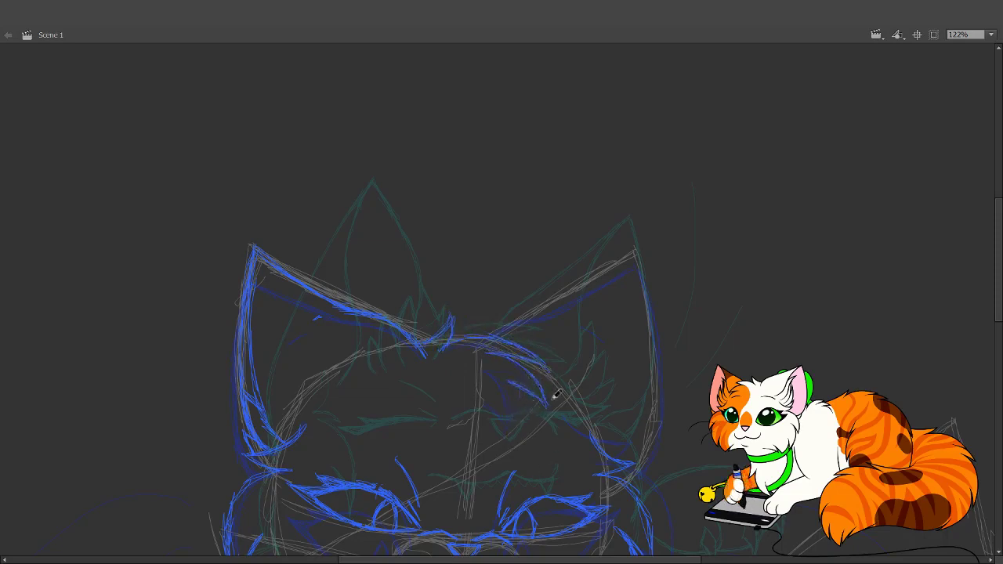
mouse_move(609, 418)
mouse_down()
mouse_move(557, 427)
mouse_move(544, 405)
mouse_up()
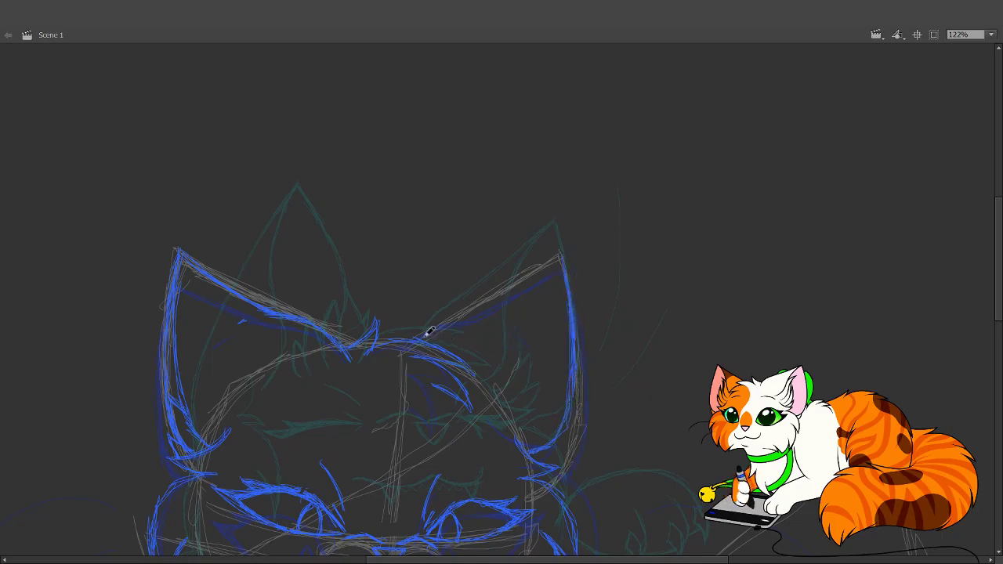
drag(428, 330, 486, 315)
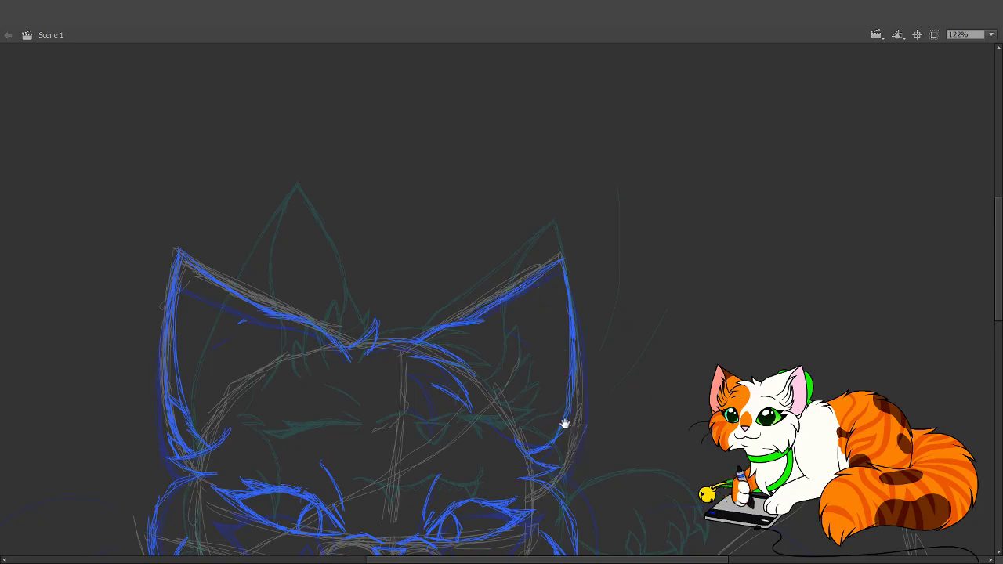
scroll(564, 423, down, 2)
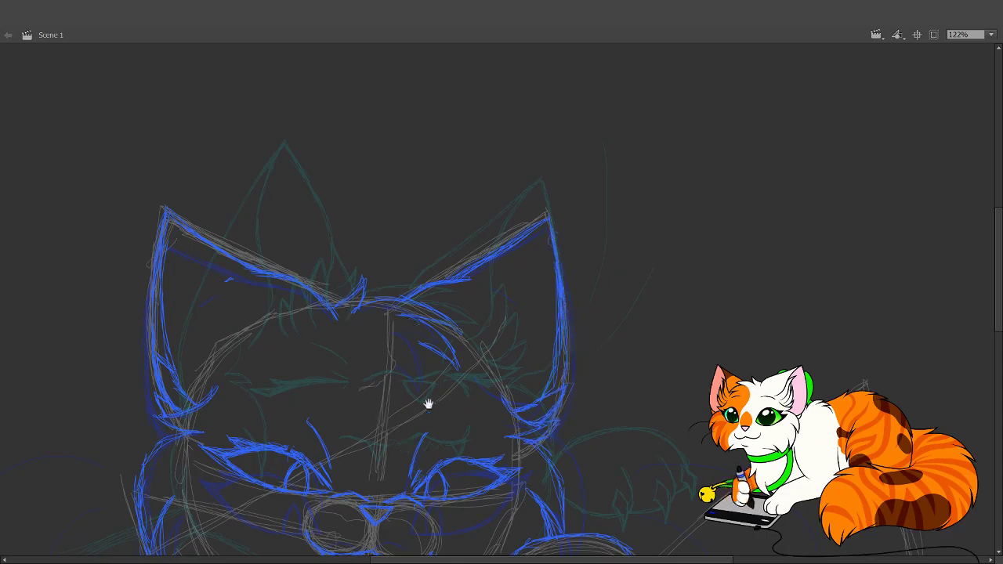
- Draw two thin curved whiskers in blue on each side of the cat's face
scroll(478, 292, down, 5)
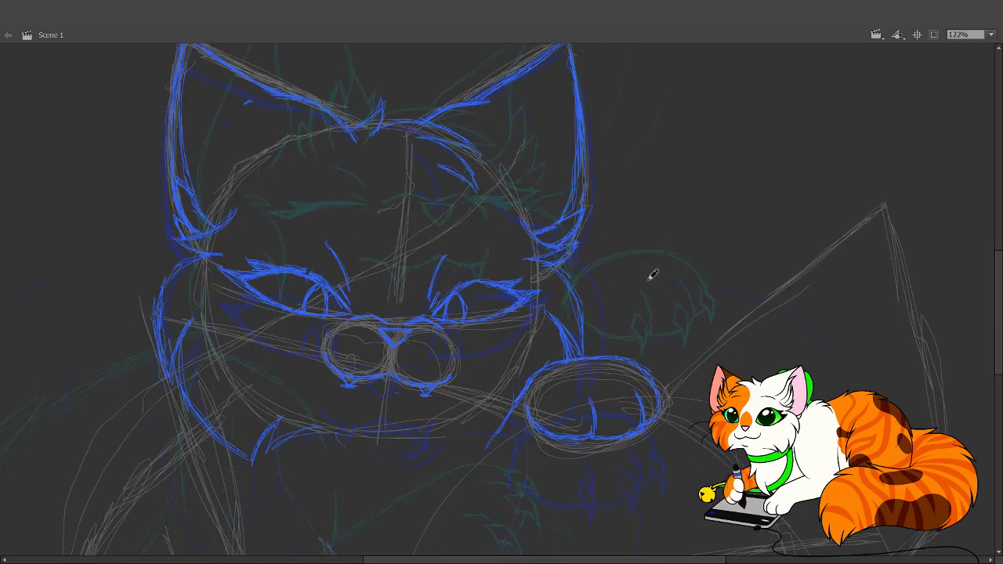
drag(609, 373, 573, 438)
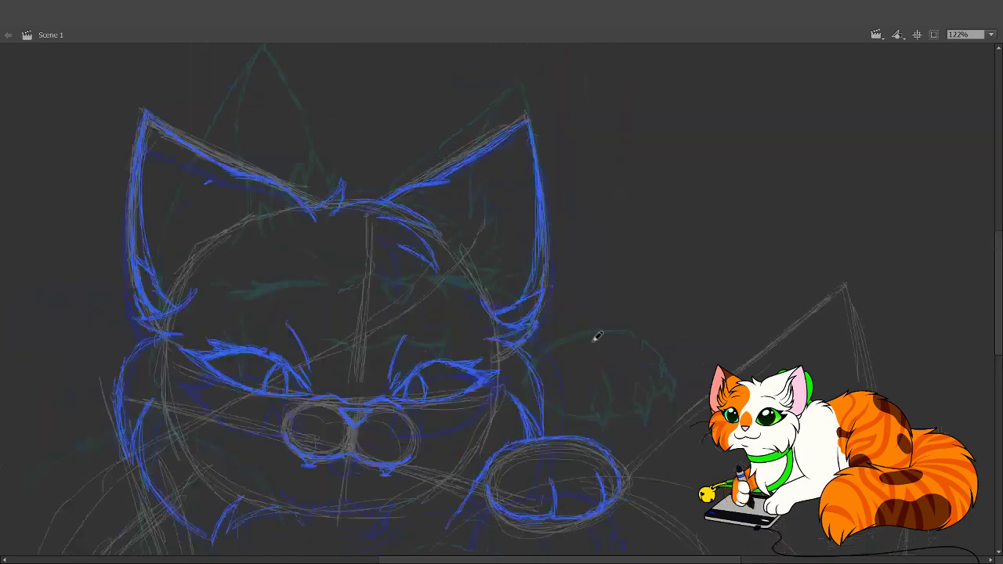
mouse_move(589, 351)
mouse_down()
mouse_move(672, 343)
mouse_move(724, 365)
mouse_up()
mouse_move(599, 354)
mouse_down()
mouse_move(635, 342)
mouse_move(701, 344)
mouse_move(770, 375)
mouse_up()
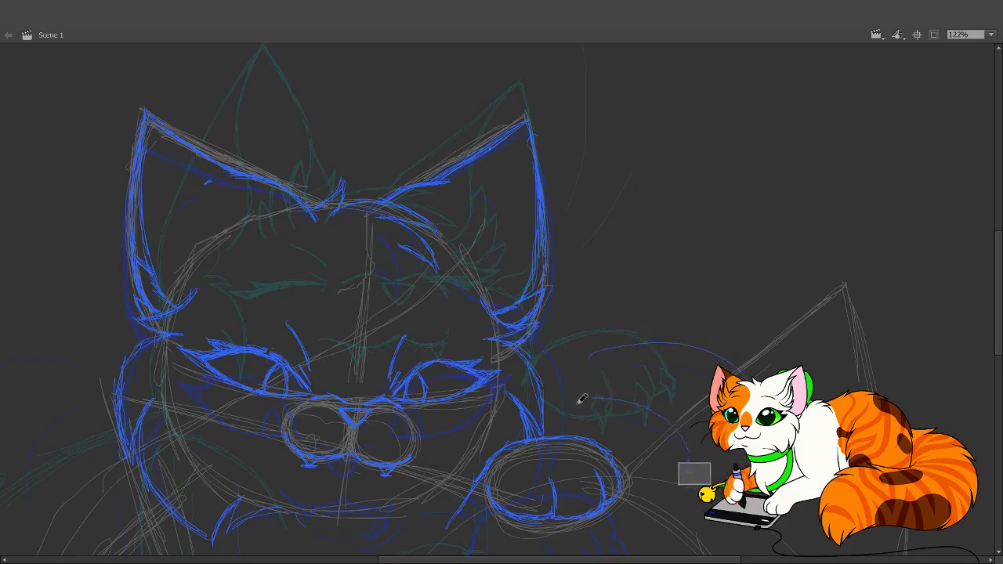
drag(365, 381, 519, 314)
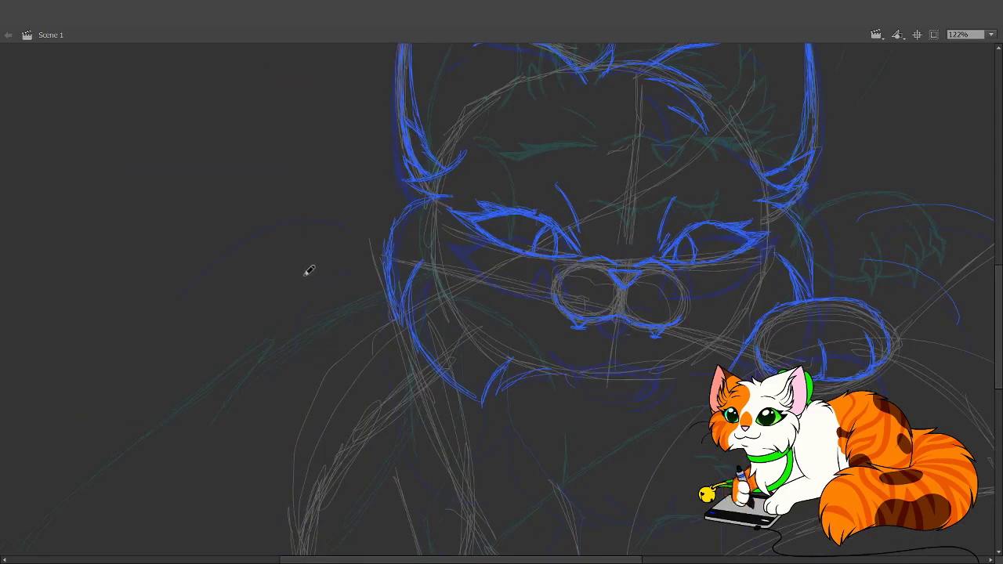
drag(317, 257, 248, 337)
drag(342, 297, 319, 345)
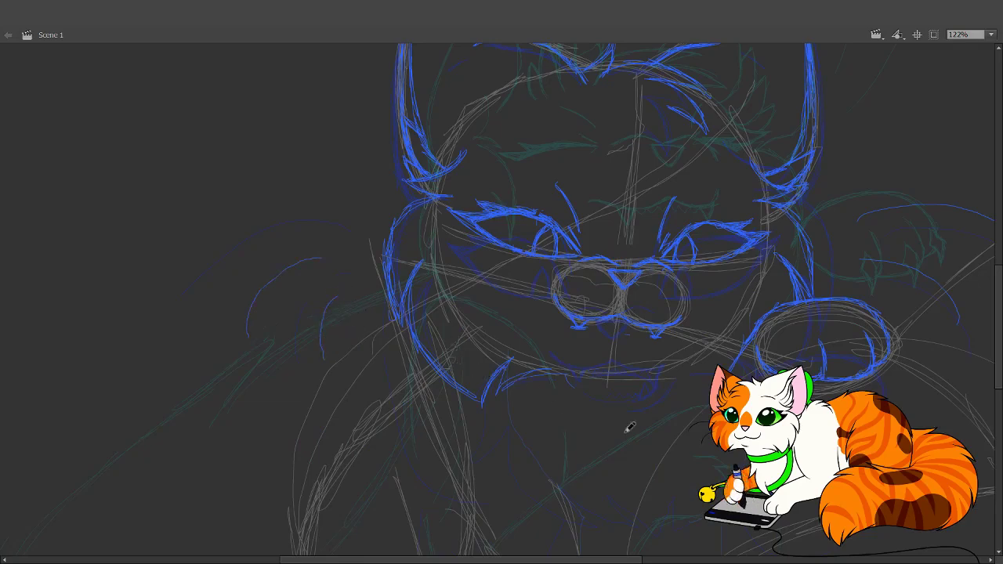
- Examine the refined head and the whole in-between pose, including the chest, legs and lower paw
drag(572, 478, 470, 530)
drag(455, 430, 421, 504)
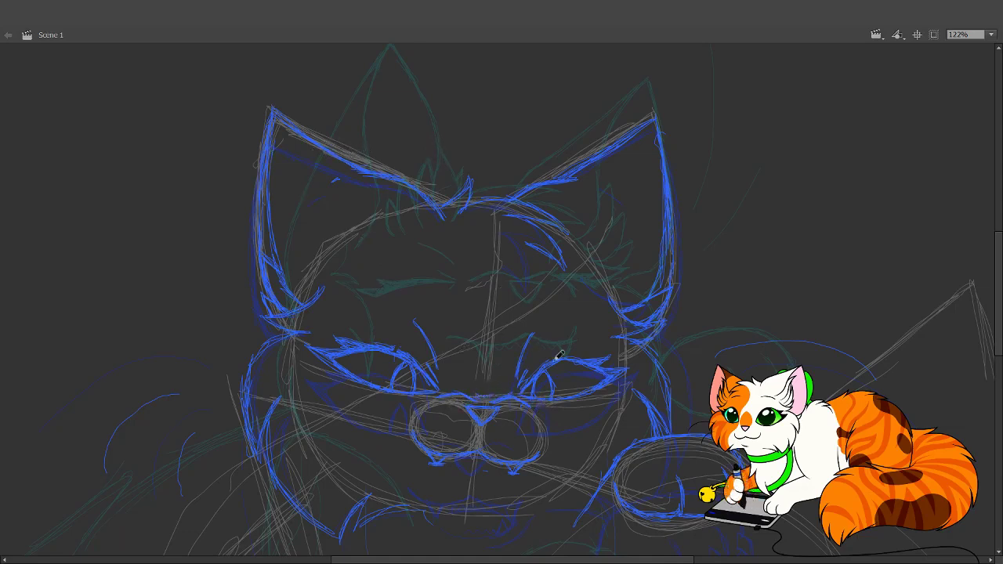
scroll(556, 470, up, 3)
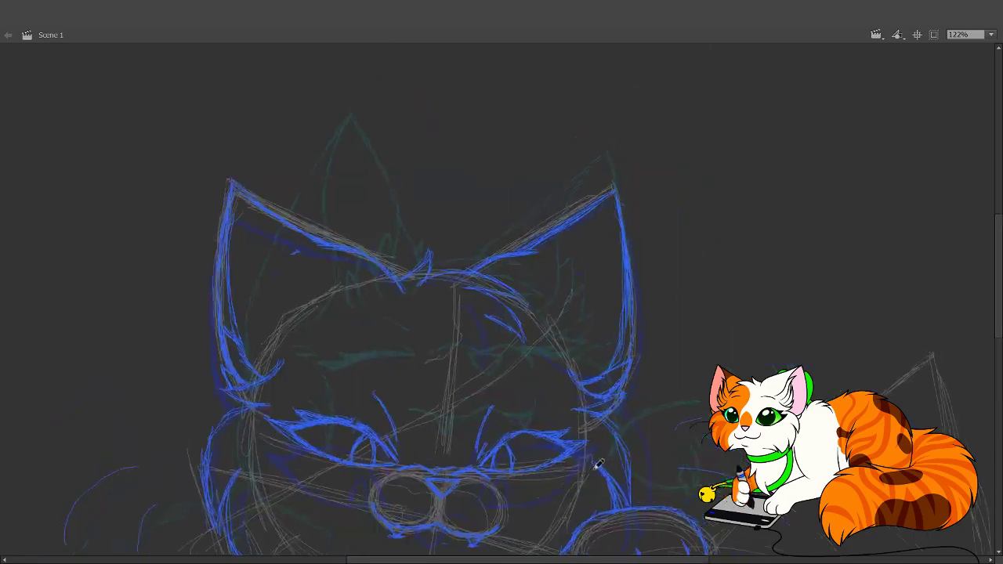
drag(495, 434, 508, 372)
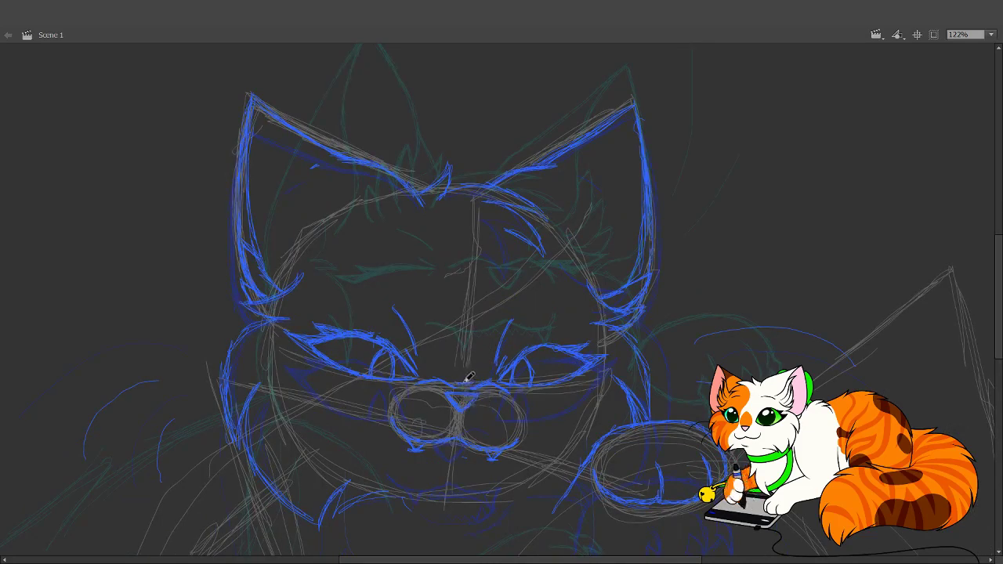
drag(144, 323, 306, 244)
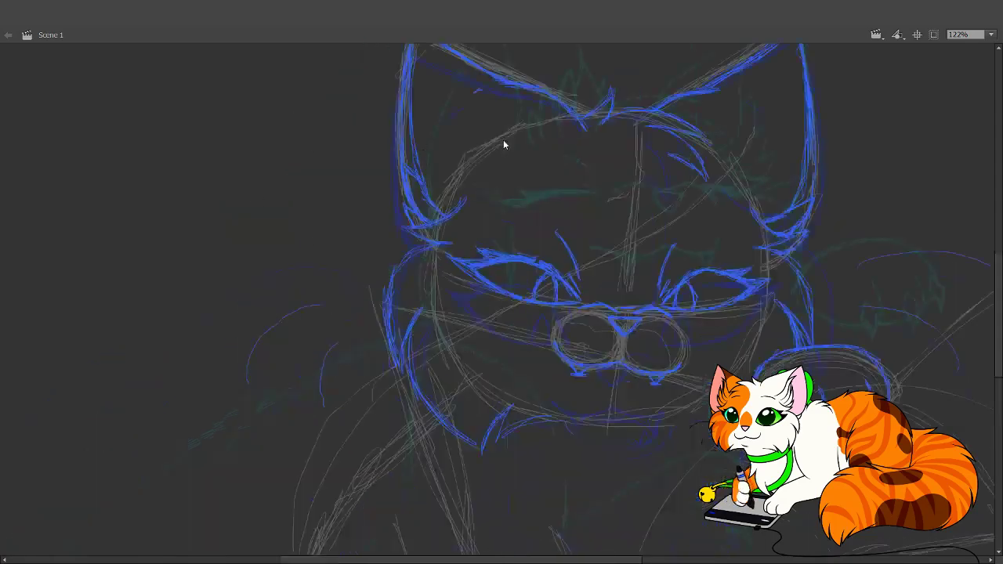
key(z)
click(323, 285)
click(326, 287)
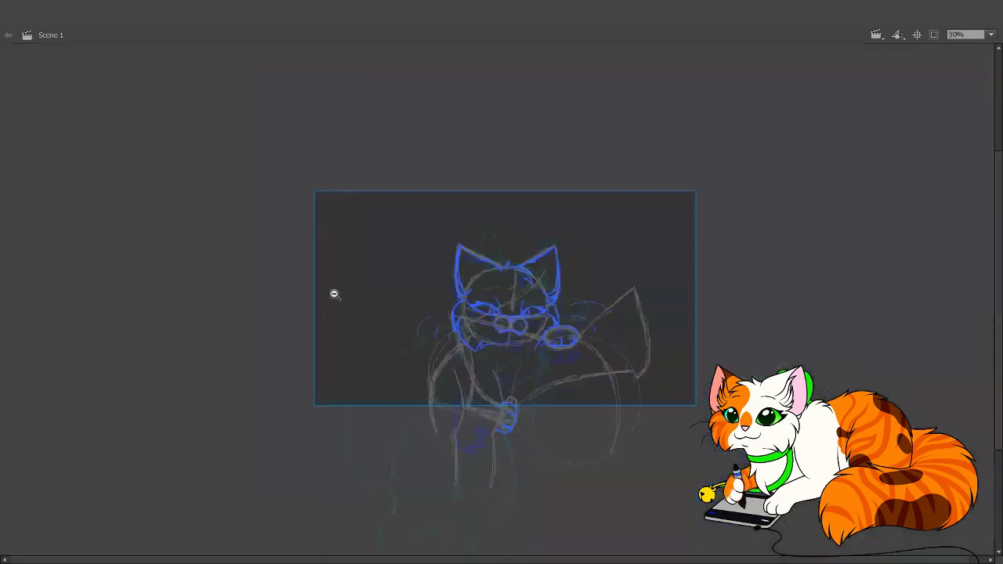
drag(380, 313, 641, 513)
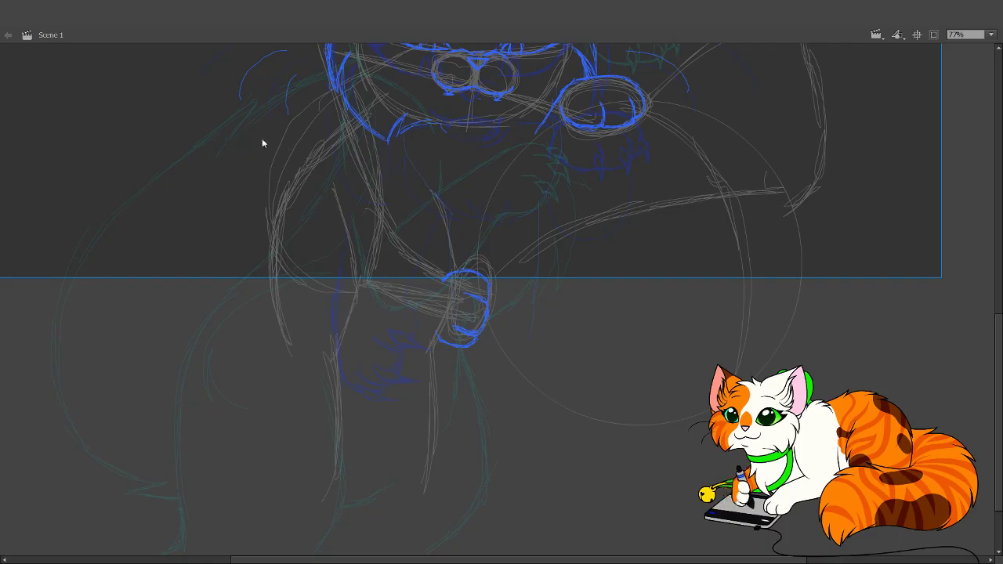
- Select the cat's lower paw, enlarge it slightly and nudge it upward to fit the grey guide
scroll(548, 479, up, 3)
scroll(548, 479, right, 1)
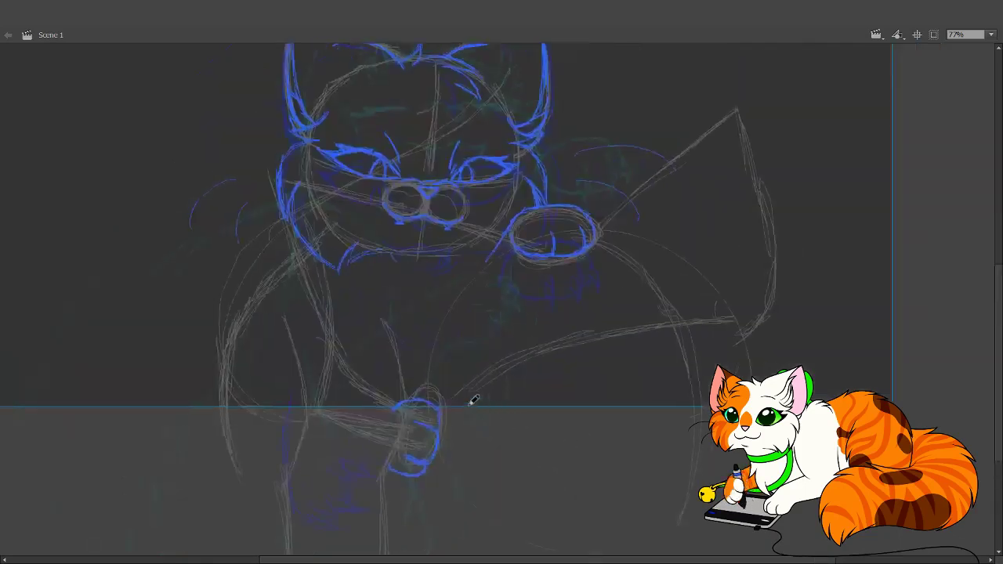
drag(352, 376, 472, 493)
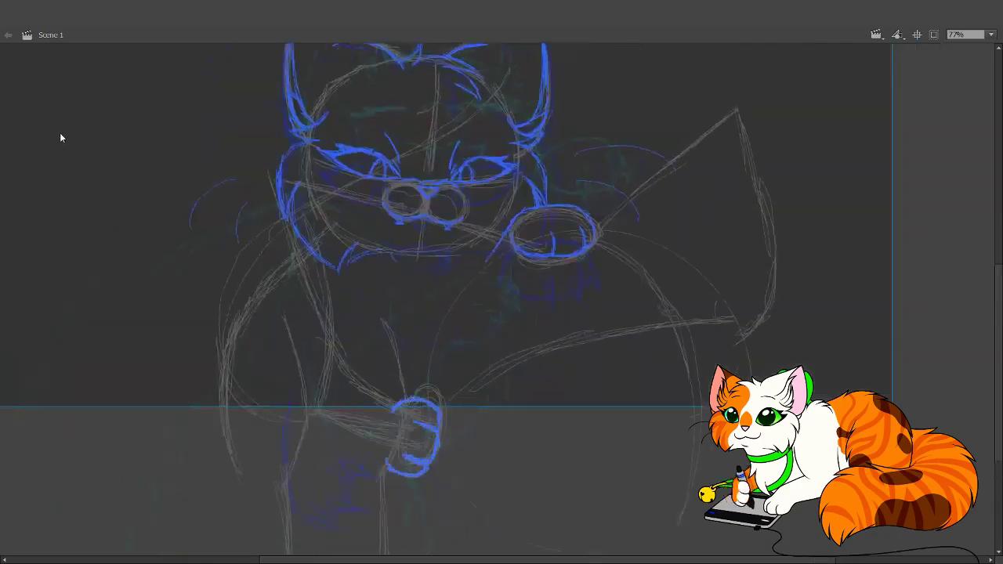
click(436, 401)
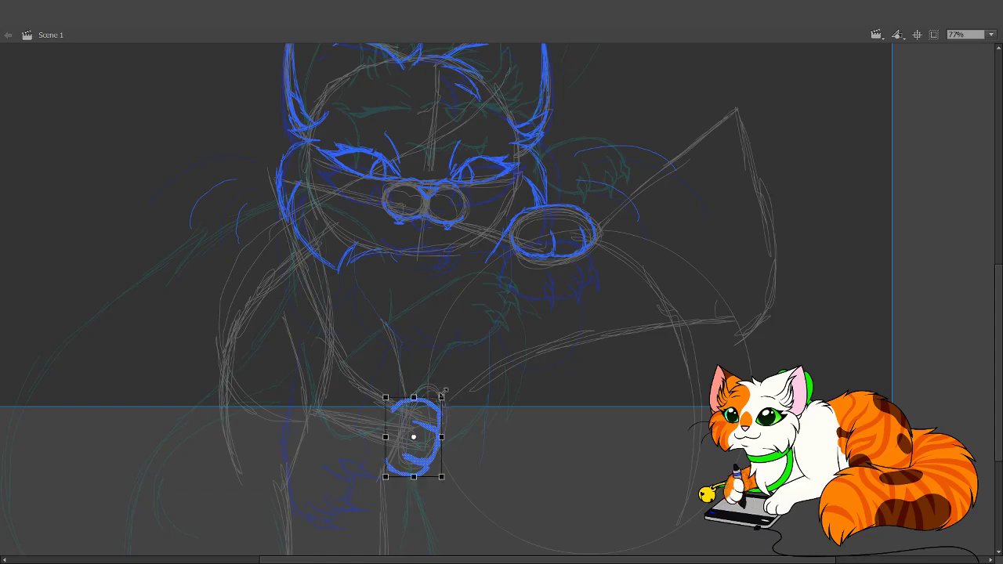
drag(447, 389, 453, 393)
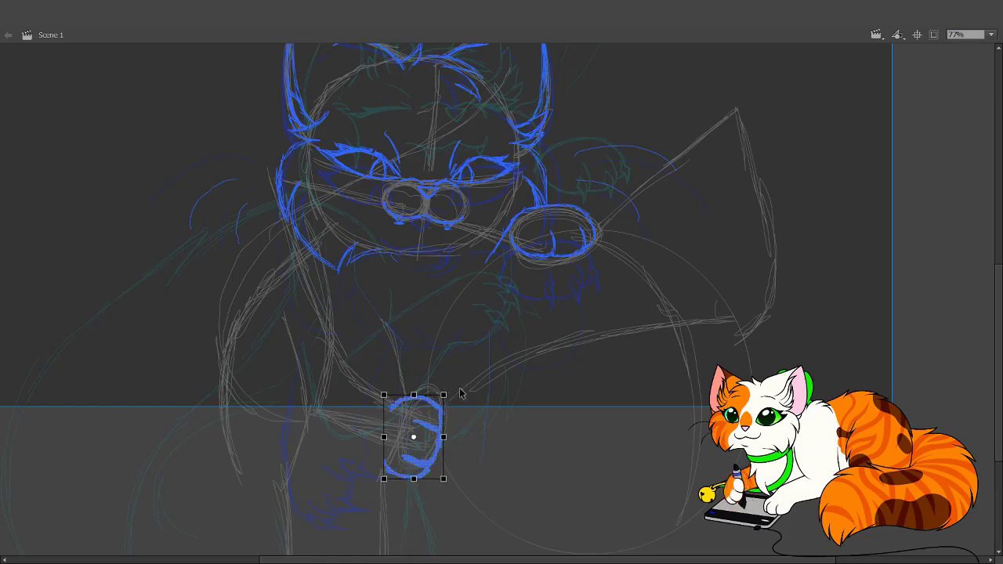
key(Up)
key(Up)
key(Up)
key(Up)
key(Up)
key(Up)
key(Up)
key(Up)
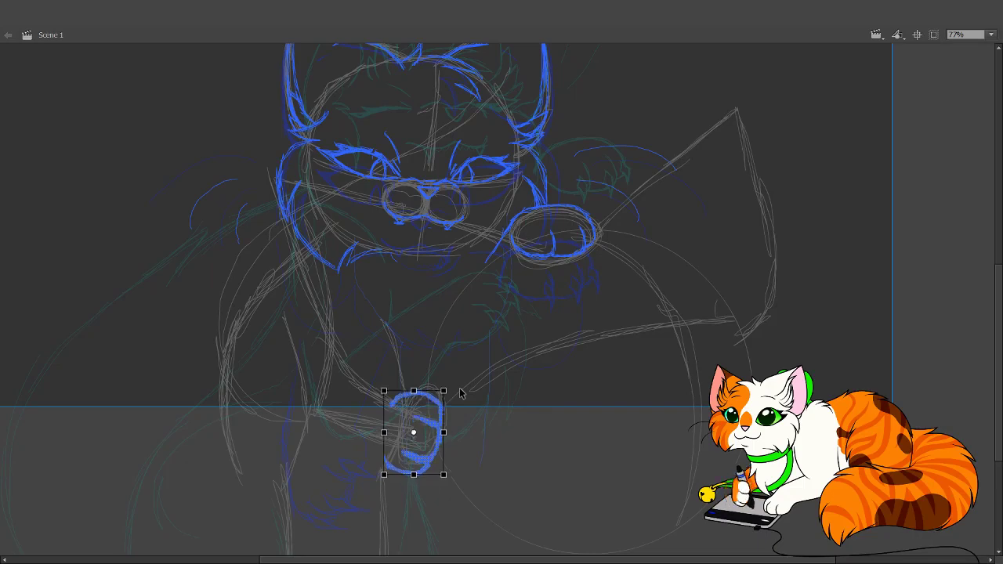
click(550, 408)
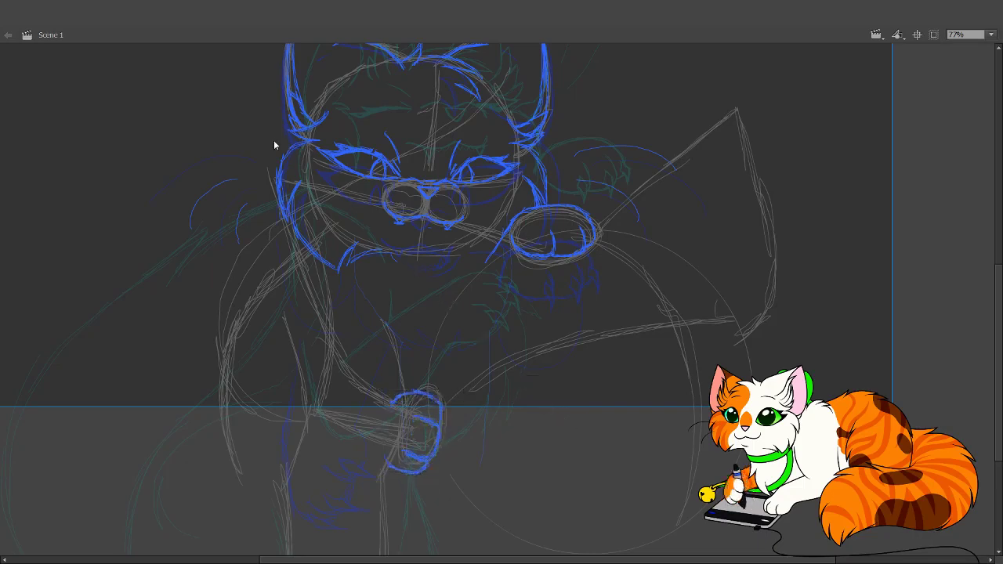
- Compare with the neighbouring frame and draw the bent foreleg in bright blue, with its rear edge, underside and upper edge running into the lower paw
drag(390, 358, 416, 393)
scroll(416, 393, up, 2)
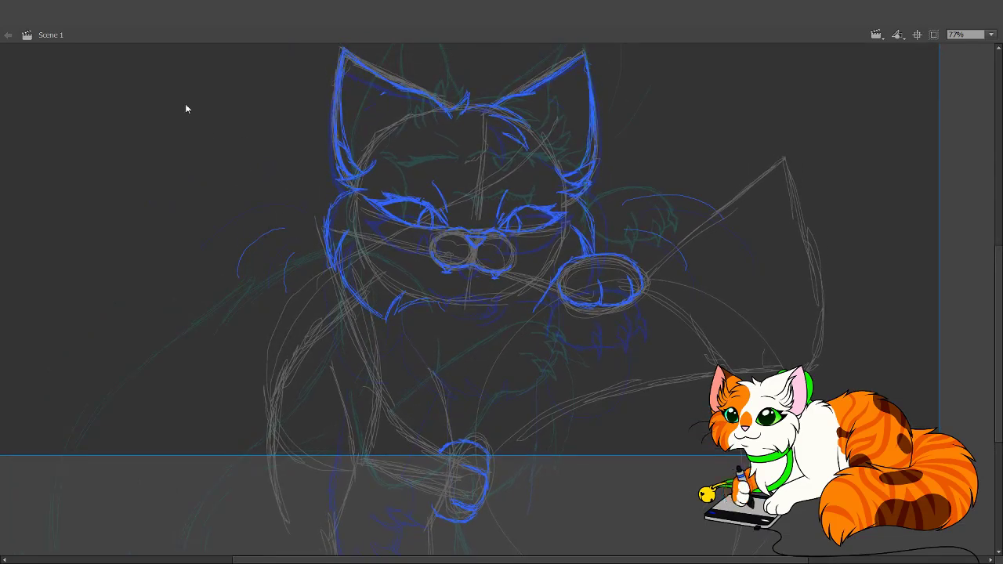
key(.)
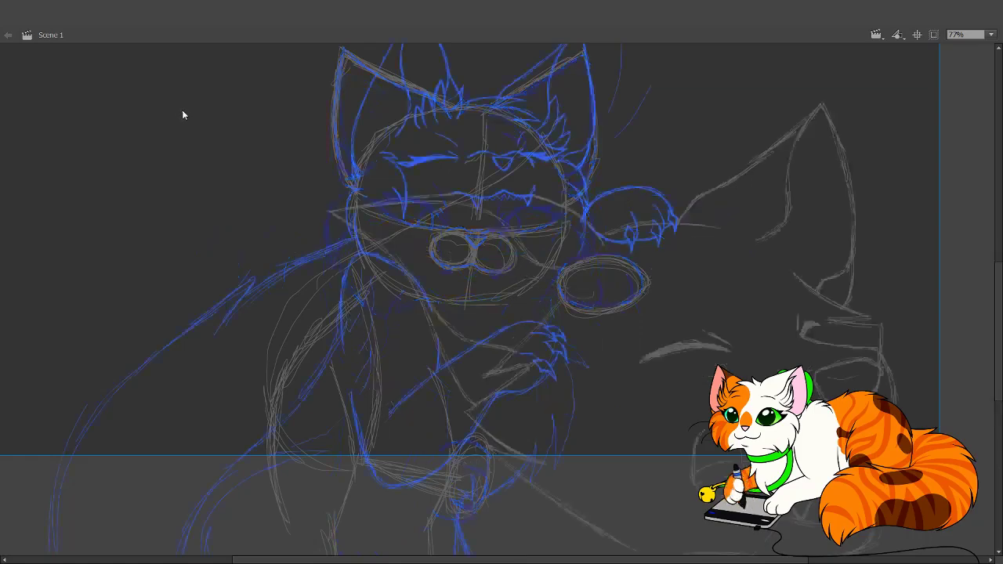
key(.)
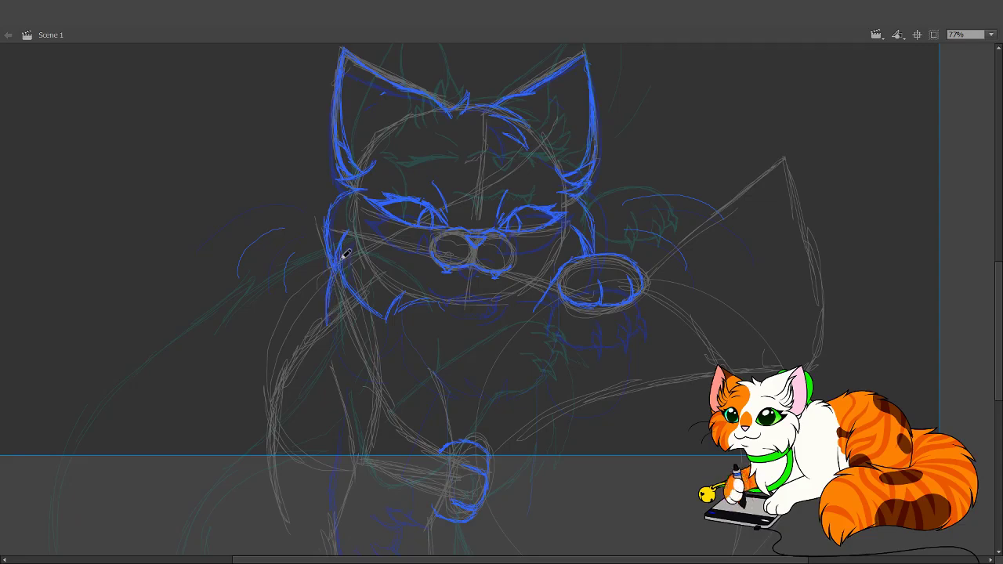
scroll(373, 351, down, 2)
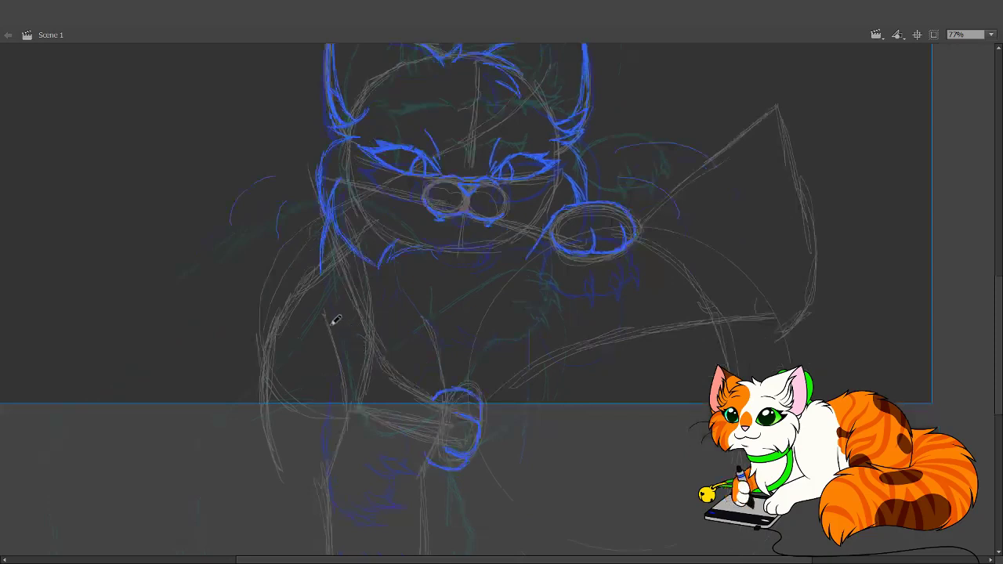
mouse_move(324, 315)
mouse_down()
mouse_move(340, 414)
mouse_move(342, 390)
mouse_move(355, 415)
mouse_move(420, 446)
mouse_move(348, 419)
mouse_move(437, 459)
mouse_up()
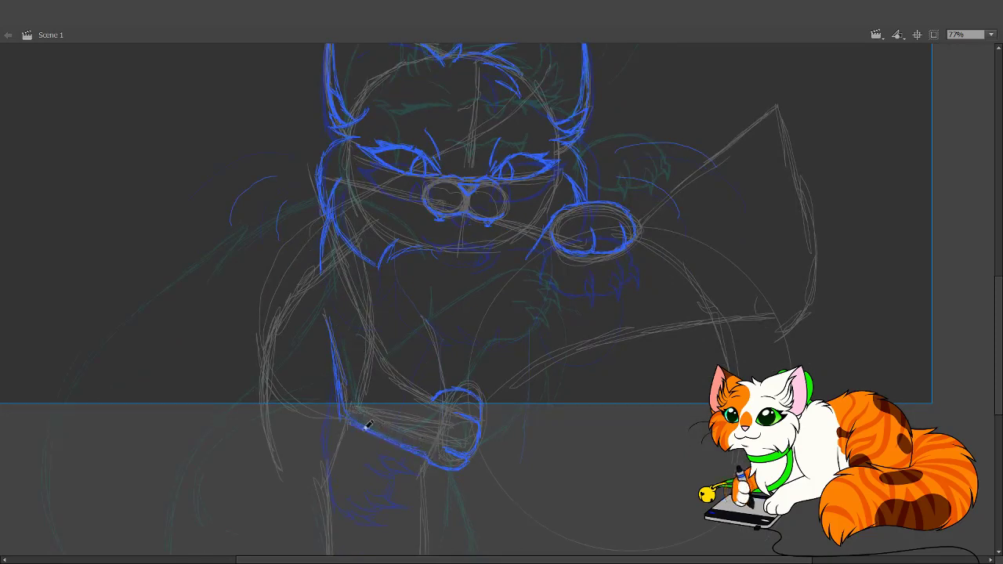
drag(365, 420, 429, 453)
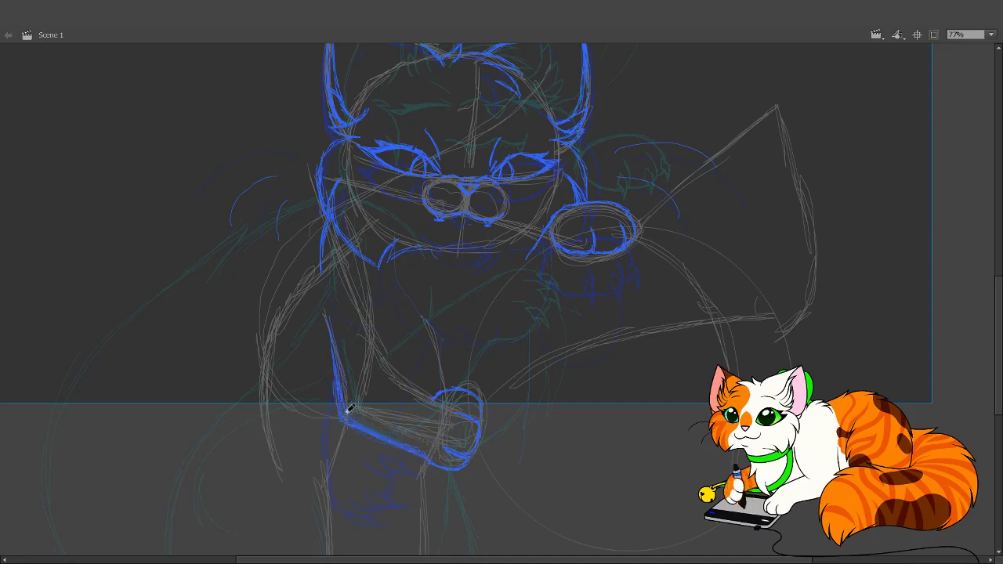
drag(336, 344, 426, 459)
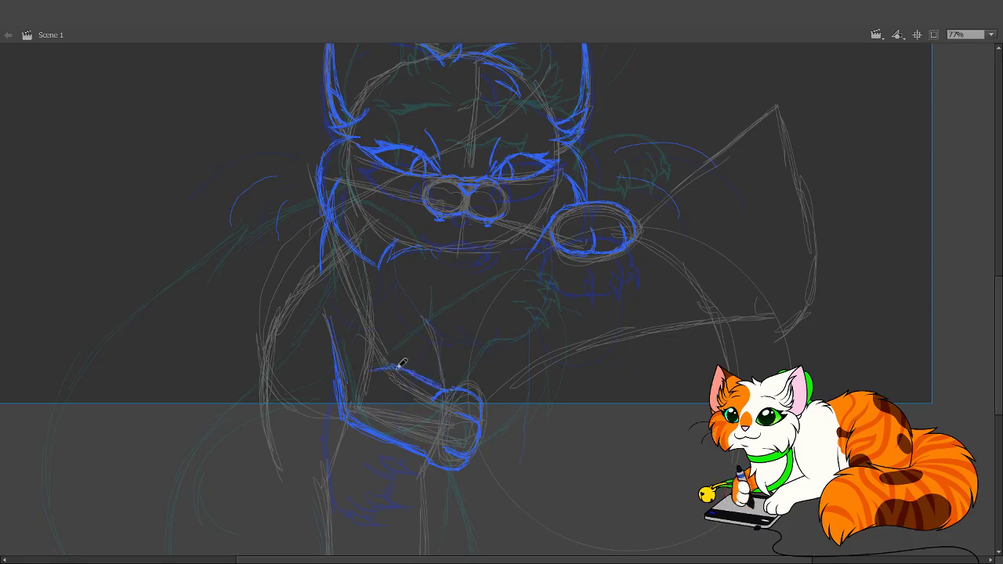
drag(443, 388, 397, 366)
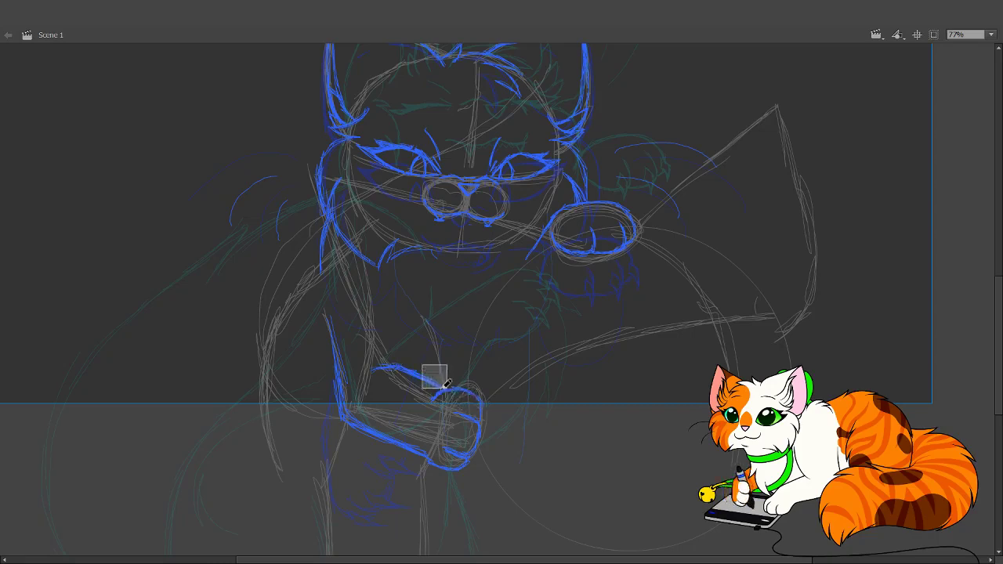
drag(420, 370, 445, 383)
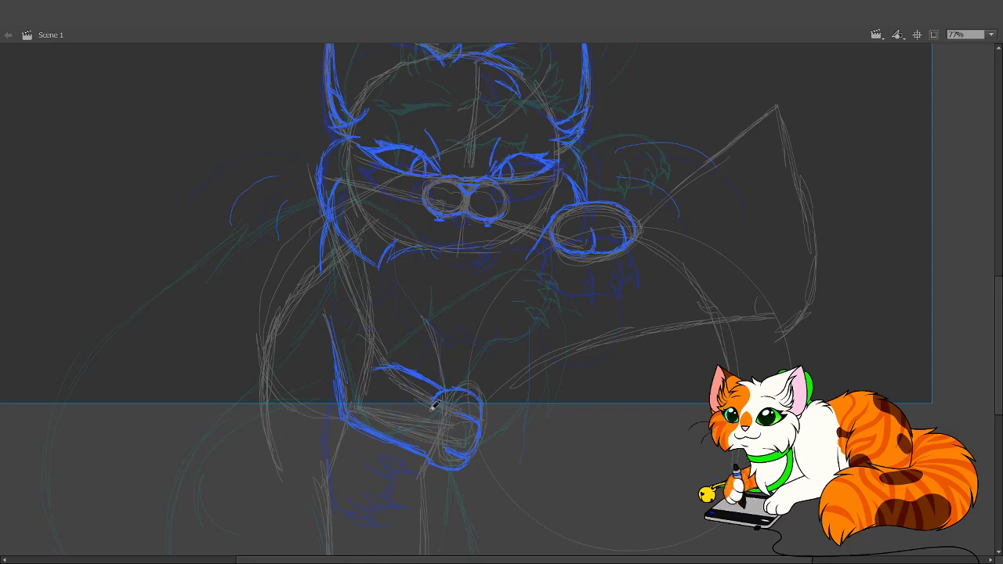
- Draw the curved edge beneath the bent foreleg and the long outer shoulder contour from the cheek down past the stage edge in bright blue
drag(398, 300, 490, 171)
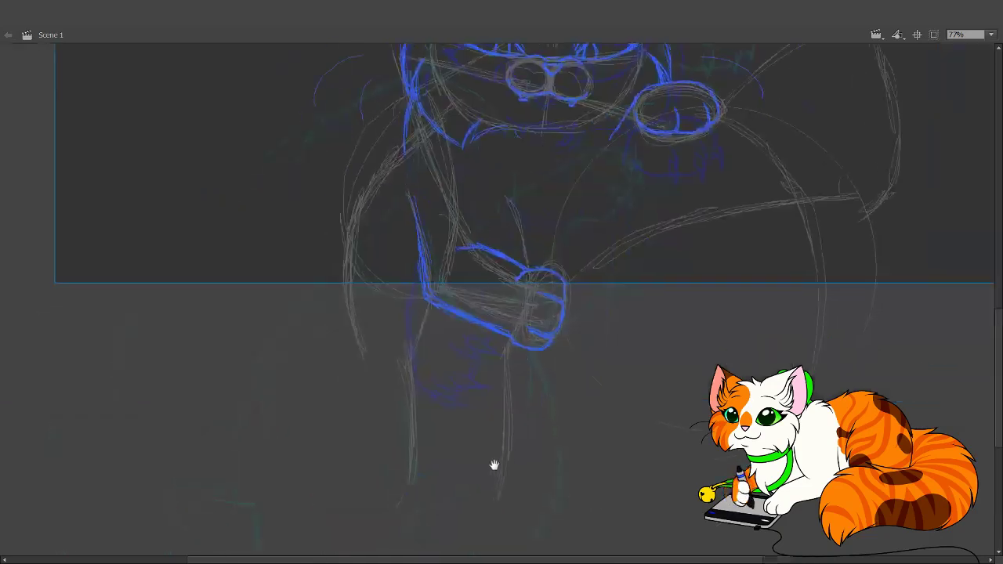
drag(492, 465, 441, 244)
drag(408, 414, 367, 477)
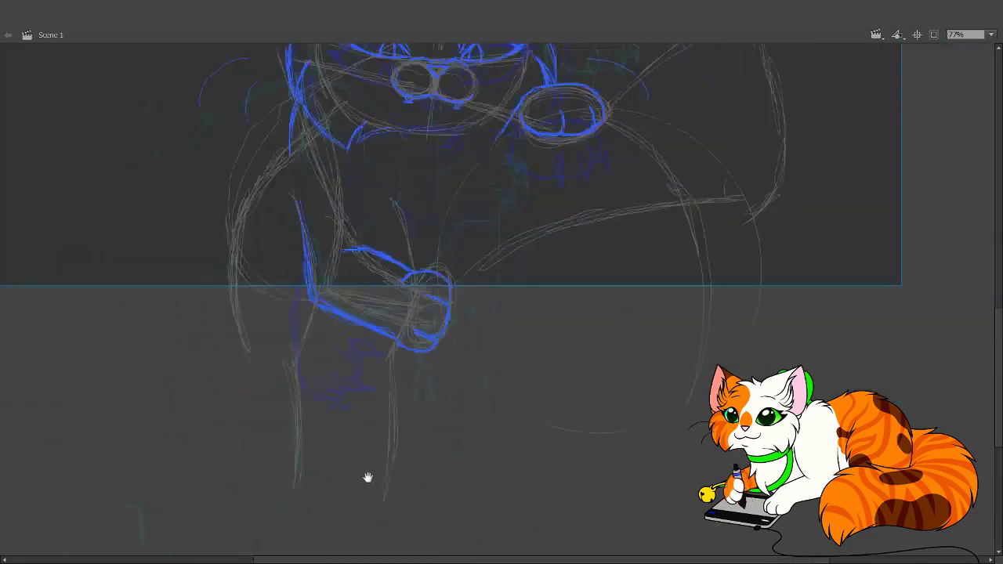
mouse_move(272, 398)
mouse_down()
mouse_move(304, 397)
mouse_move(284, 397)
mouse_move(307, 389)
mouse_move(343, 326)
mouse_up()
scroll(358, 298, up, 2)
scroll(358, 298, left, 3)
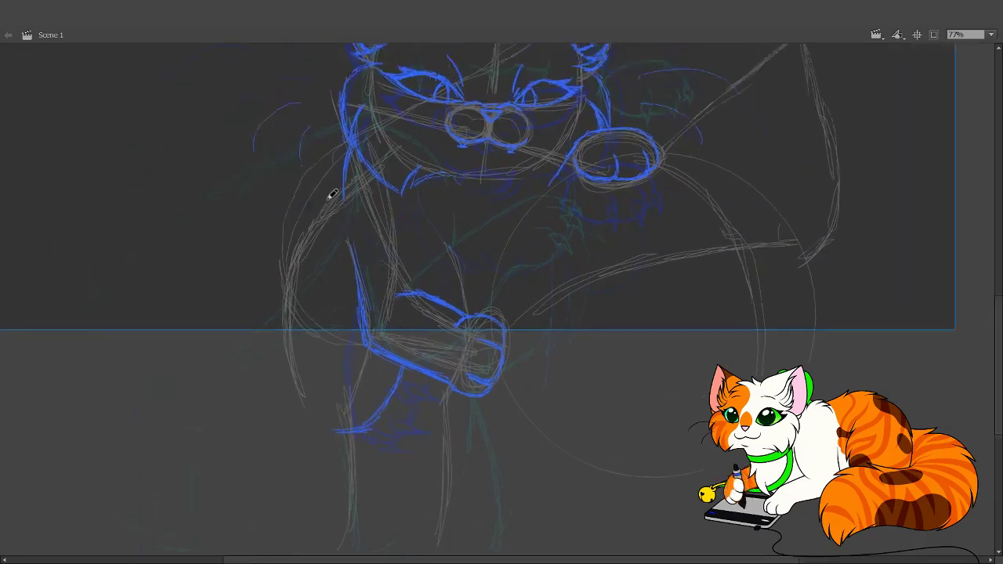
mouse_move(342, 193)
mouse_down()
mouse_move(305, 213)
mouse_move(319, 206)
mouse_move(286, 257)
mouse_move(279, 304)
mouse_move(292, 247)
mouse_move(281, 356)
mouse_move(287, 277)
mouse_move(286, 351)
mouse_move(316, 418)
mouse_up()
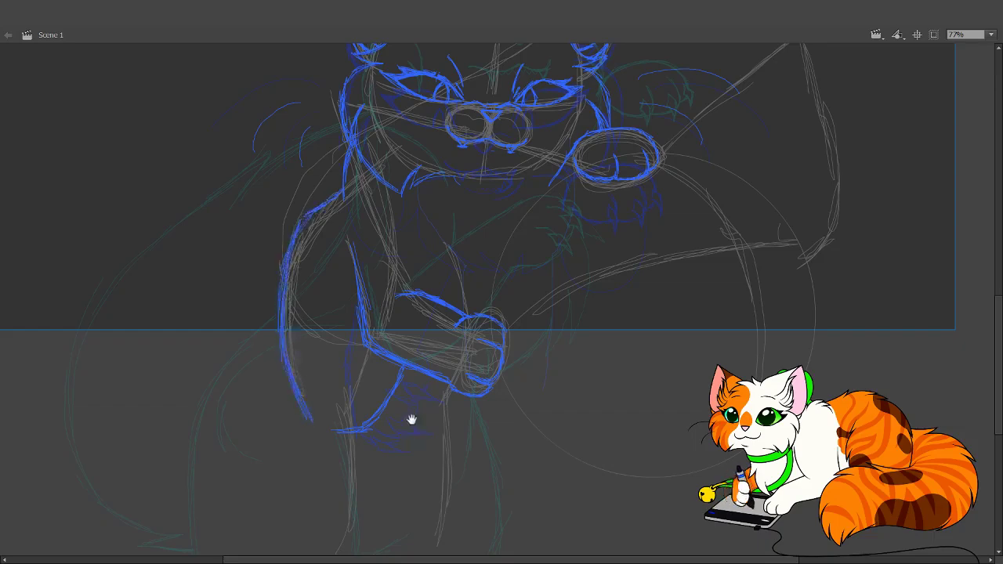
- Sketch the cat's lower legs in thin blue lines below the shoulder contour and the lower paw
scroll(400, 352, down, 3)
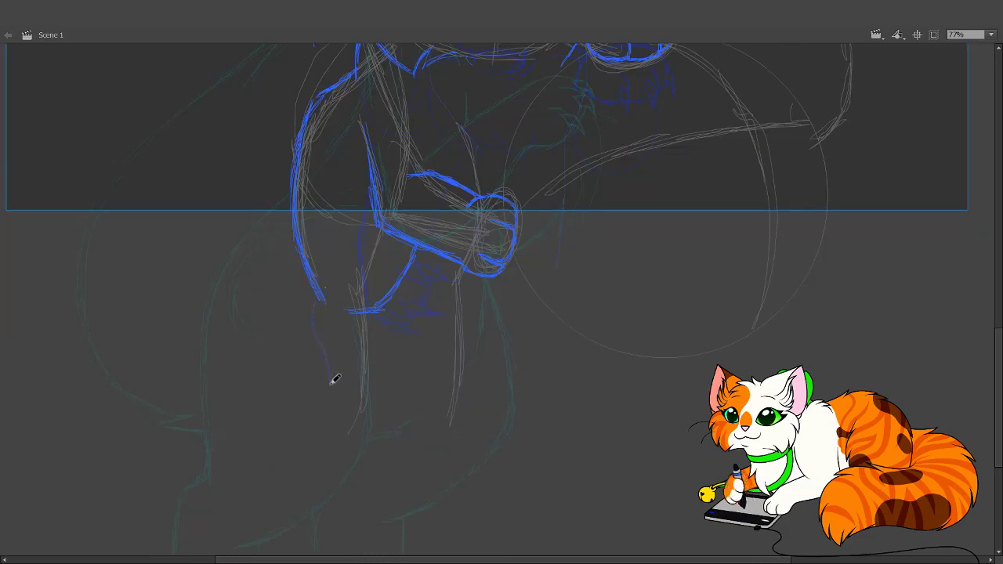
mouse_move(358, 427)
mouse_down()
mouse_move(378, 413)
mouse_move(374, 303)
mouse_up()
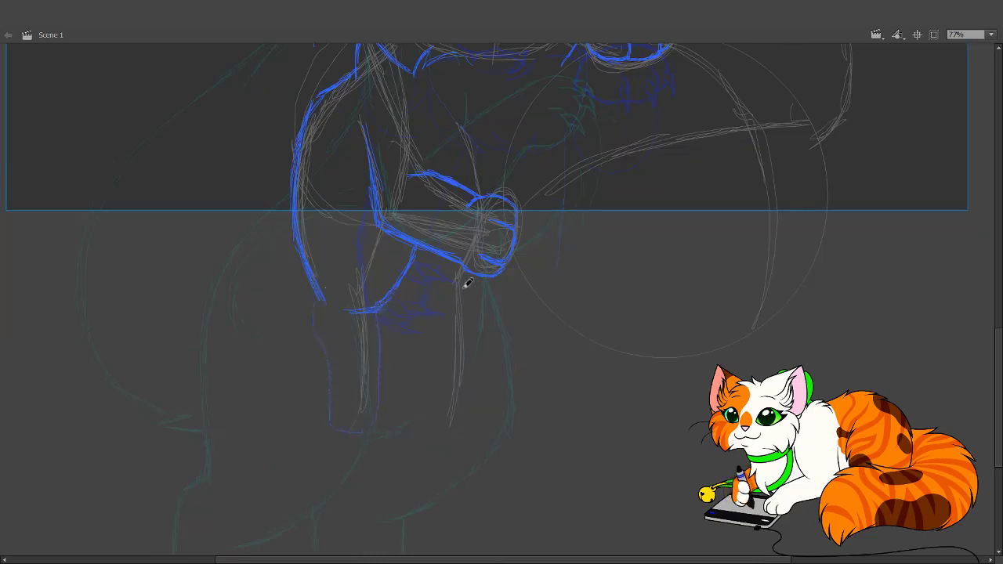
mouse_move(428, 257)
mouse_down()
mouse_move(416, 301)
mouse_move(431, 361)
mouse_move(425, 409)
mouse_move(444, 421)
mouse_move(477, 399)
mouse_up()
scroll(571, 322, up, 5)
scroll(571, 322, right, 3)
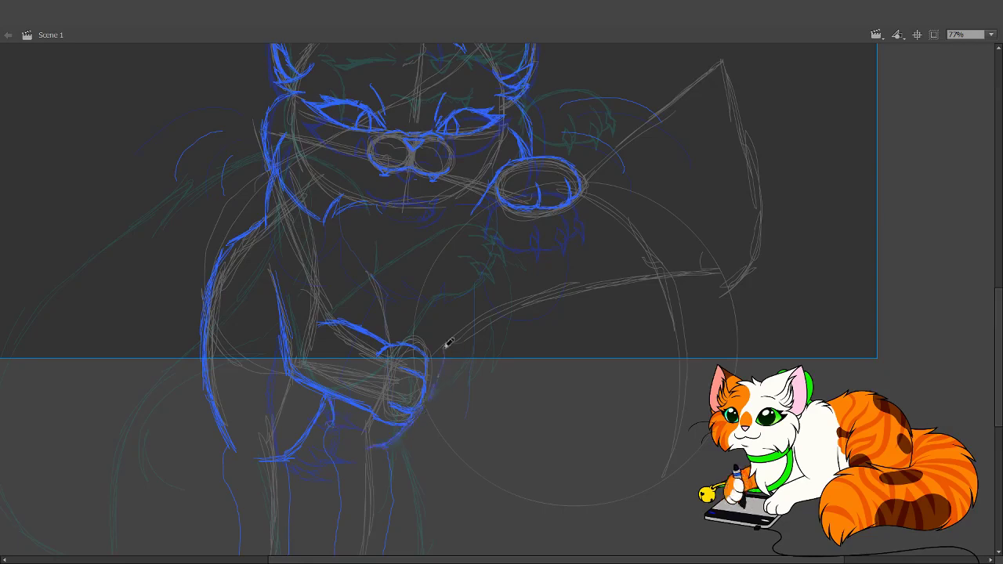
- Draw a second curved body contour in bright blue outside the shoulder, from the cheek down to the flank
scroll(546, 428, up, 3)
scroll(546, 428, left, 1)
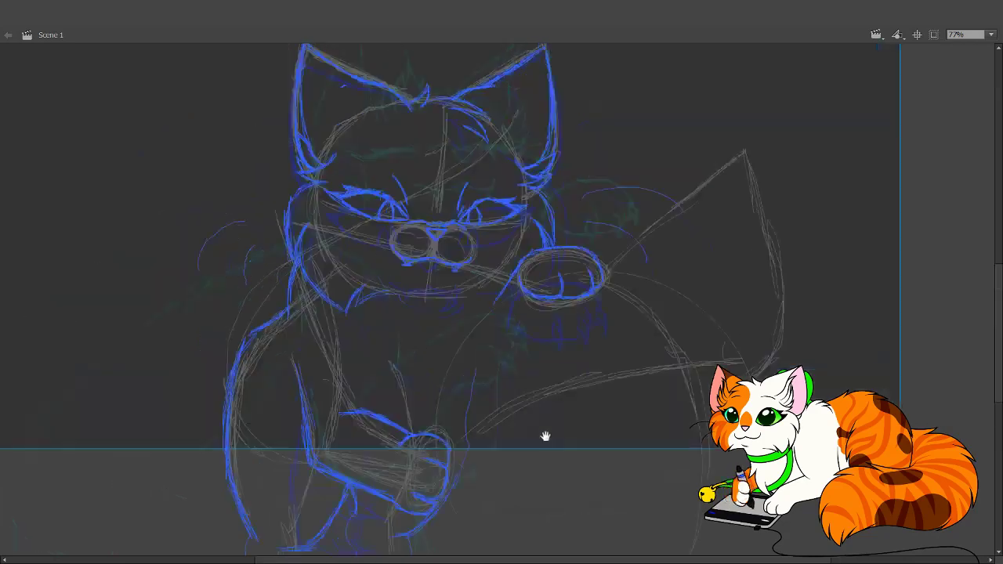
drag(529, 373, 570, 416)
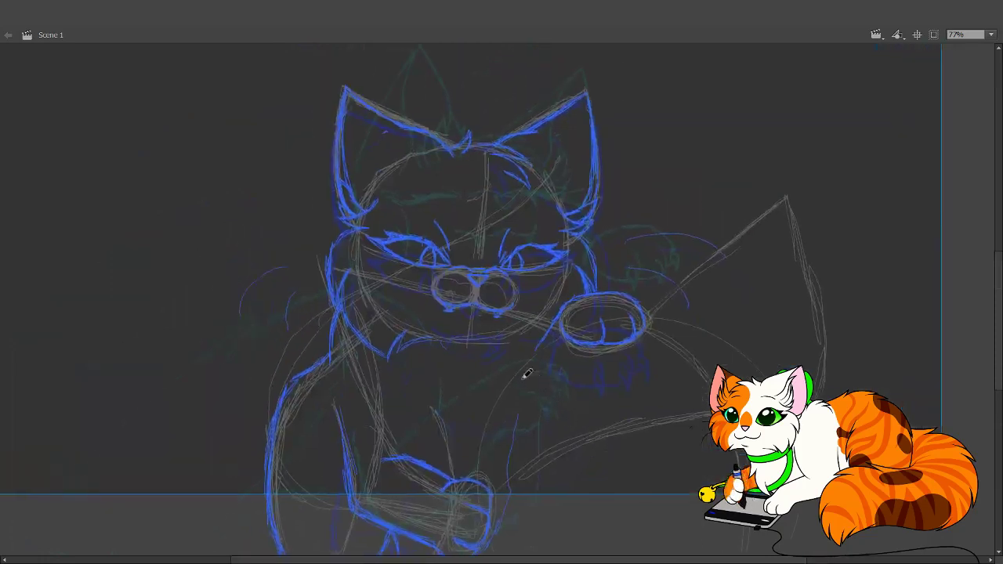
drag(619, 433, 690, 448)
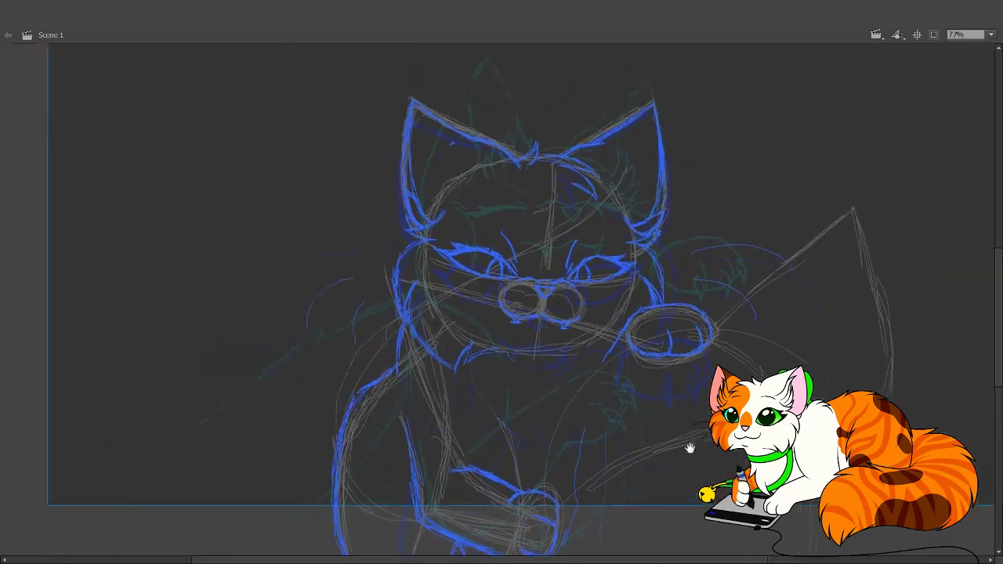
scroll(687, 345, down, 5)
scroll(634, 455, up, 6)
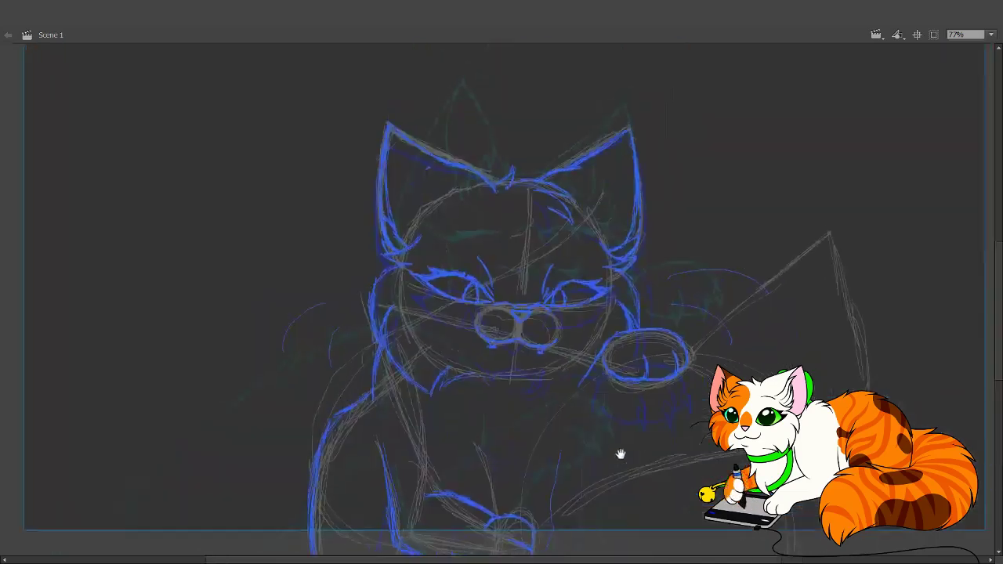
scroll(358, 381, down, 3)
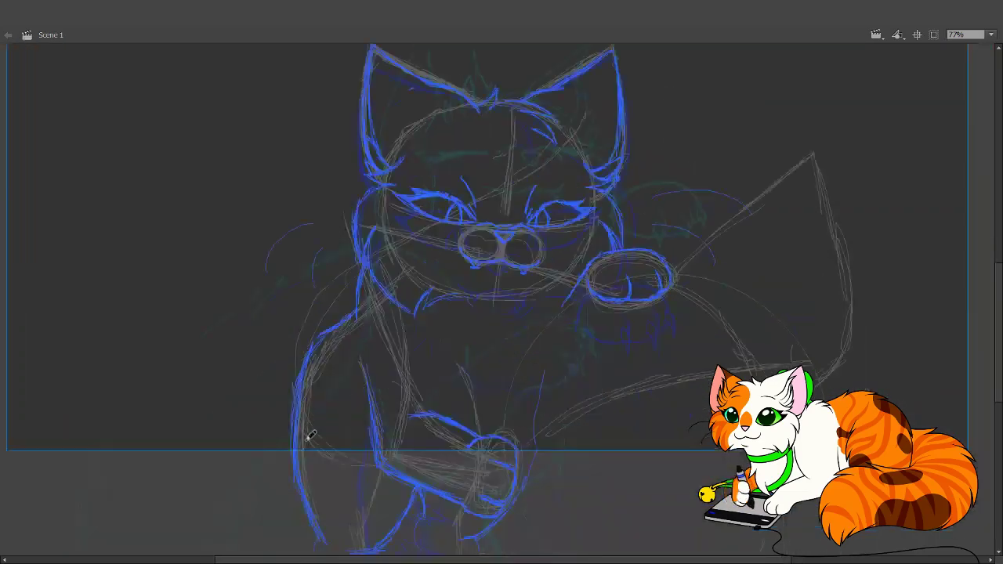
mouse_move(296, 427)
mouse_down()
mouse_move(283, 380)
mouse_move(296, 444)
mouse_move(290, 337)
mouse_move(278, 389)
mouse_move(289, 307)
mouse_move(354, 231)
mouse_up()
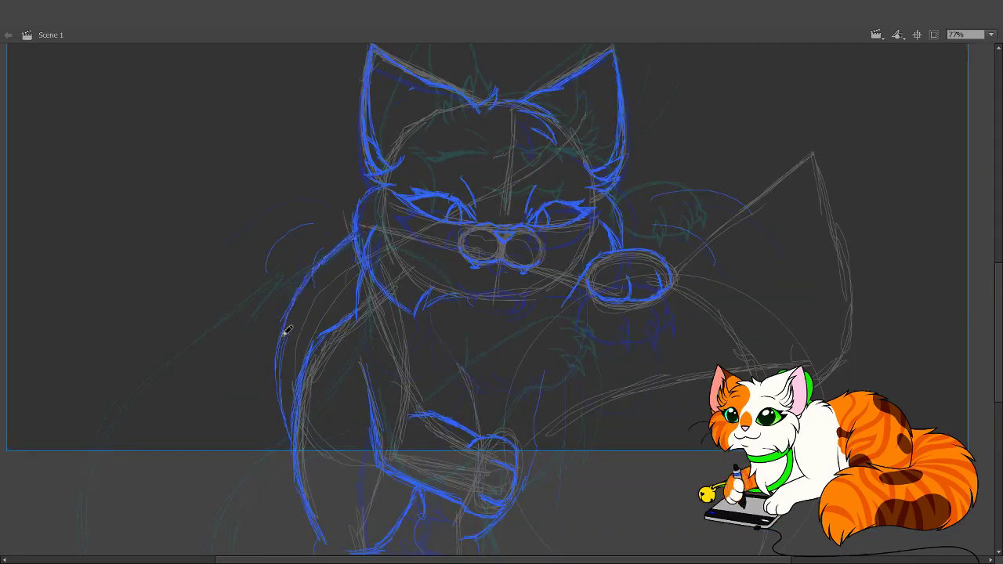
key(ctrl+z)
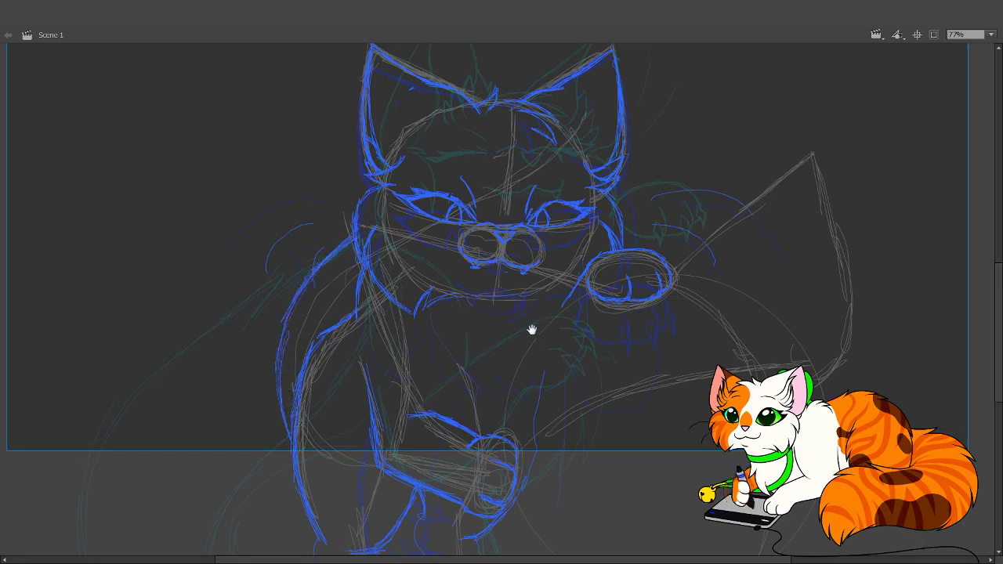
- Add a short fur stroke in blue at the inner base of the cat's right-hand ear
drag(531, 330, 447, 448)
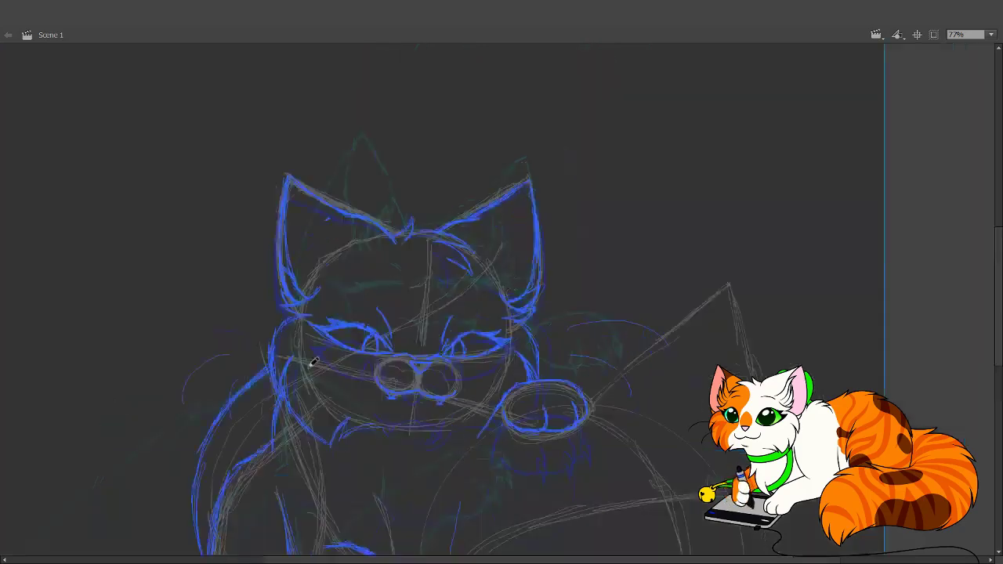
mouse_move(509, 262)
mouse_down()
mouse_move(509, 290)
mouse_move(501, 254)
mouse_up()
scroll(475, 453, down, 3)
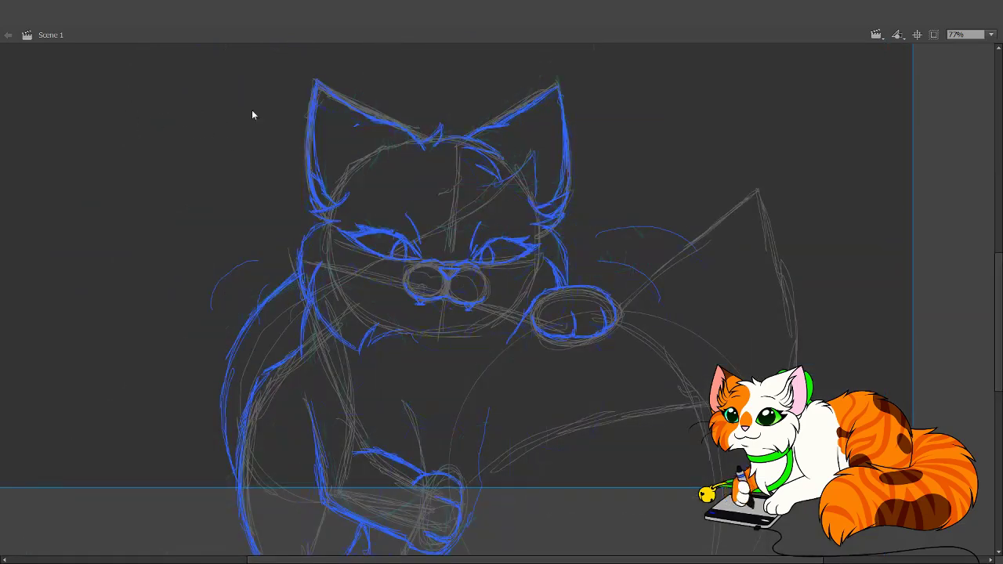
- Delete the grey construction lines of the head, ears, muzzle and raised paw, and frame the whole stage in view
key(Delete)
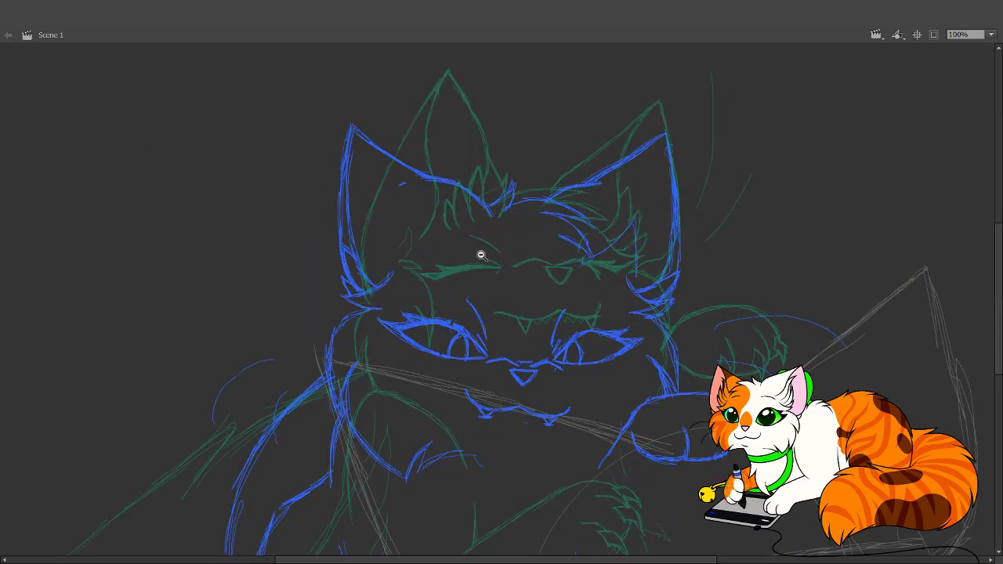
key(ctrl+minus)
scroll(575, 363, up, 2)
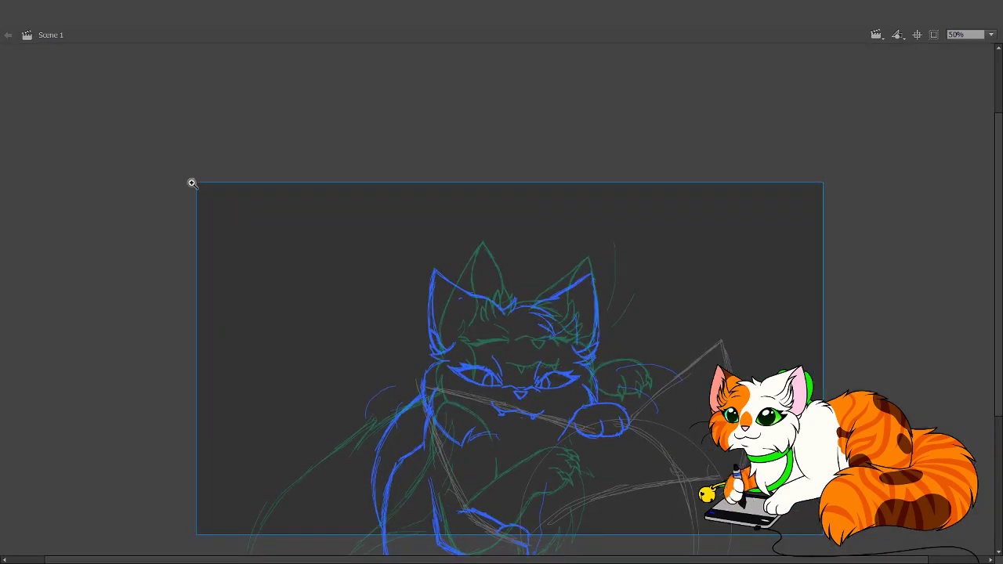
mouse_move(191, 181)
mouse_down()
mouse_move(788, 496)
mouse_move(844, 539)
mouse_up()
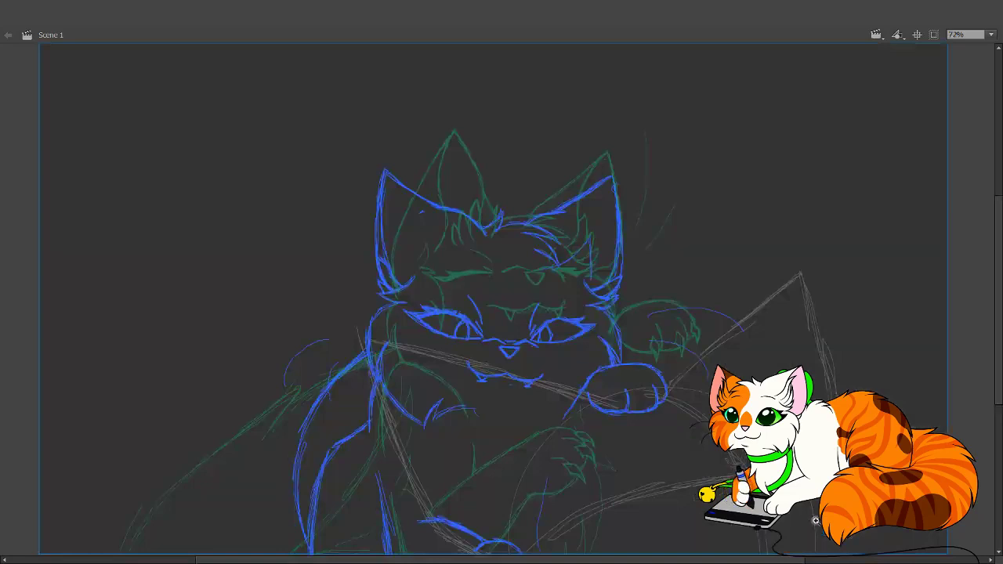
alt+click(815, 520)
drag(289, 152, 757, 415)
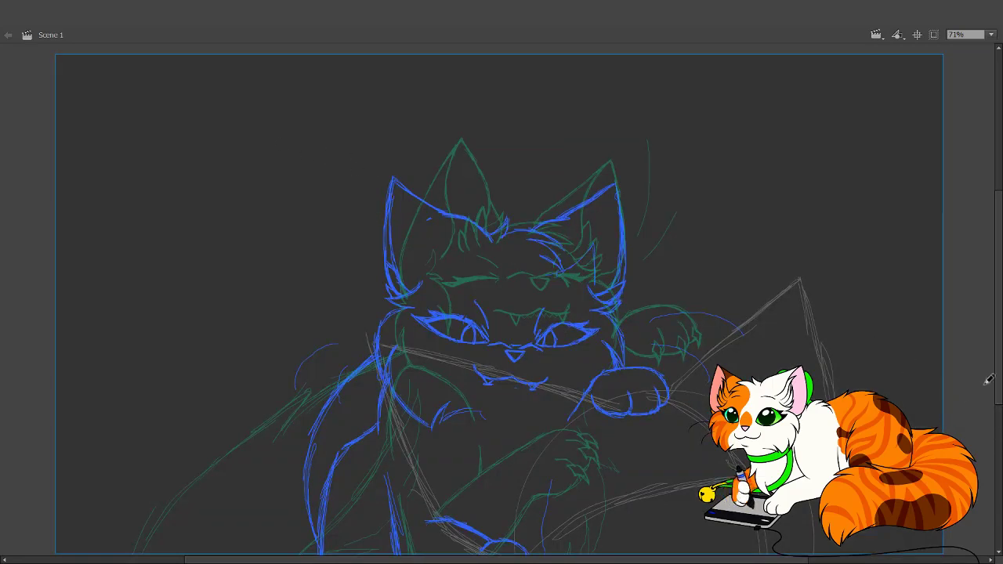
- Check the whole in-between drawing on the stage with onion skinning turned off
drag(998, 377, 999, 336)
key(z)
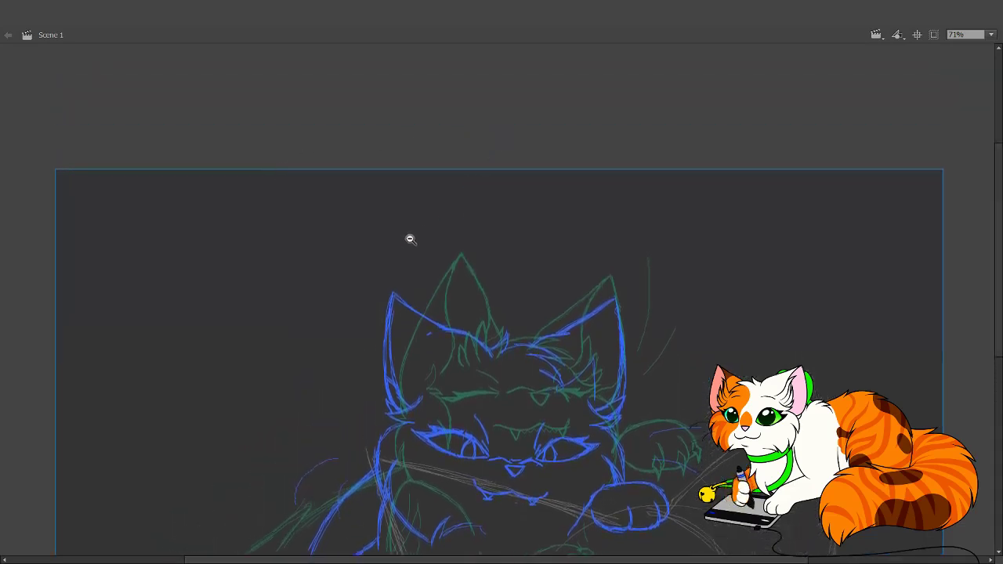
alt+click(412, 239)
drag(270, 239, 791, 548)
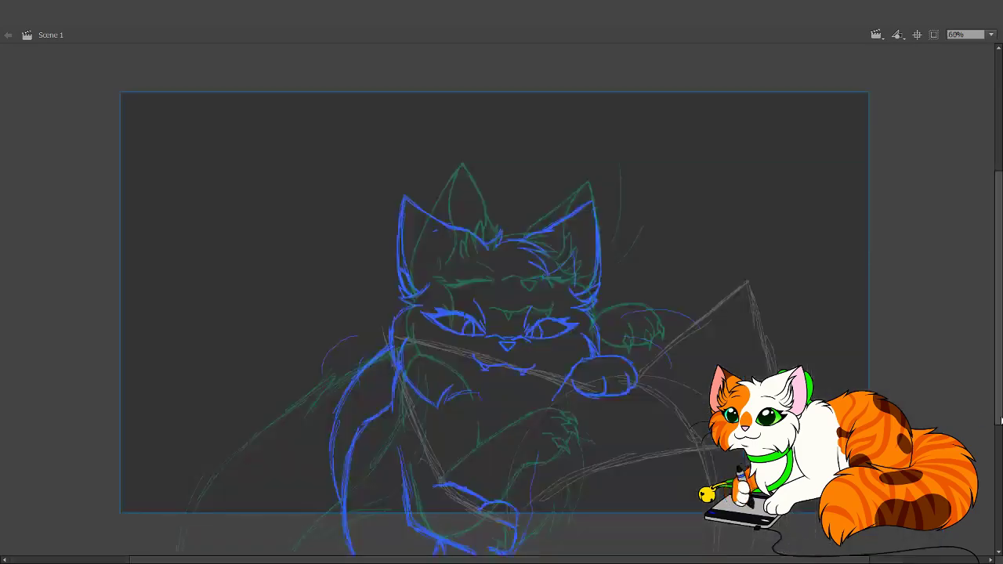
drag(1000, 414, 1000, 392)
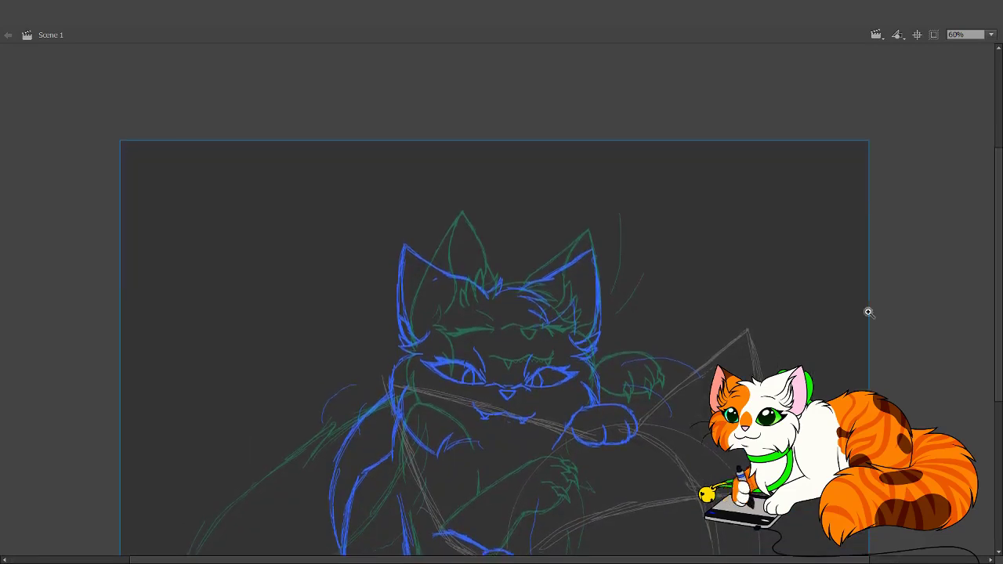
key(alt+shift+o)
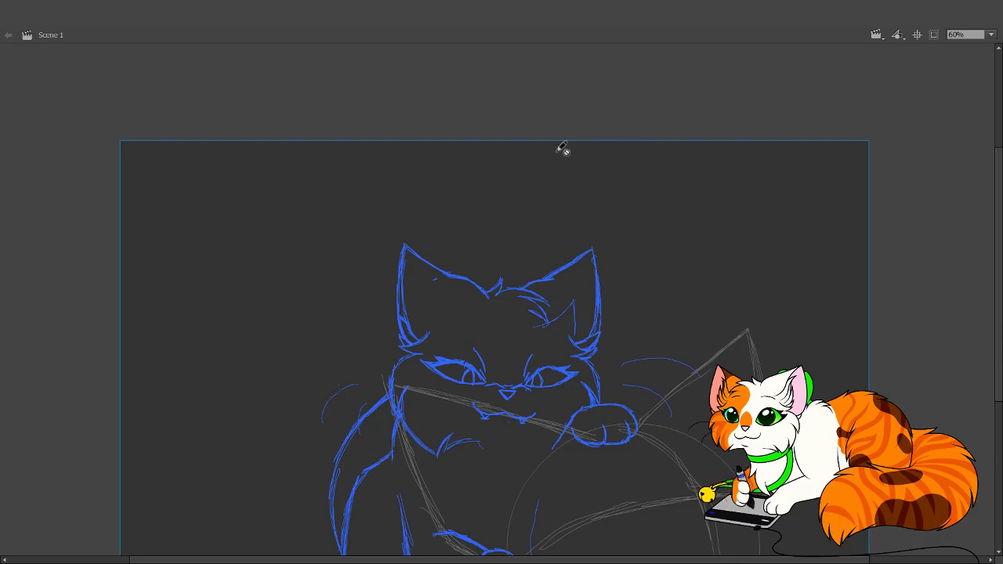
- Sketch three pointed claws in bright blue on the toes of the cat's raised paw beside the cheek
drag(540, 383, 710, 536)
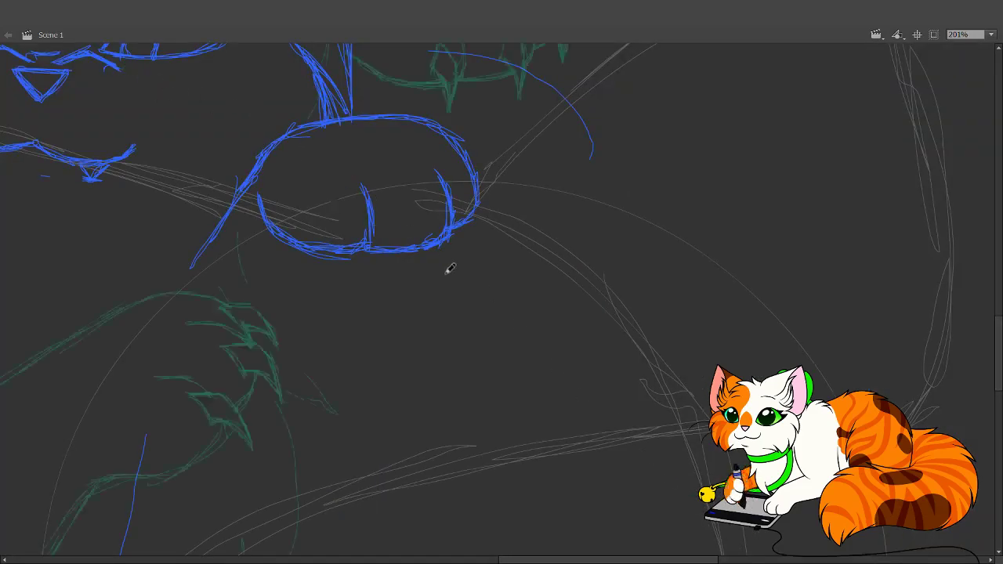
mouse_move(445, 293)
mouse_down()
mouse_move(523, 447)
mouse_move(508, 508)
mouse_up()
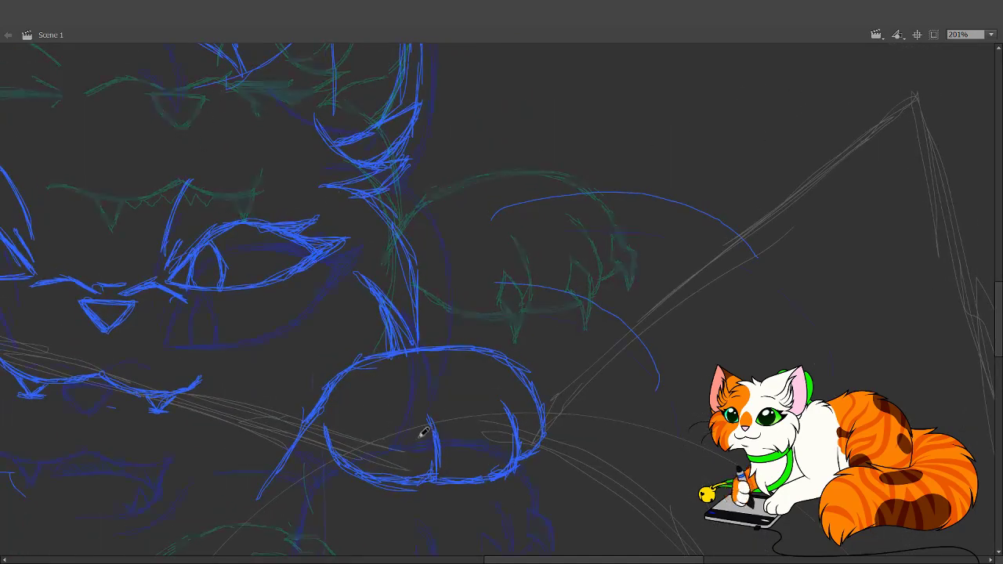
mouse_move(410, 449)
mouse_down()
mouse_move(425, 443)
mouse_move(424, 481)
mouse_up()
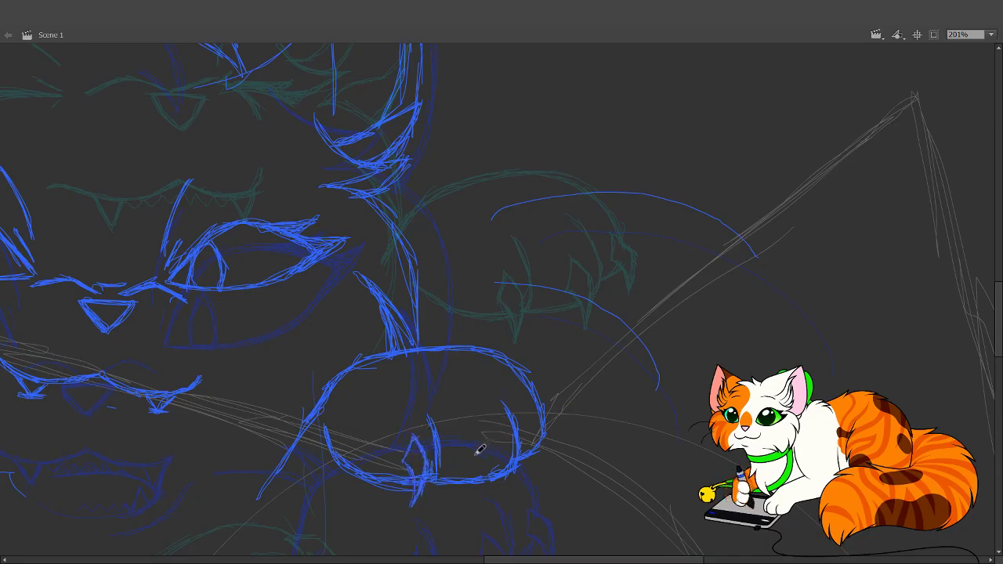
mouse_move(480, 449)
mouse_down()
mouse_move(497, 447)
mouse_move(491, 486)
mouse_move(487, 470)
mouse_up()
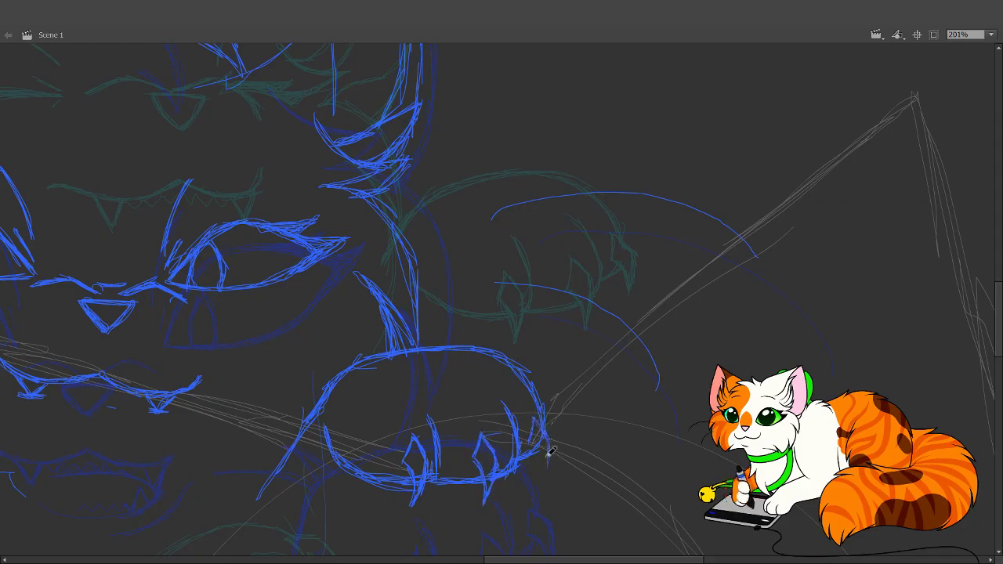
drag(551, 451, 544, 460)
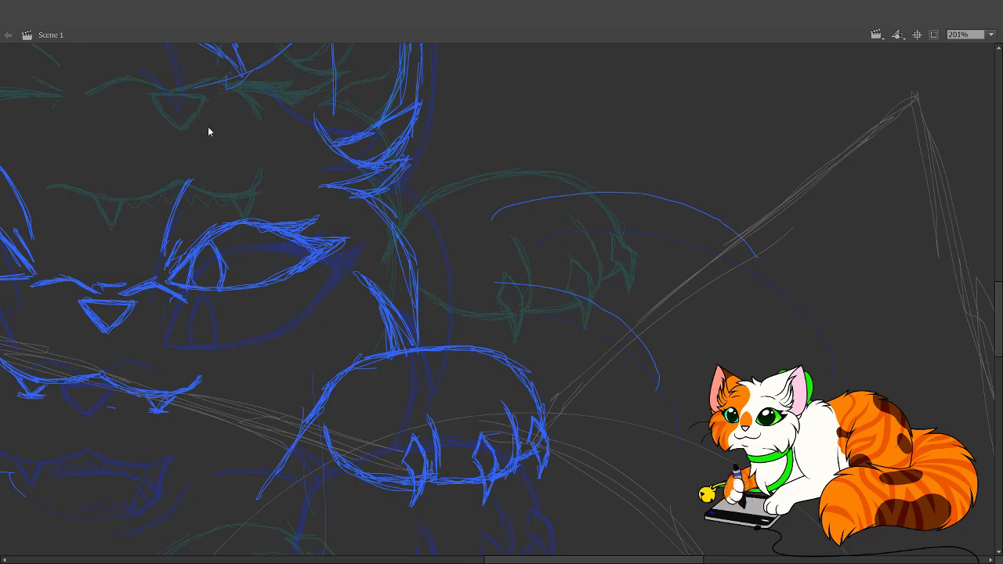
- Play back the rough animation with the whole stage in view, and advance one frame in the standing cat's scene
key(z)
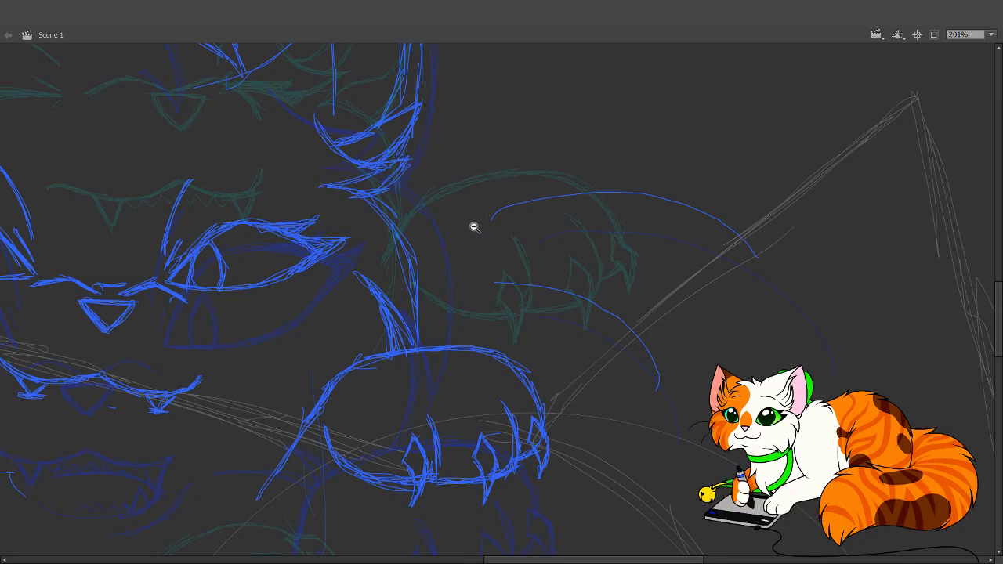
alt+click(477, 233)
alt+click(480, 243)
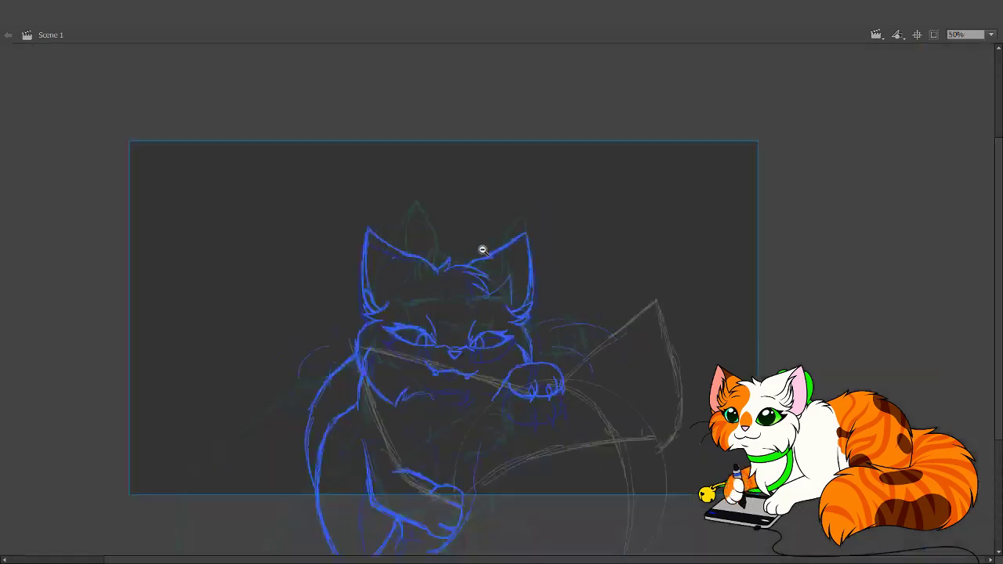
mouse_move(493, 287)
mouse_down()
mouse_move(503, 282)
mouse_move(494, 285)
mouse_up()
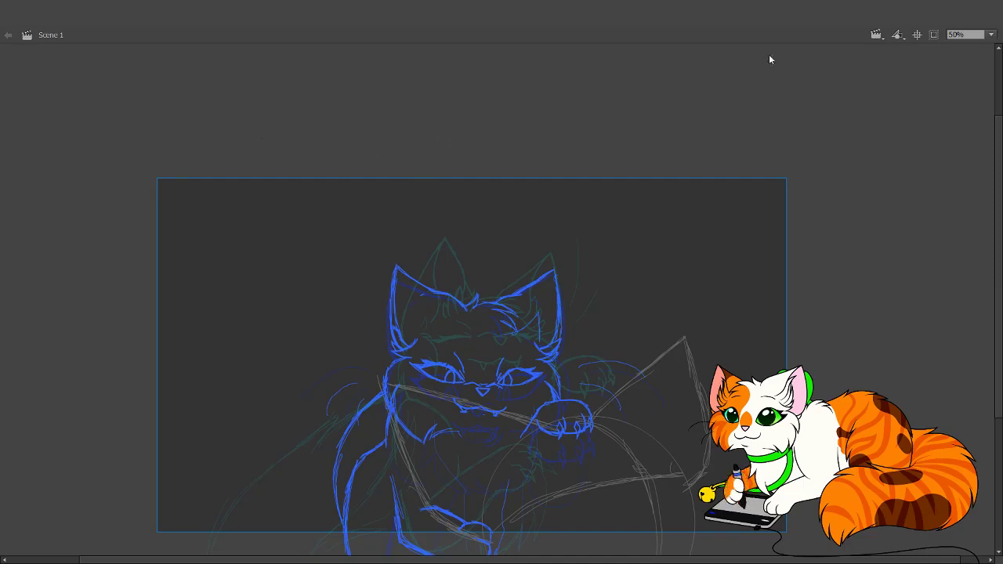
key(Return)
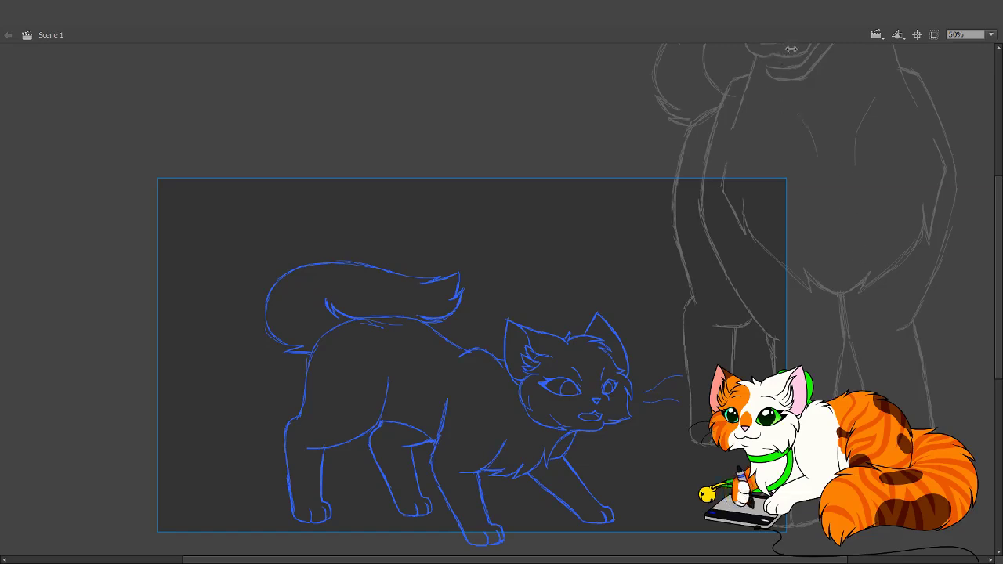
key(.)
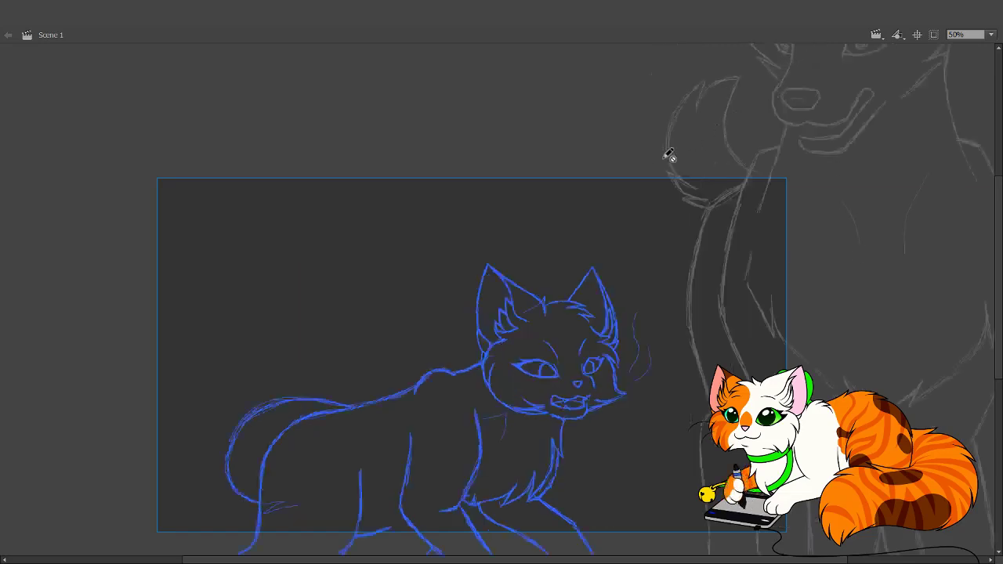